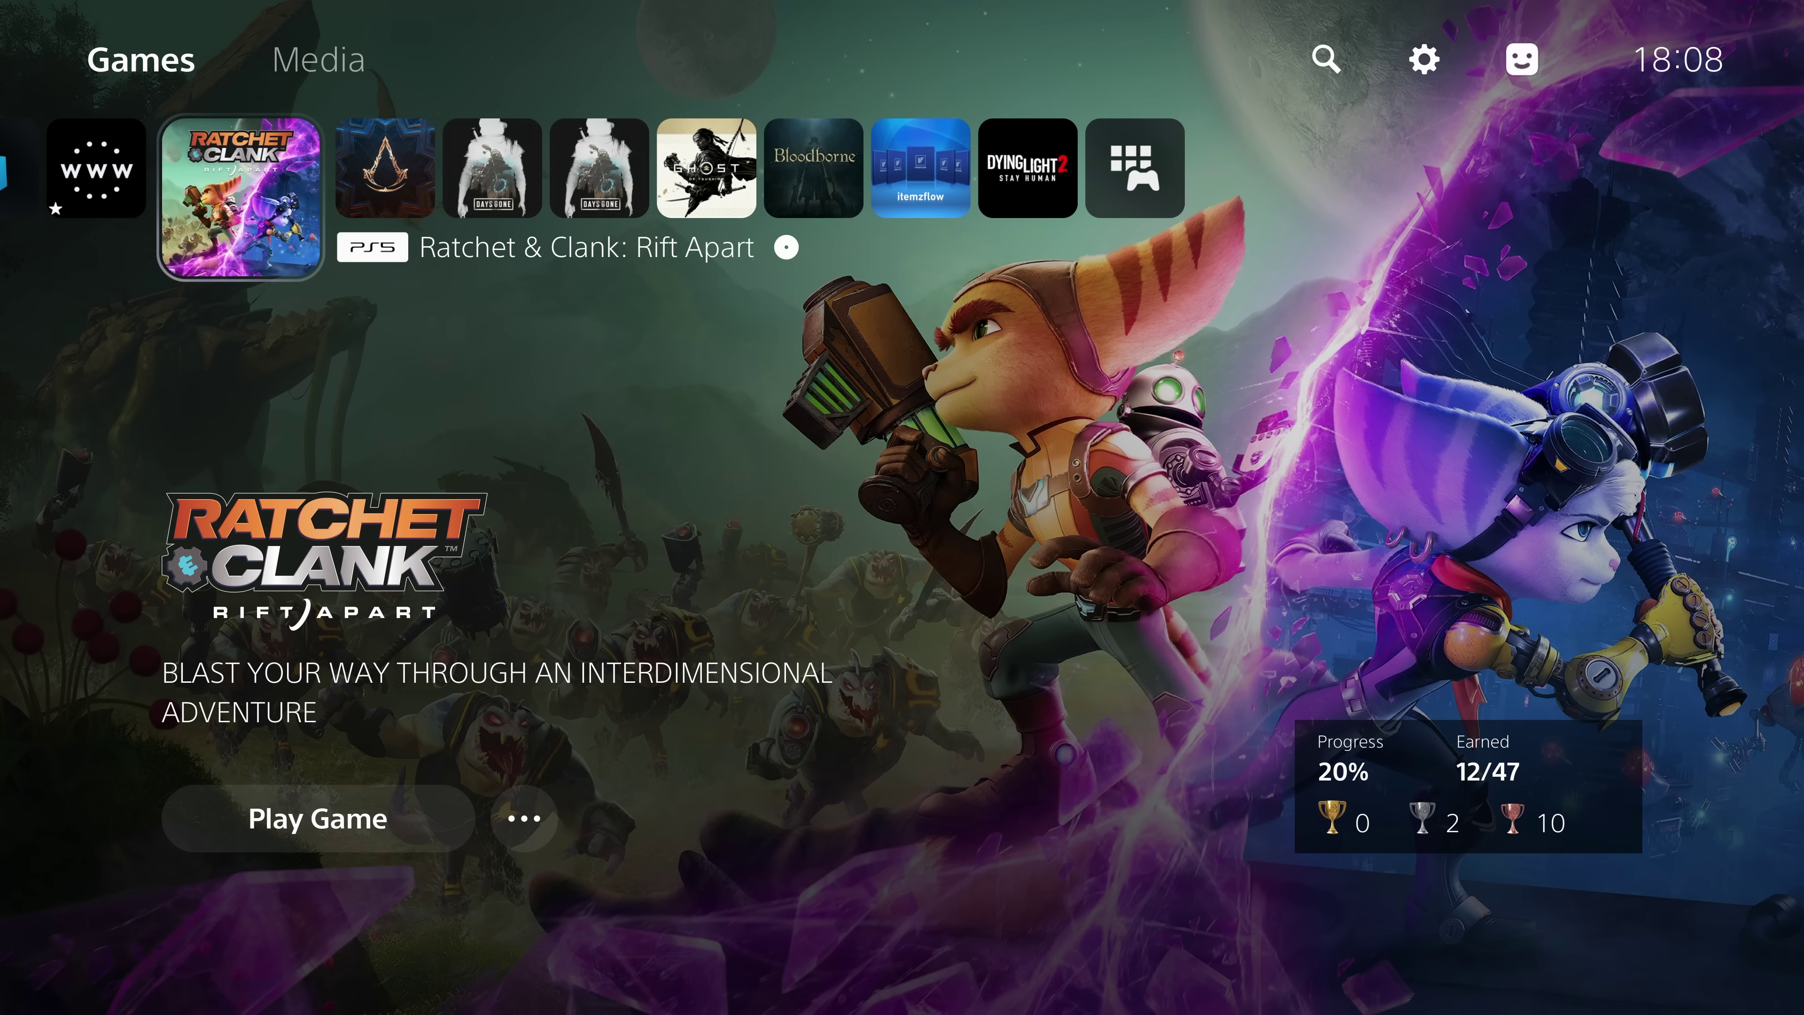
# Highlight the PS4 version of Days Gone on the console's home screen and look through its game options
pyautogui.press('Right')
pyautogui.press('Right')
pyautogui.press('Left')
pyautogui.press('Left')
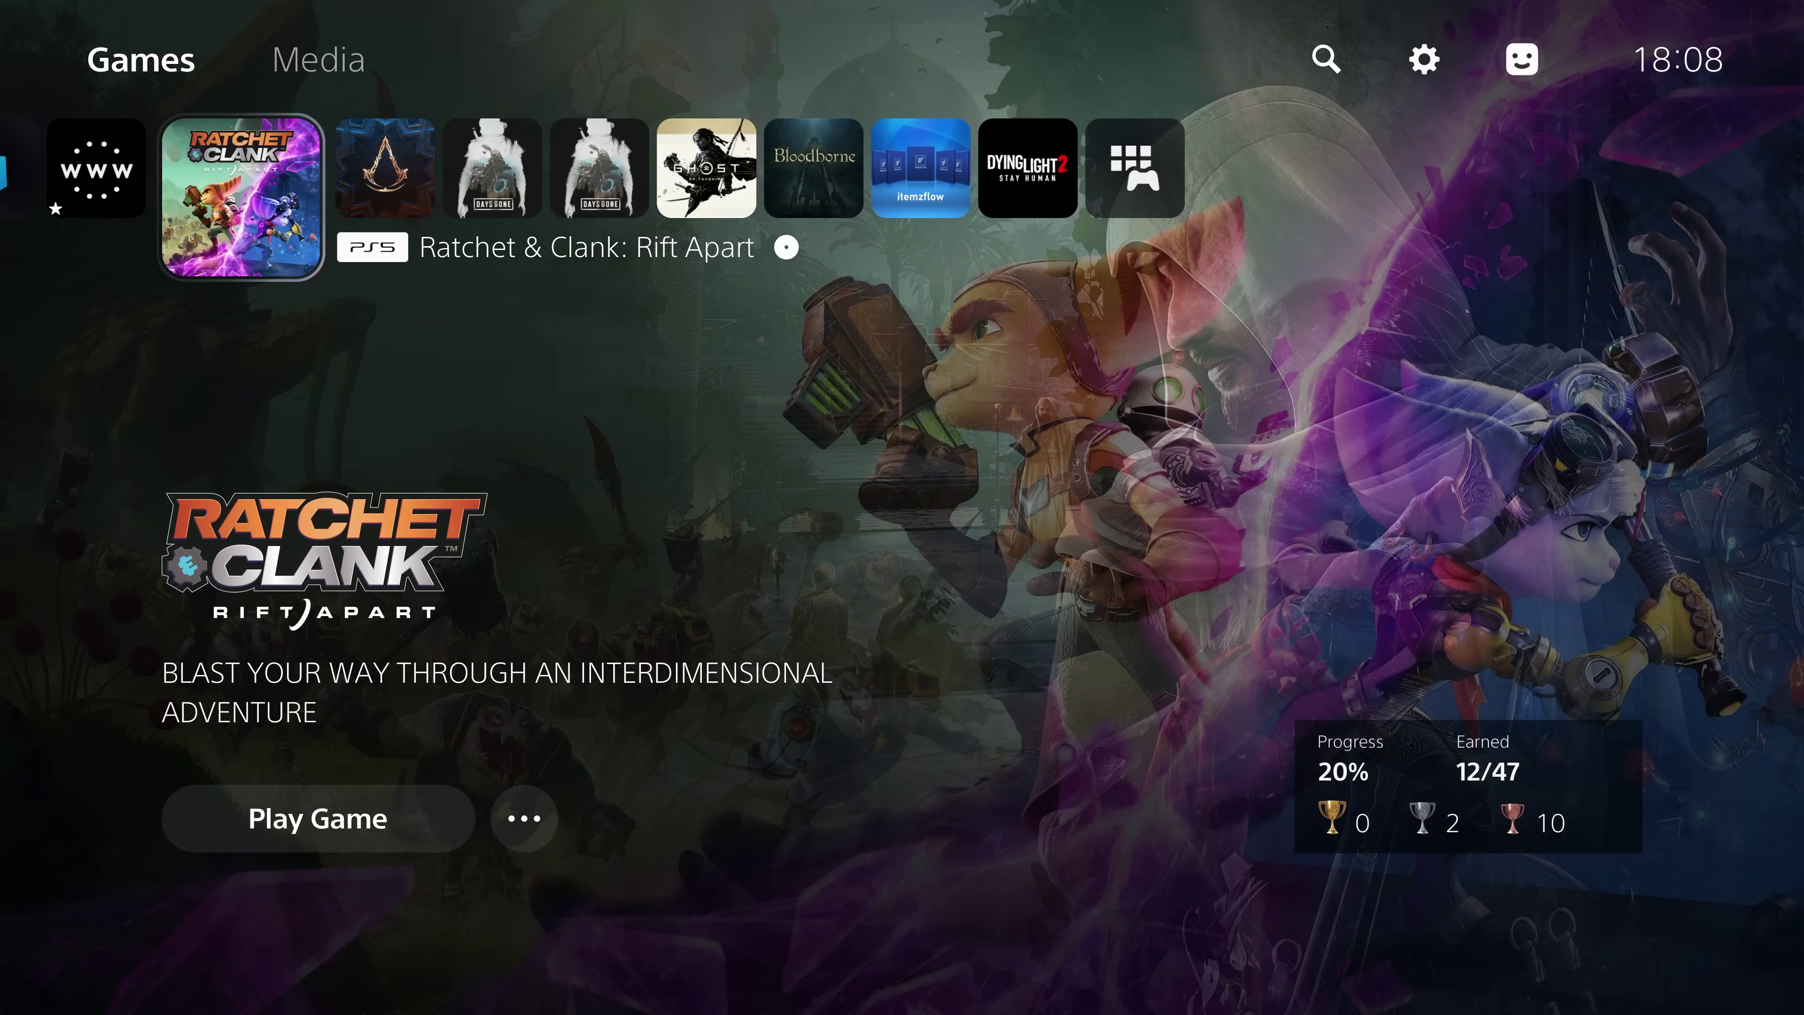
pyautogui.press('Right')
pyautogui.press('Right')
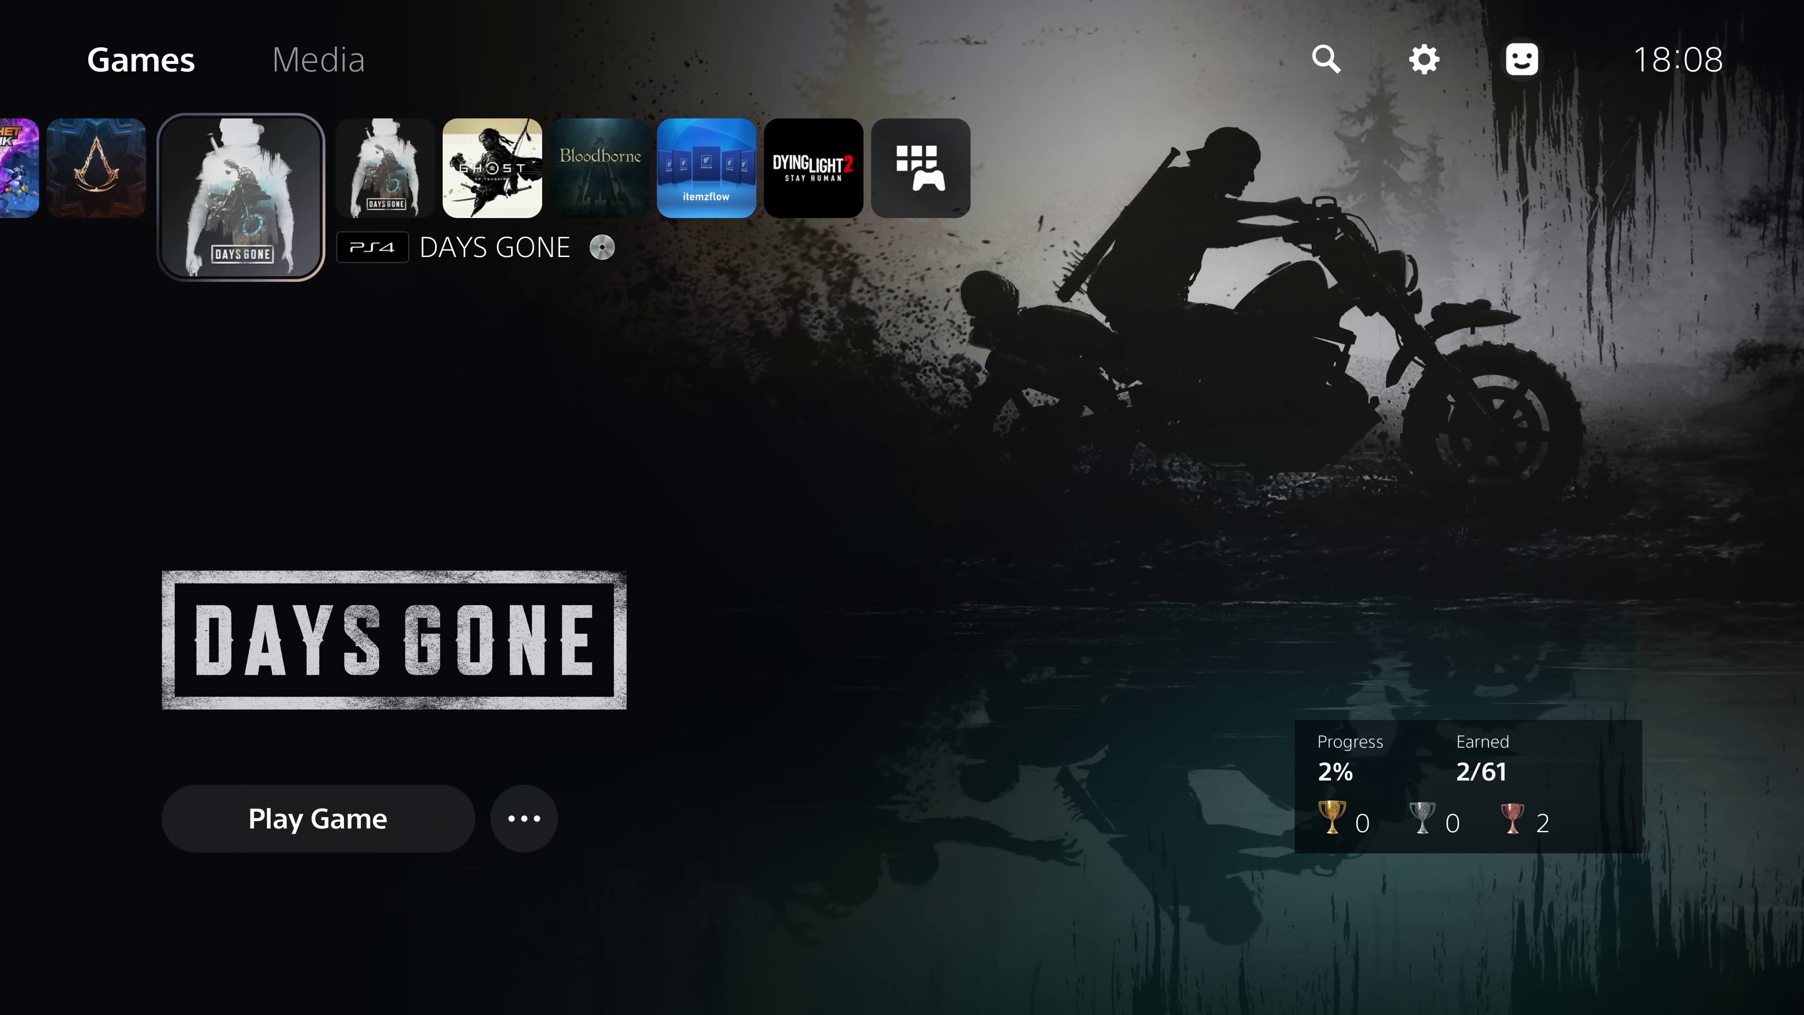
pyautogui.press('Menu')
pyautogui.press('Down')
pyautogui.press('Down')
pyautogui.press('Down')
pyautogui.press('Down')
pyautogui.press('Down')
pyautogui.press('Down')
pyautogui.press('Return')
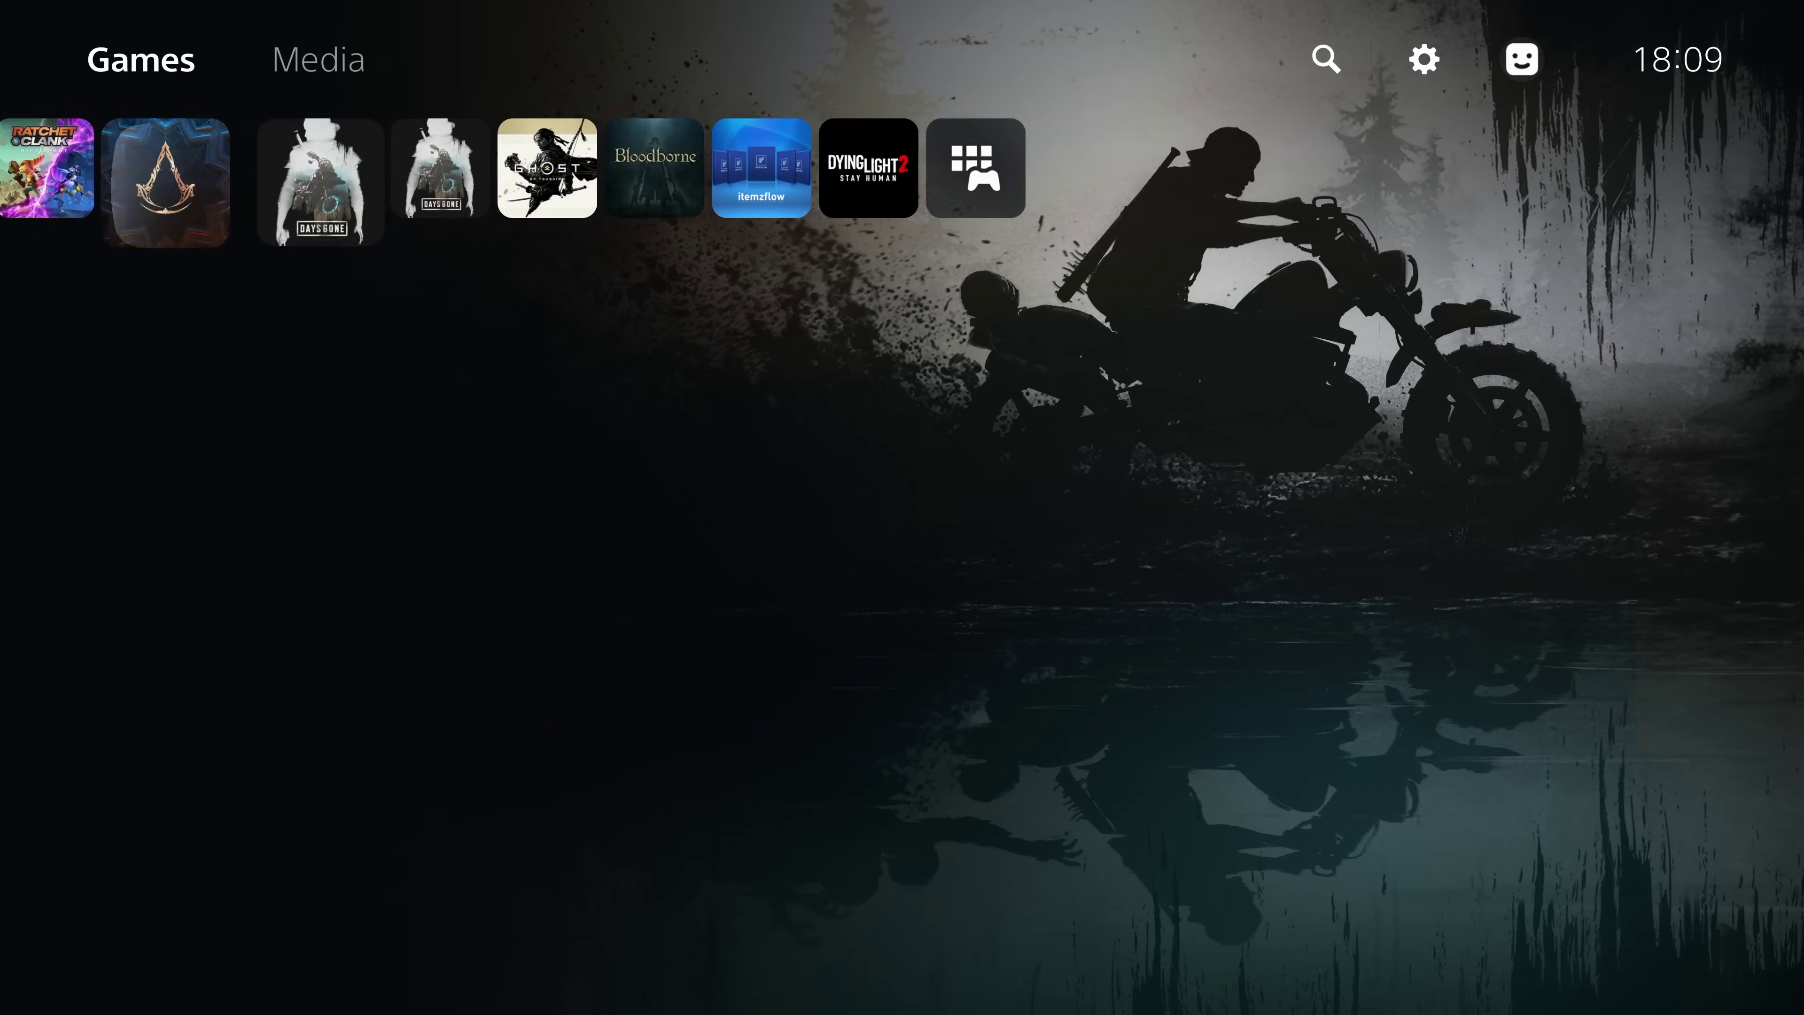
pyautogui.press('Left')
pyautogui.press('Left')
pyautogui.press('Return')
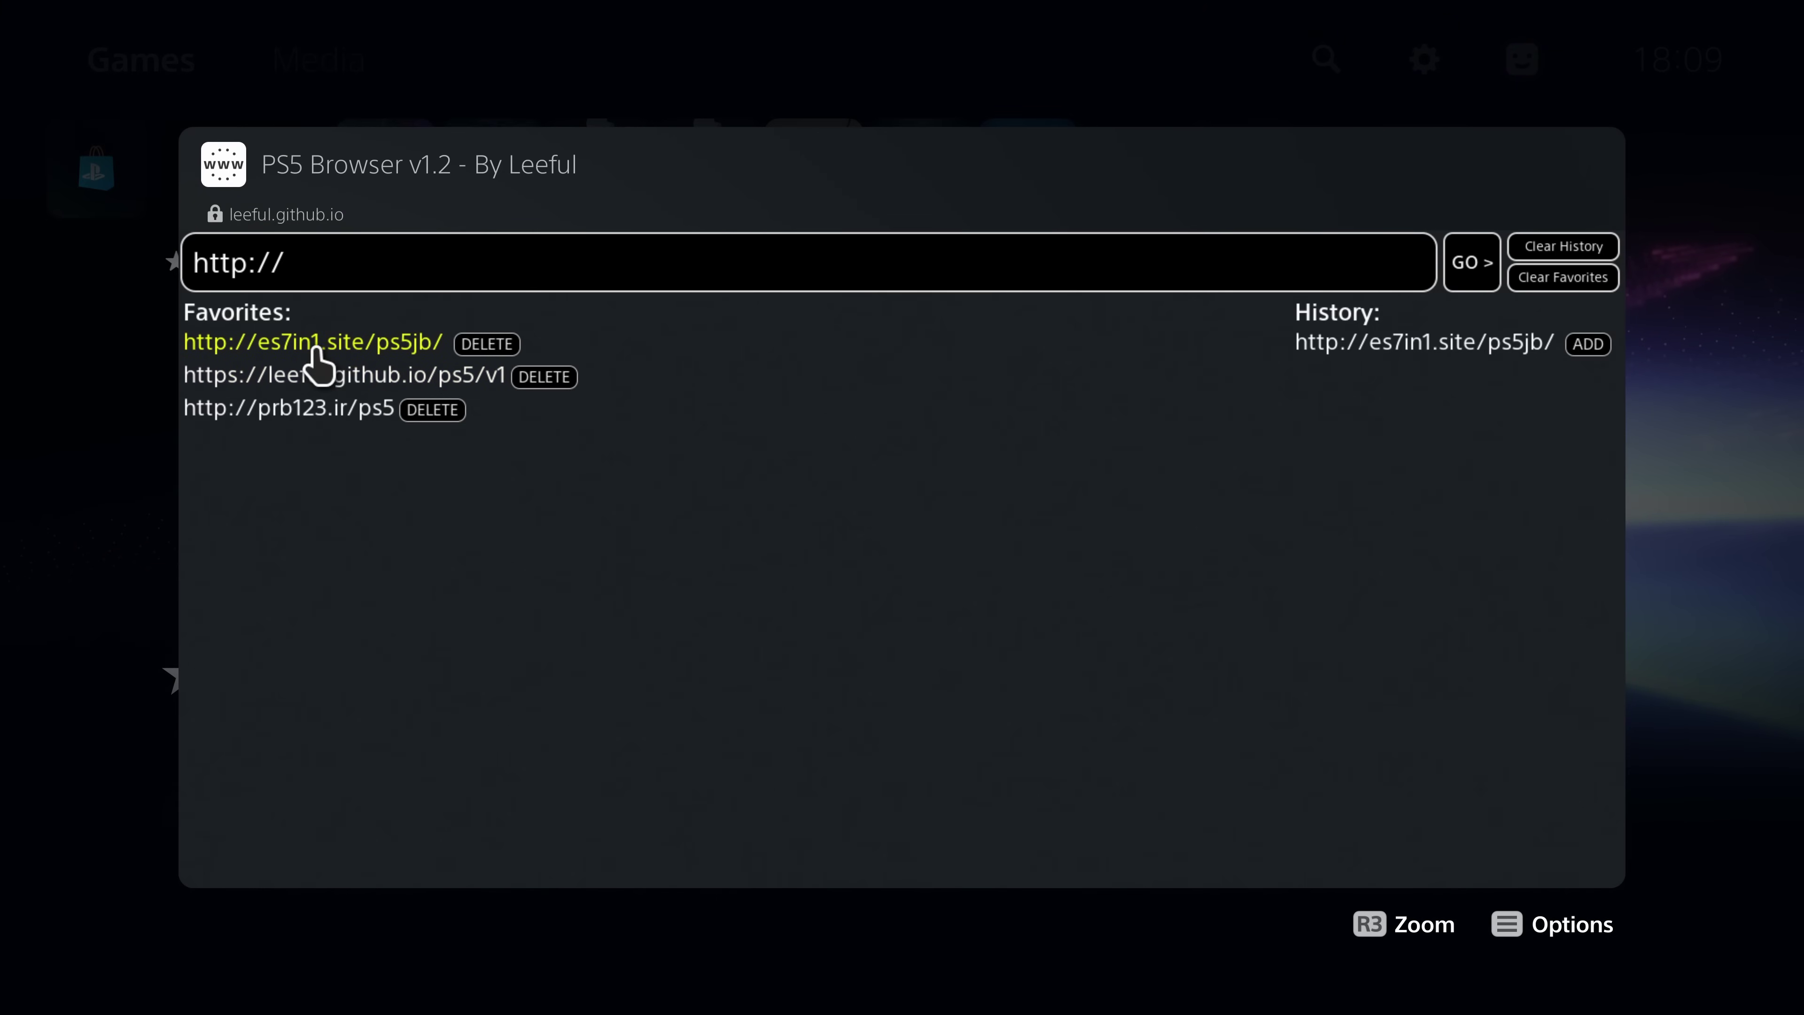
pyautogui.click(315, 345)
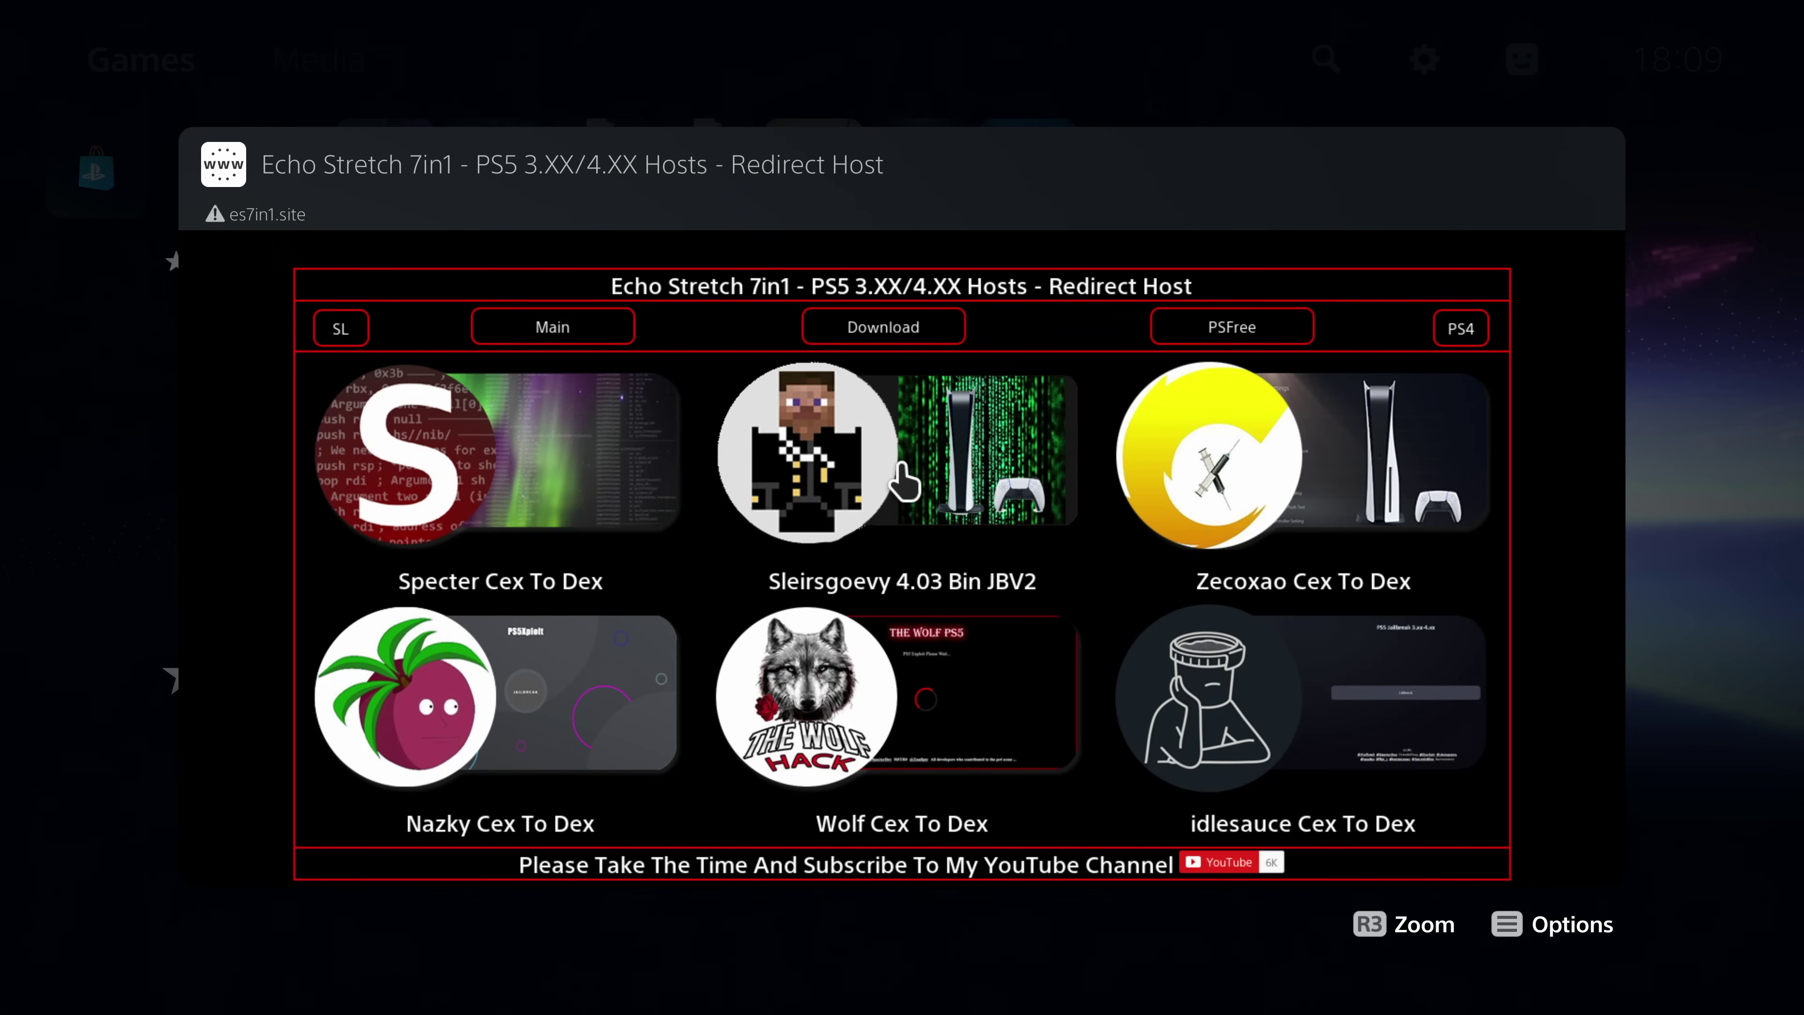
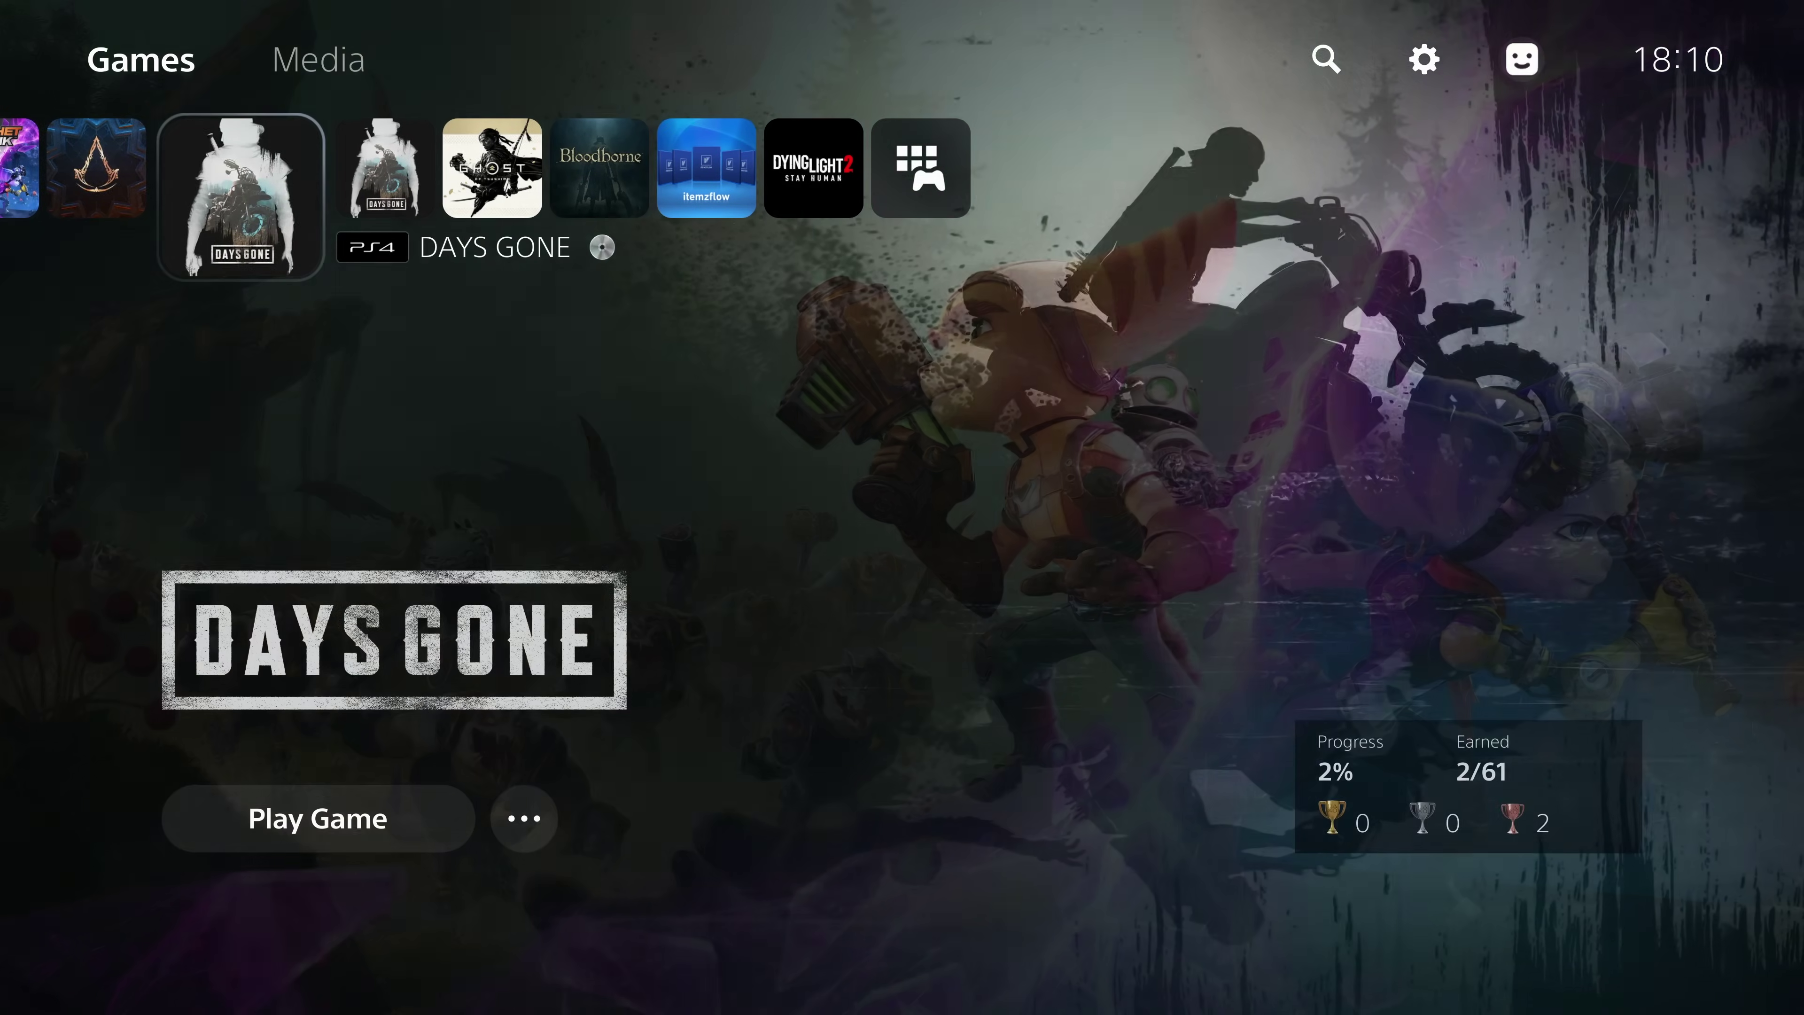
# Launch Days Gone on the console and pause it once in play
pyautogui.press('Return')
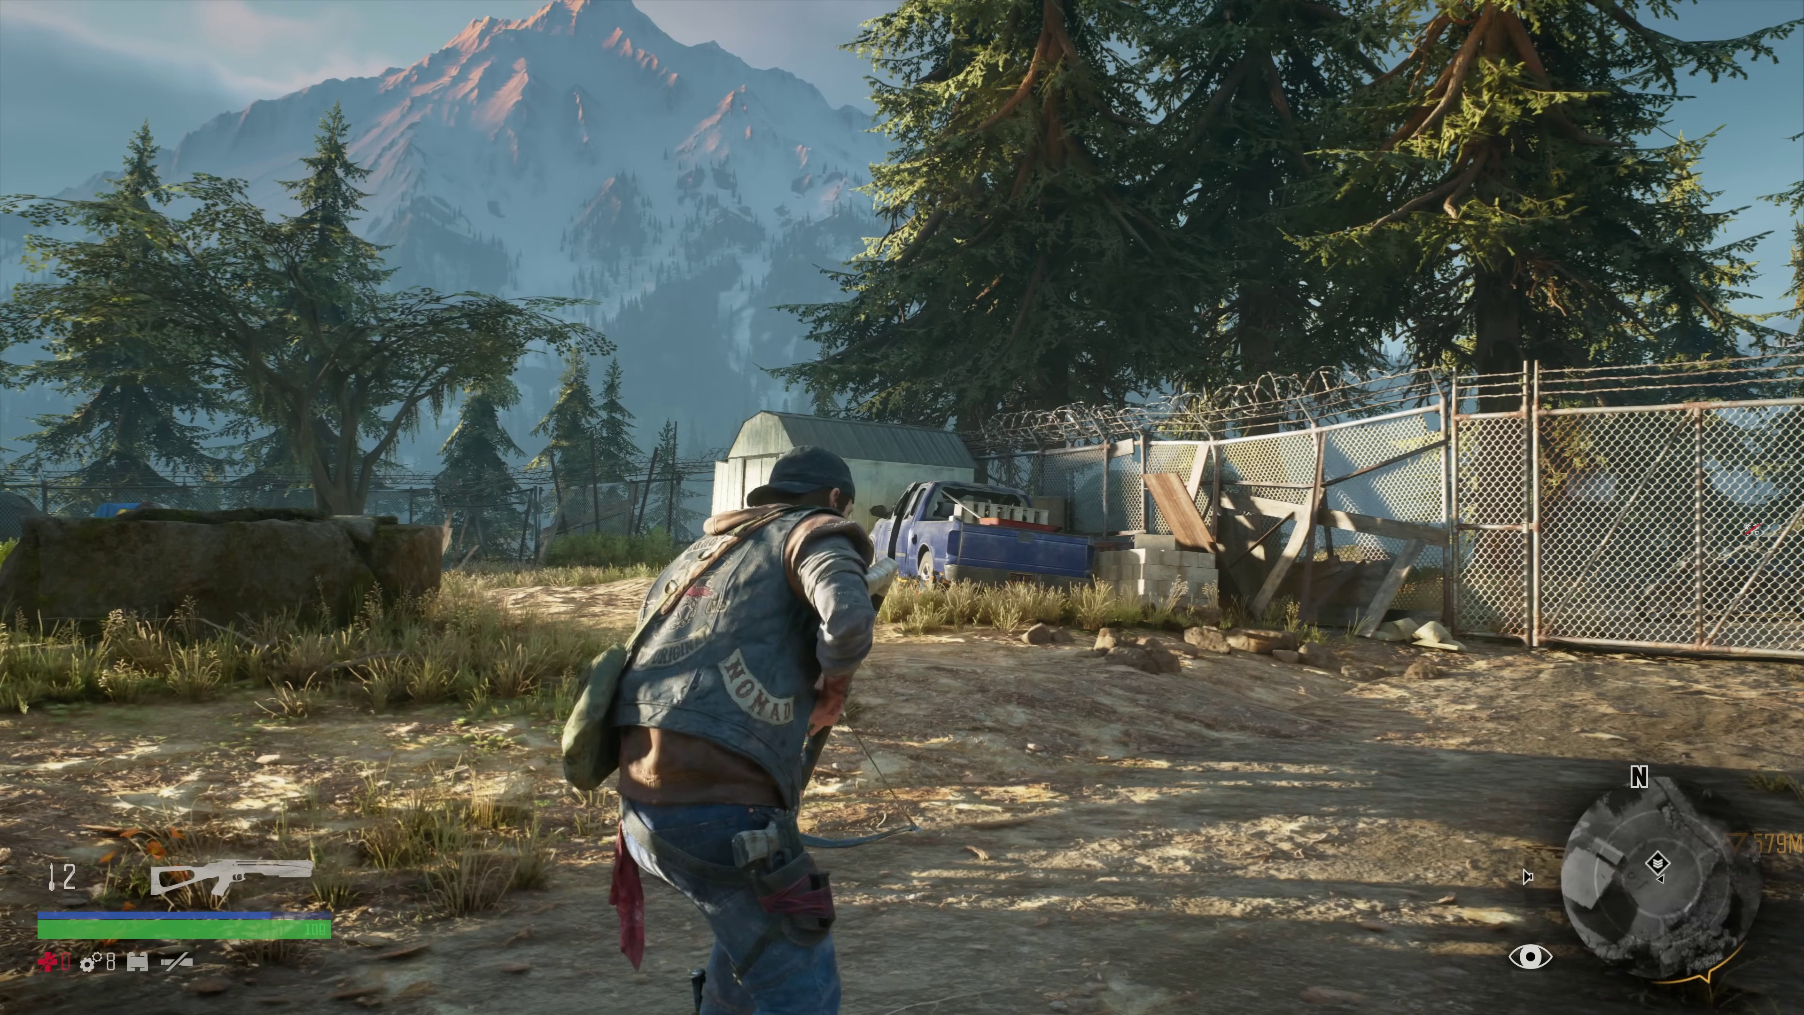
pyautogui.press('Escape')
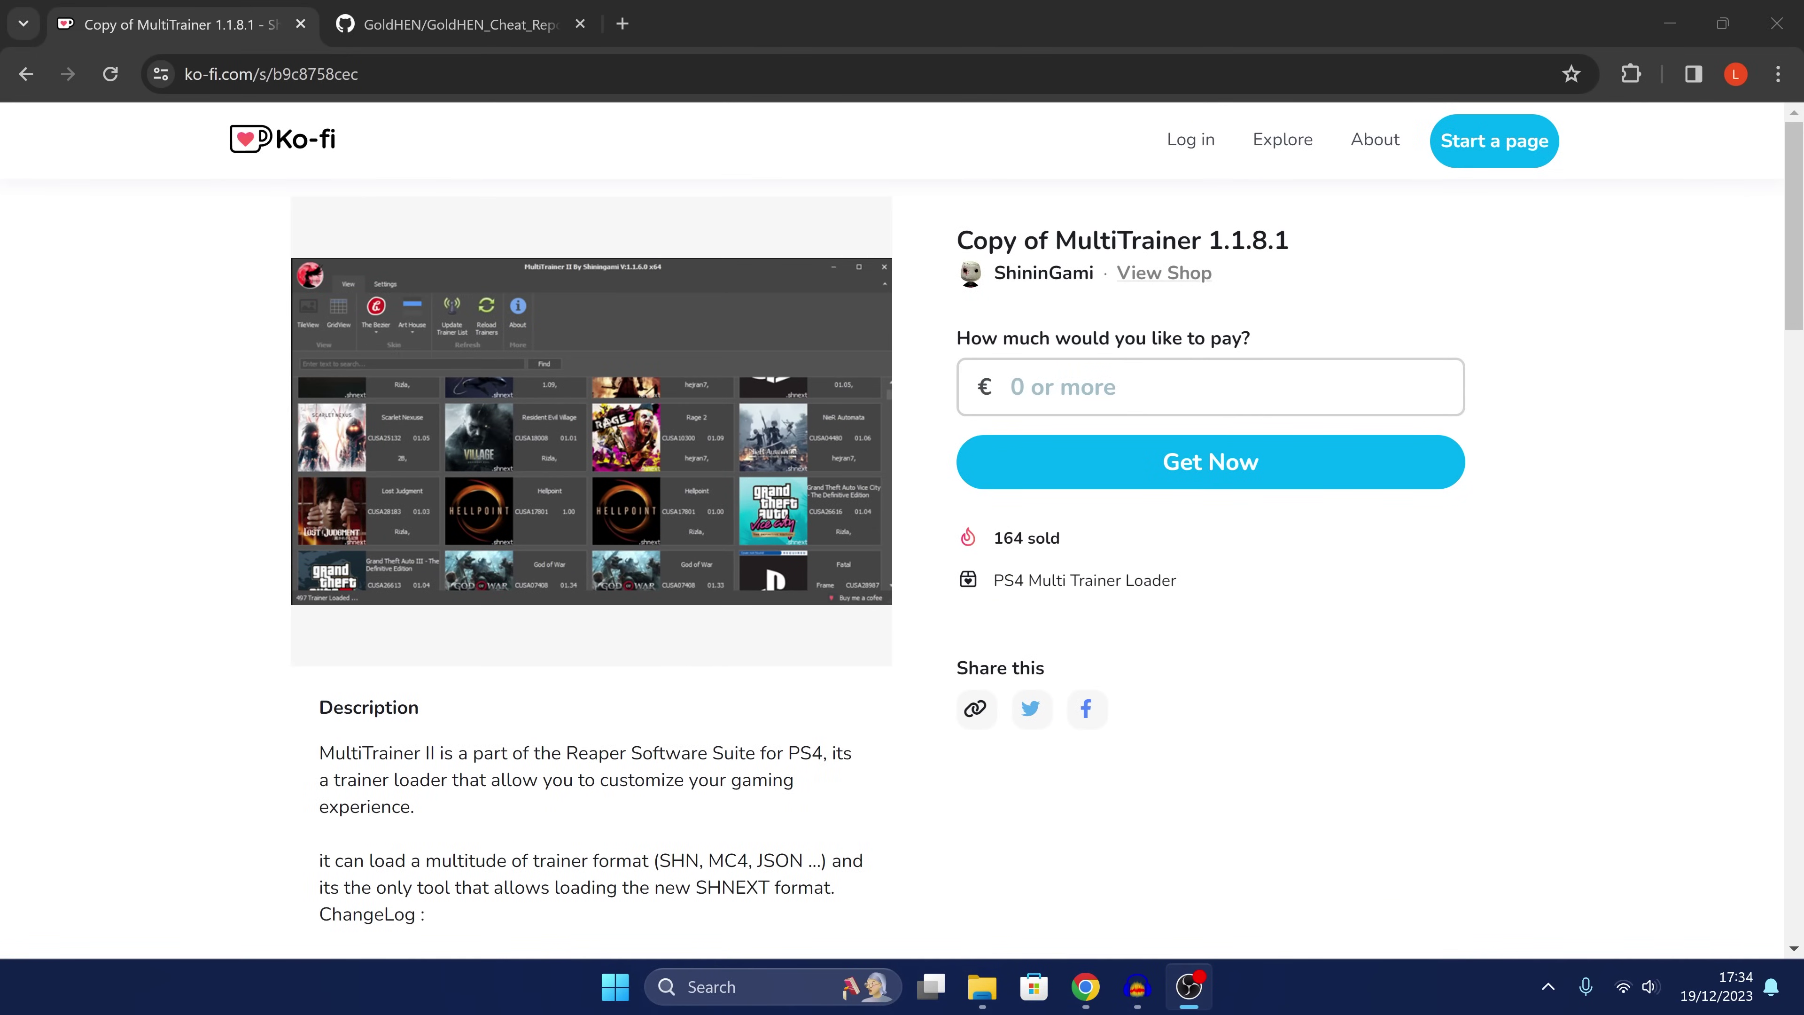
# Switch to the Ko-fi page in Chrome and review the MultiTrainer 1.1.8.1 description and changelog
pyautogui.moveTo(1057, 240); pyautogui.dragTo(1208, 241)
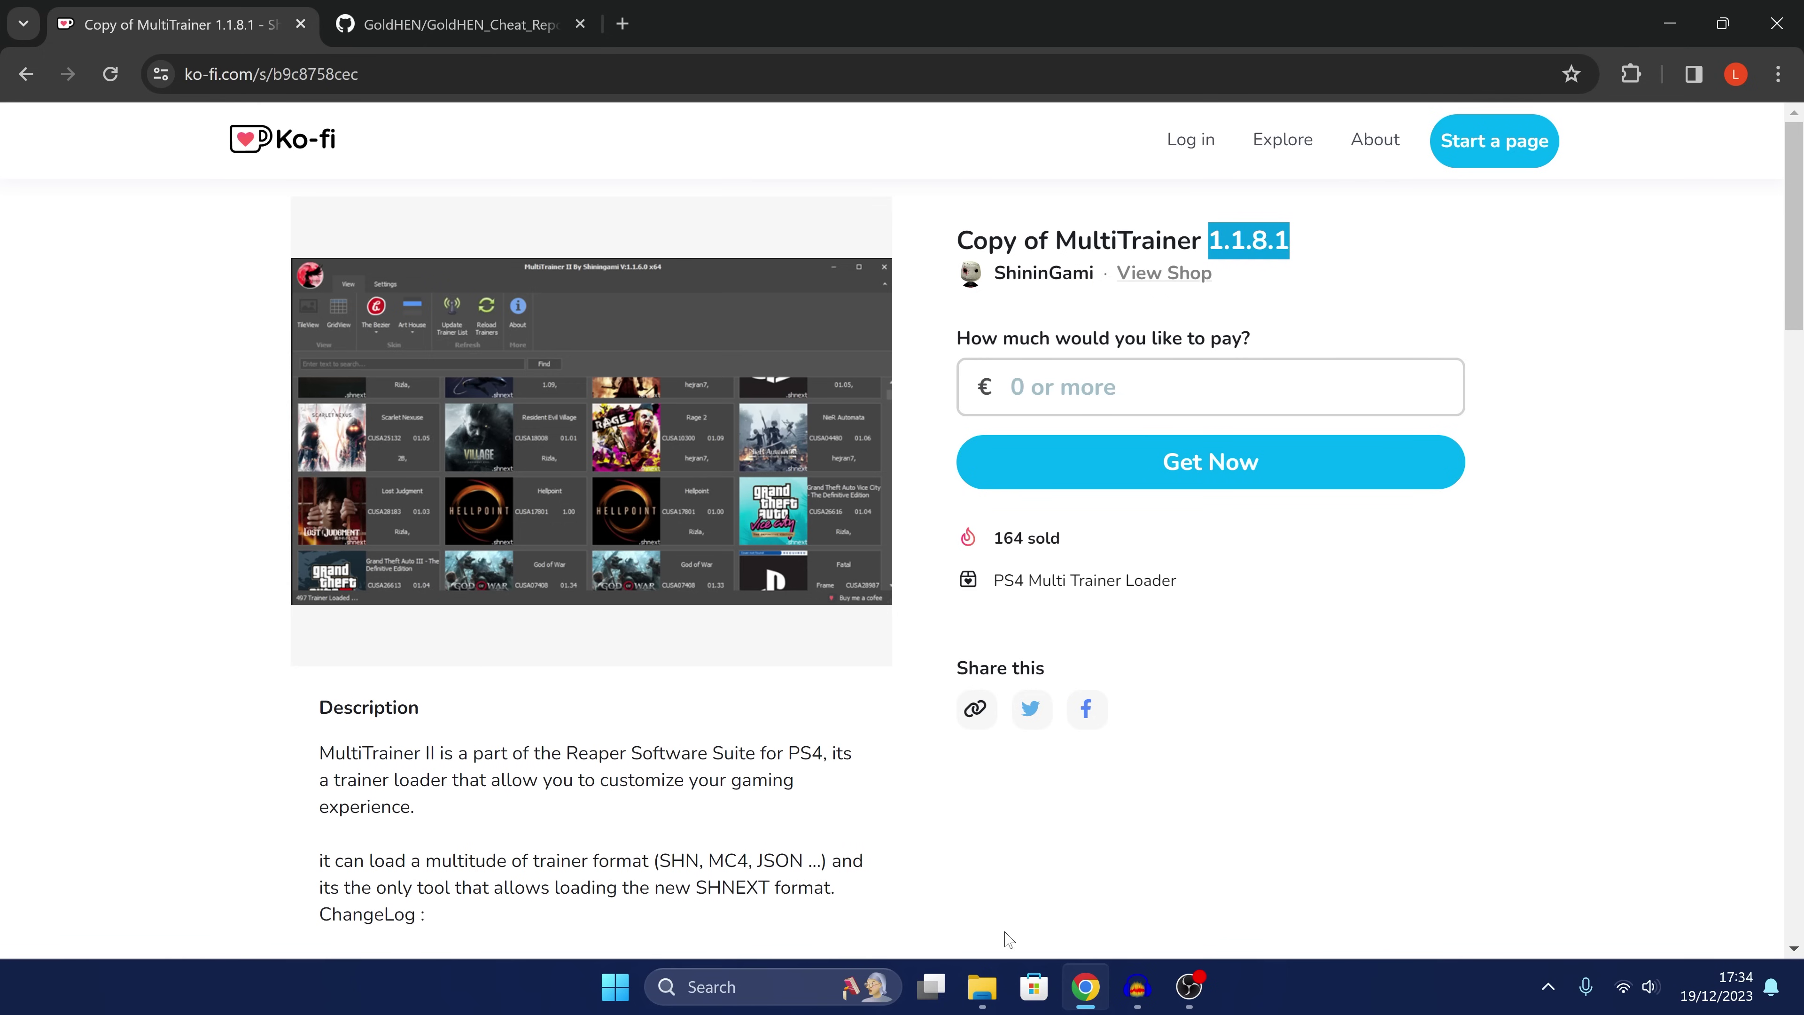
pyautogui.scroll(-15, 1625, 569)
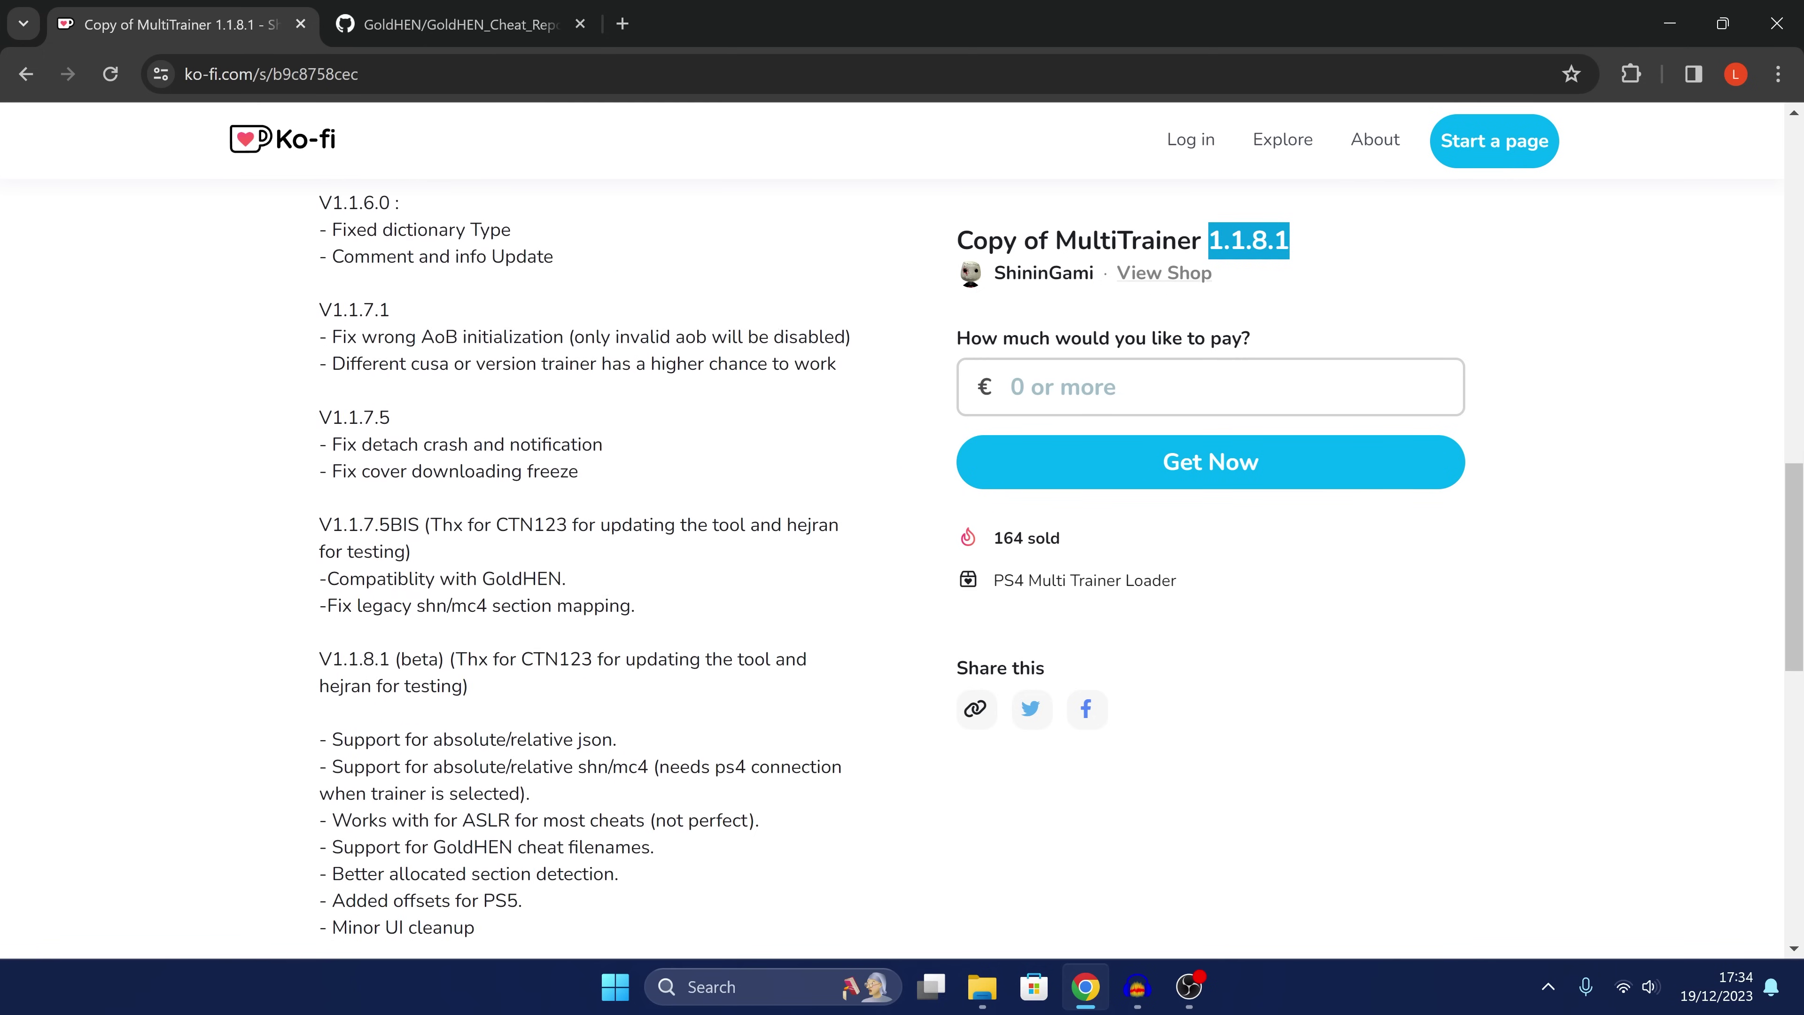
pyautogui.scroll(3, 290, 475)
pyautogui.moveTo(318, 555); pyautogui.dragTo(543, 558)
pyautogui.scroll(10, 600, 548)
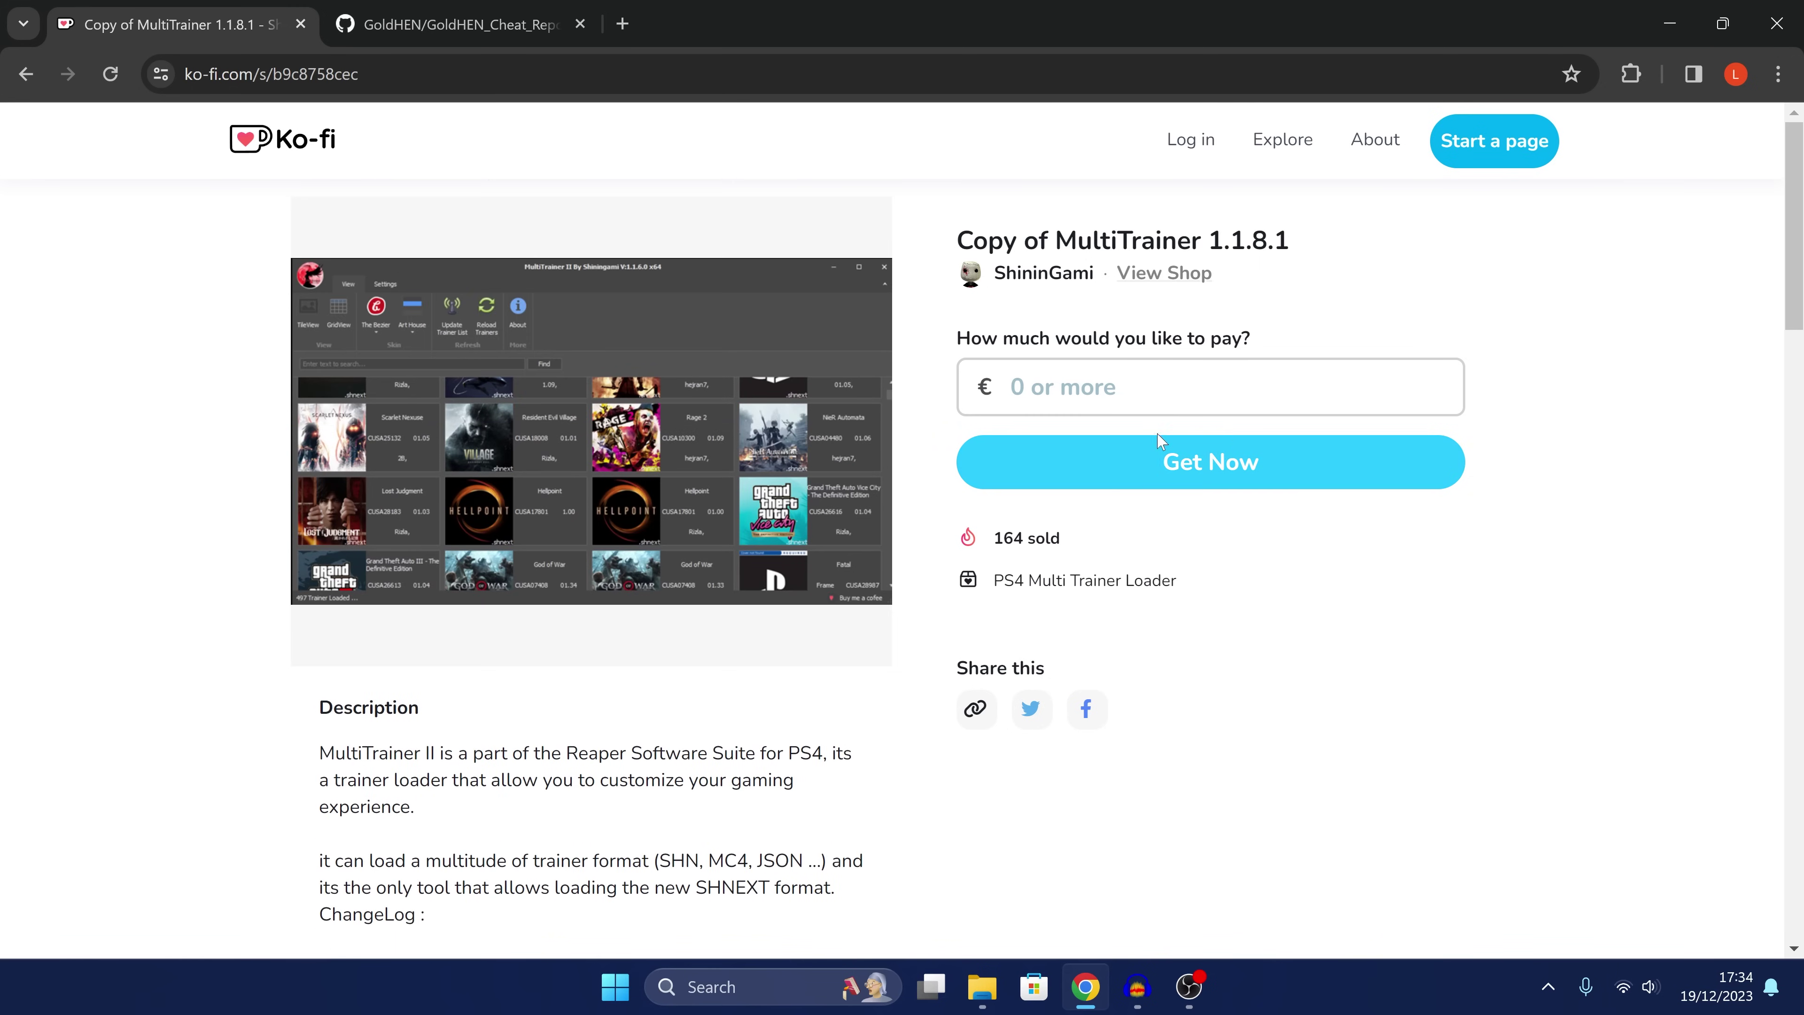
# Enter 0 as the amount to pay for MultiTrainer 1.1.8.1
pyautogui.click(1159, 411)
pyautogui.write('0')
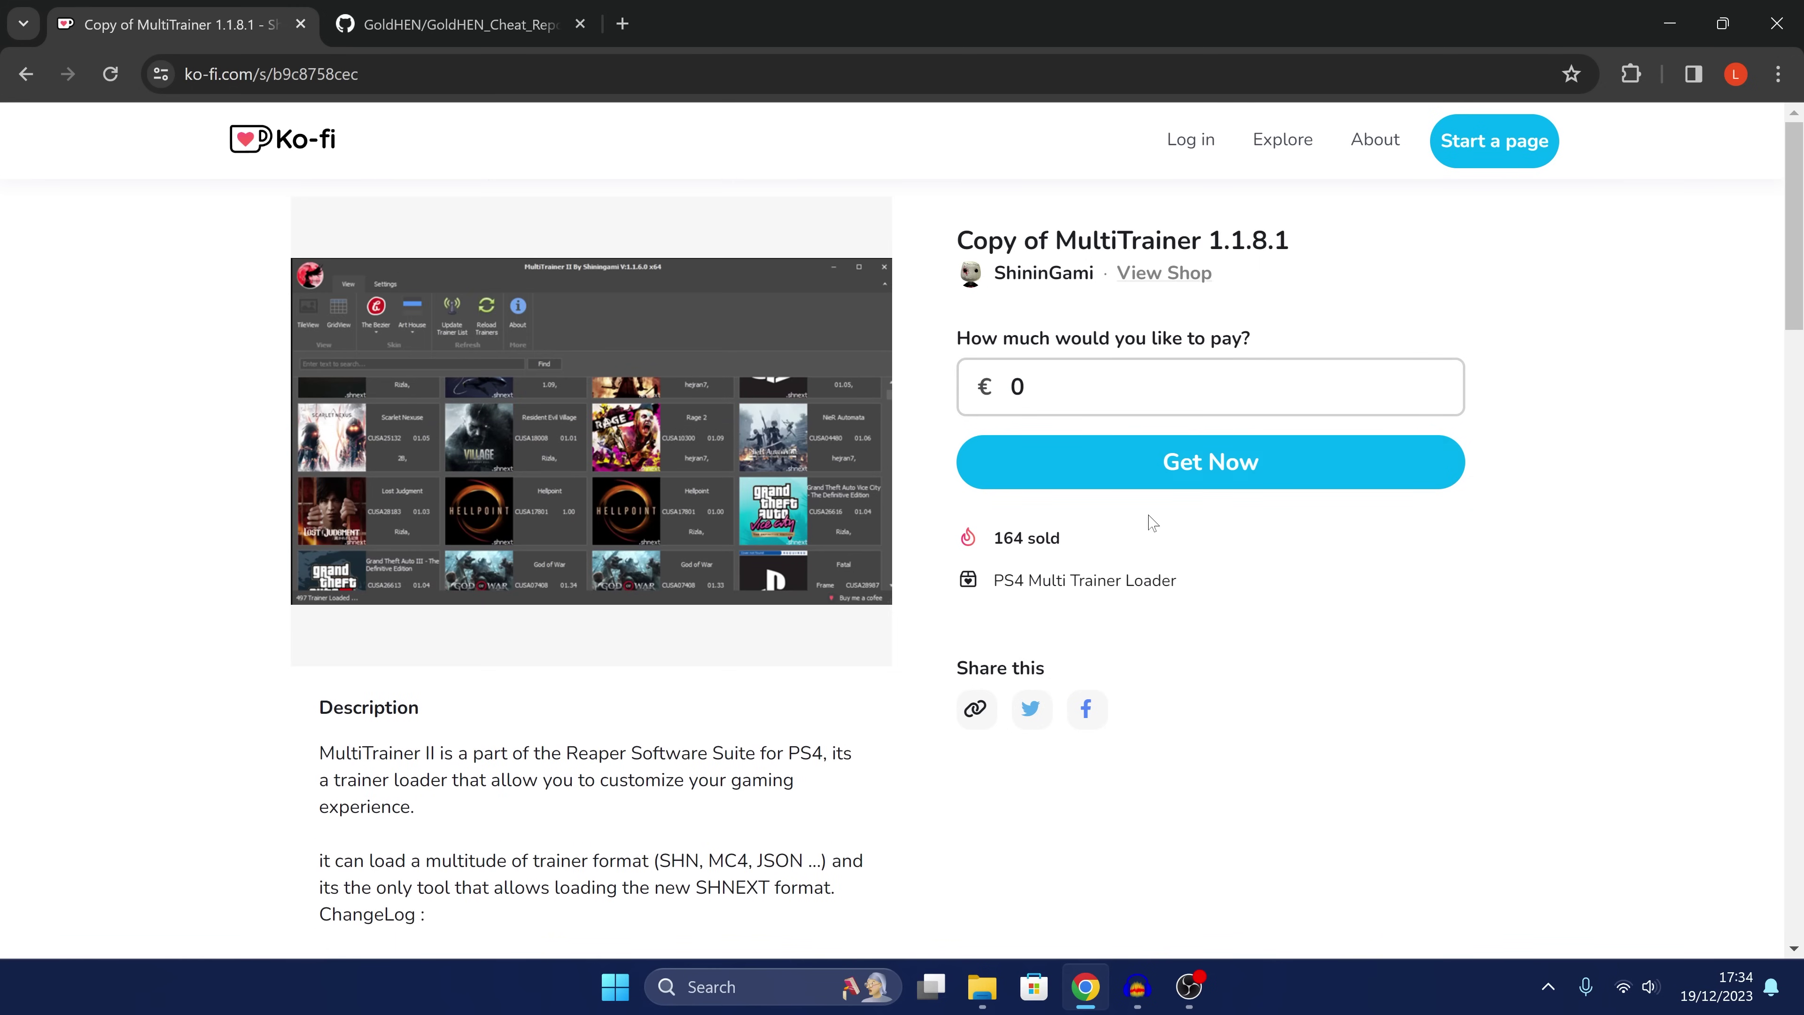
pyautogui.click(1178, 491)
pyautogui.moveTo(1026, 387); pyautogui.dragTo(1003, 421)
pyautogui.click(1696, 616)
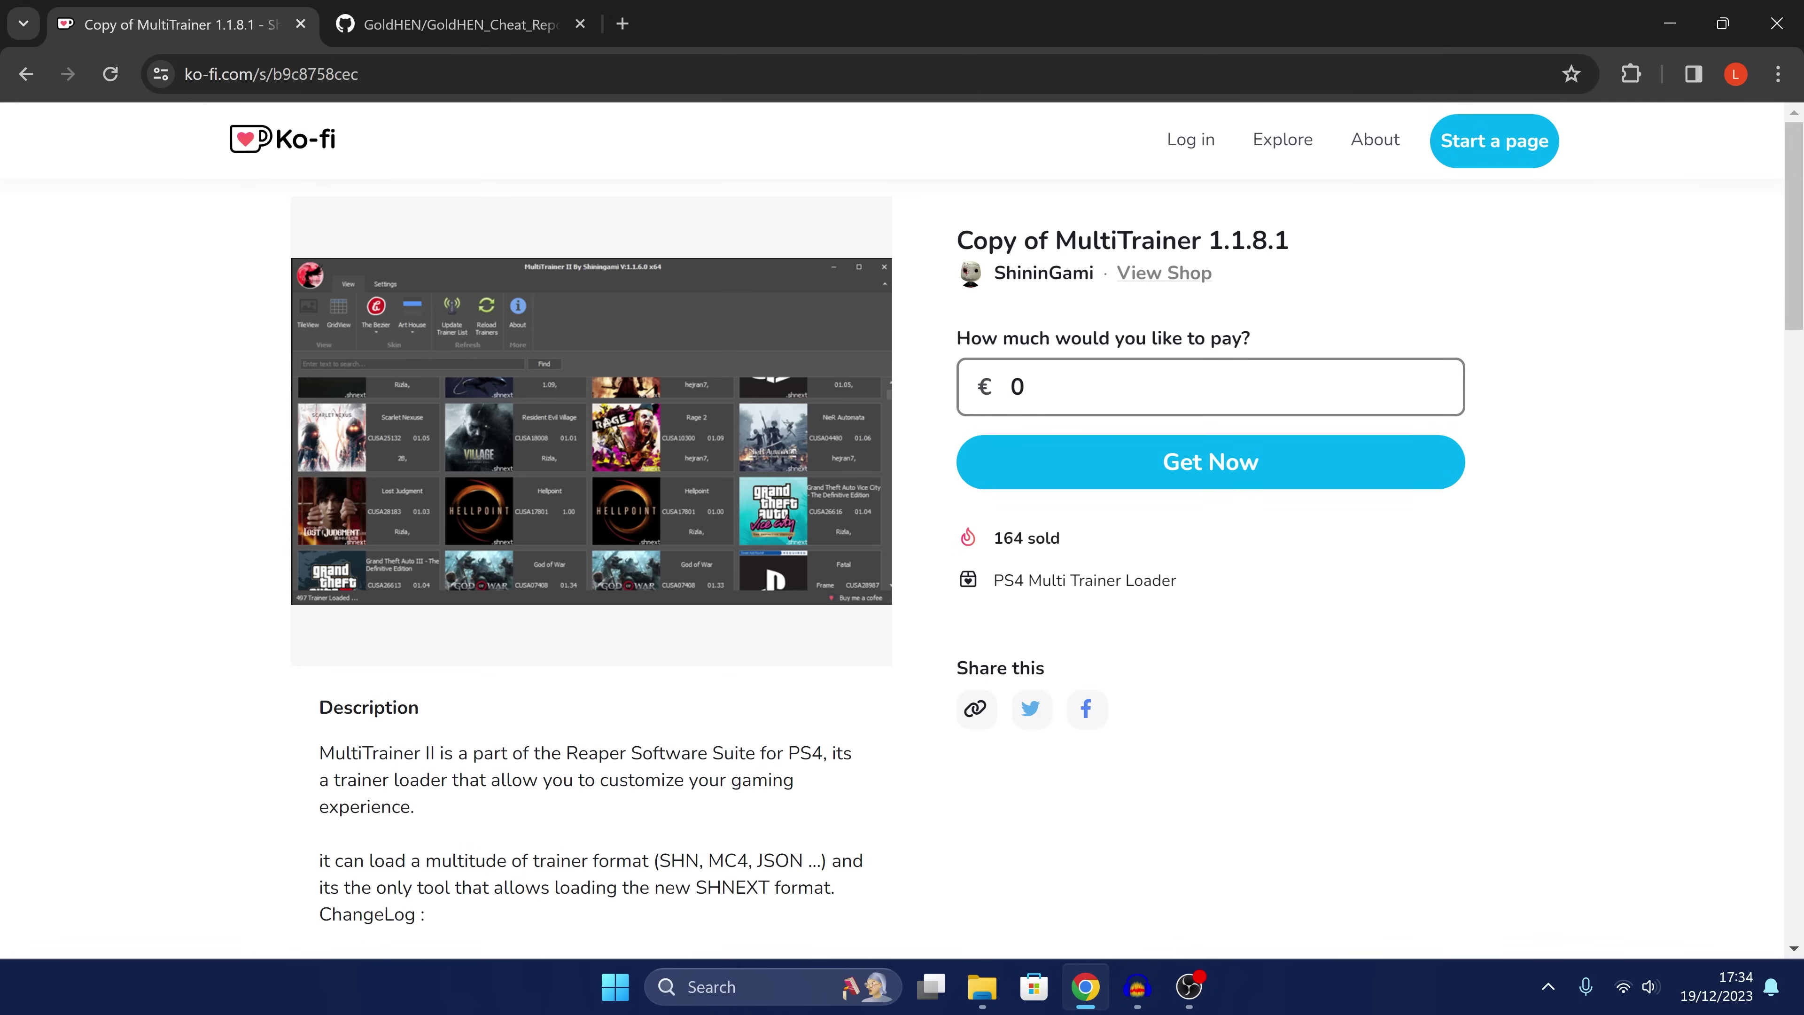
pyautogui.scroll(-3, 1140, 593)
pyautogui.scroll(3, 1141, 611)
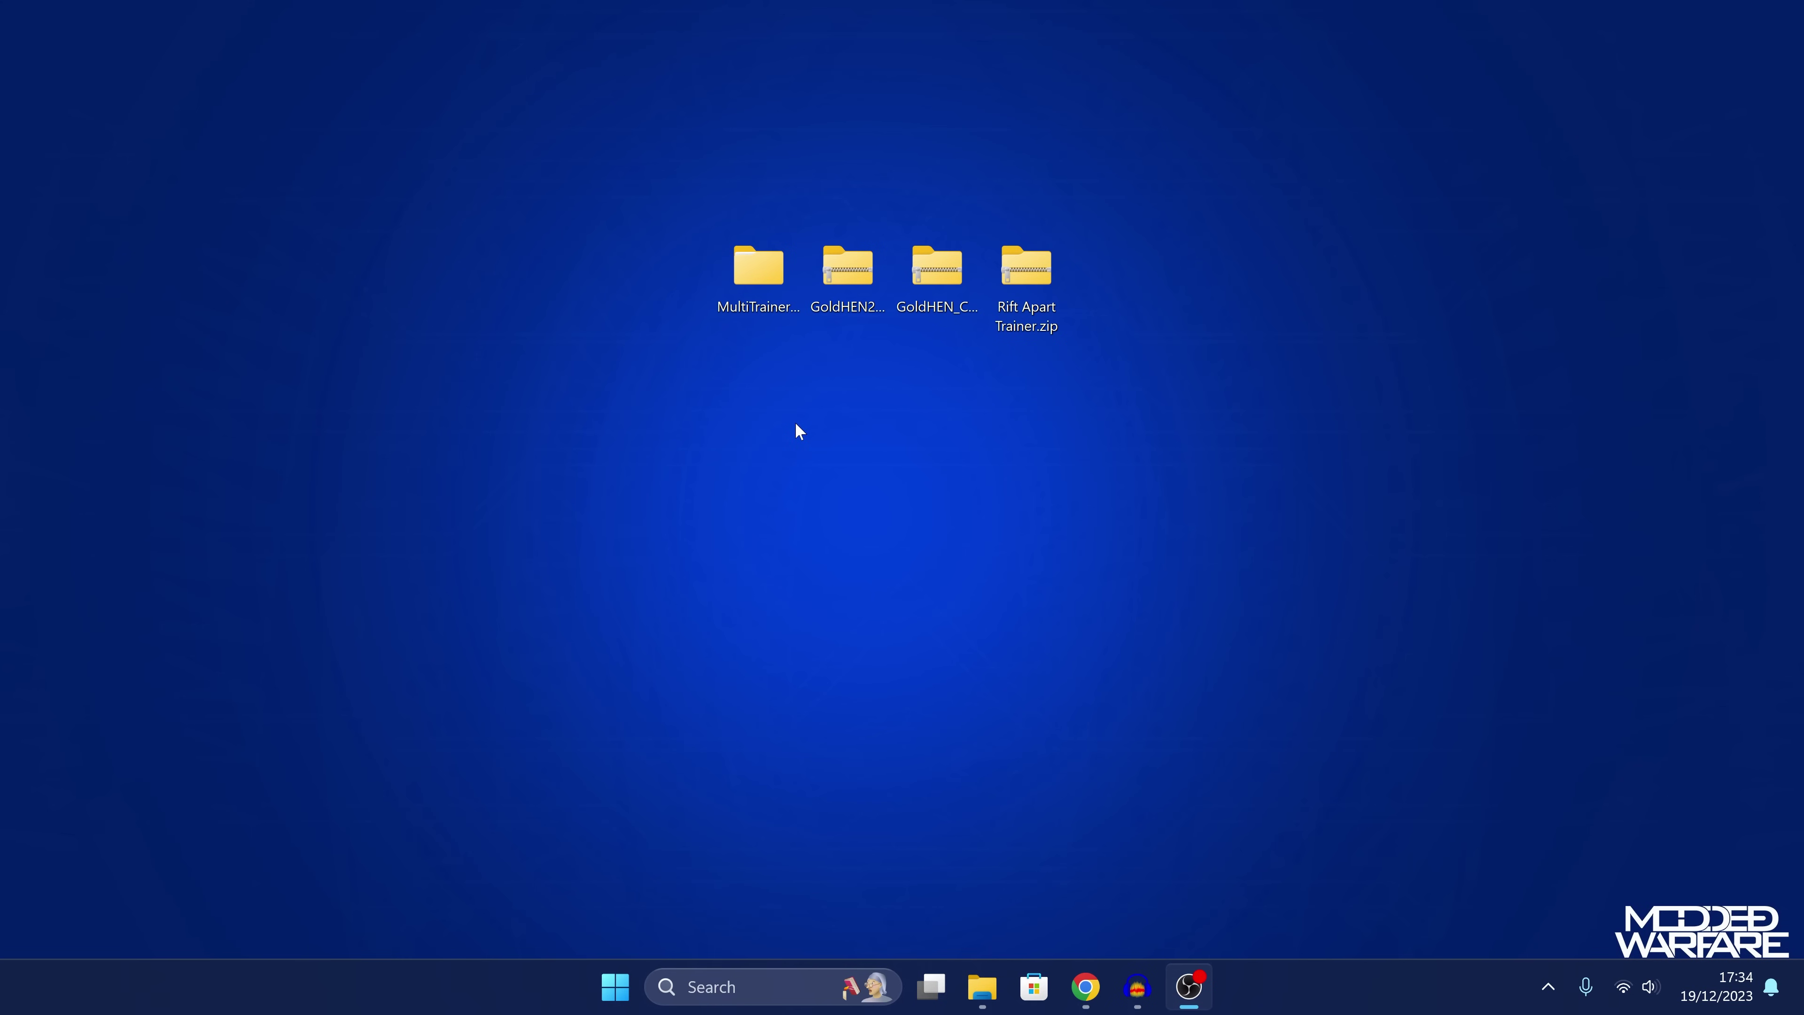
# Launch Reaper MultiTrainer 2.exe from the MultiTrainer folder inside MultiTrainer_v1.1.8.1 and reposition its window
pyautogui.doubleClick(786, 280)
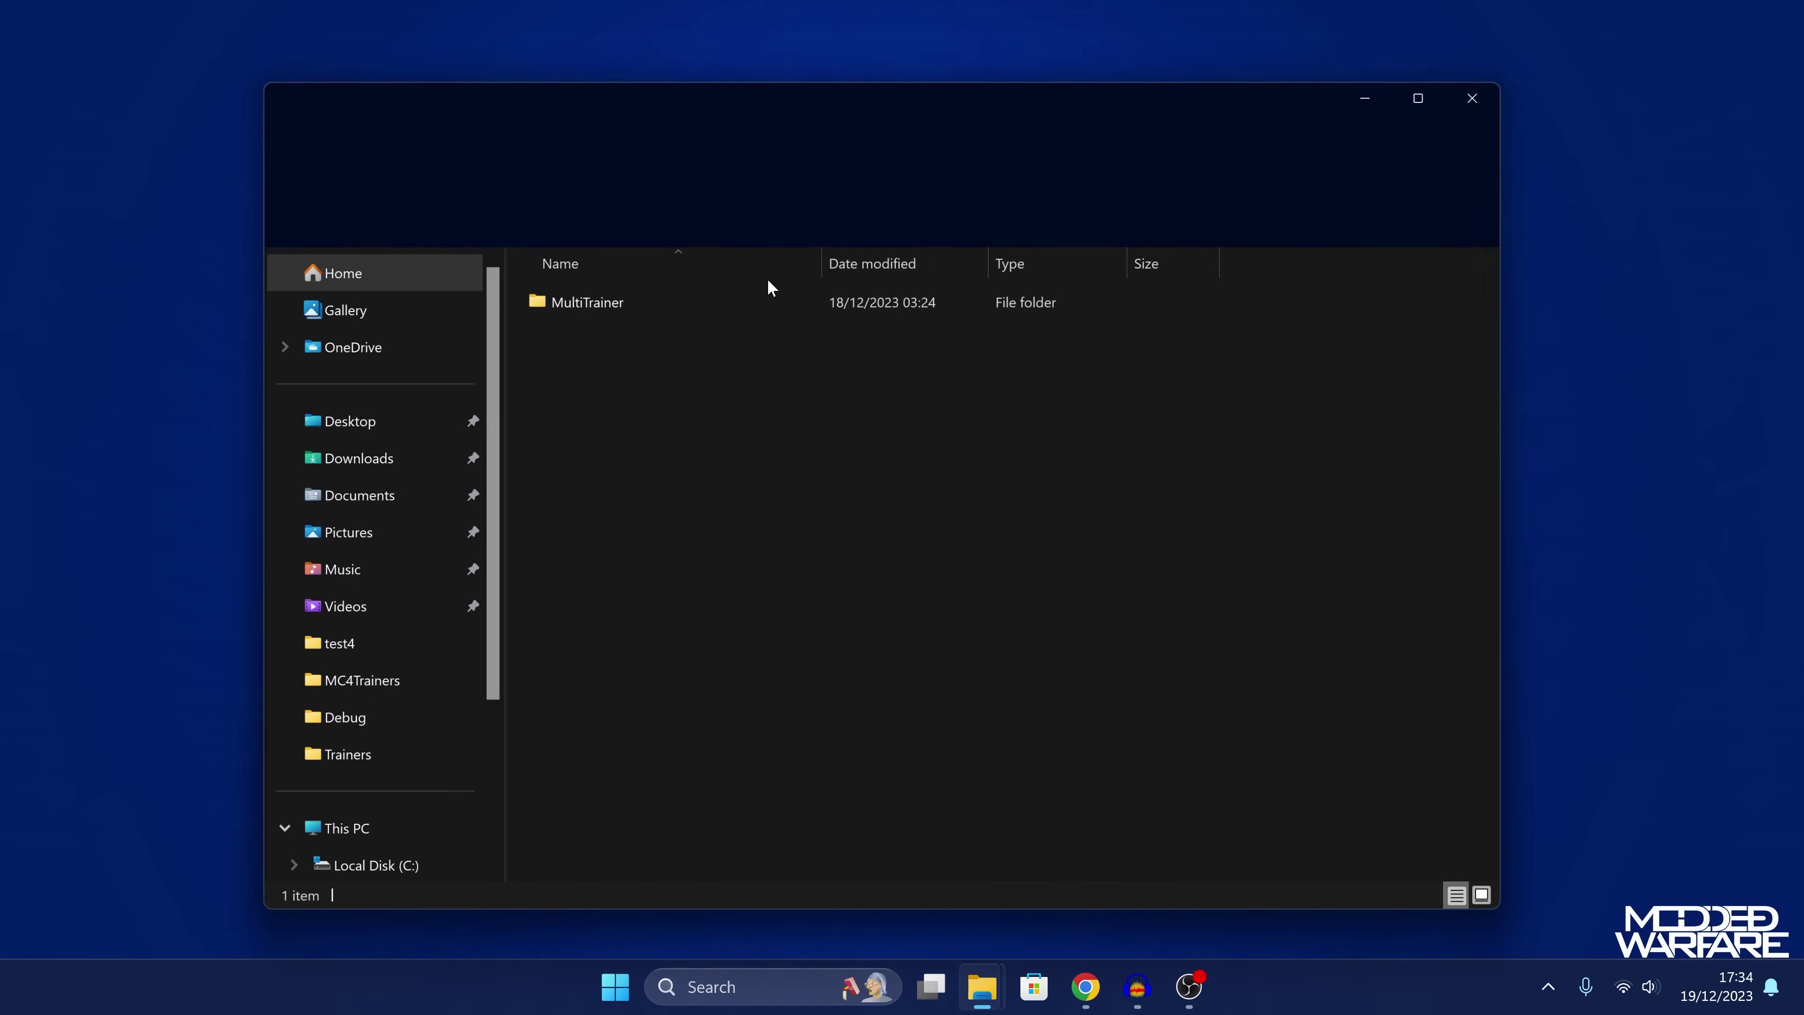
pyautogui.doubleClick(659, 302)
pyautogui.scroll(-6, 829, 533)
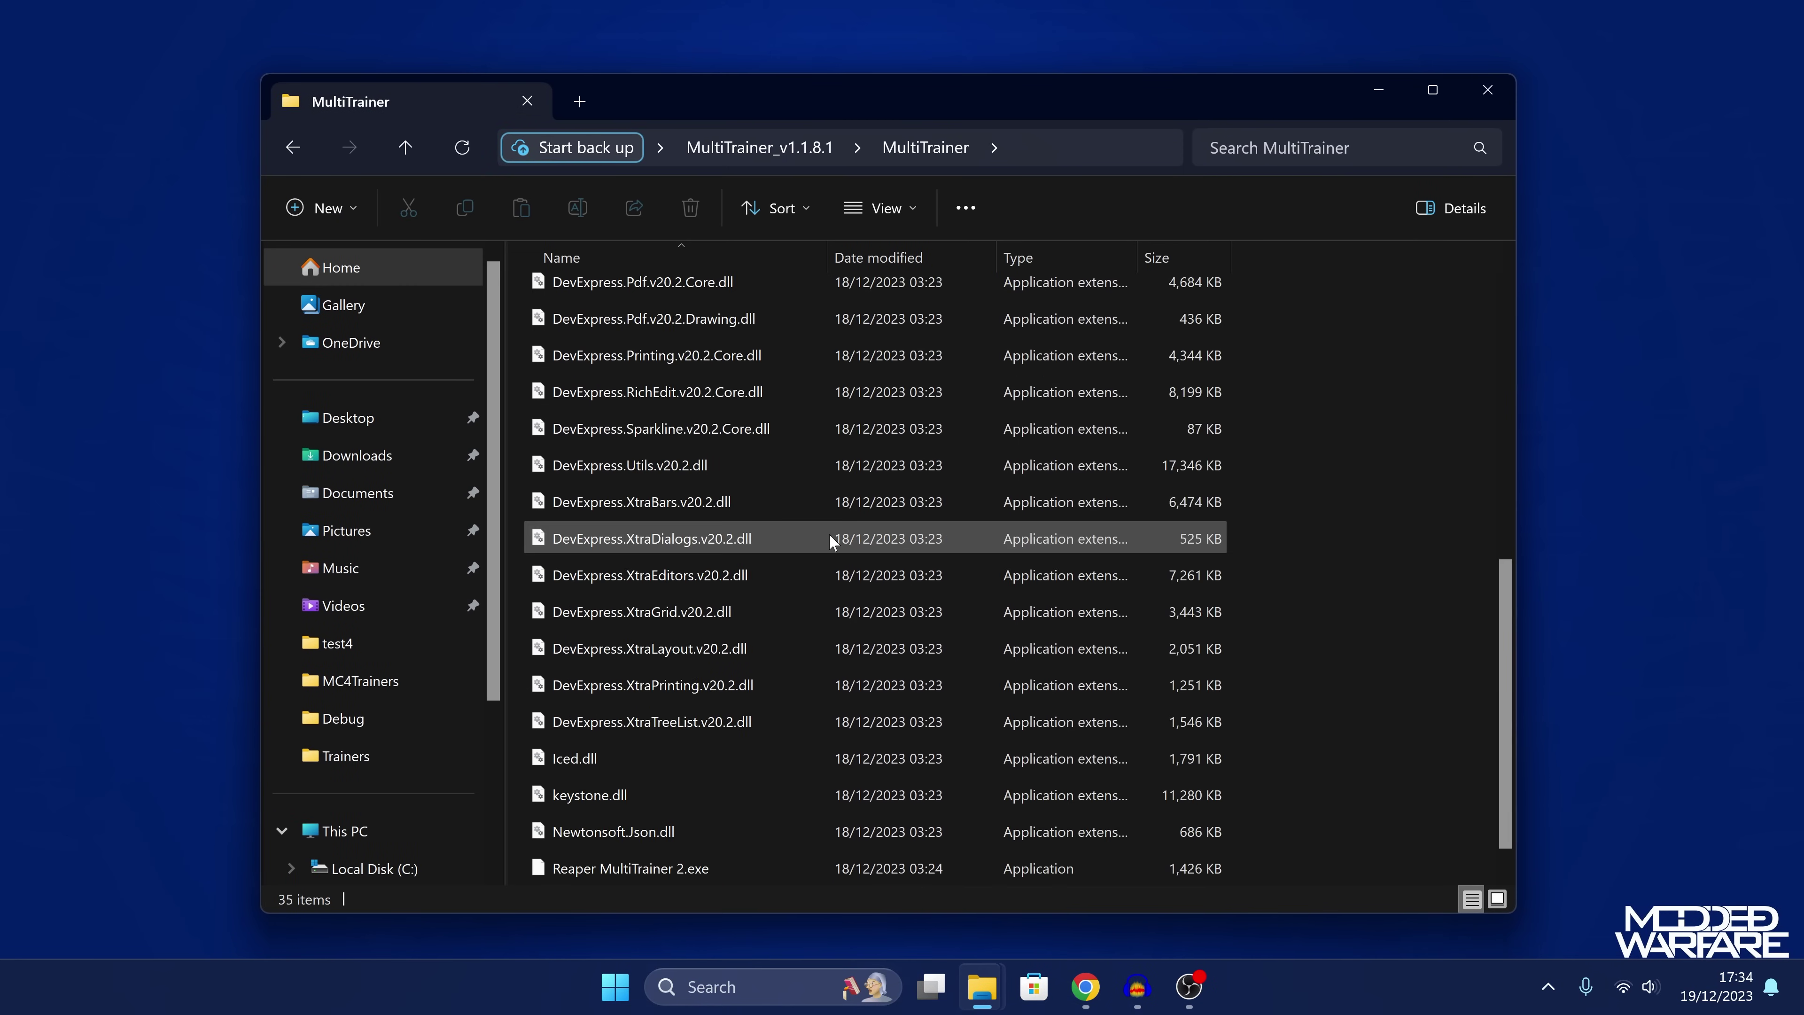
pyautogui.click(731, 827)
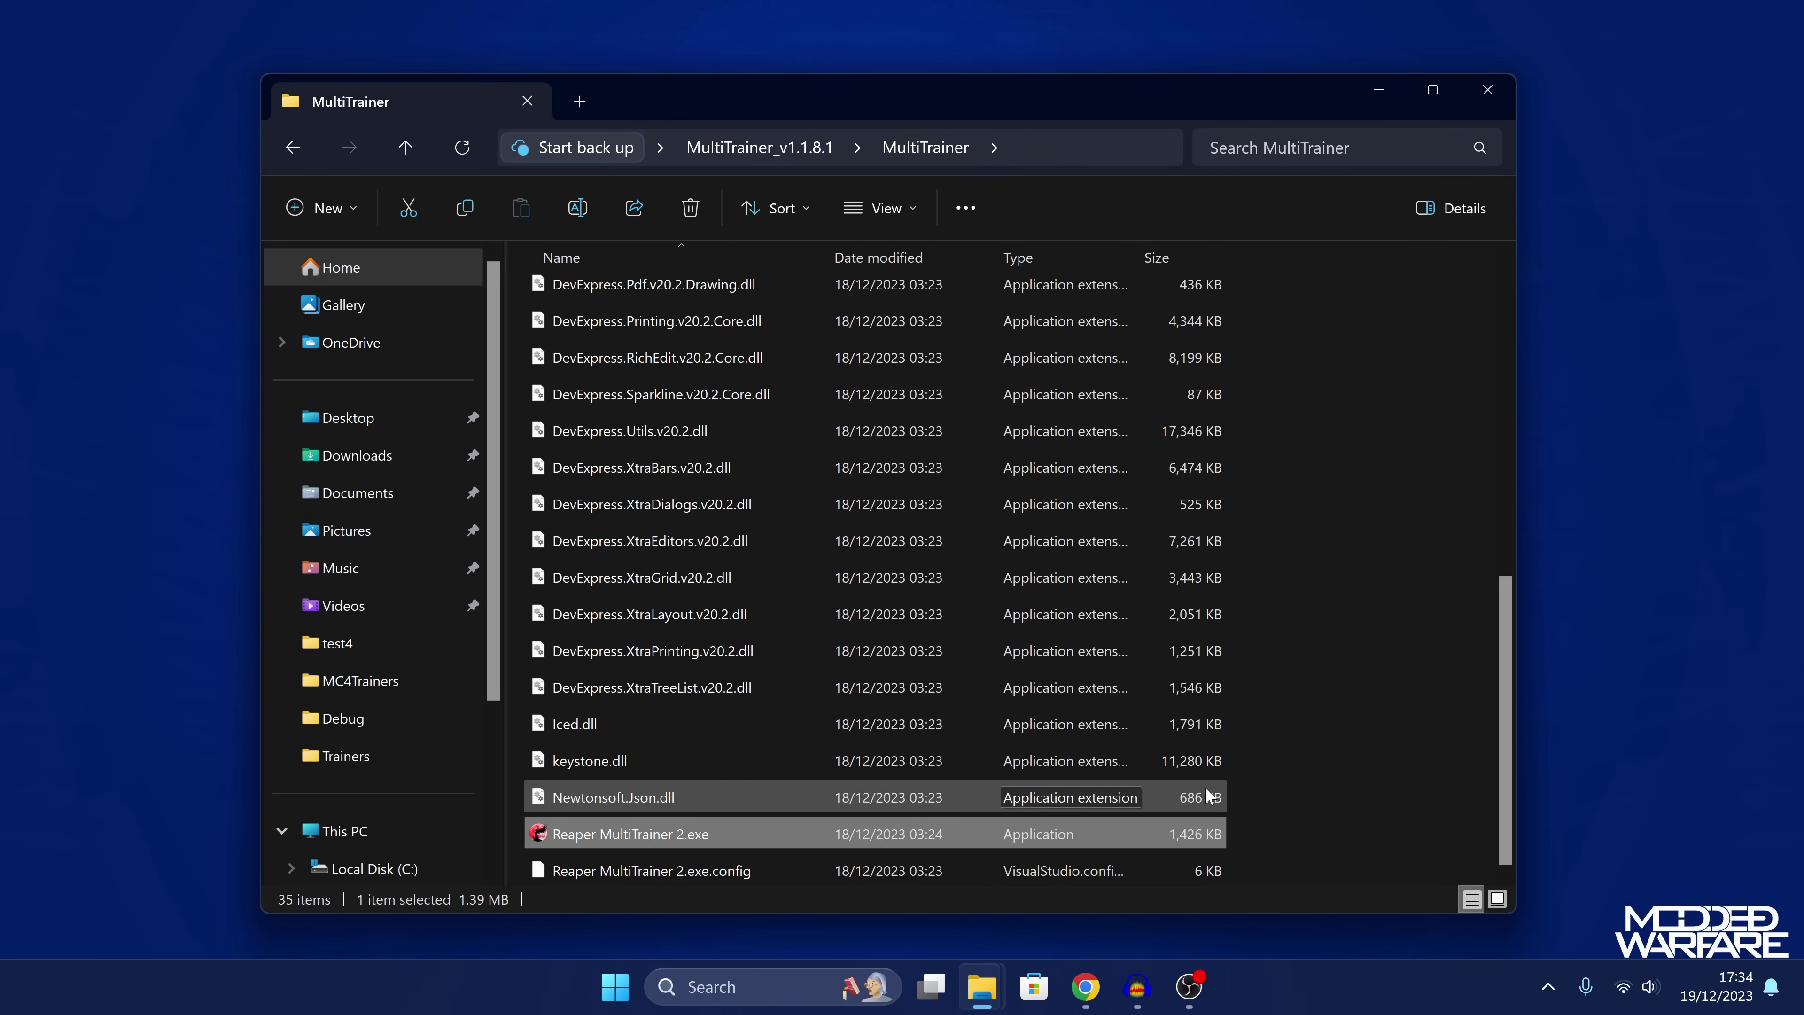
pyautogui.moveTo(1137, 96); pyautogui.dragTo(1139, 89)
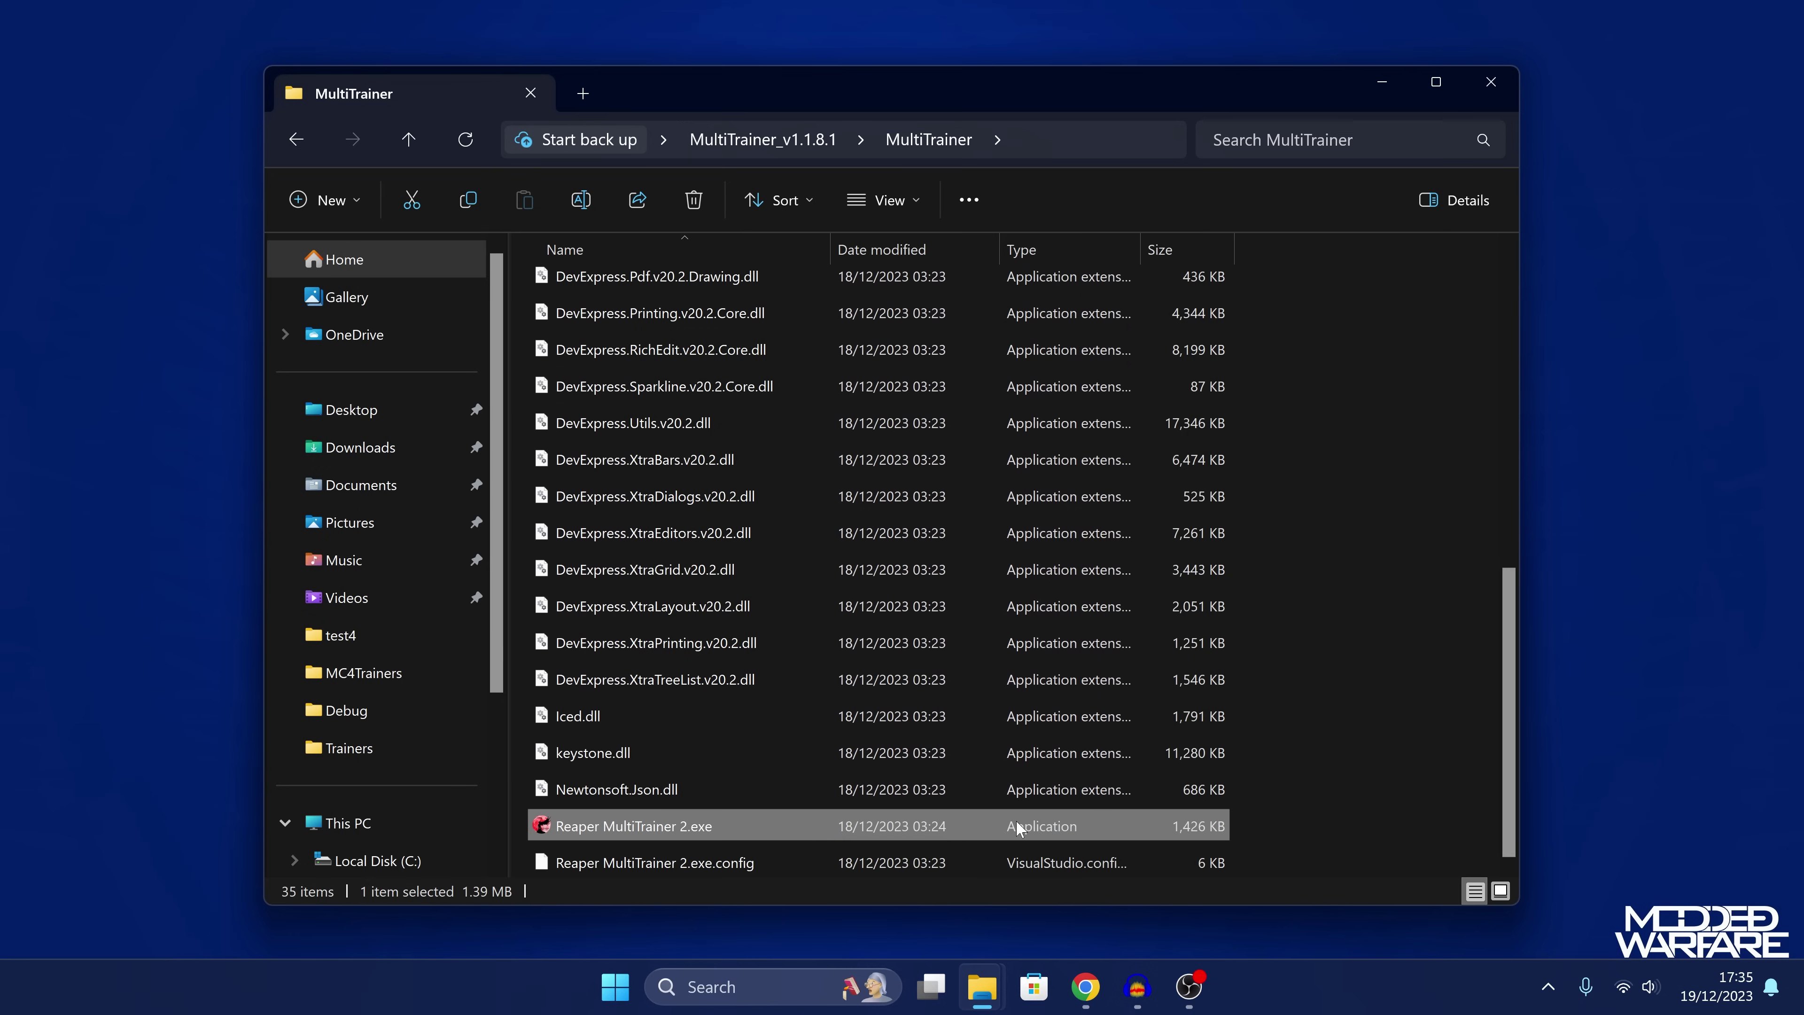
pyautogui.click(1379, 83)
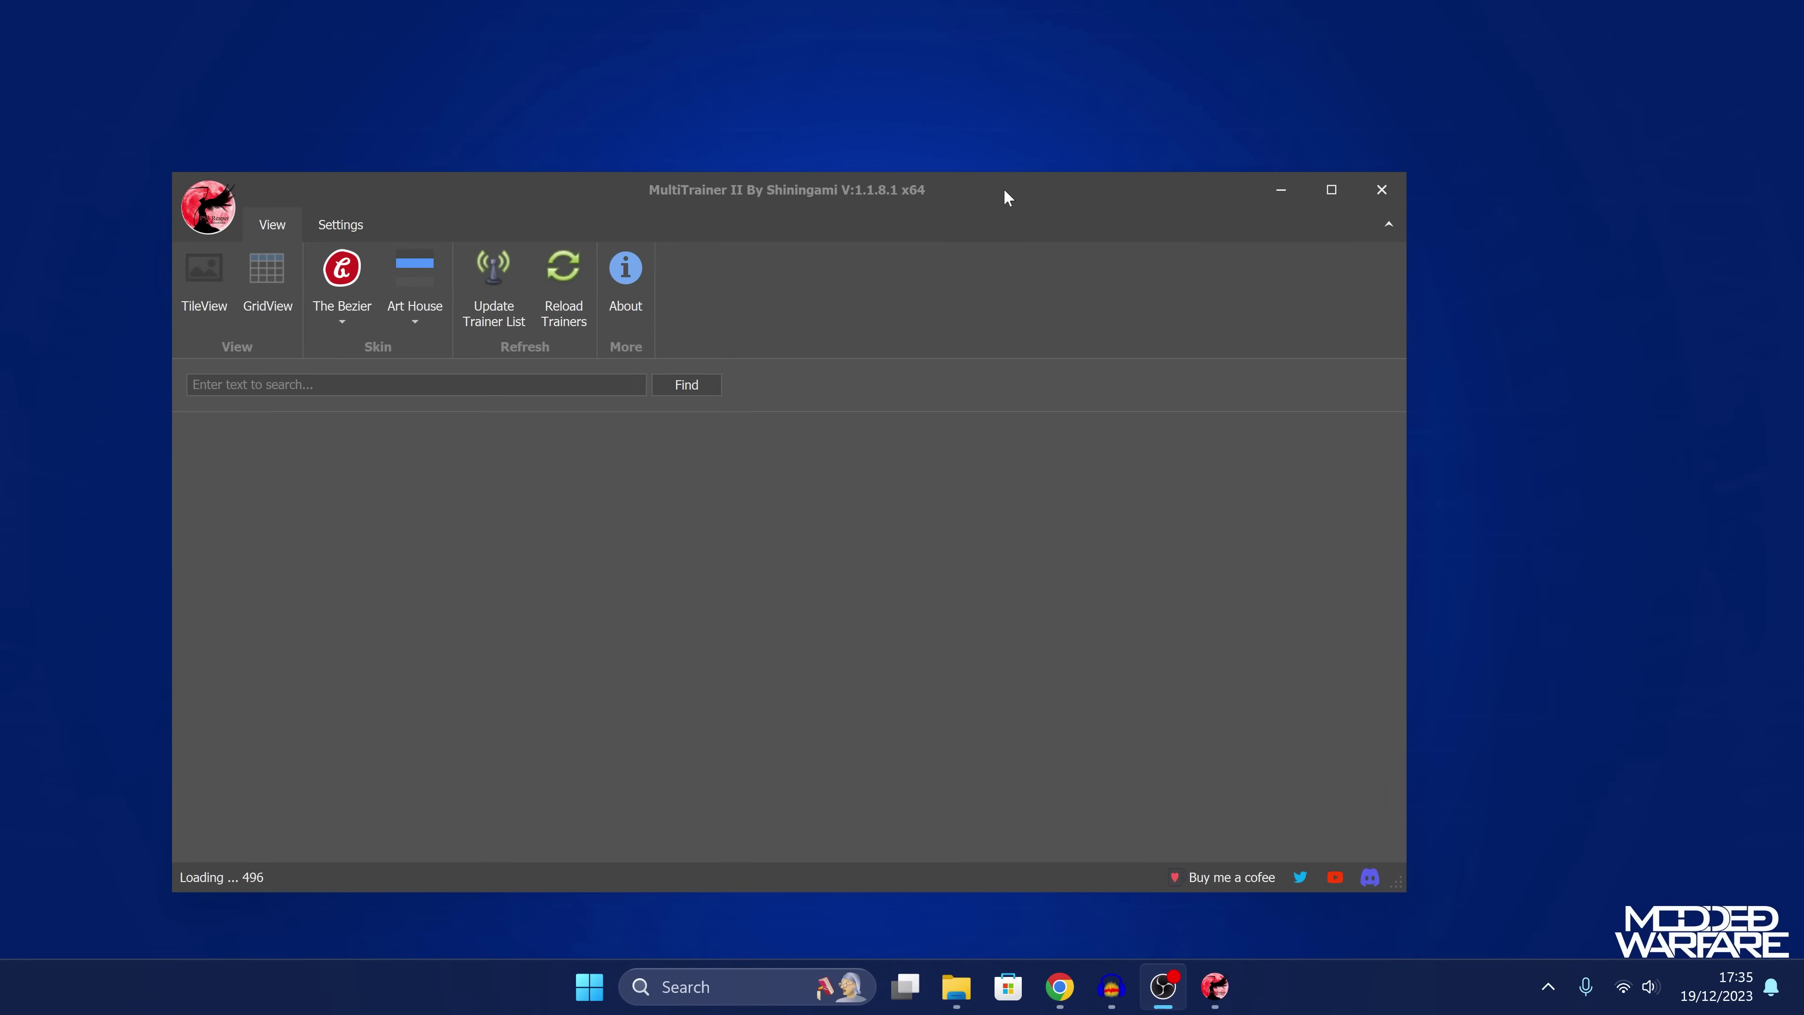
pyautogui.moveTo(1004, 187); pyautogui.dragTo(1100, 125)
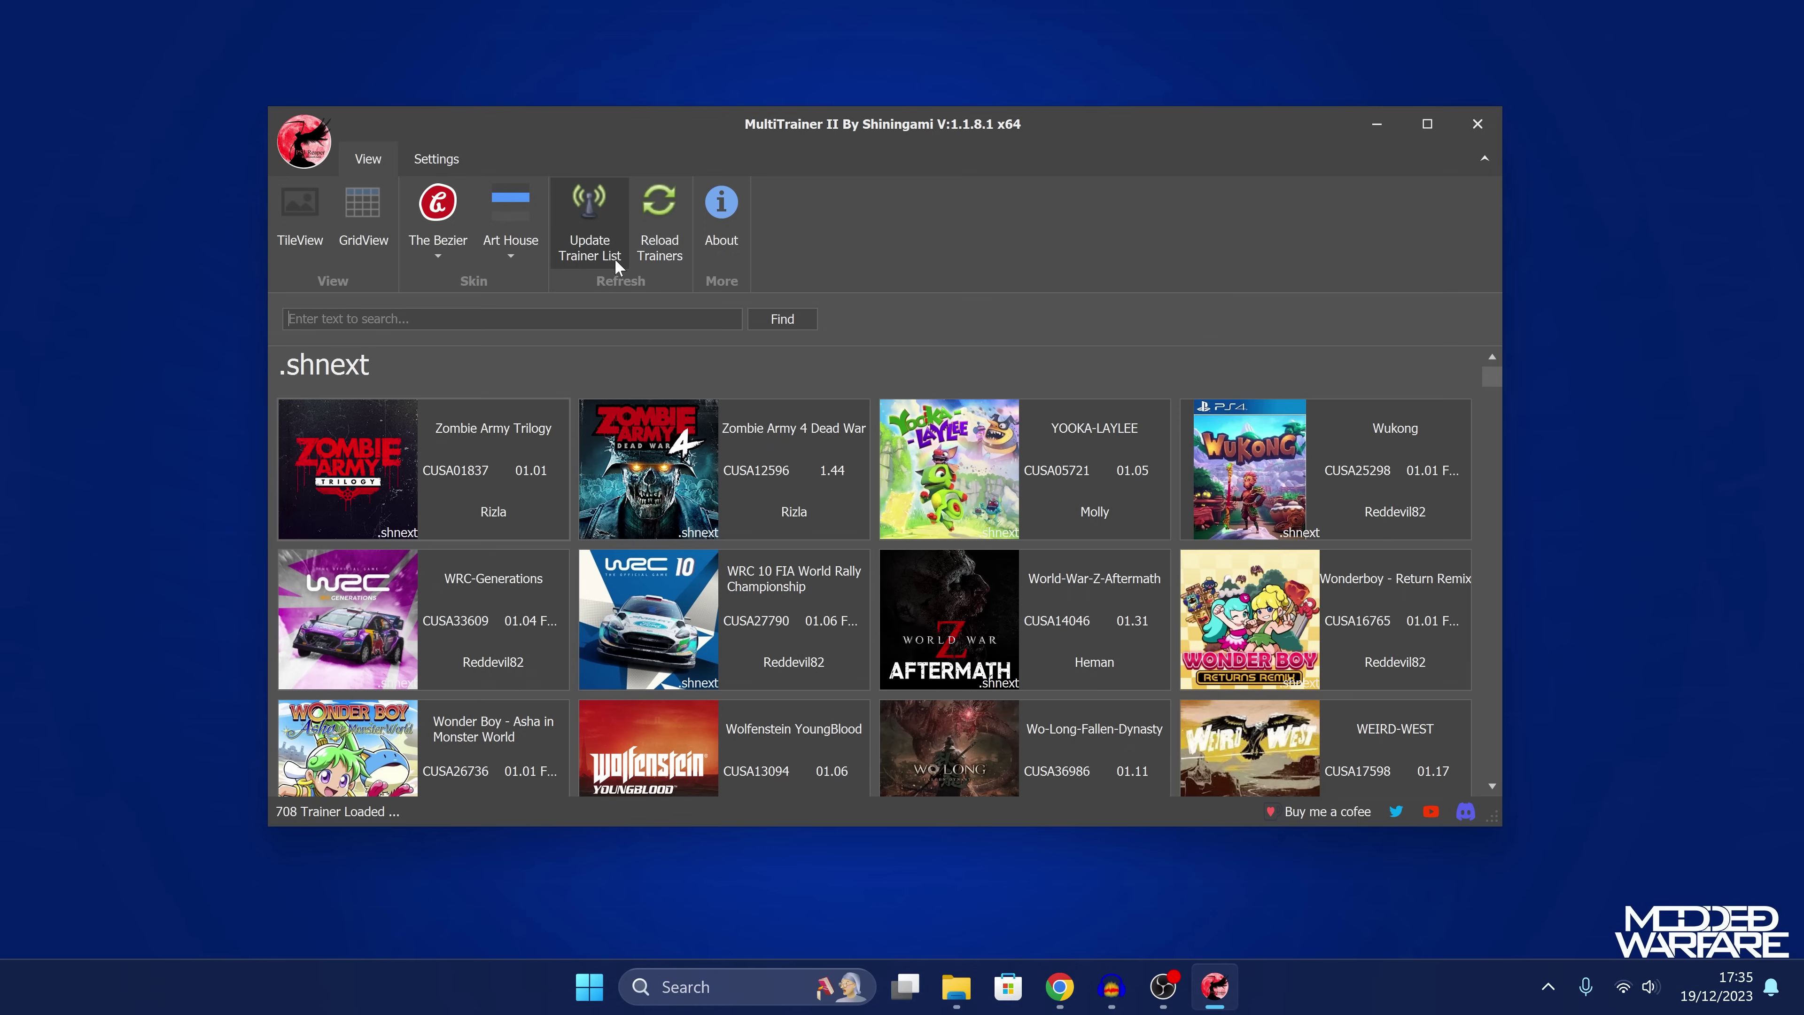
# Update the trainer list and select the PS4 IP address in the network settings
pyautogui.click(619, 224)
pyautogui.click(437, 164)
pyautogui.moveTo(459, 203); pyautogui.dragTo(336, 209)
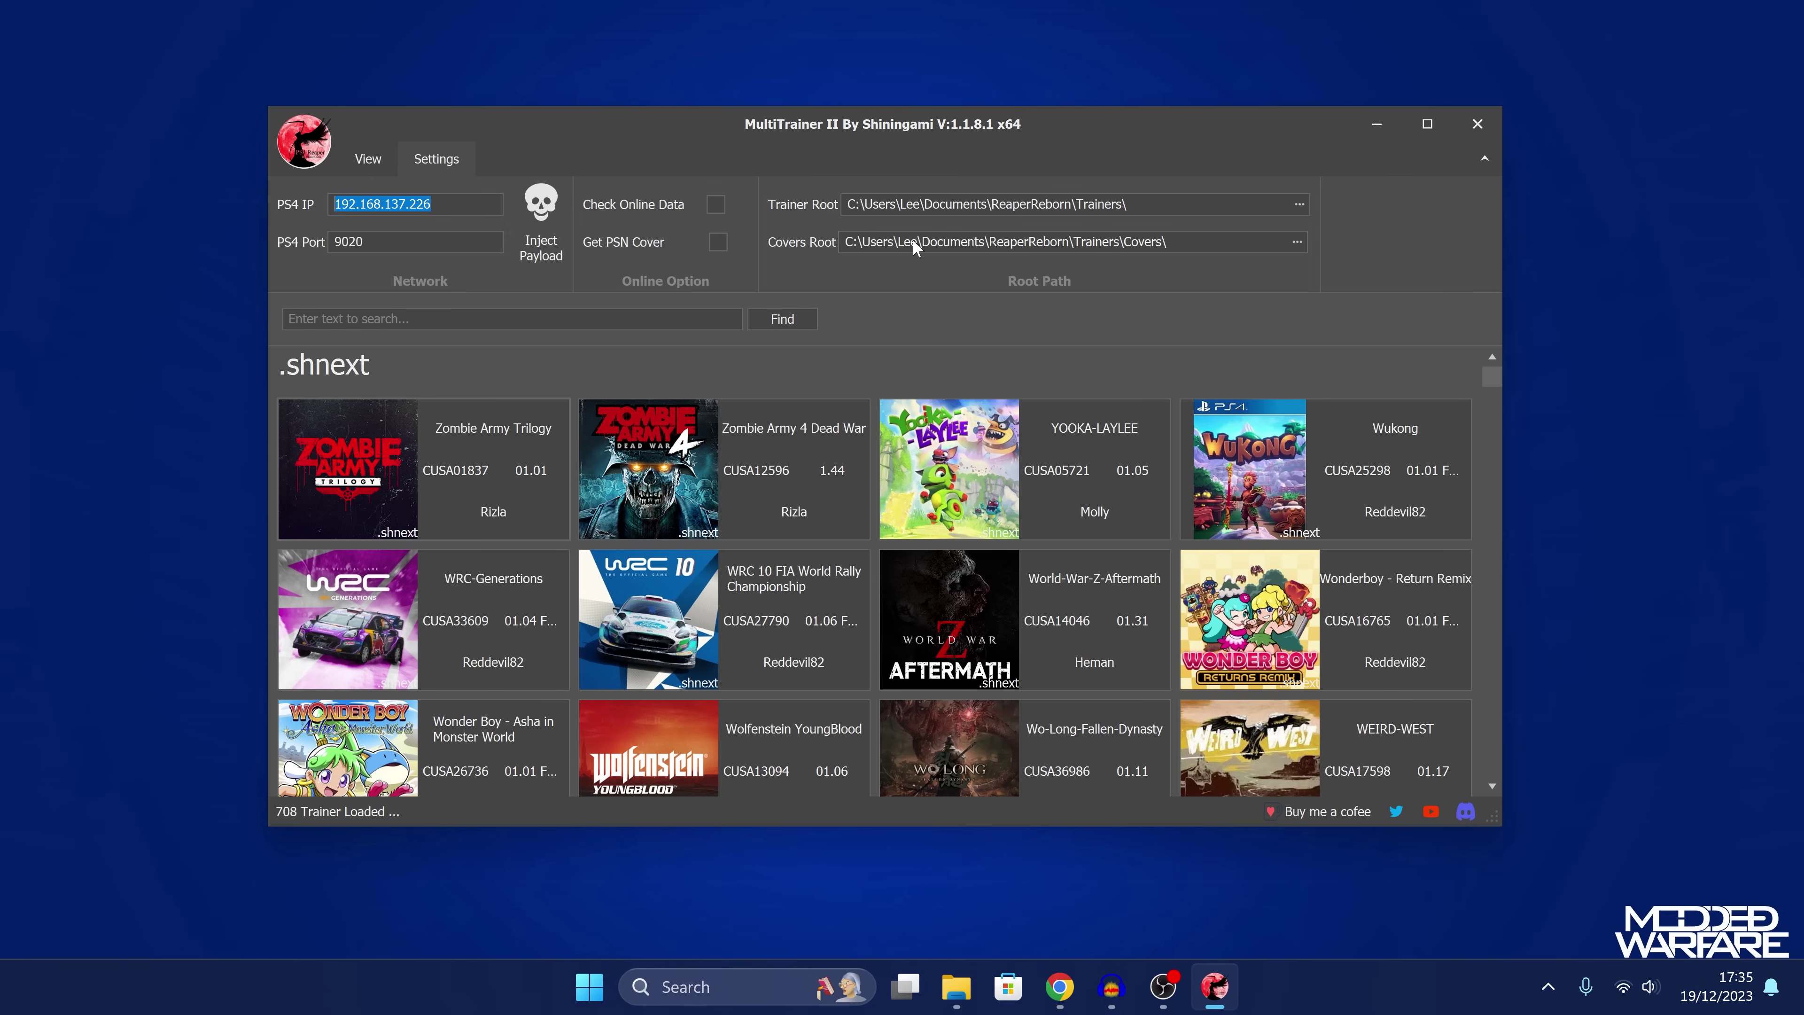
# Check the trainer and covers root paths, copy the Trainer Root path, and return to the trainer list
pyautogui.moveTo(1181, 203); pyautogui.dragTo(797, 205)
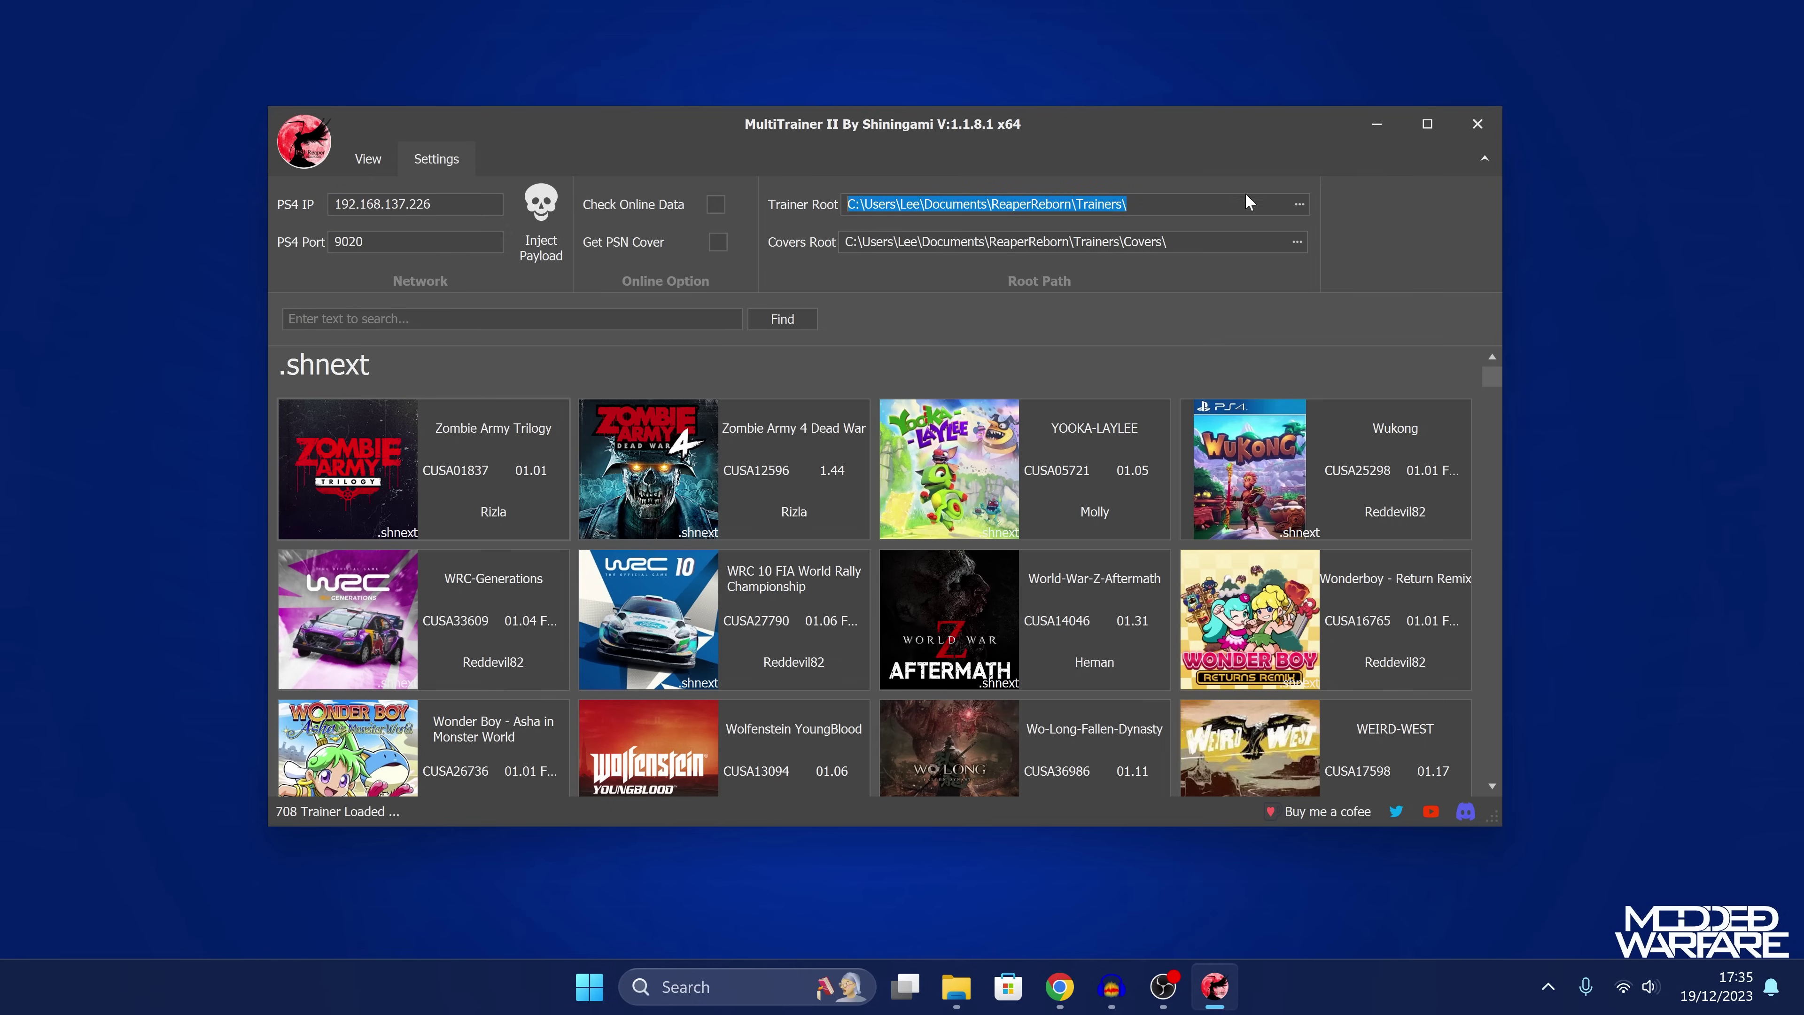
pyautogui.moveTo(1194, 245); pyautogui.dragTo(807, 245)
pyautogui.moveTo(1130, 208); pyautogui.dragTo(809, 214)
pyautogui.rightClick(967, 208)
pyautogui.click(1003, 281)
pyautogui.click(380, 160)
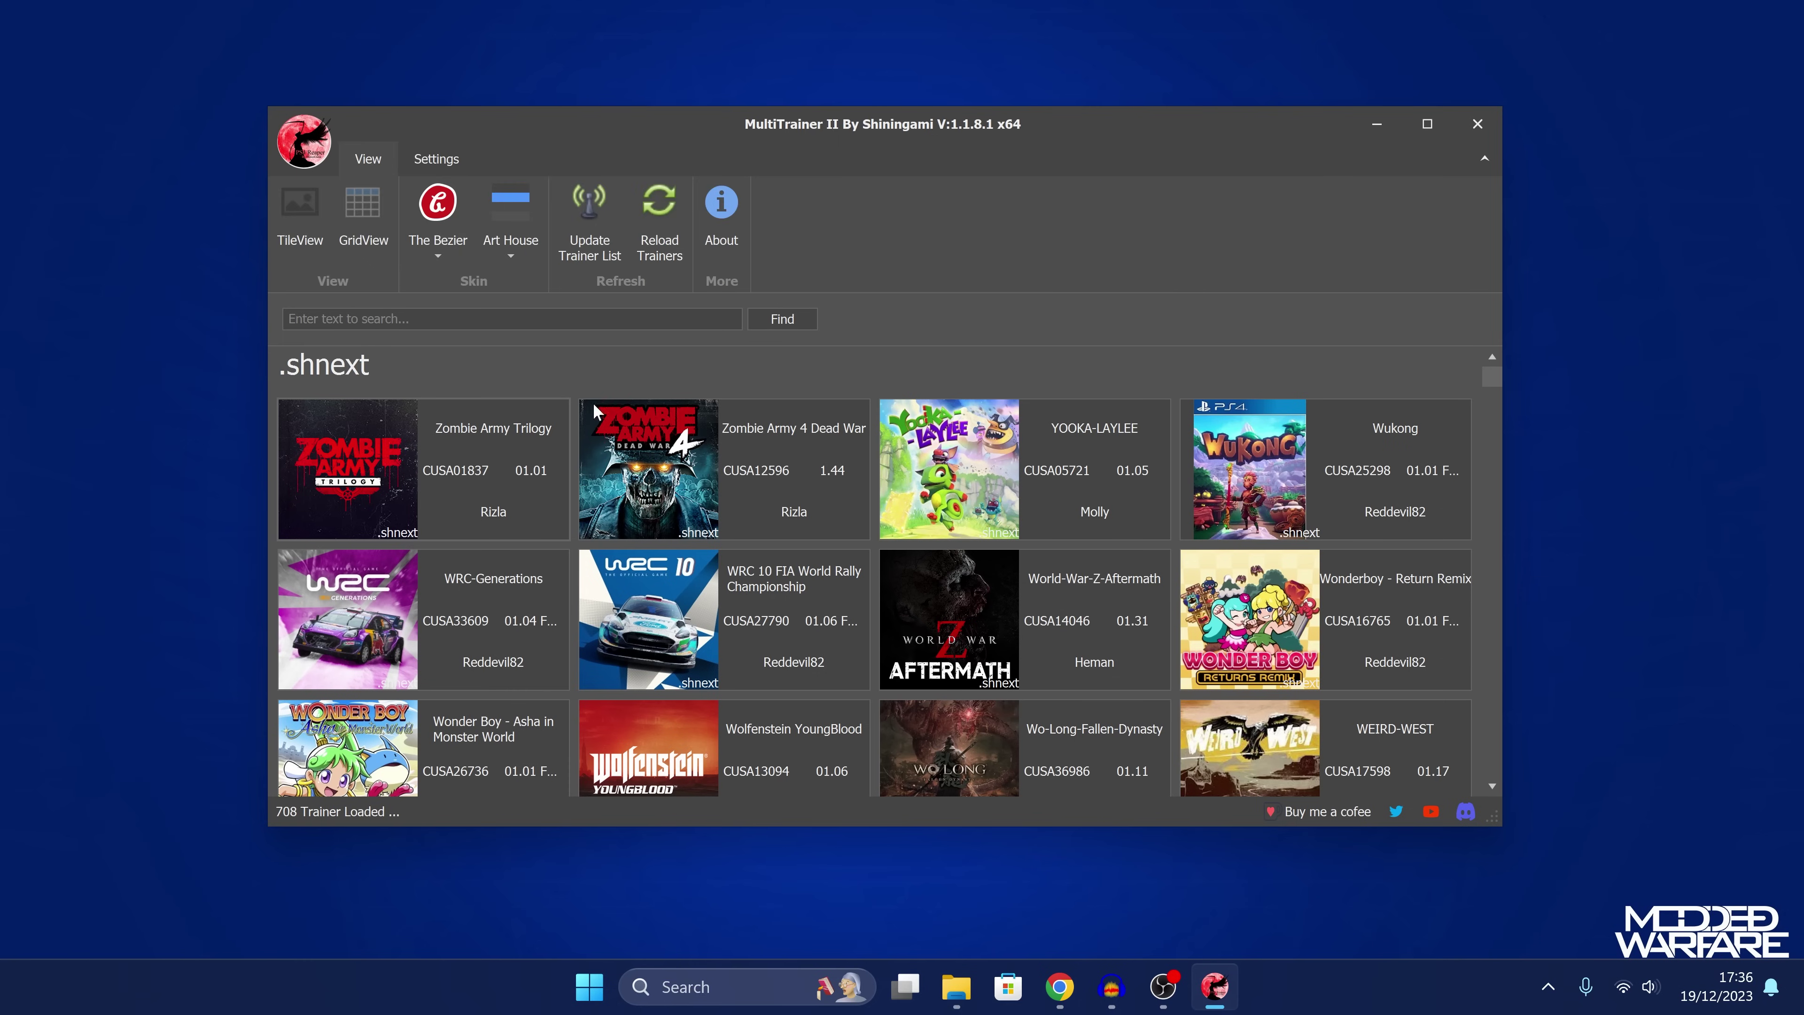
# Search the trainers for "Days" and open the .mc4 Days Gone trainer for version 01.51
pyautogui.write('Days')
pyautogui.press('Return')
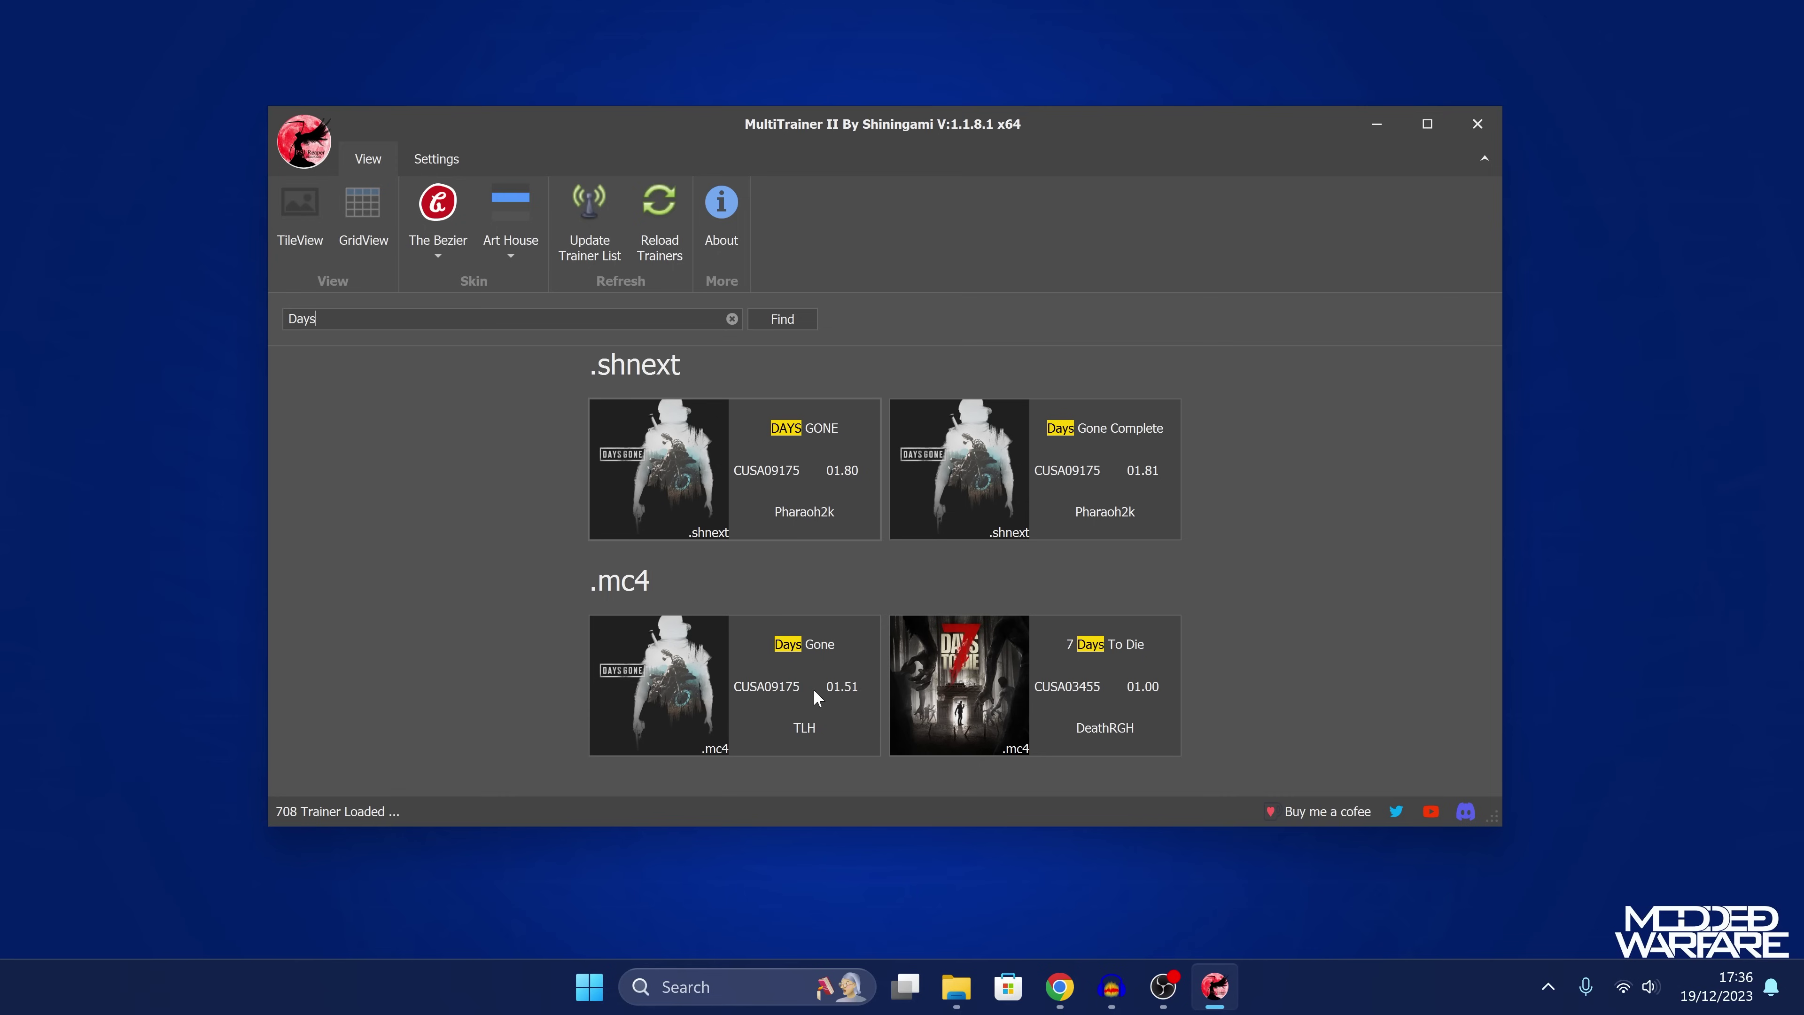
pyautogui.doubleClick(796, 715)
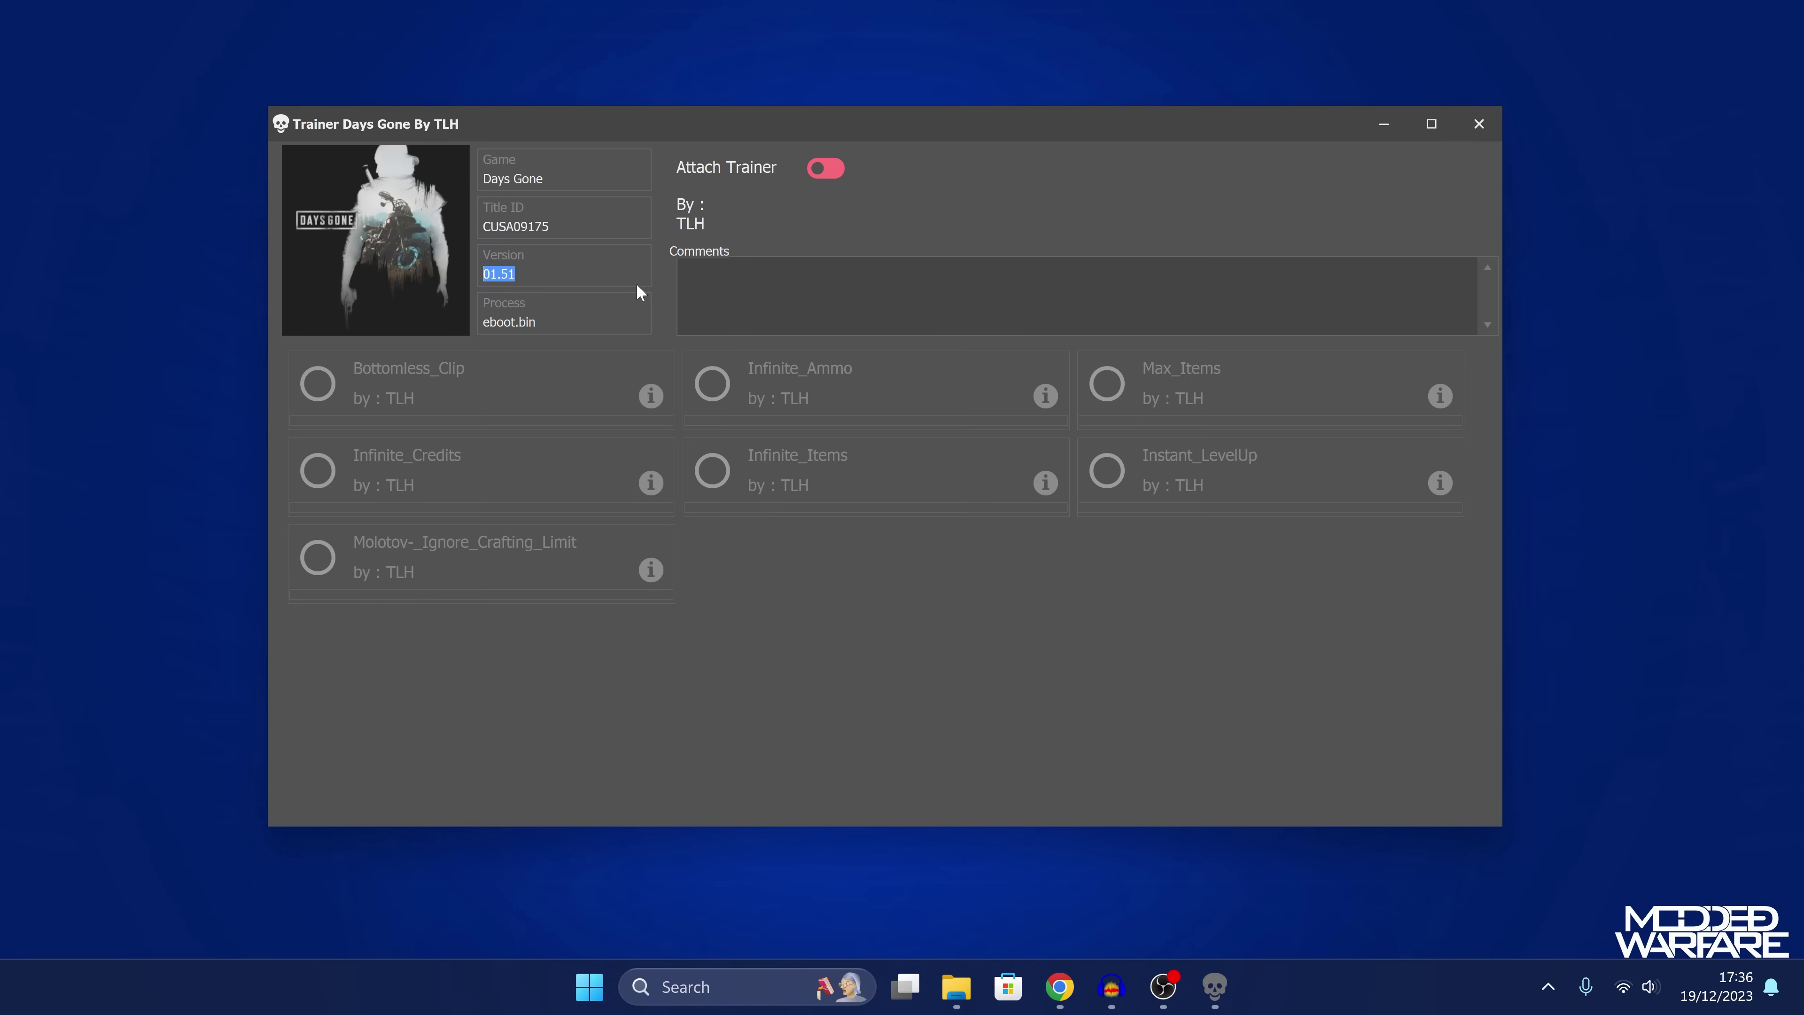
# Attach the Days Gone trainer despite the title ID mismatch and enable Bottomless_Clip, Infinite_Ammo and Infinite_Items
pyautogui.click(525, 237)
pyautogui.click(826, 169)
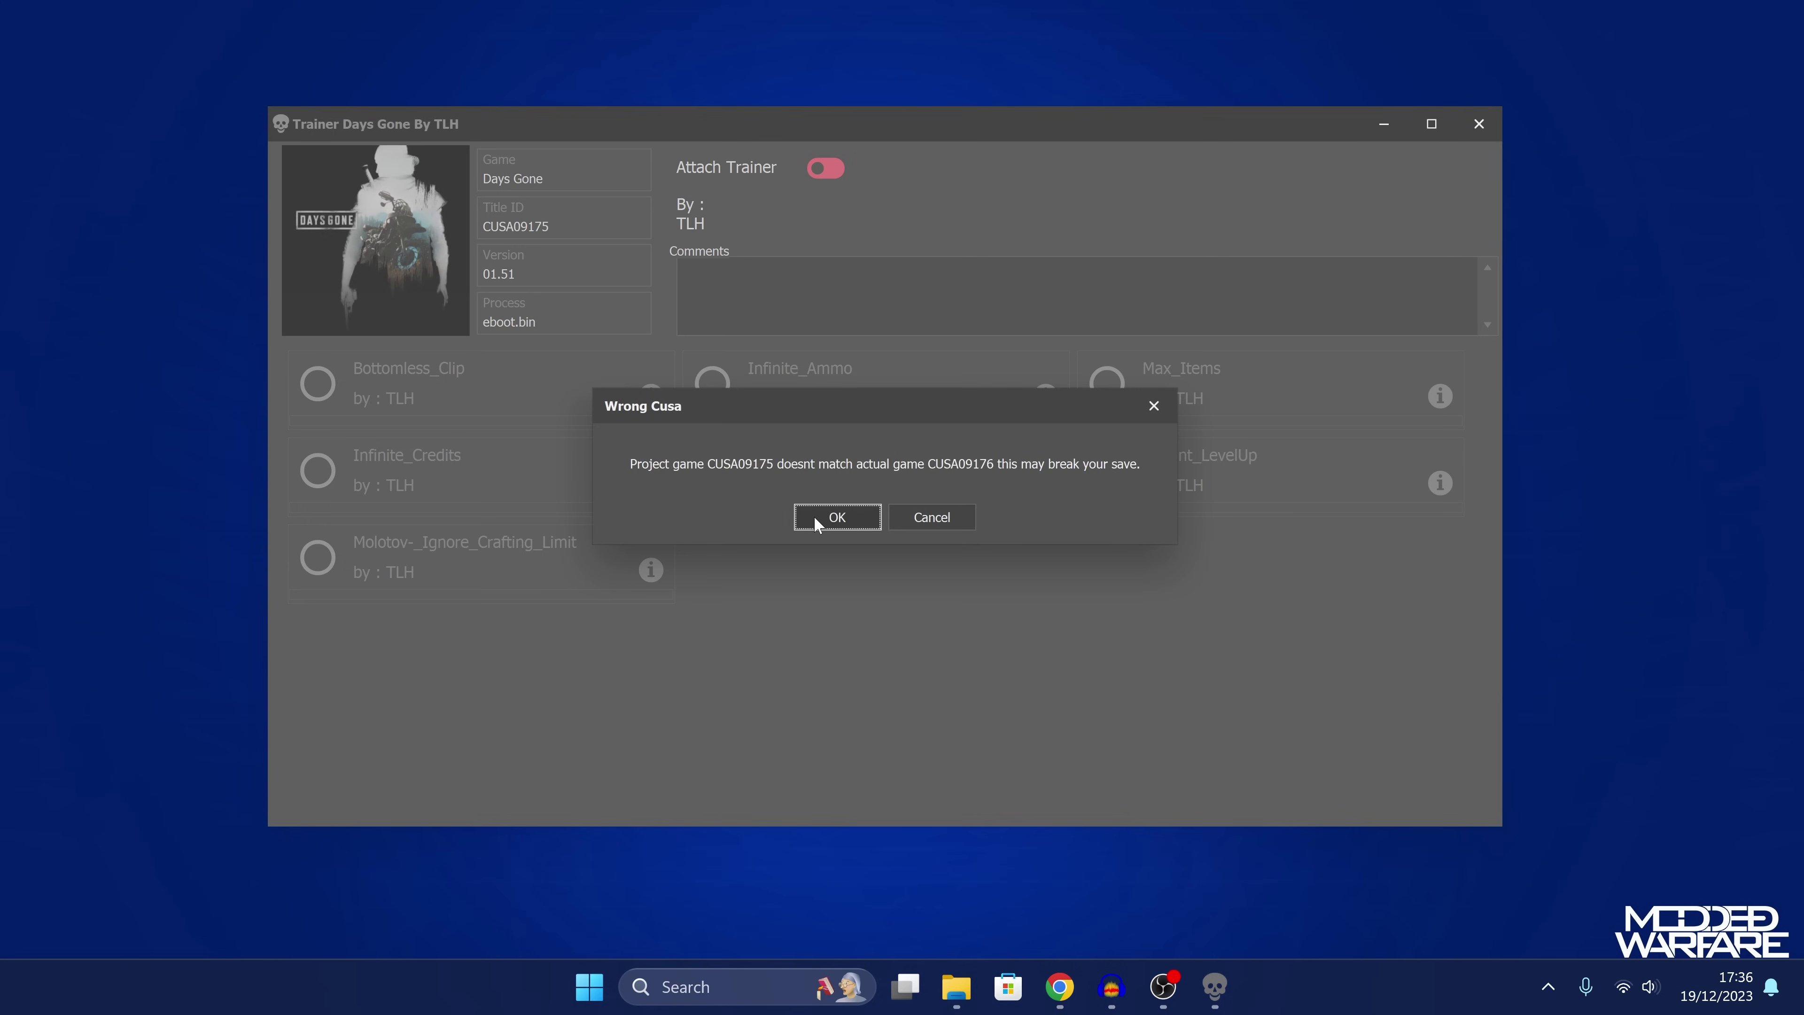
pyautogui.click(829, 517)
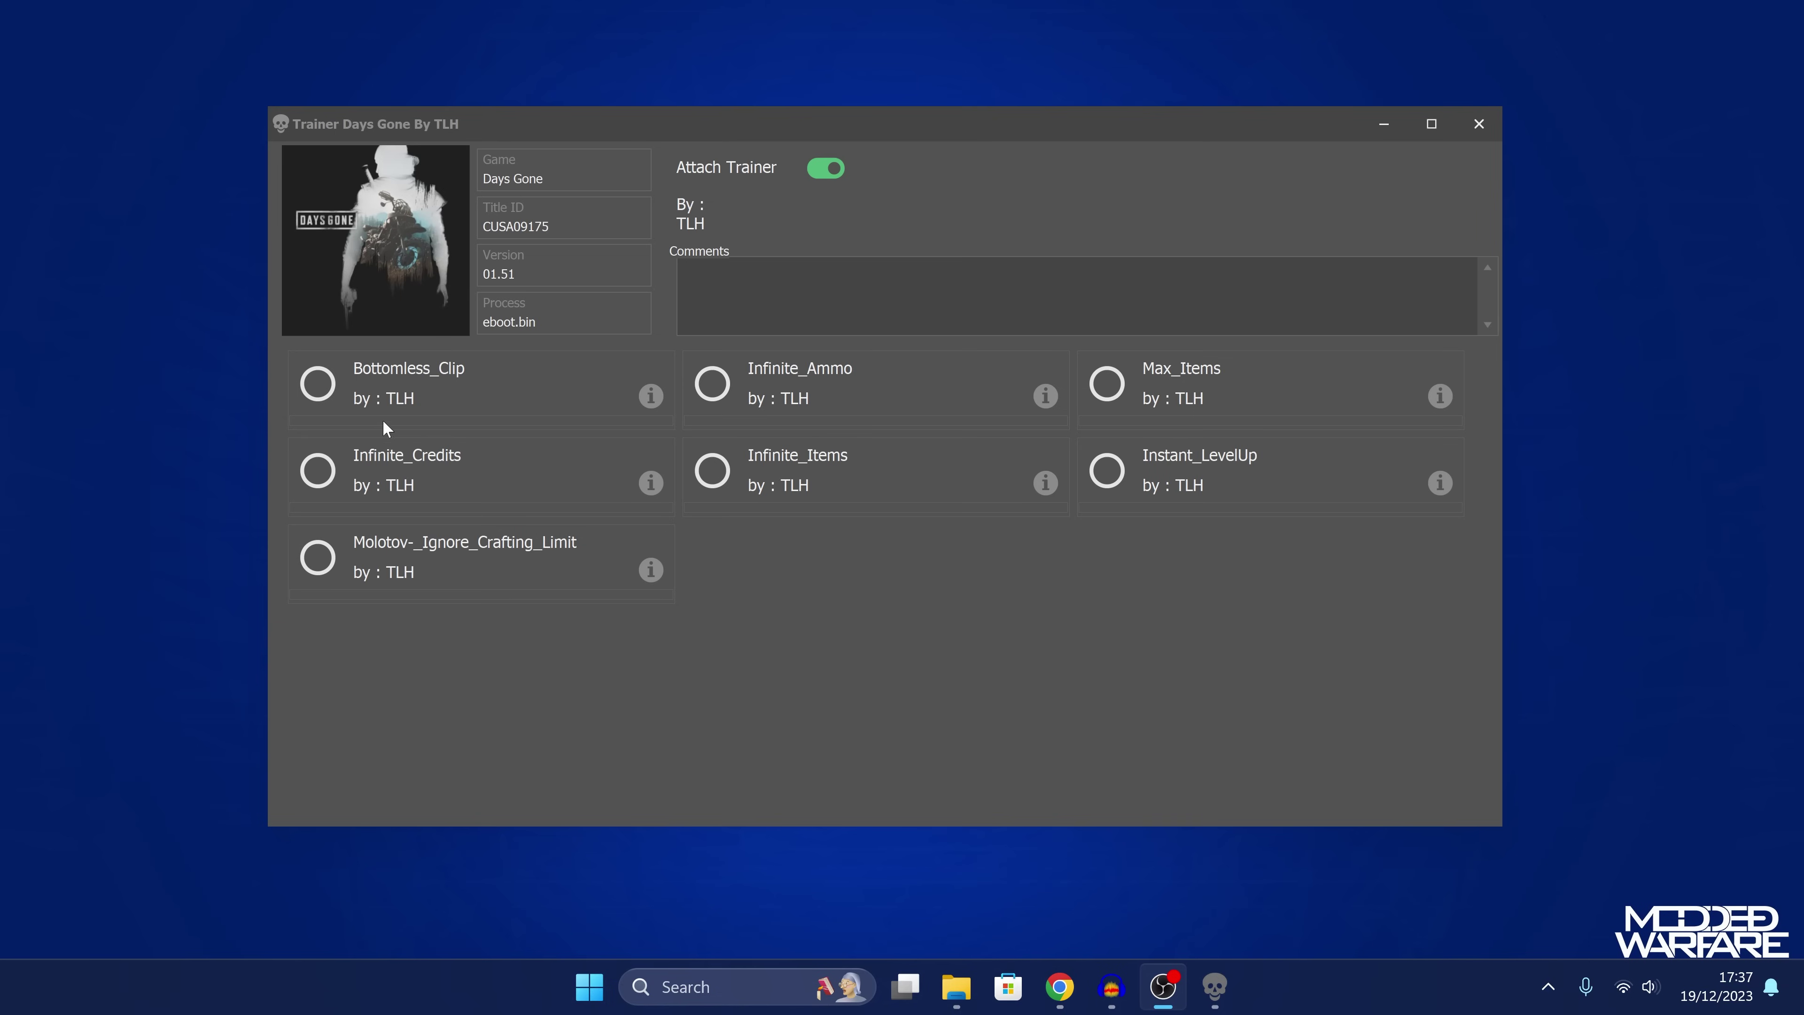
pyautogui.click(324, 390)
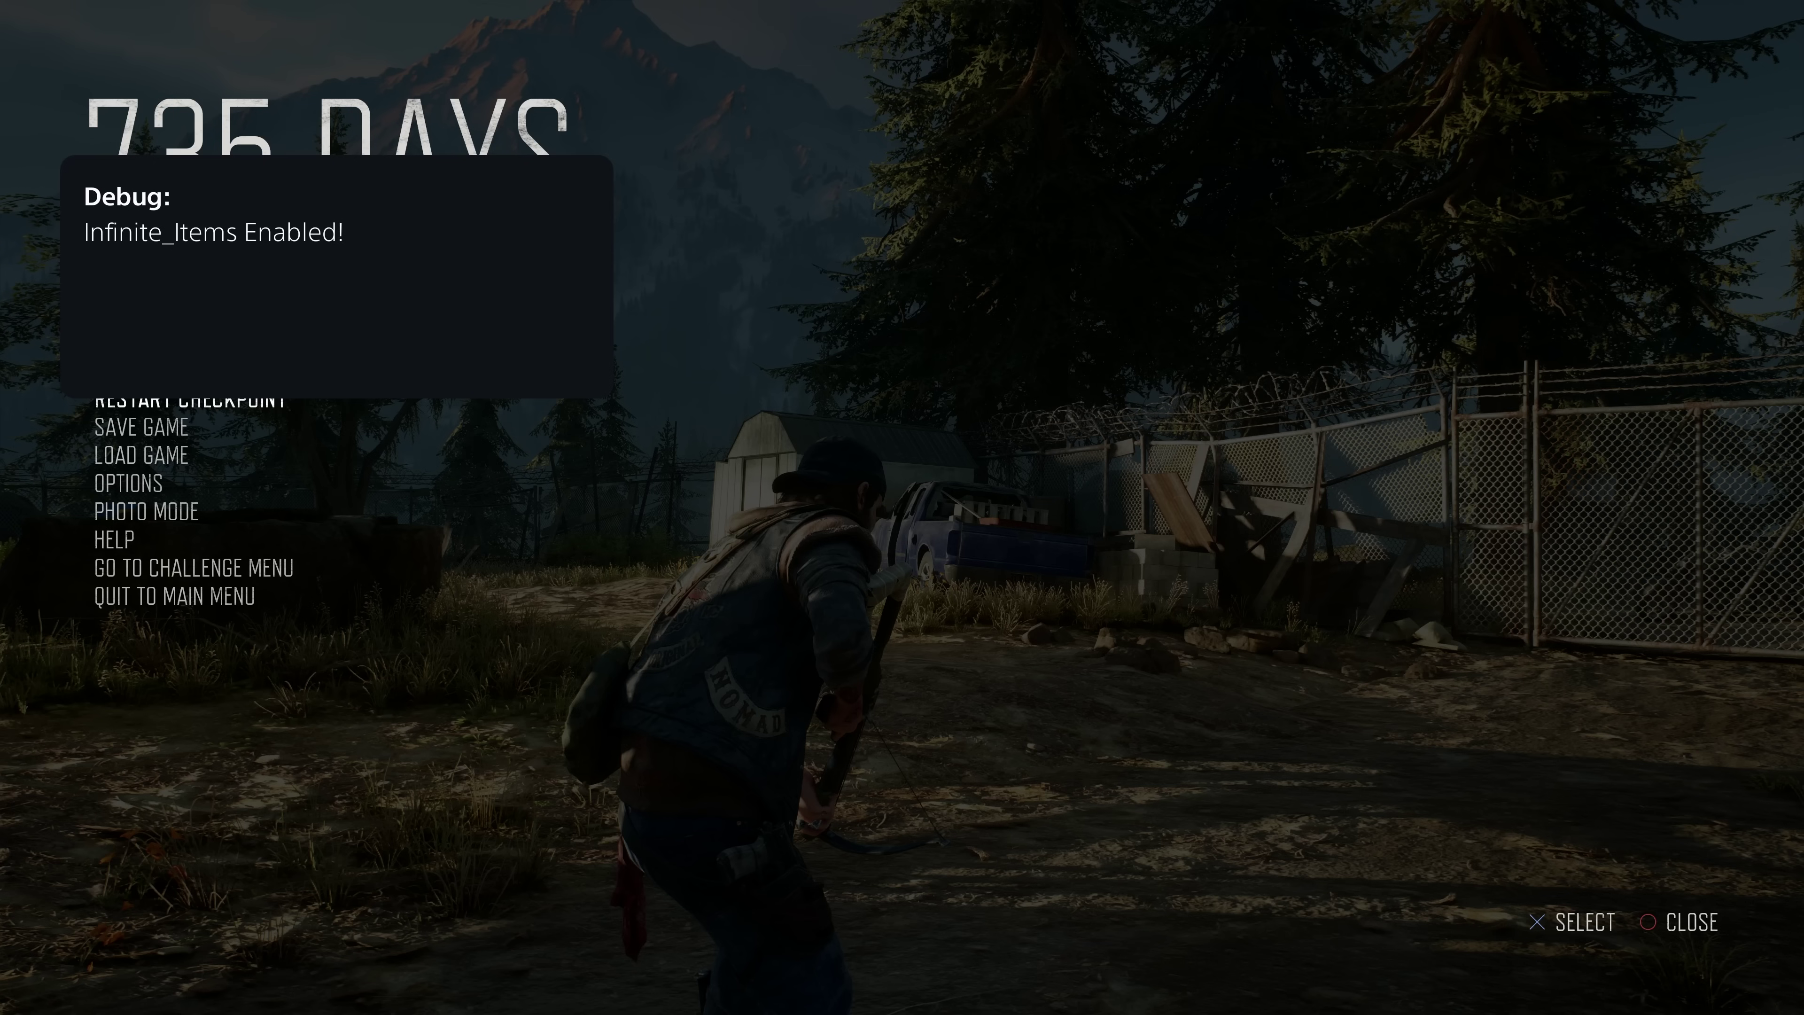
# Resume Days Gone on the console, test the enabled cheats with weapons and throwable items, and pause the game
pyautogui.press('Escape')
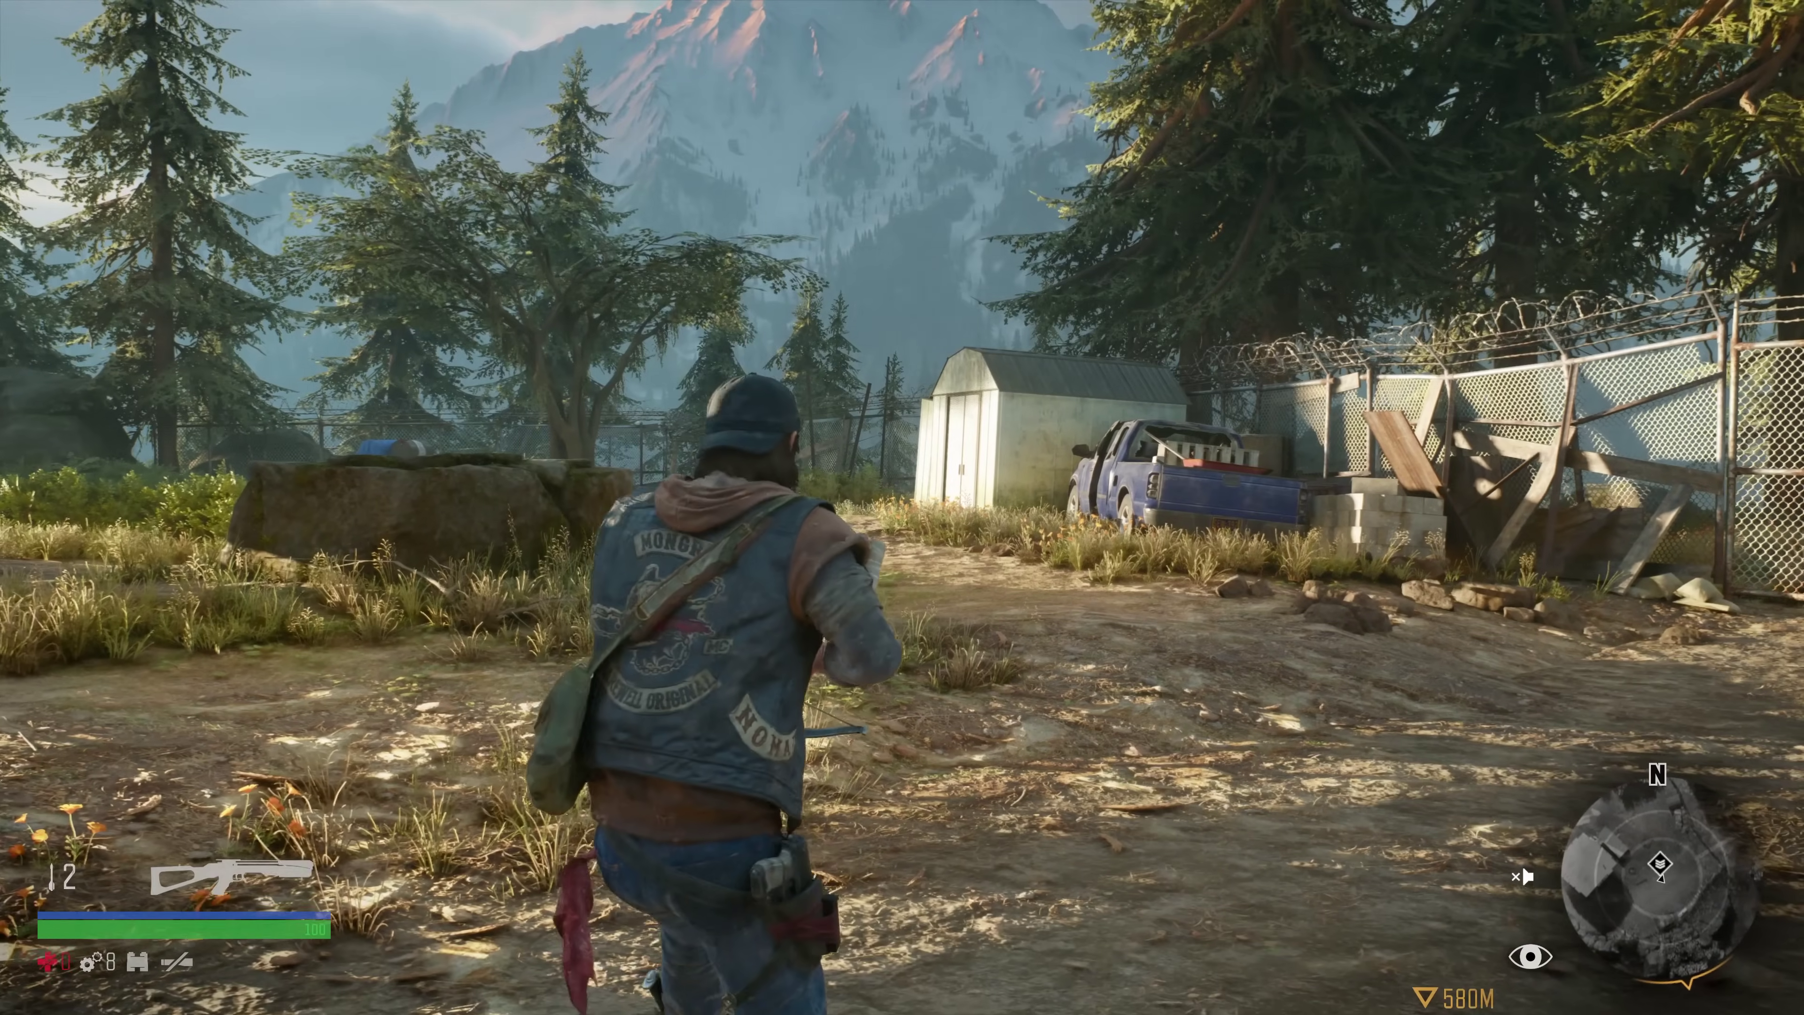
pyautogui.press('q')
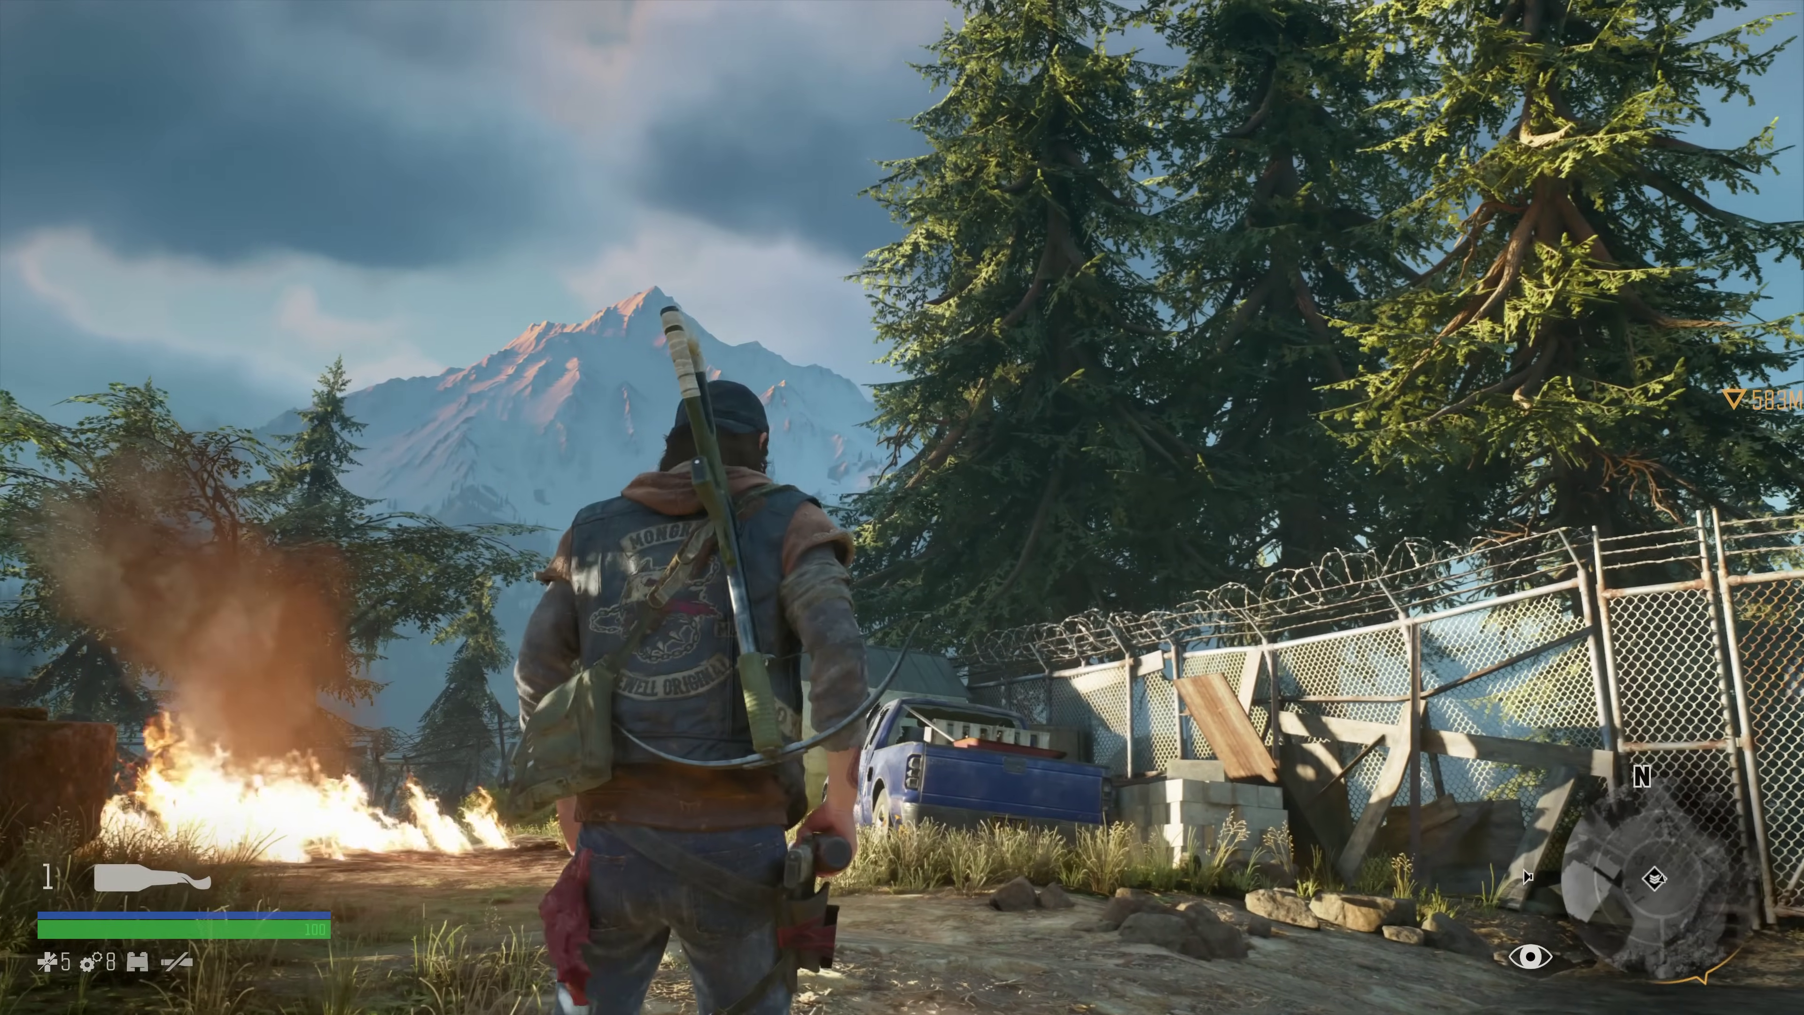
pyautogui.press('Escape')
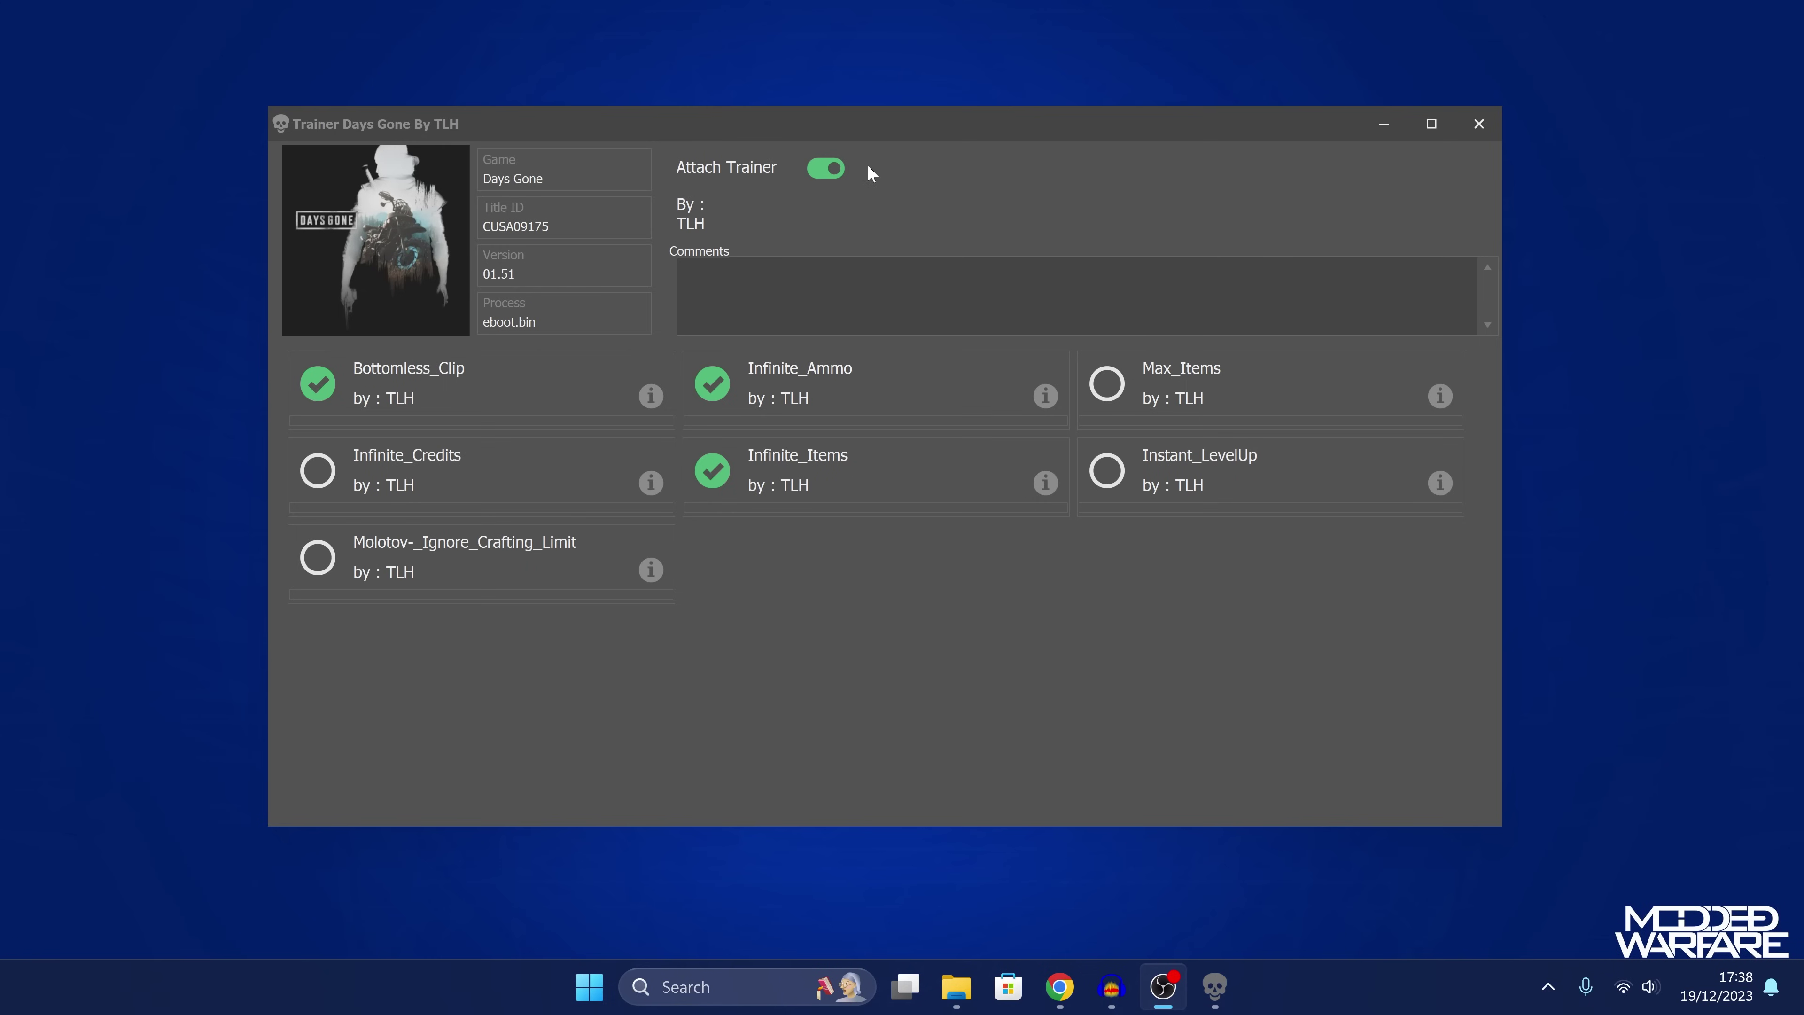
# Detach the Days Gone trainer and close both its window and the support form
pyautogui.click(826, 170)
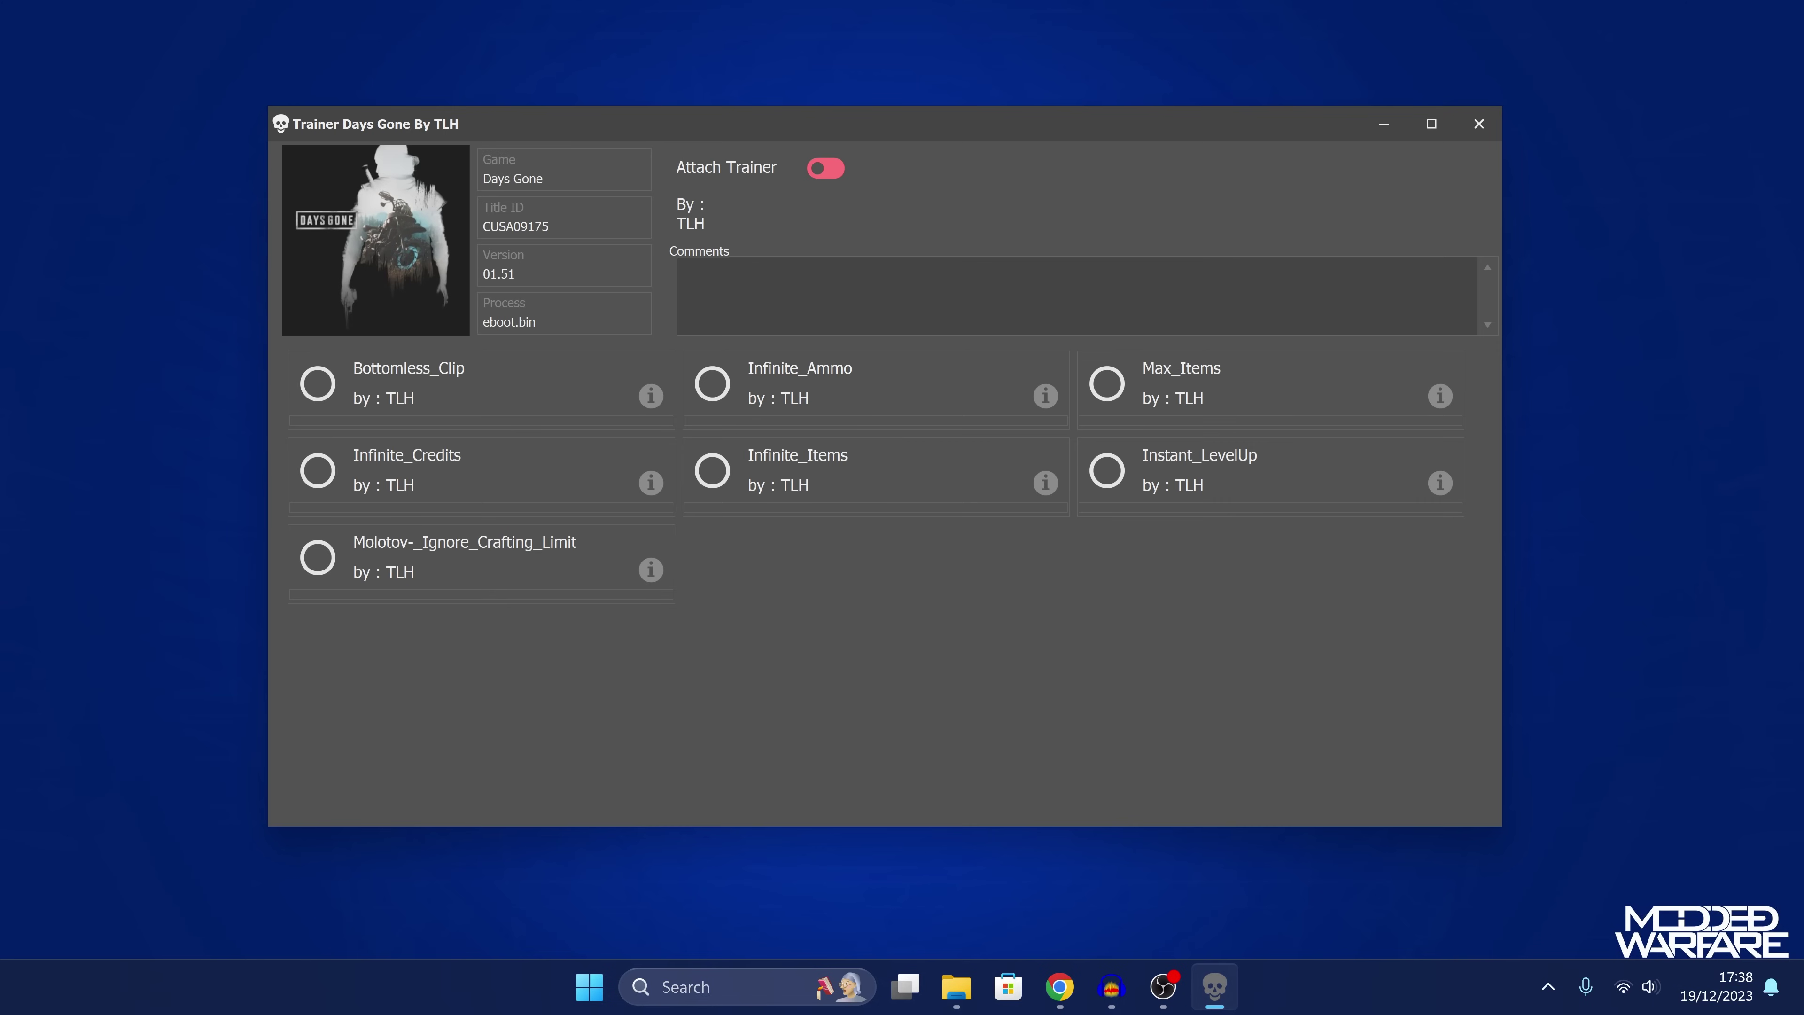
pyautogui.click(1479, 123)
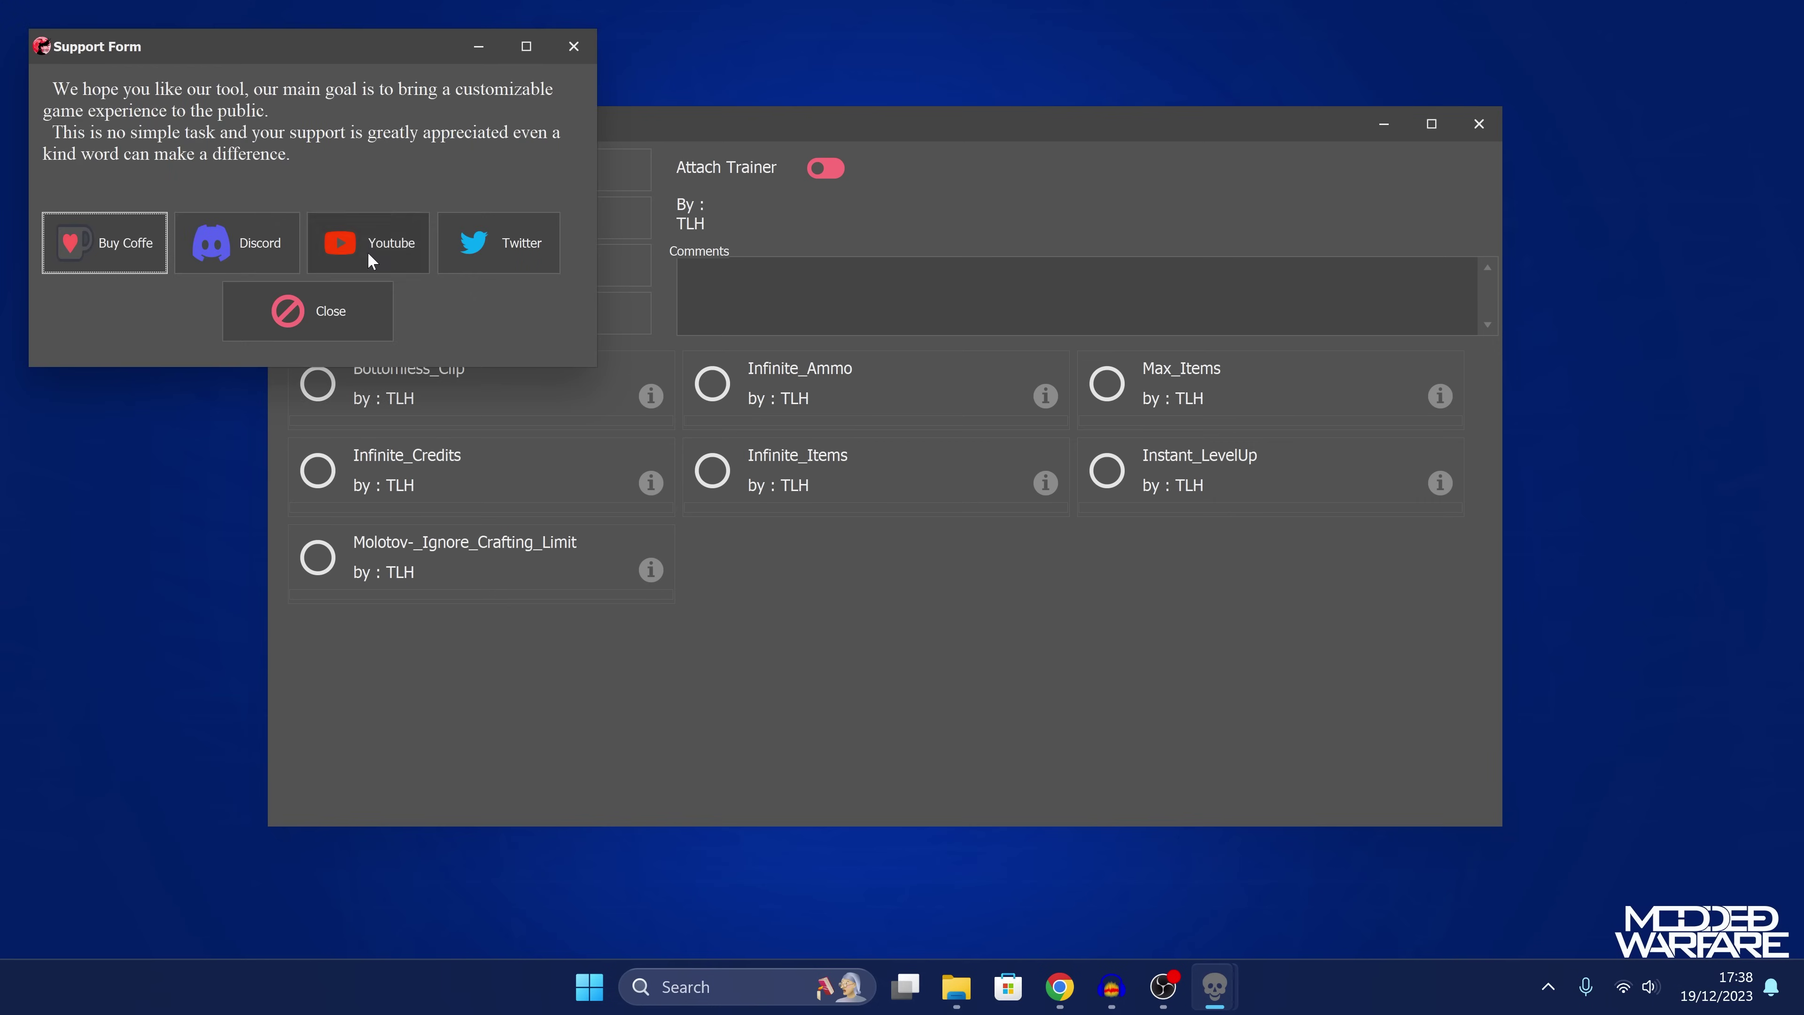
pyautogui.click(574, 46)
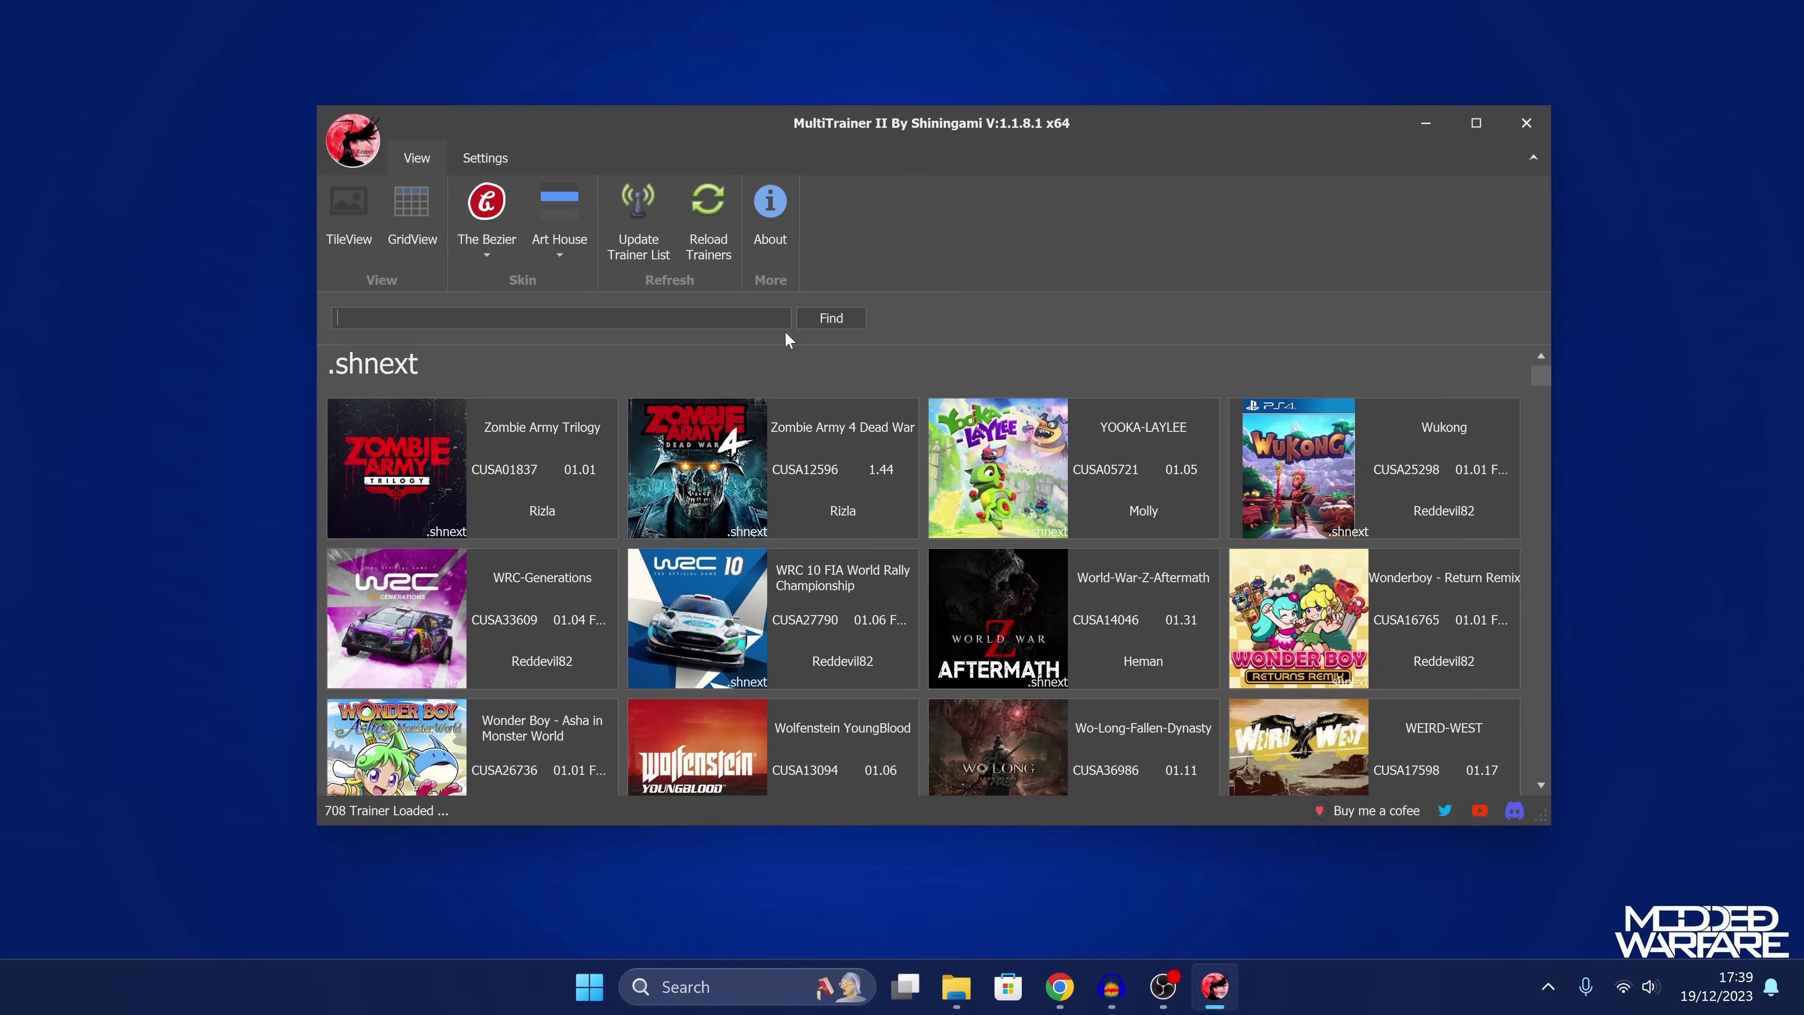
# Search the trainers for "Demon", clear the search and return to the start of the trainer list
pyautogui.write('Demon')
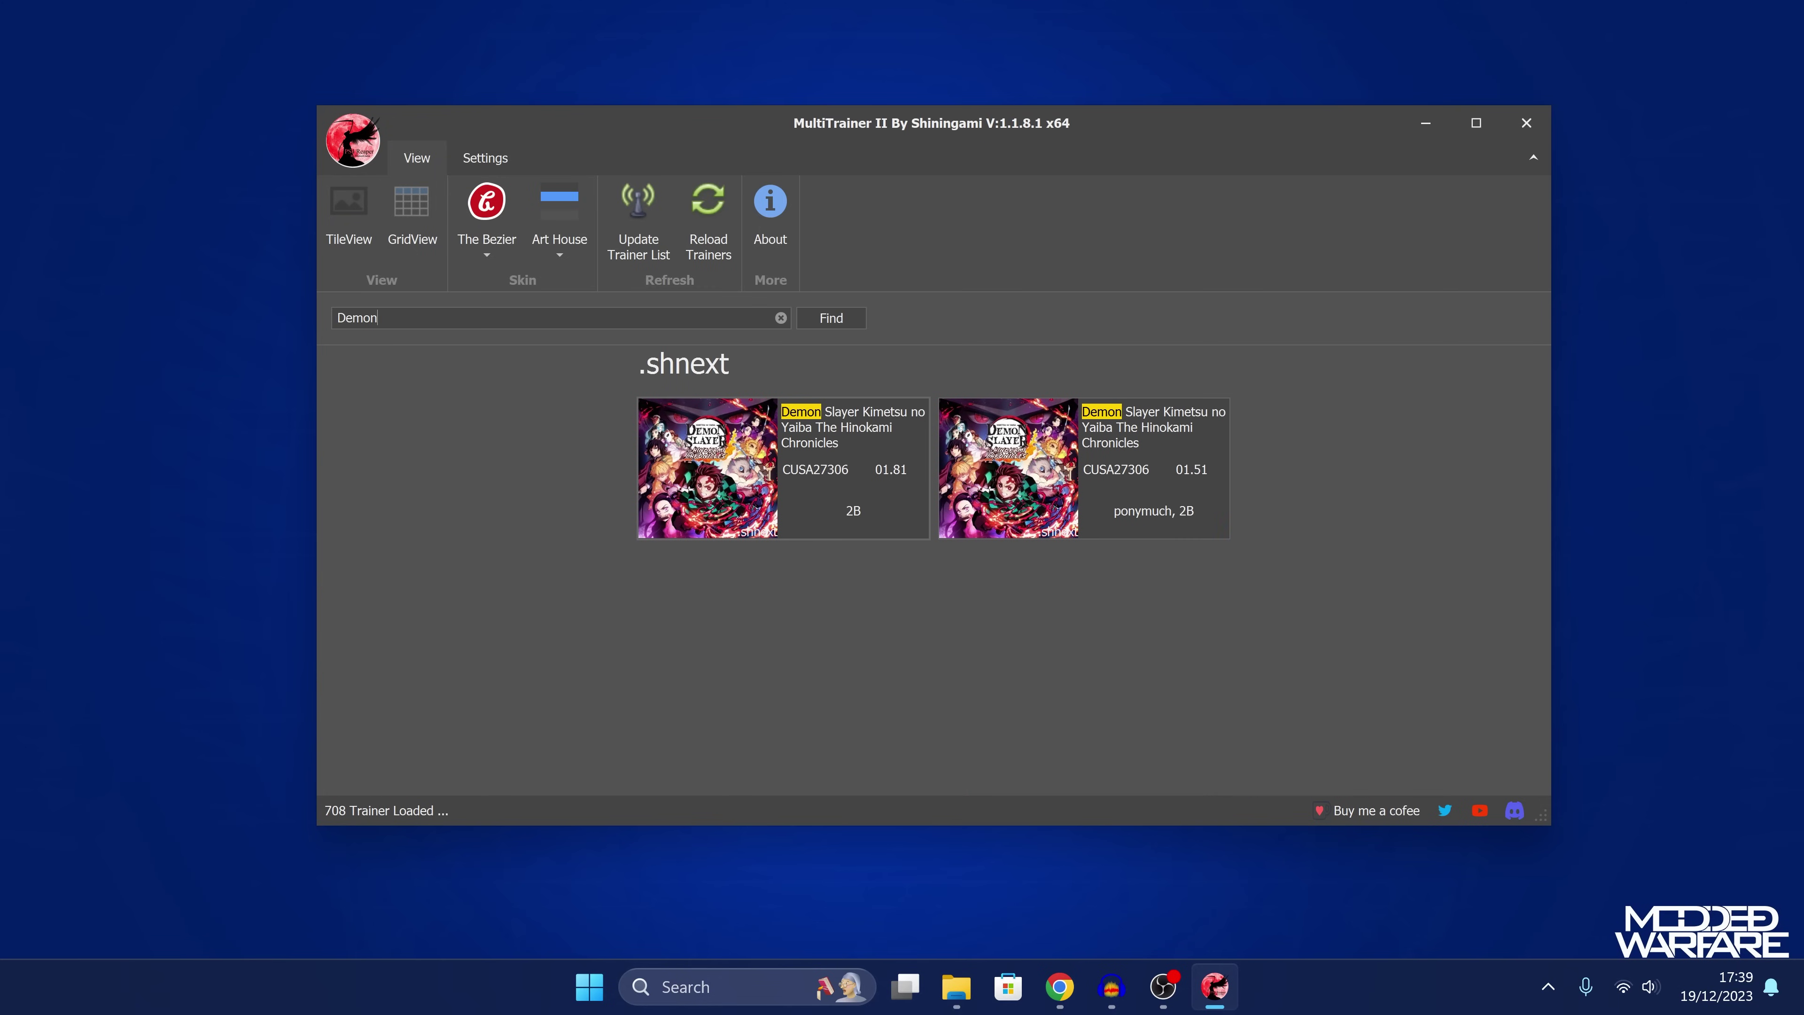
pyautogui.hotkey('ctrl', 'a')
pyautogui.press('BackSpace')
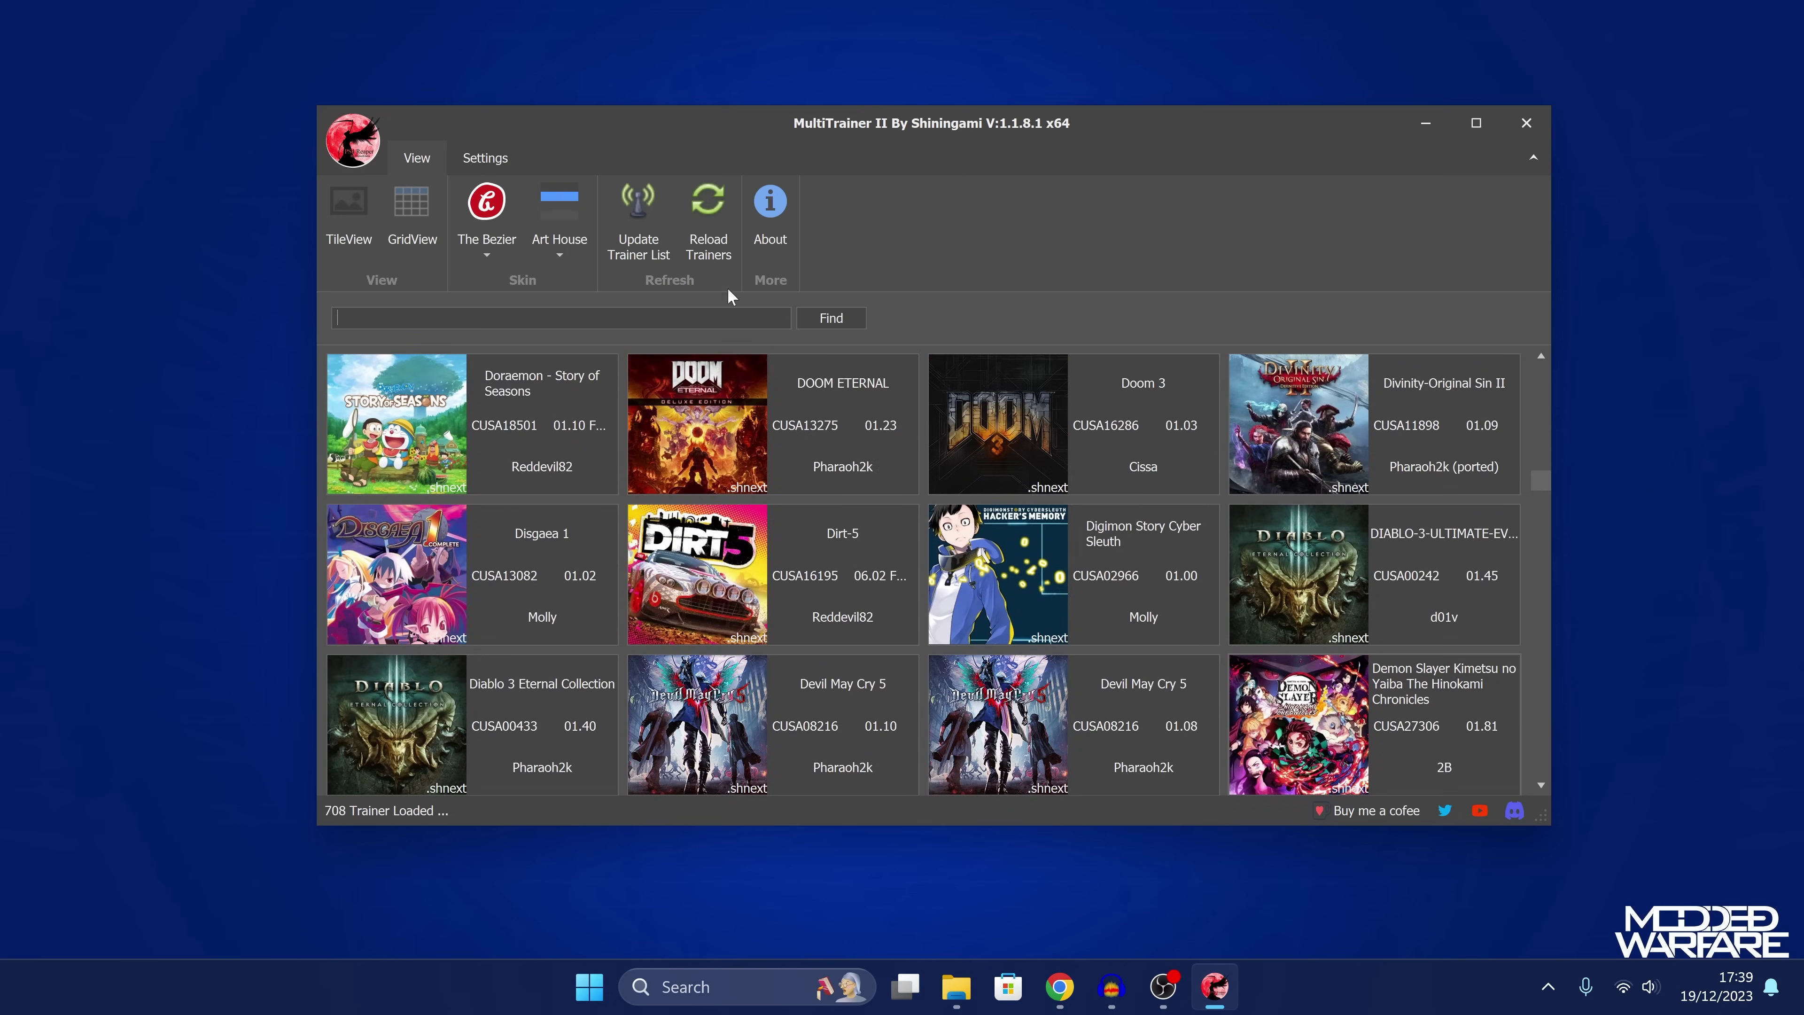
pyautogui.moveTo(1542, 491); pyautogui.dragTo(1560, 353)
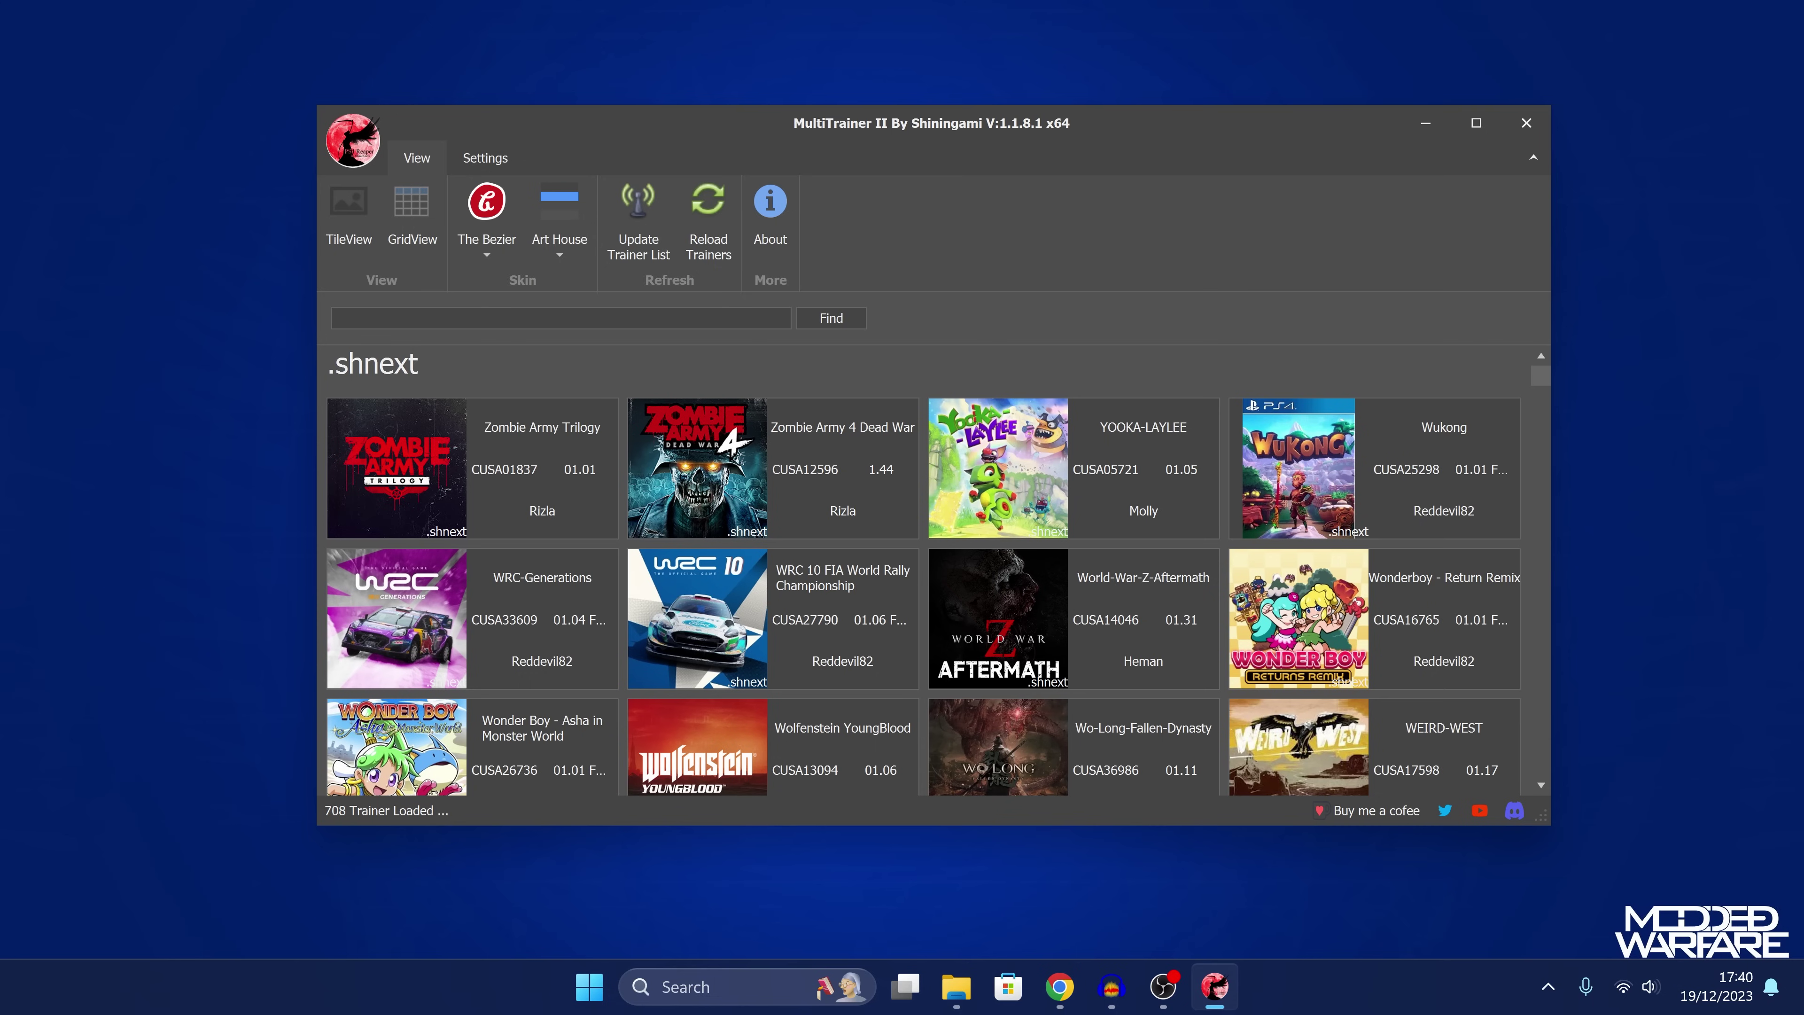
# Search the trainers for "Ass", look through the matching trainers, clear the search and close MultiTrainer II
pyautogui.write('Ass')
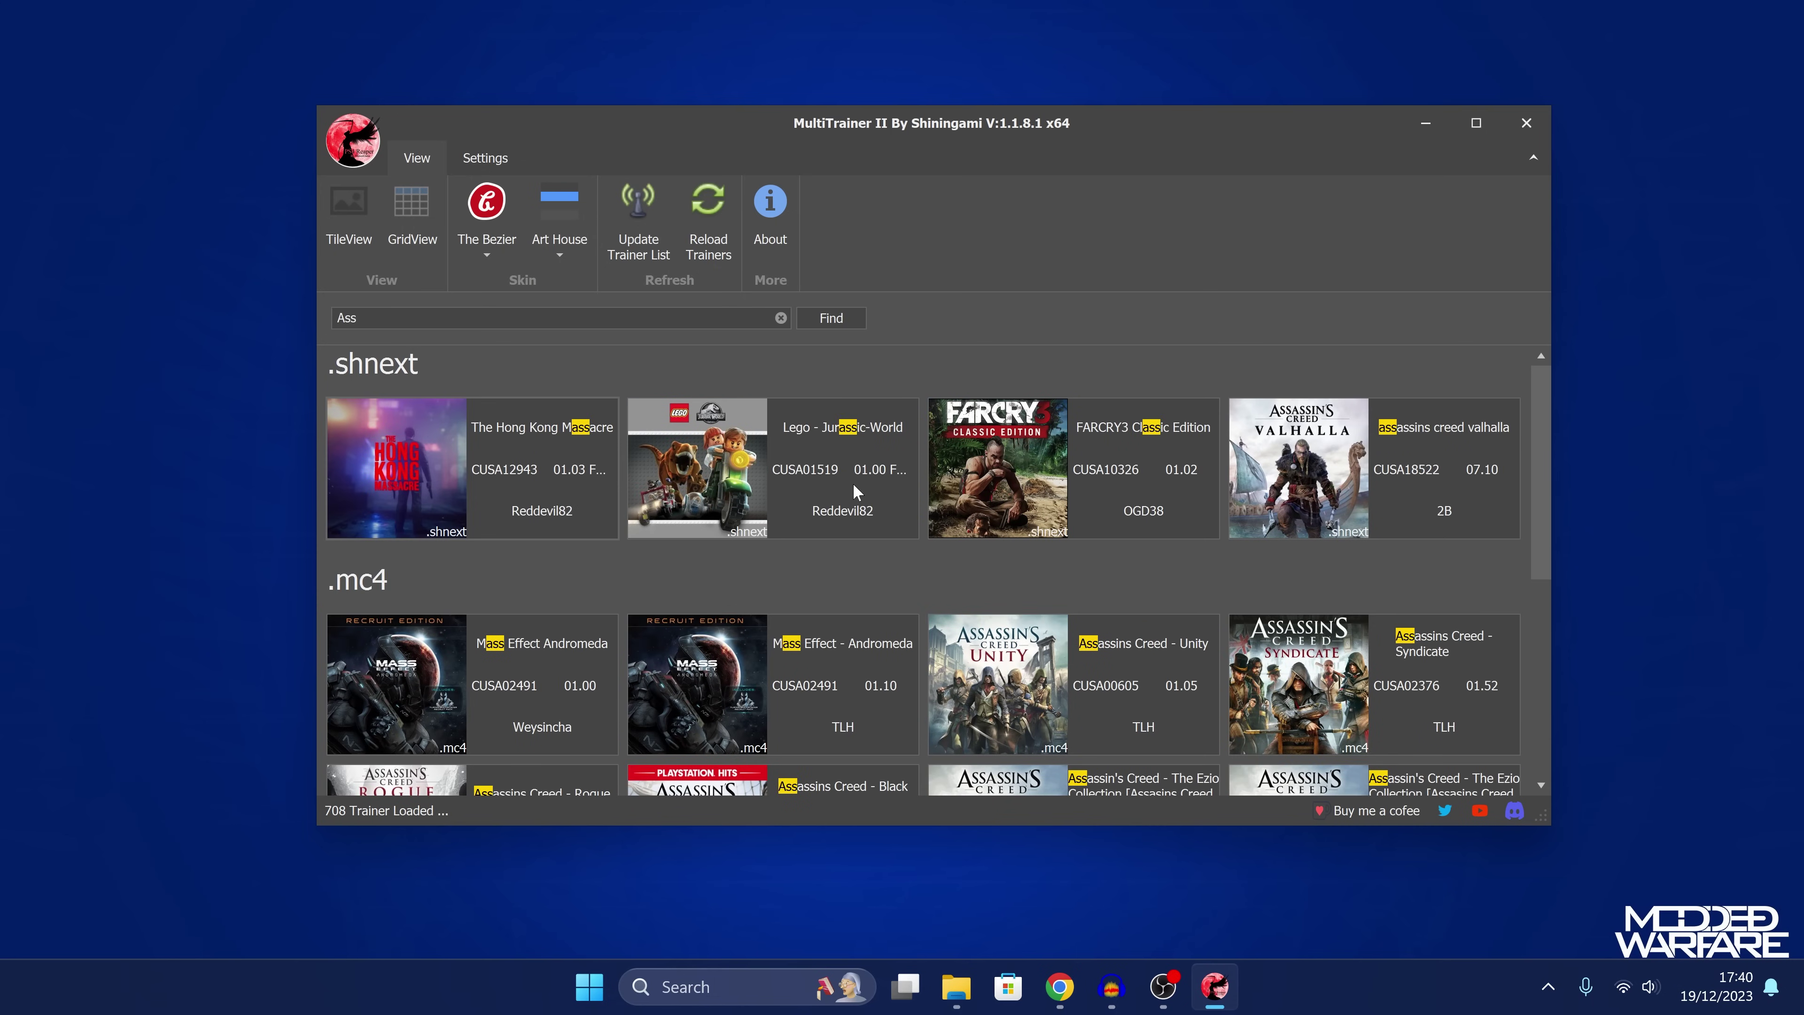
pyautogui.scroll(-2, 888, 525)
pyautogui.scroll(-3, 892, 529)
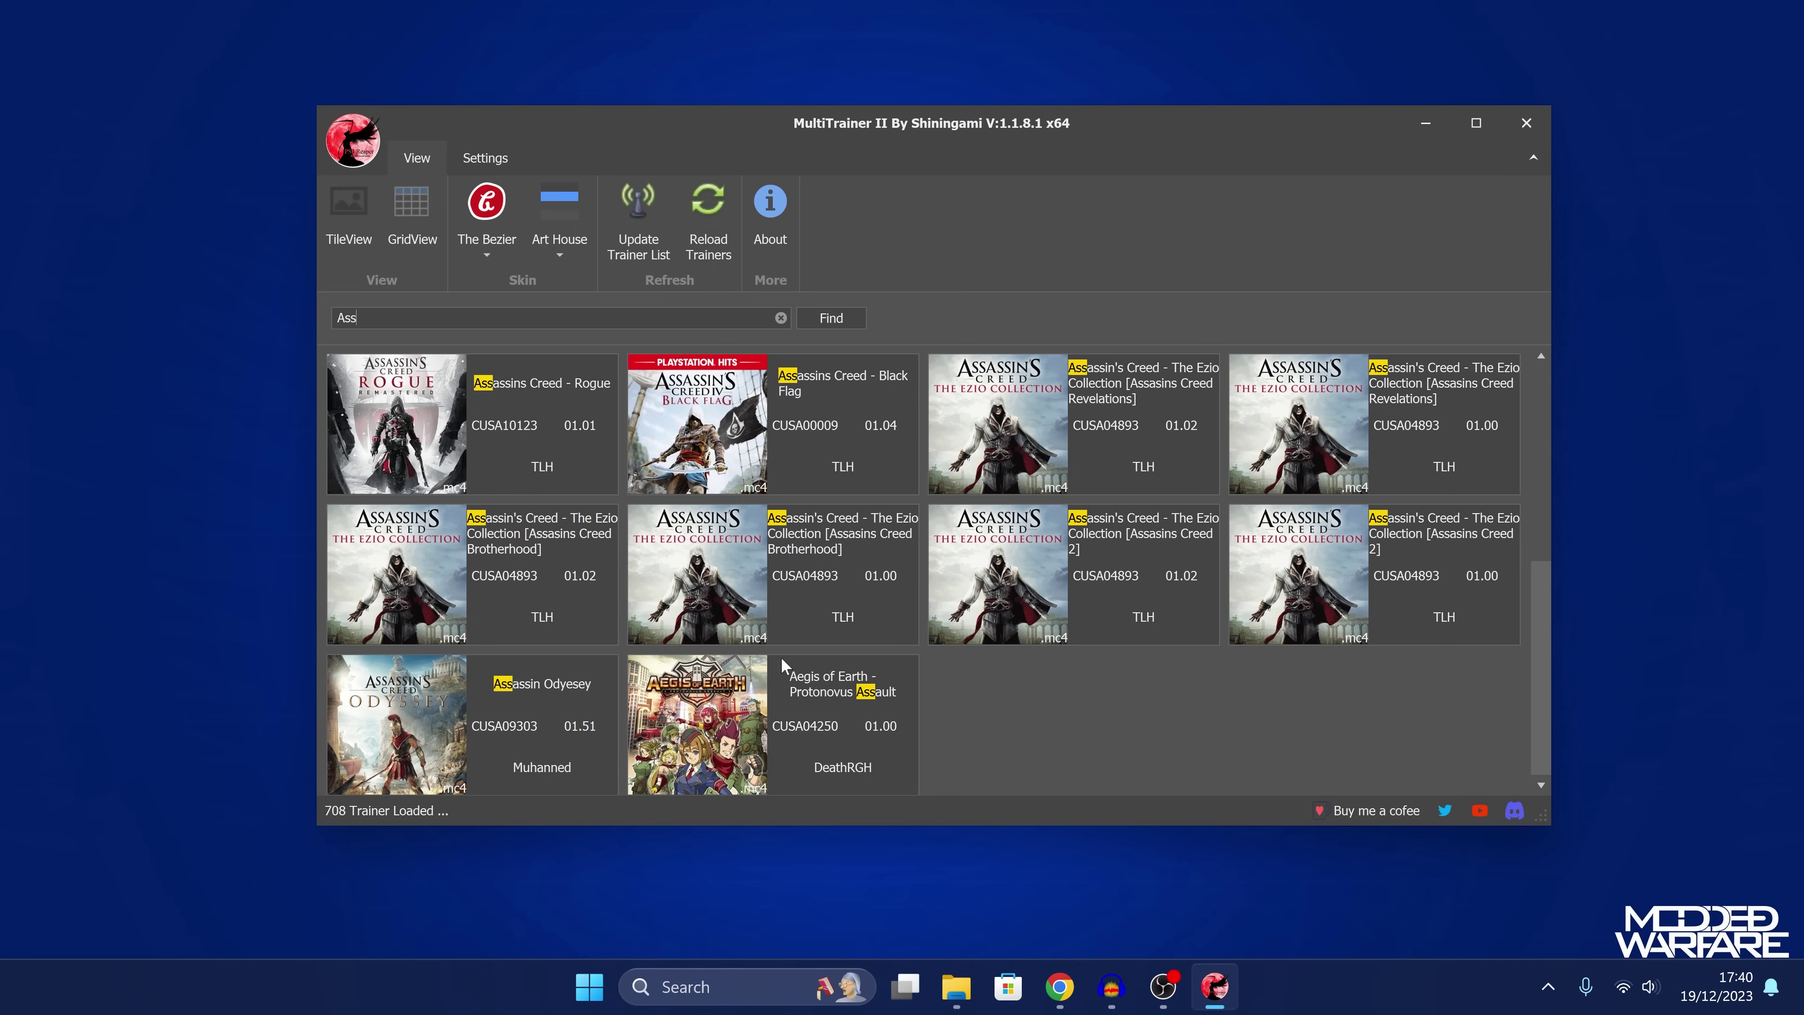
pyautogui.scroll(5, 1352, 767)
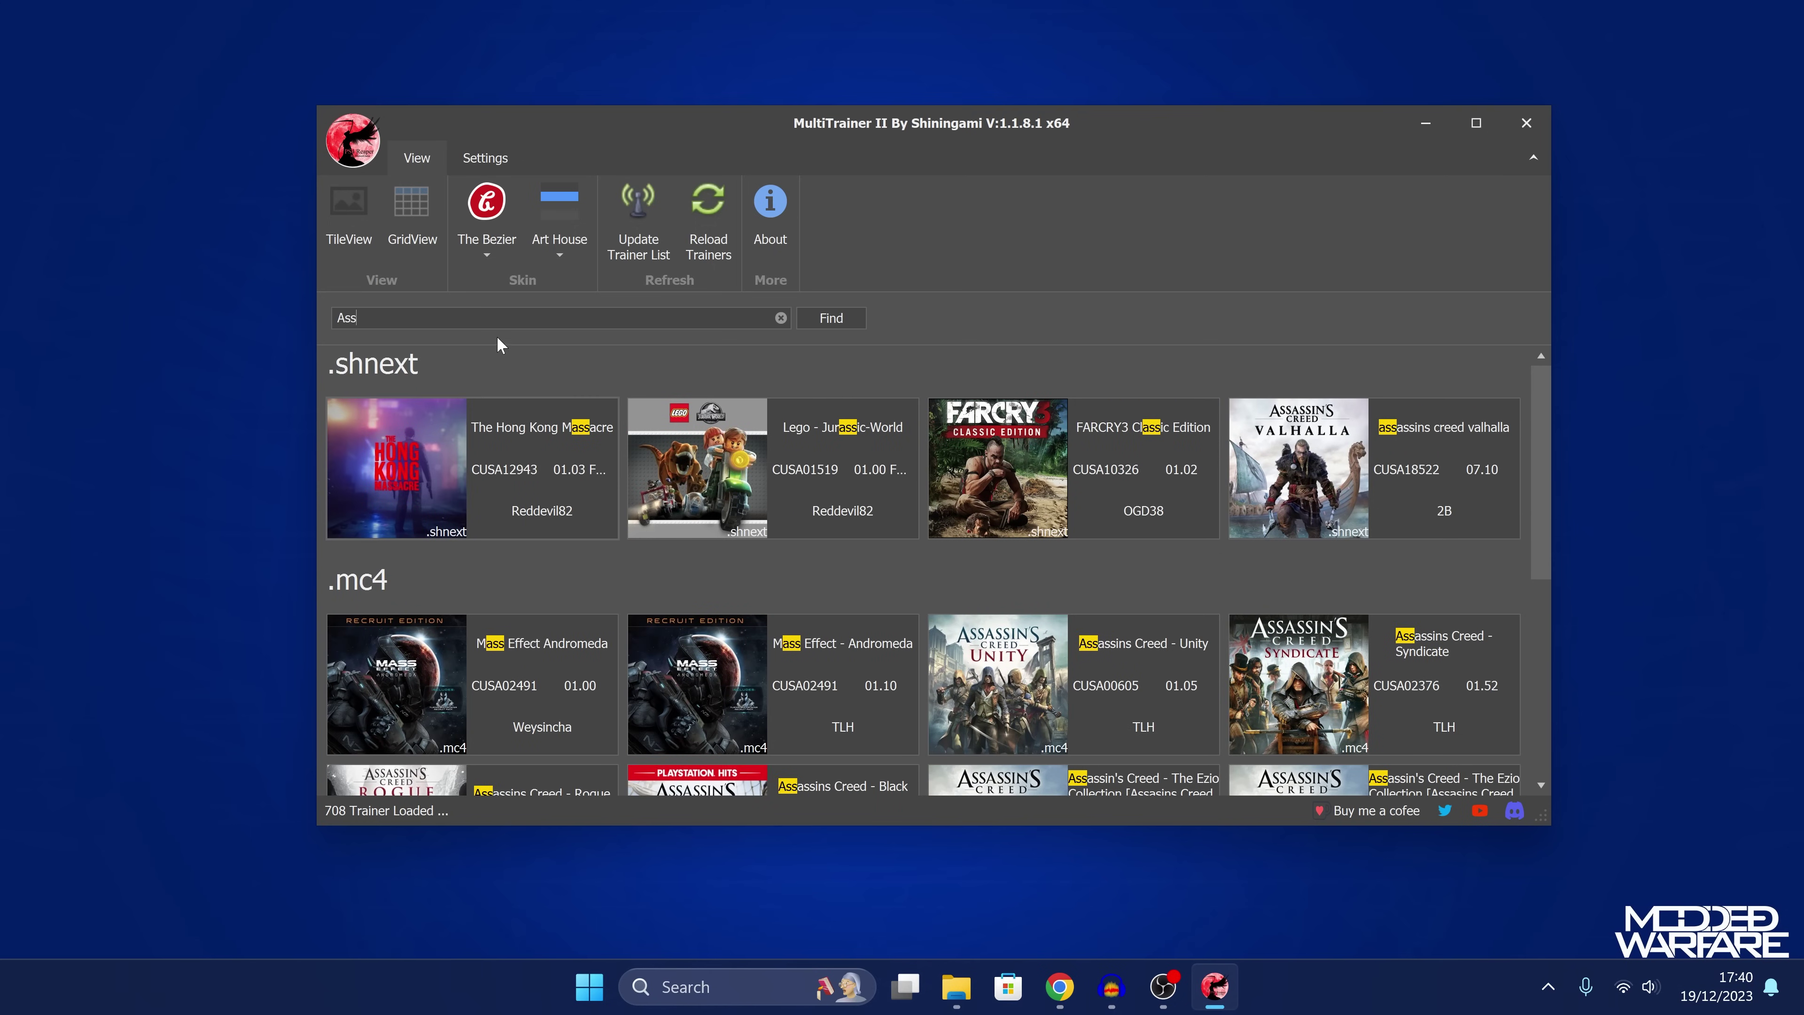
pyautogui.doubleClick(349, 318)
pyautogui.press('BackSpace')
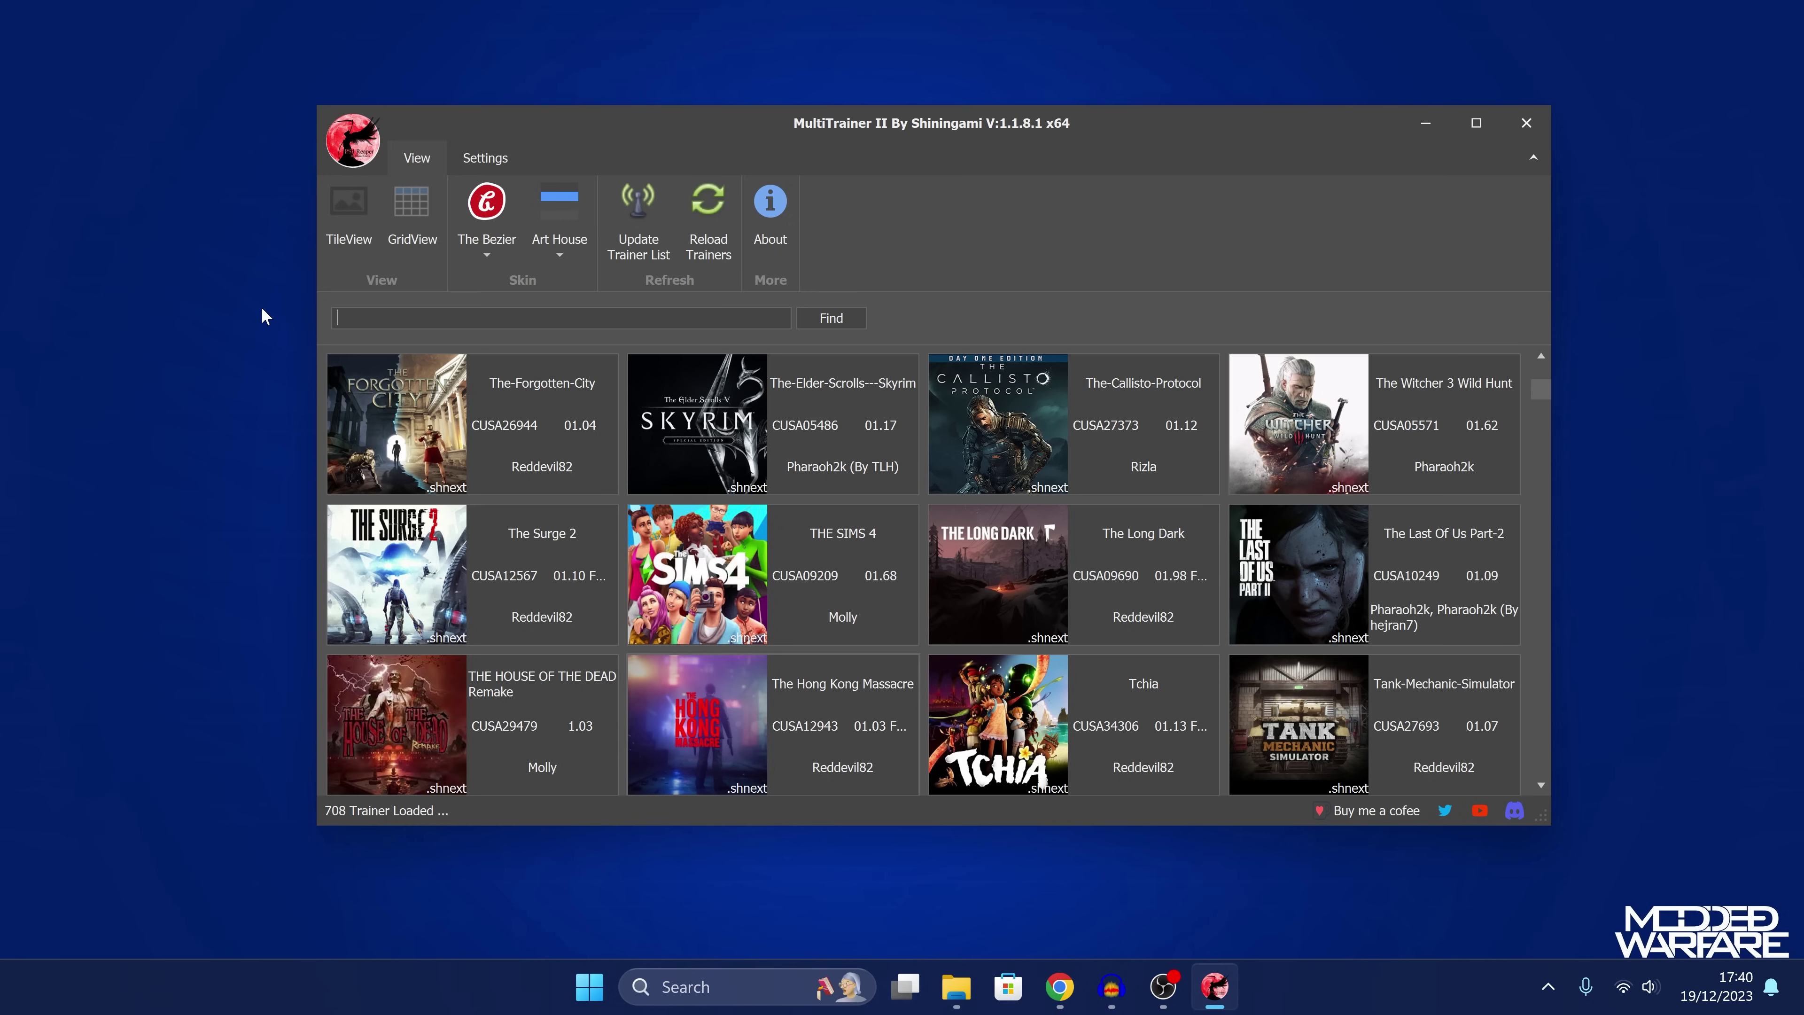
pyautogui.click(1527, 121)
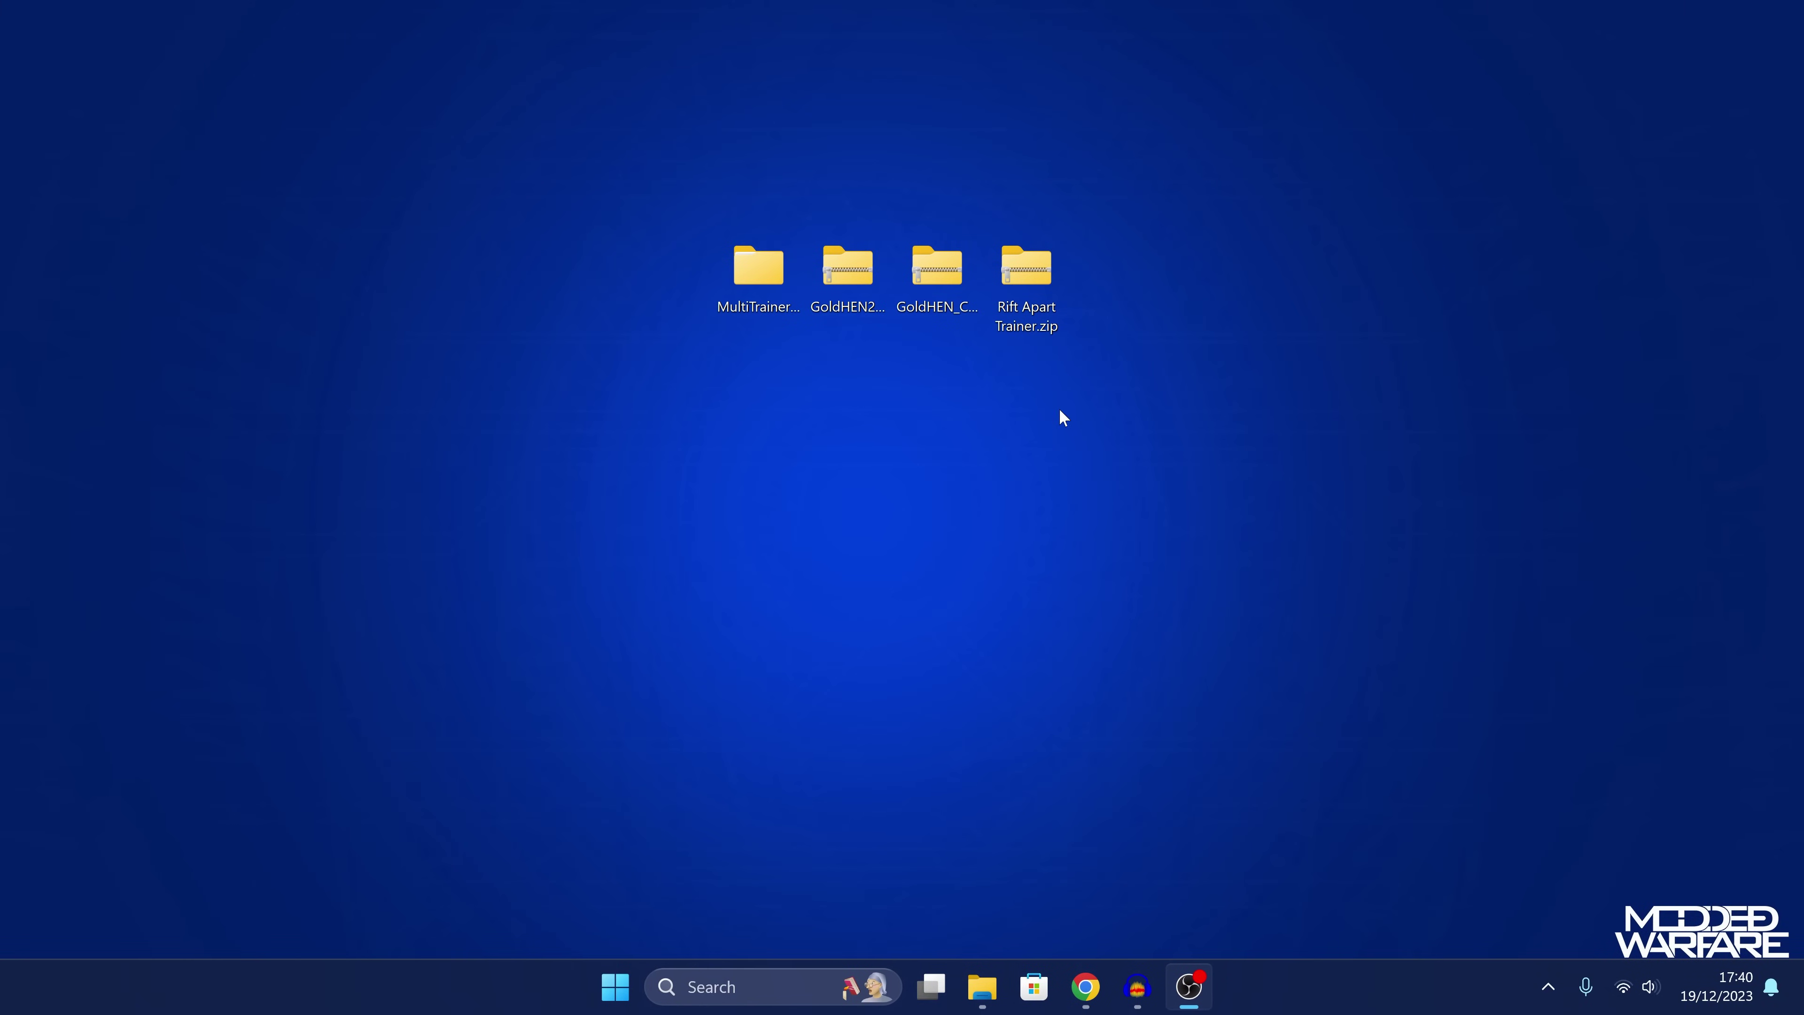
# Open Rift Apart Trainer.zip from the desktop and select its cover image and both .ShnExt trainer files
pyautogui.doubleClick(1033, 283)
pyautogui.moveTo(916, 97); pyautogui.dragTo(1193, 38)
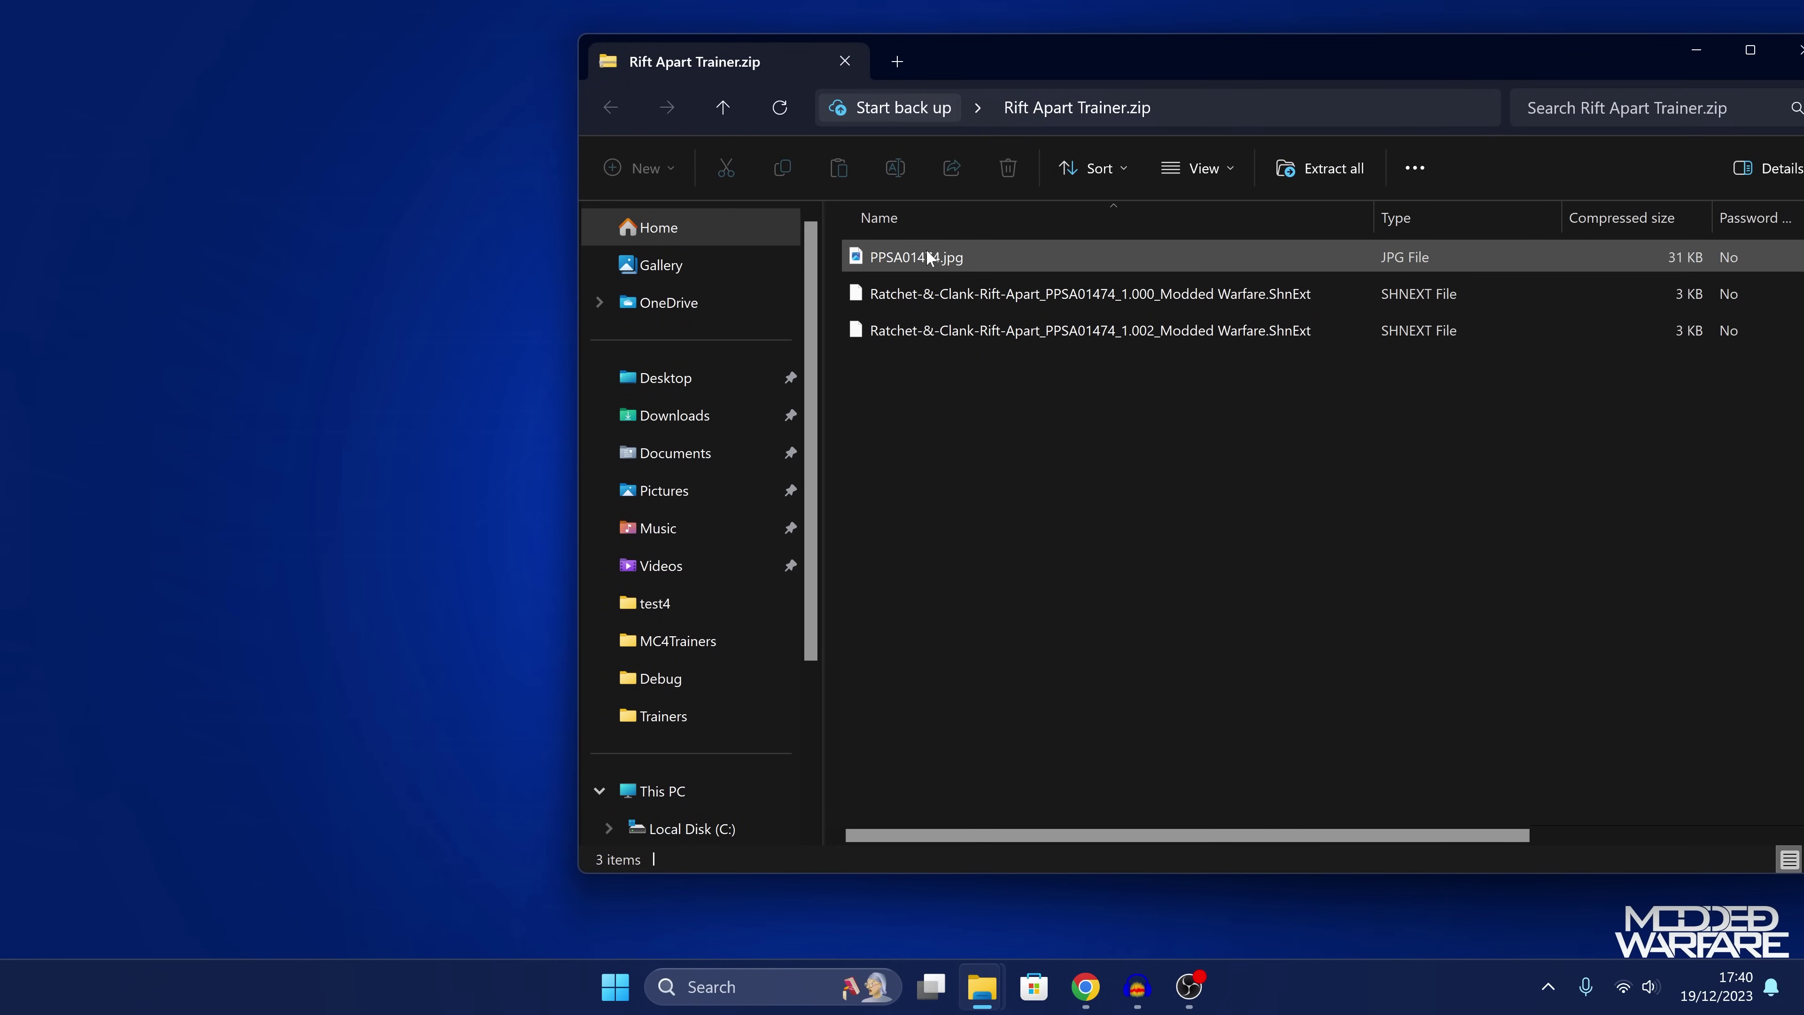
pyautogui.click(1159, 306)
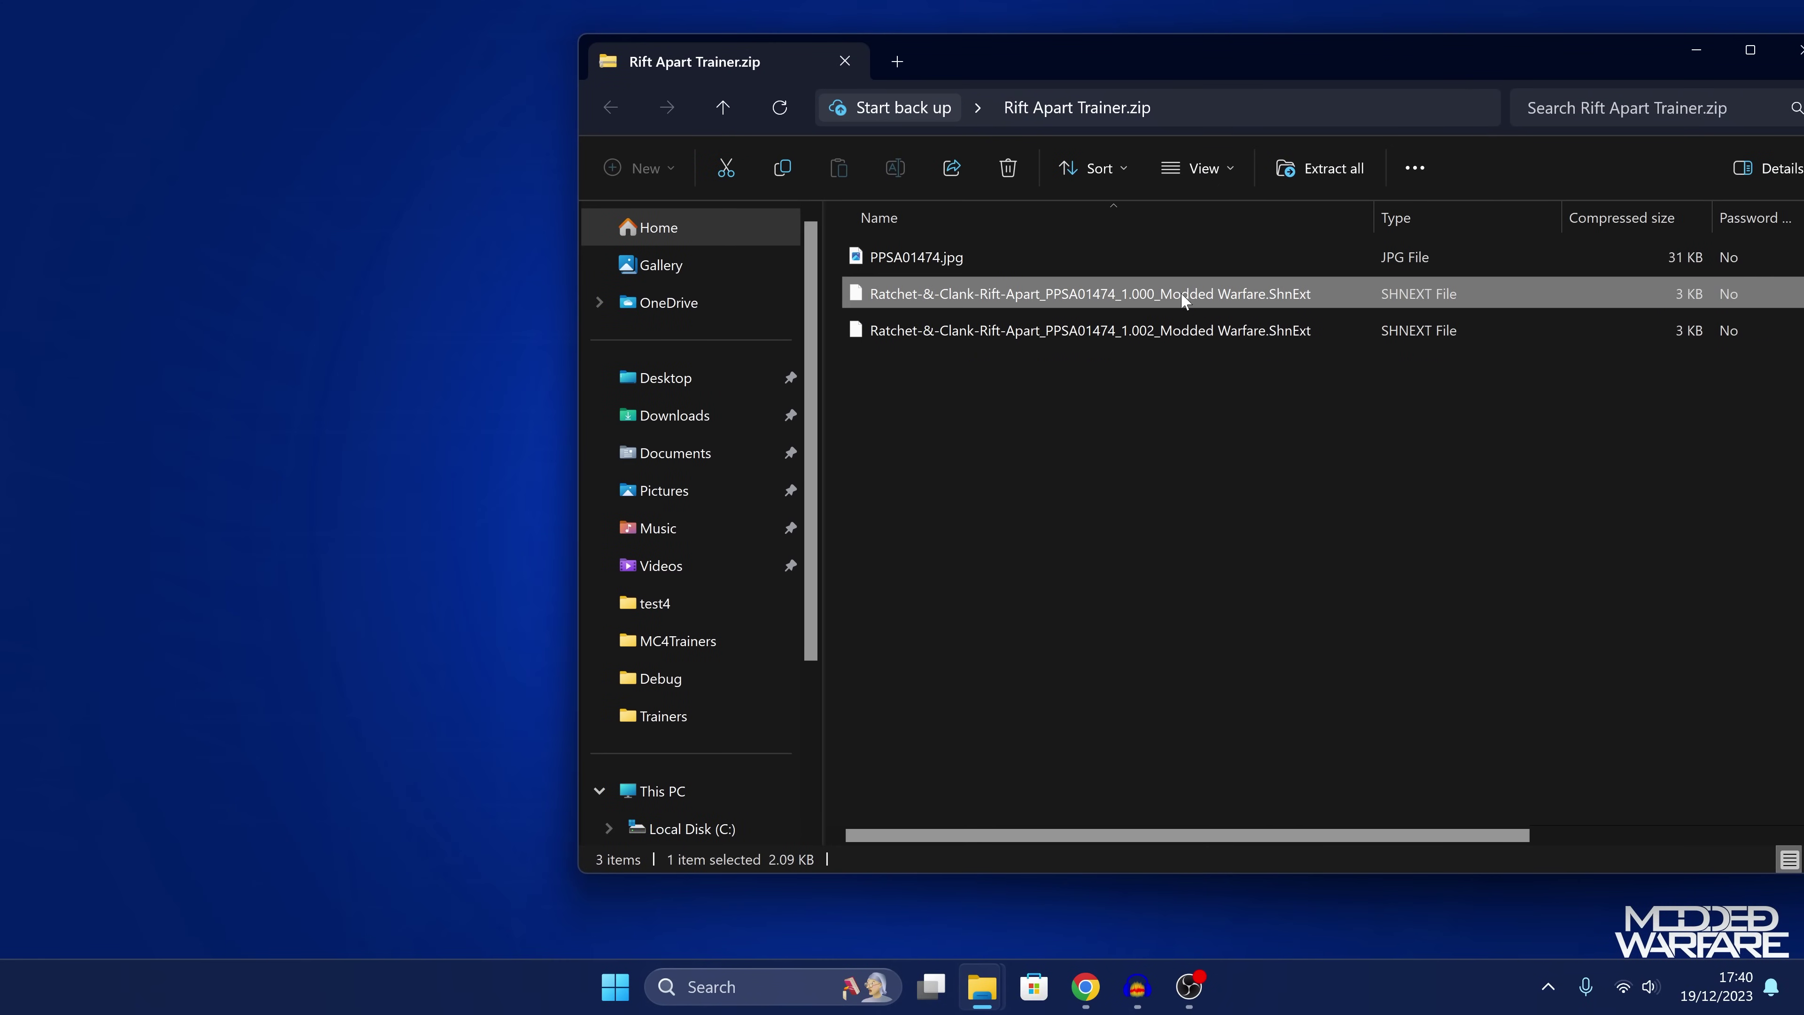
pyautogui.click(1128, 333)
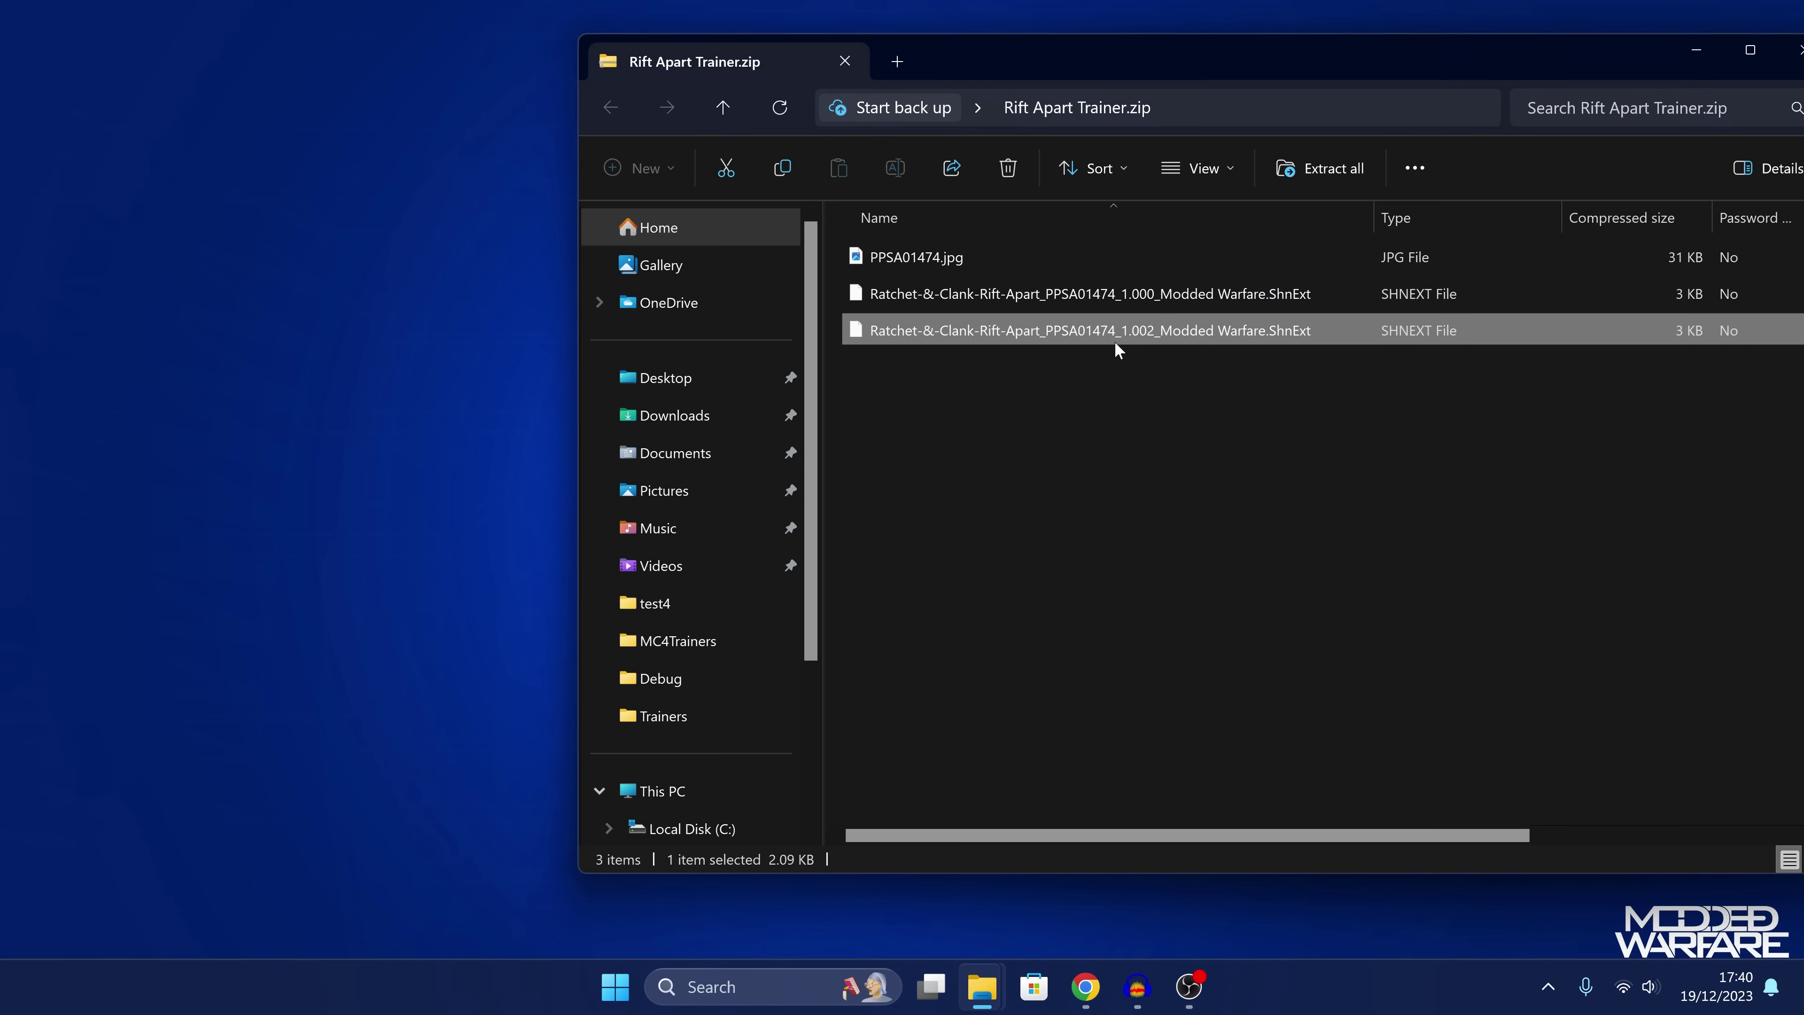
pyautogui.moveTo(1005, 433); pyautogui.dragTo(1172, 232)
pyautogui.moveTo(986, 46); pyautogui.dragTo(1339, 55)
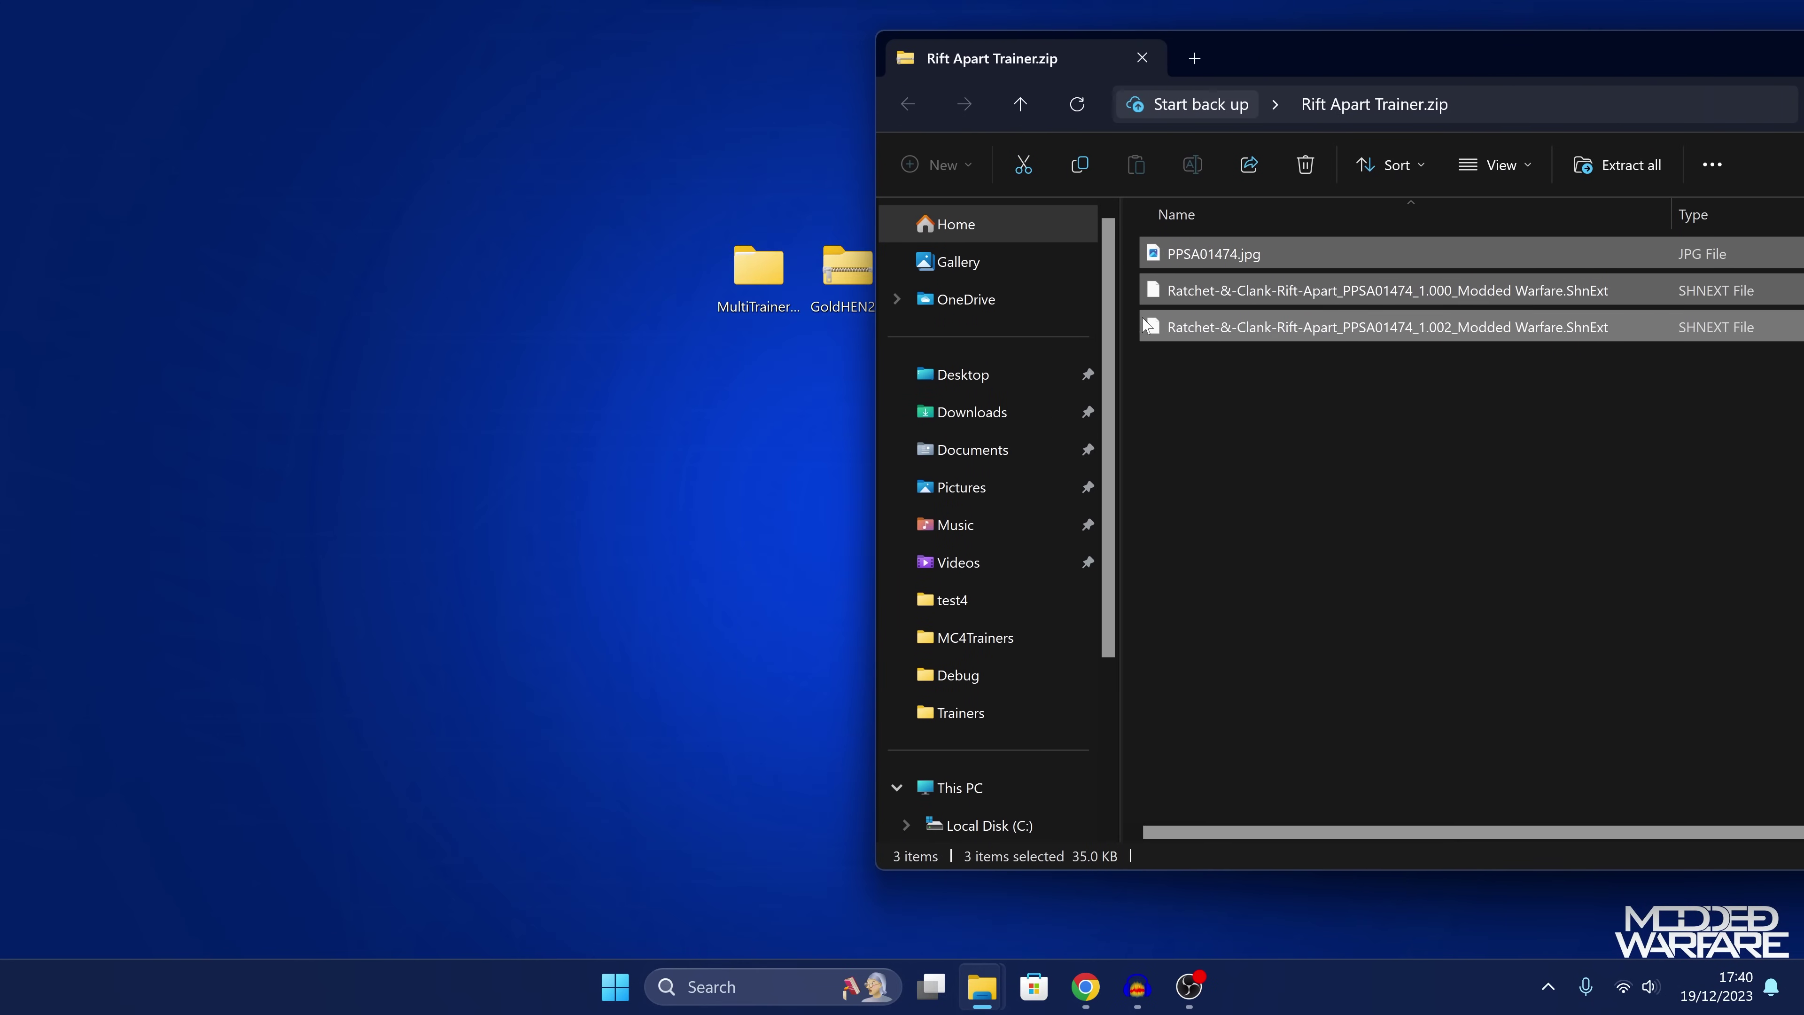
# Bring up the Documents folder in a wider window beside the archive and open ReaperReborn > Trainers
pyautogui.click(993, 985)
pyautogui.click(784, 851)
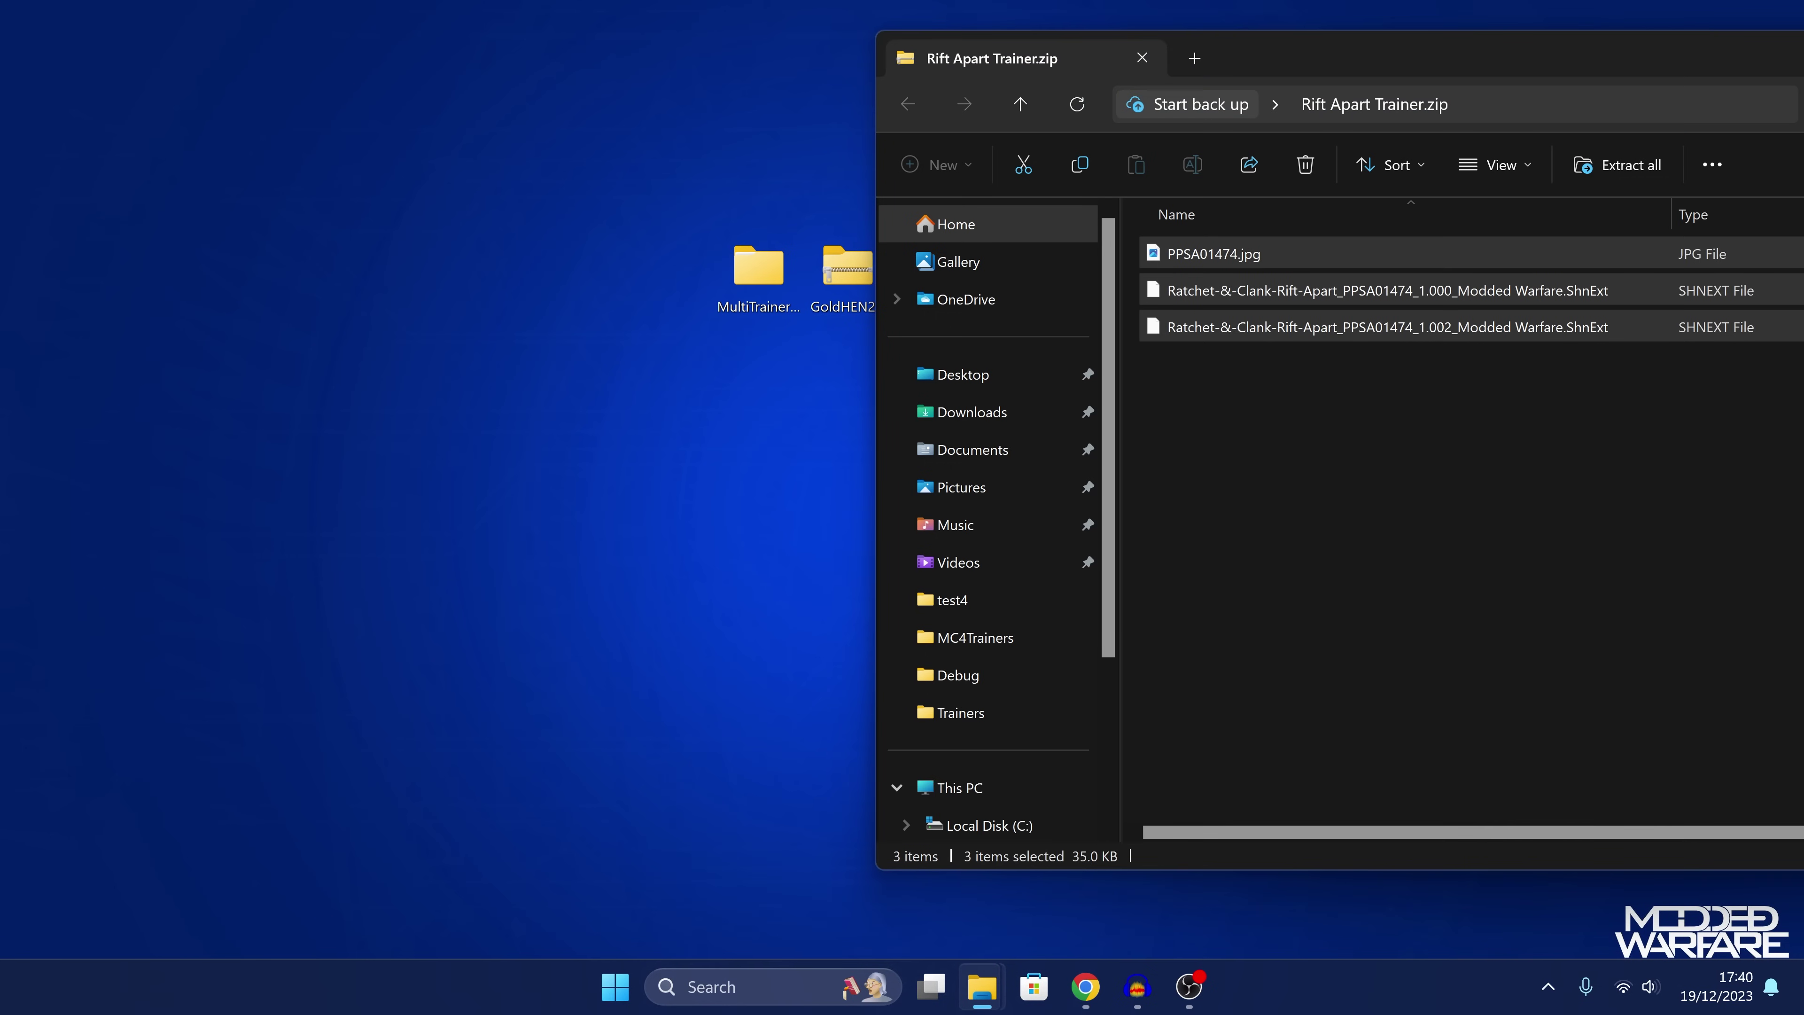
pyautogui.moveTo(784, 235); pyautogui.dragTo(439, 72)
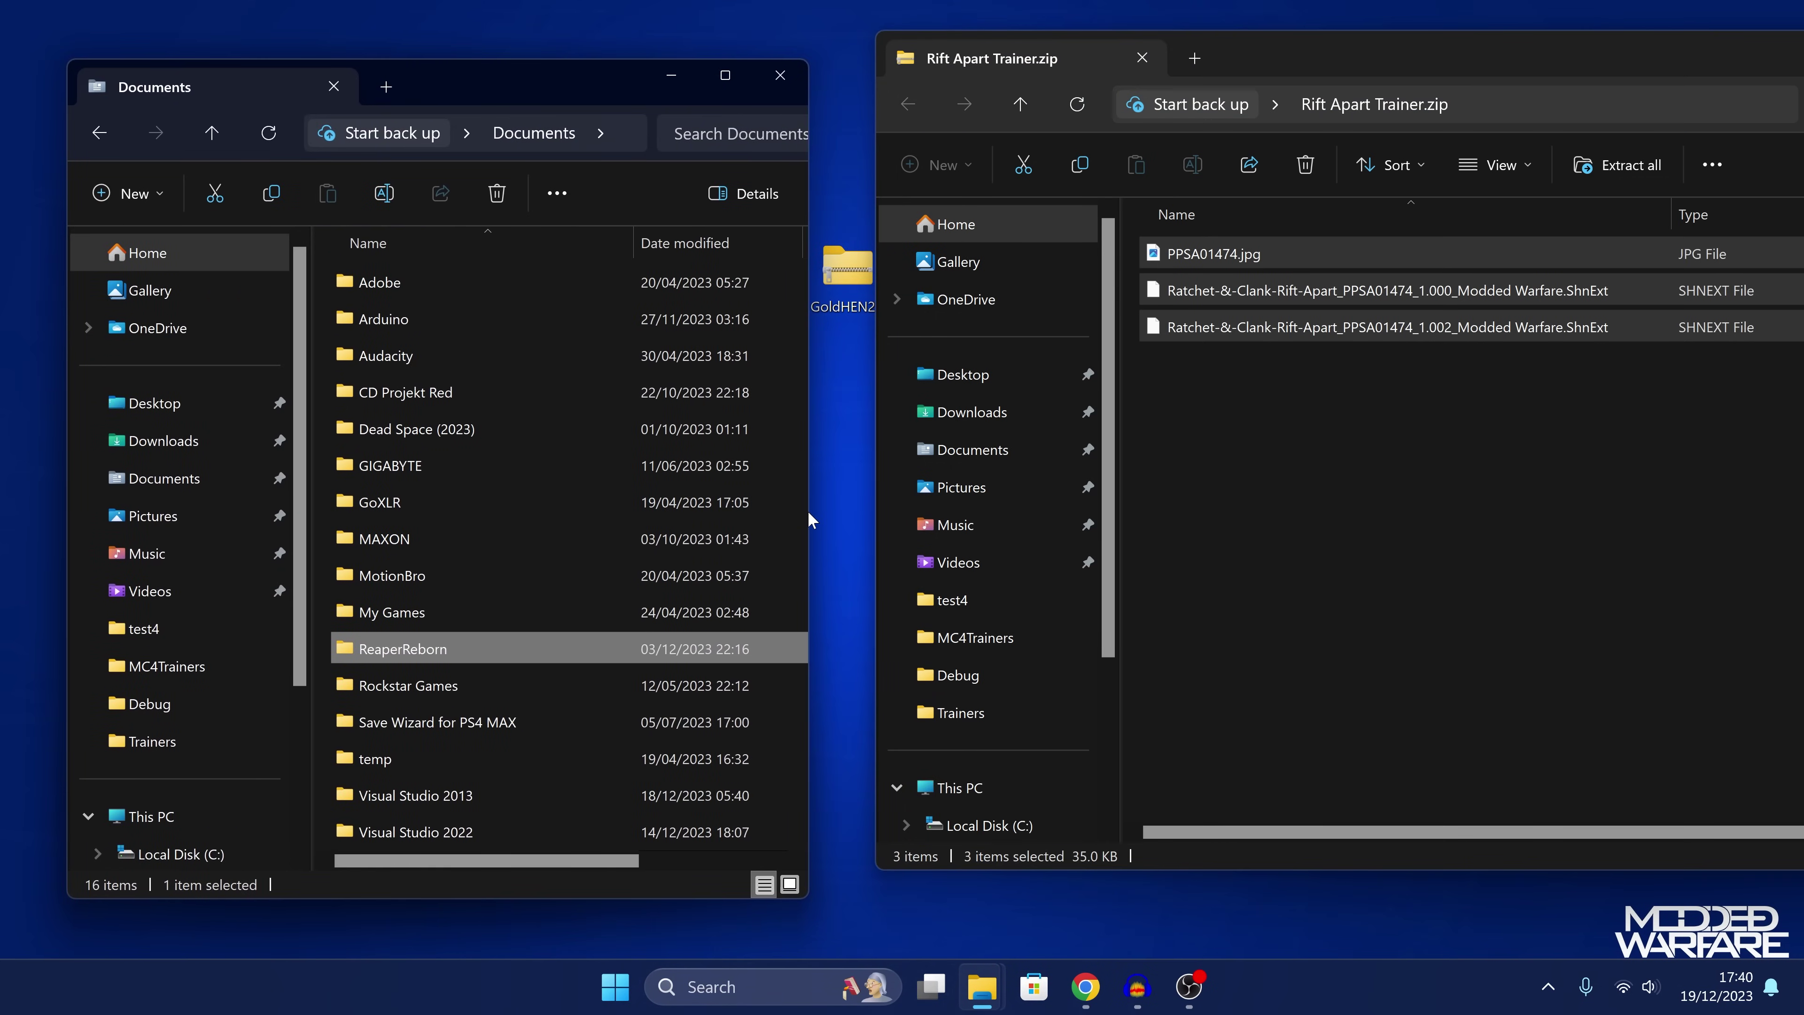
pyautogui.moveTo(811, 510); pyautogui.dragTo(1174, 523)
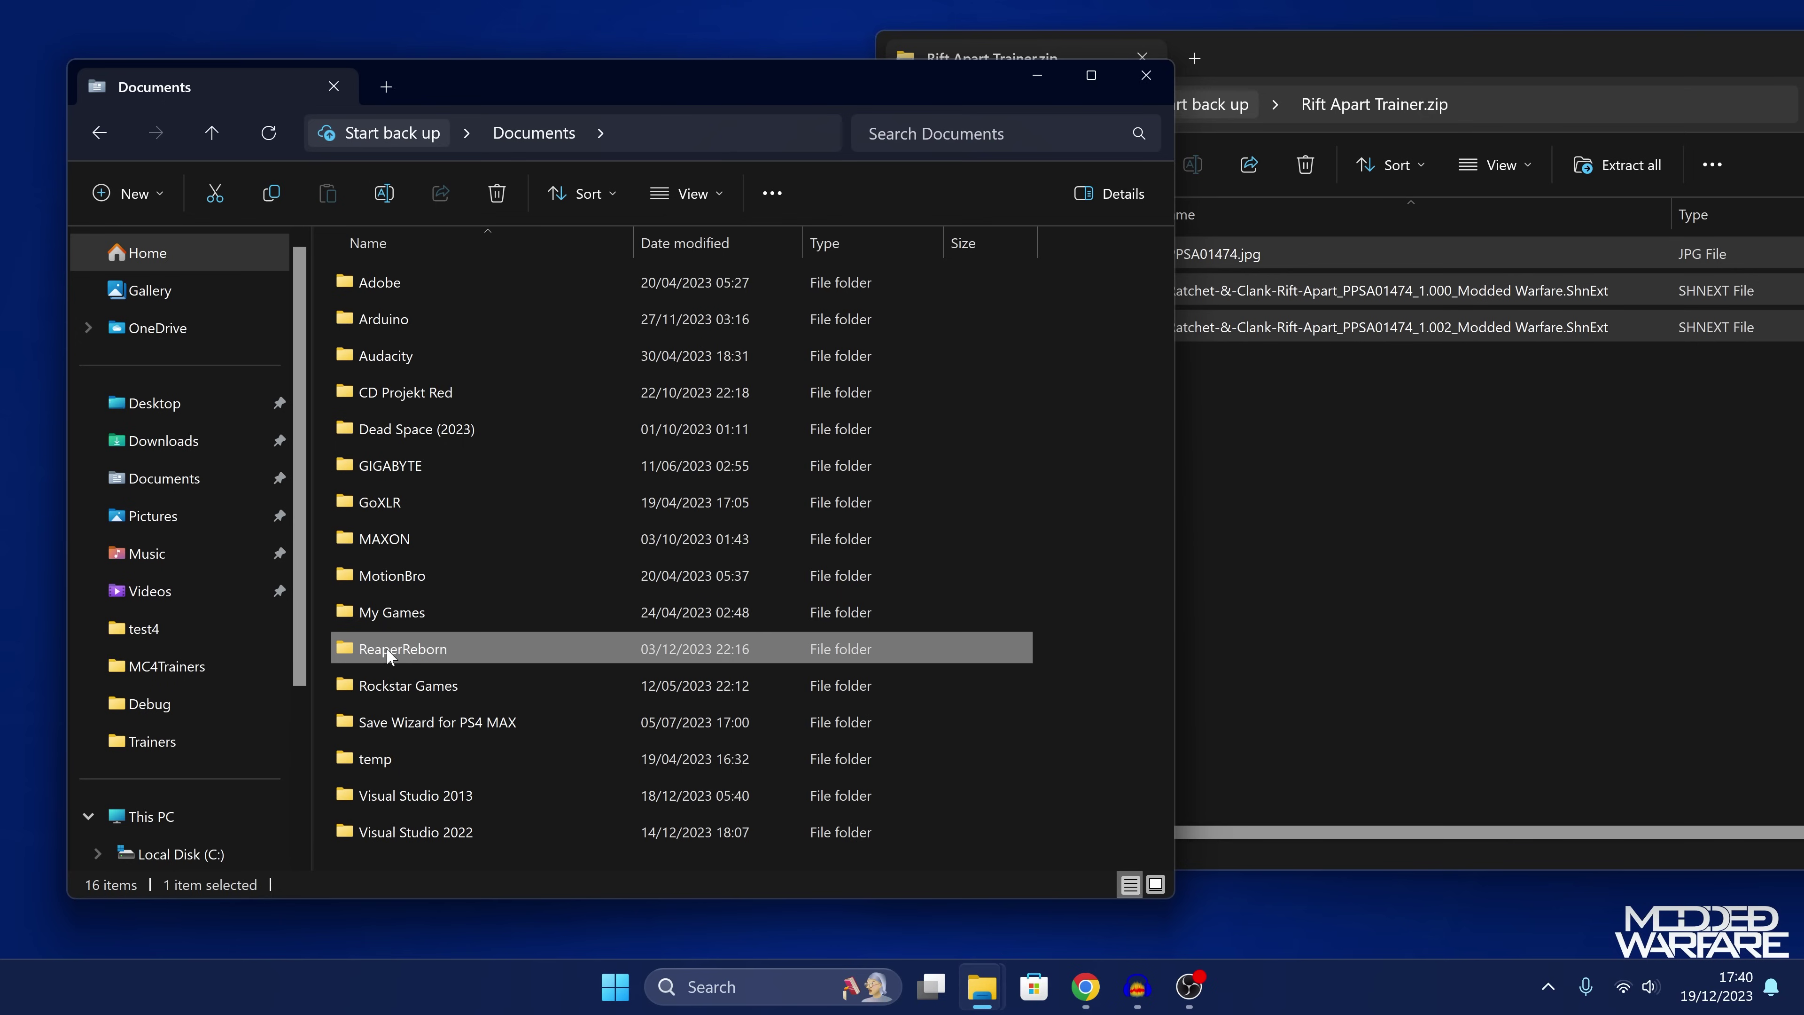
pyautogui.doubleClick(482, 650)
pyautogui.click(440, 323)
pyautogui.doubleClick(418, 320)
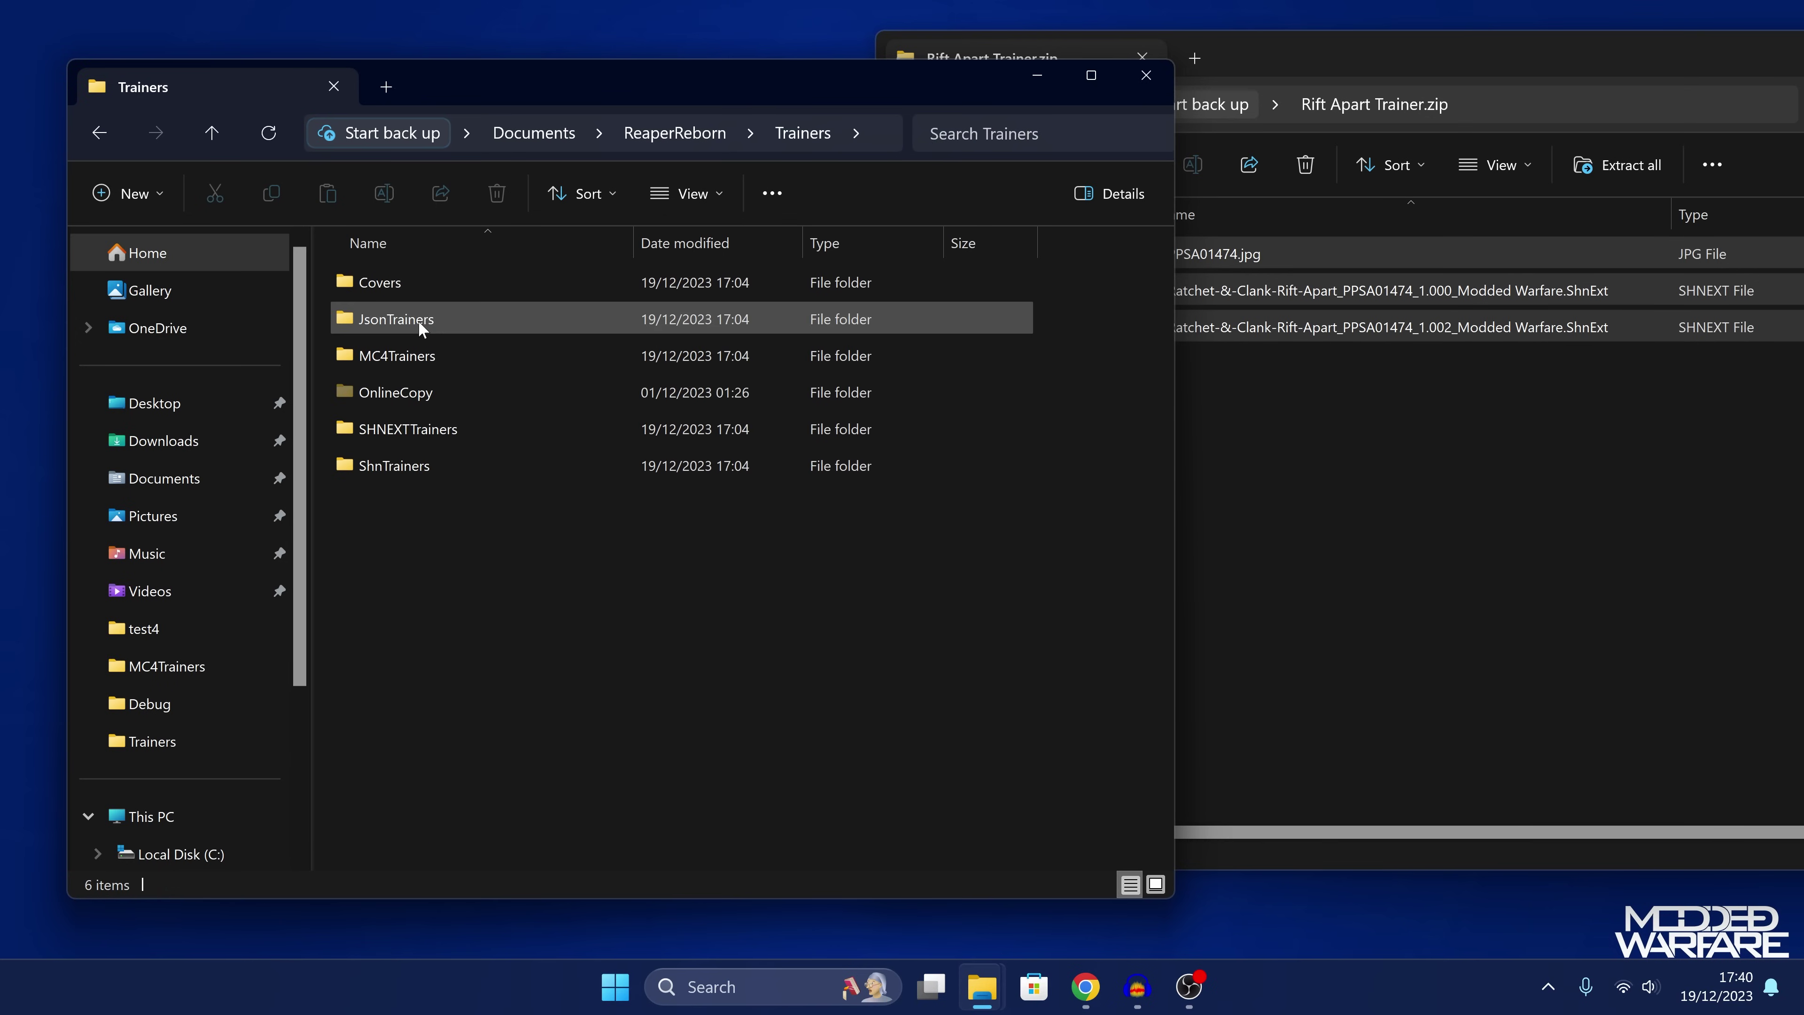
pyautogui.click(465, 322)
pyautogui.click(466, 354)
pyautogui.click(468, 427)
pyautogui.click(461, 466)
pyautogui.click(474, 326)
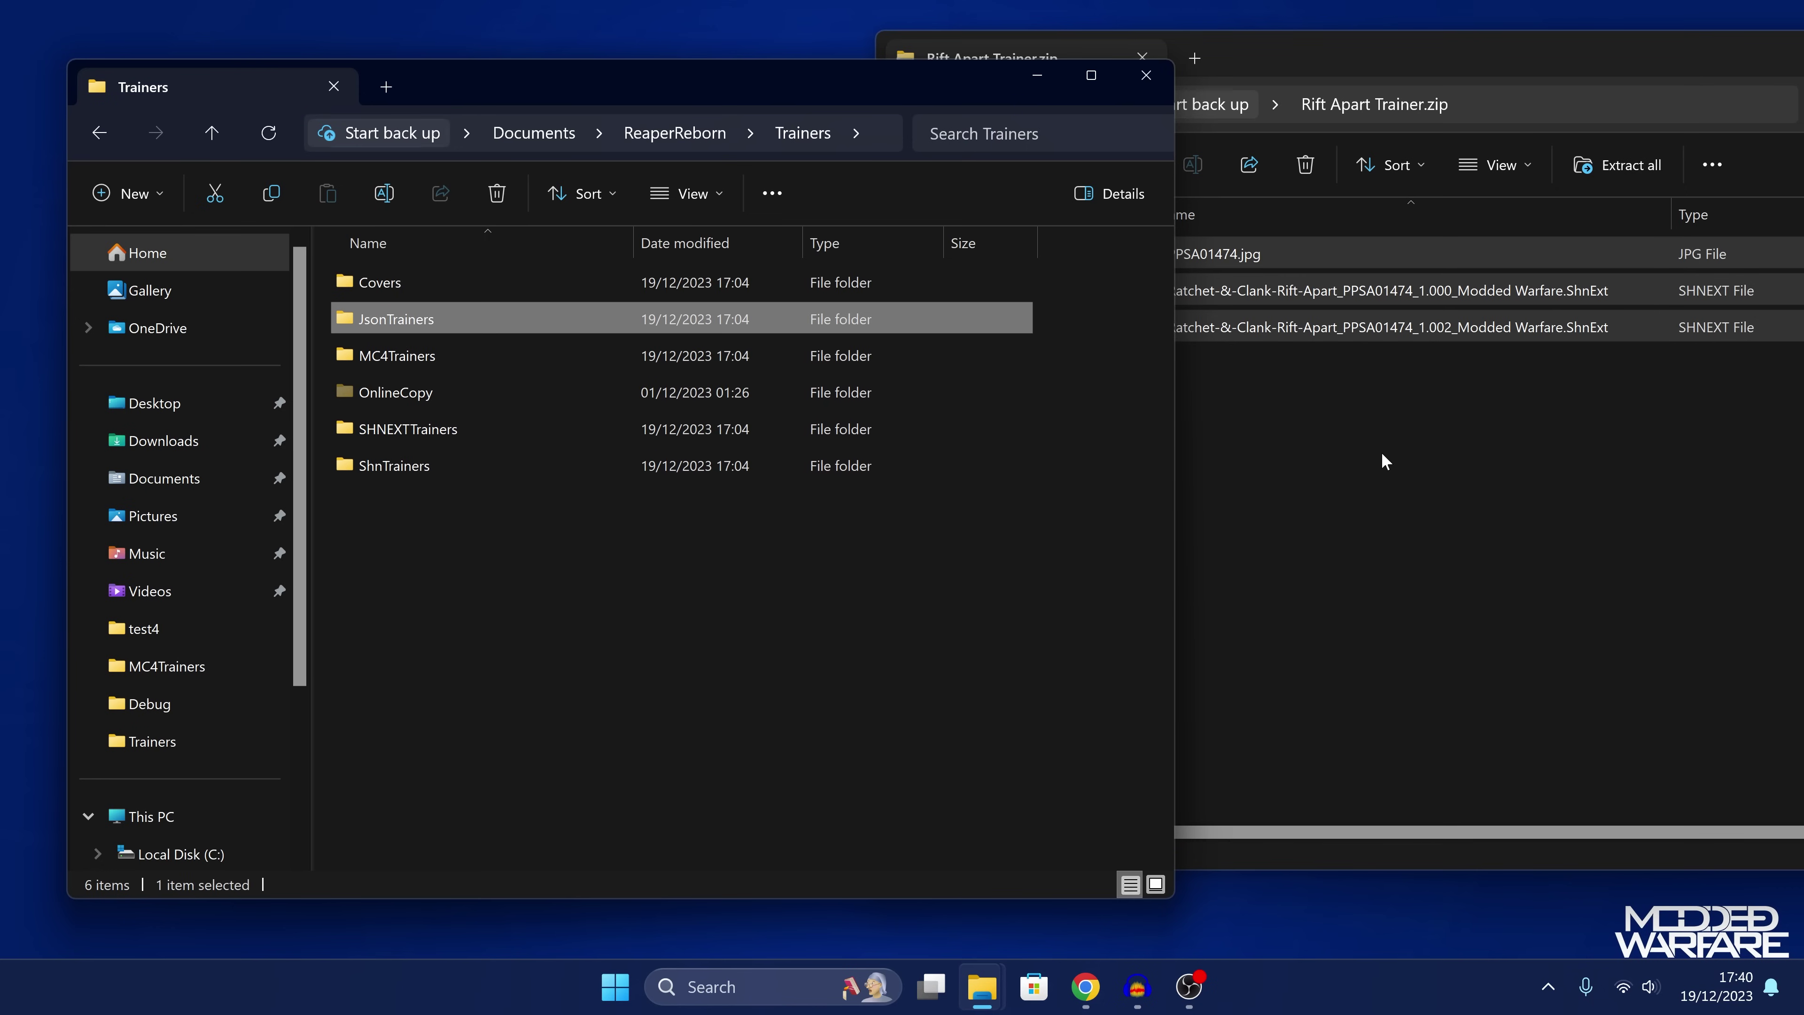
# Copy the 1.000 and 1.002 Ratchet & Clank Rift Apart .ShnExt files from the archive into the SHNEXTTrainers folder
pyautogui.moveTo(1259, 462); pyautogui.dragTo(1438, 296)
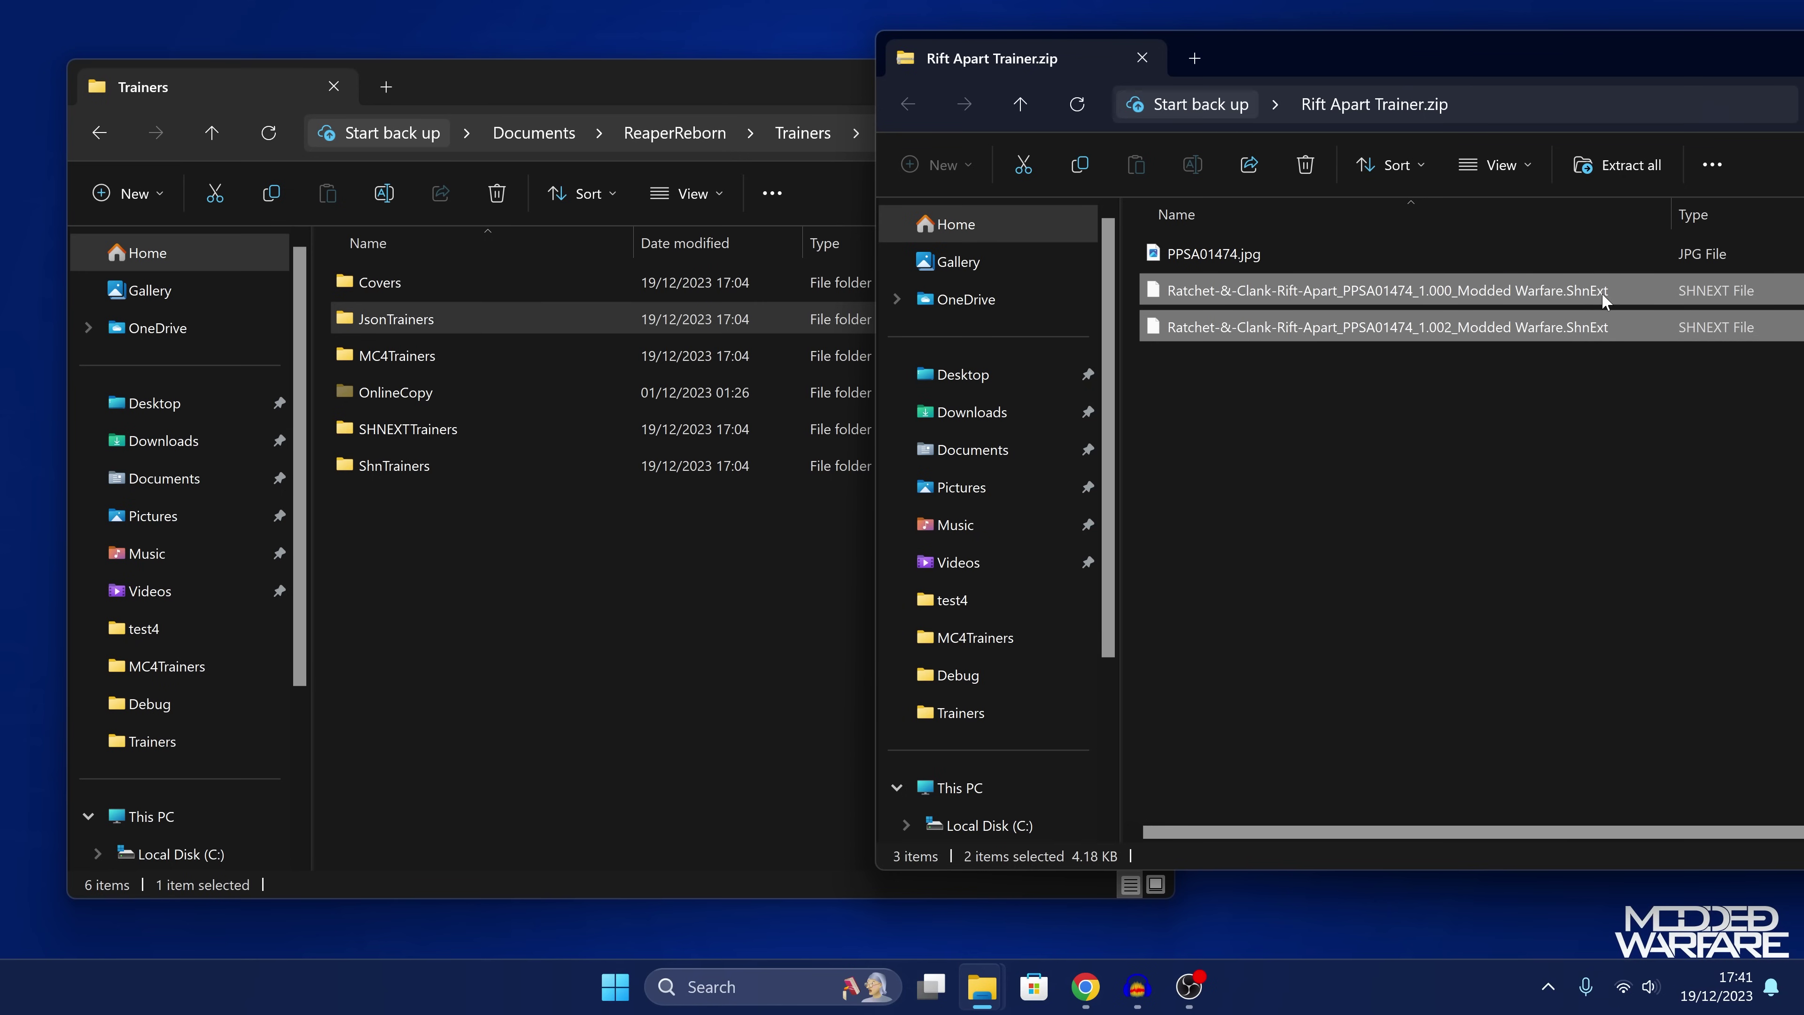
pyautogui.moveTo(1595, 291); pyautogui.dragTo(398, 435)
pyautogui.doubleClick(465, 431)
pyautogui.click(1510, 491)
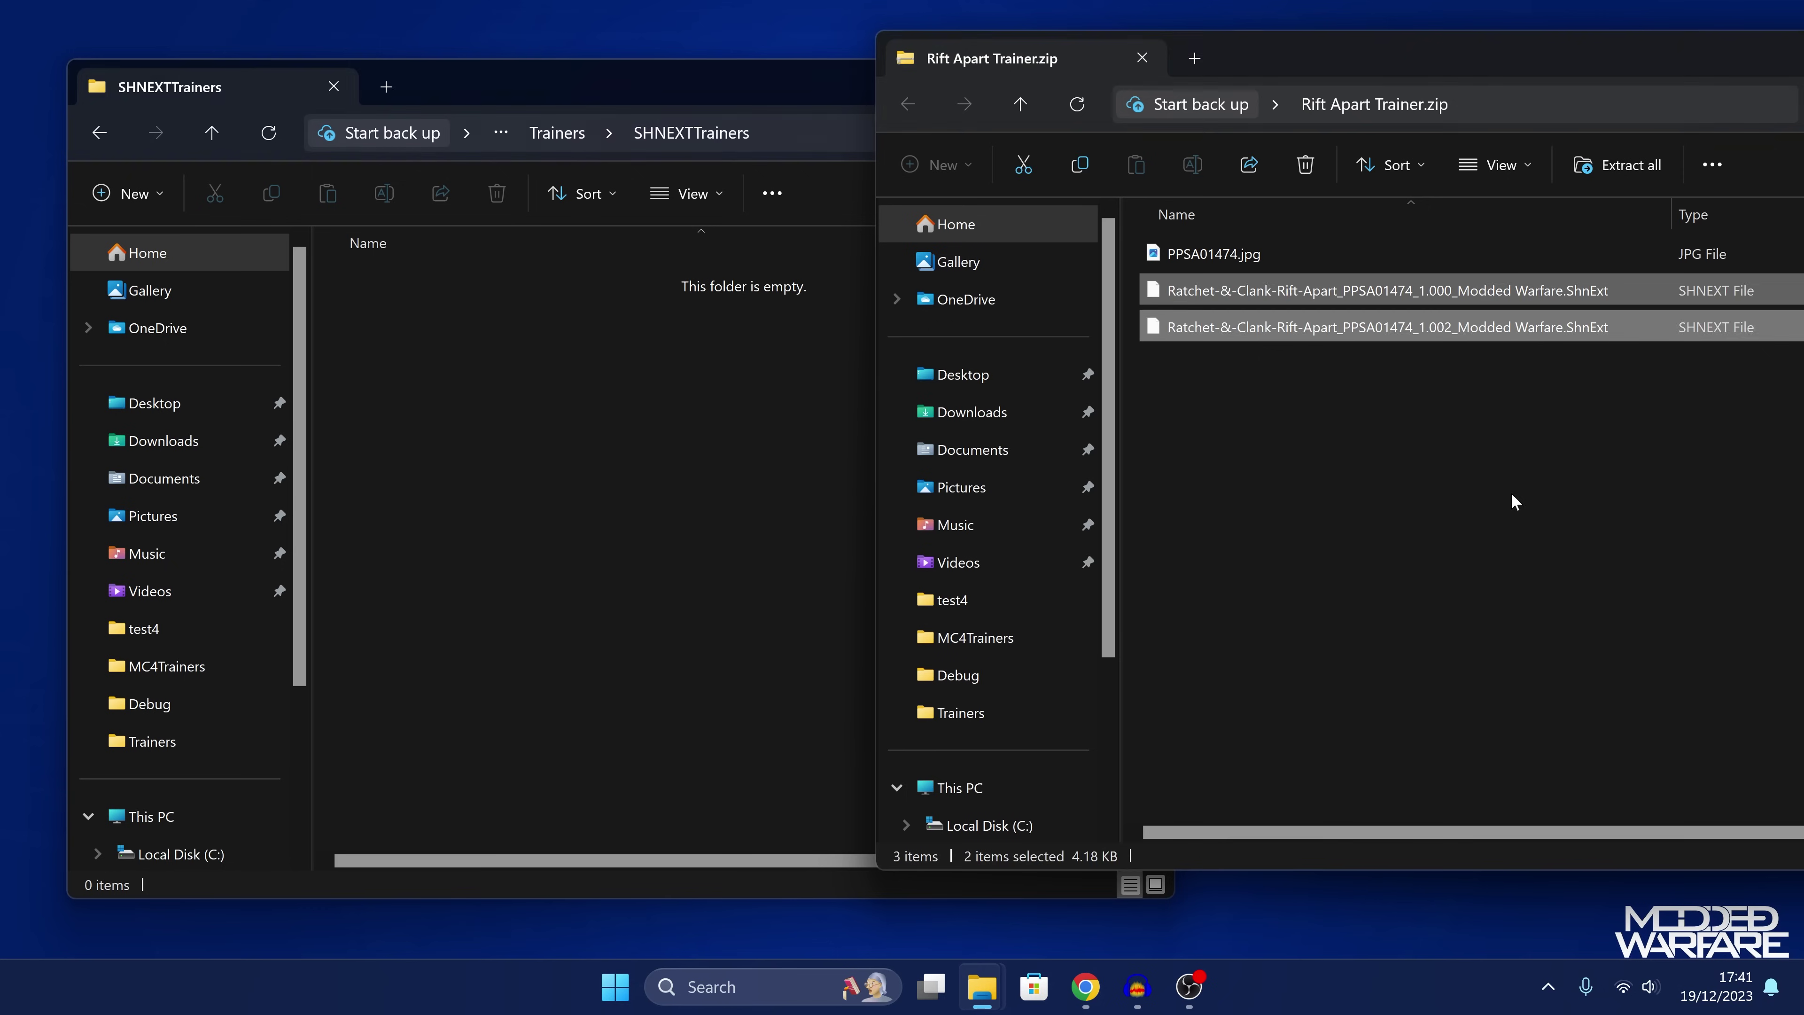
pyautogui.moveTo(1286, 467); pyautogui.dragTo(1283, 286)
pyautogui.moveTo(1276, 297); pyautogui.dragTo(815, 475)
# Open the Covers folder inside Trainers and copy PPSA01474.jpg from the archive into it
pyautogui.hotkey('alt', 'Up')
pyautogui.doubleClick(664, 282)
pyautogui.click(1478, 510)
pyautogui.click(1171, 256)
pyautogui.moveTo(1170, 257); pyautogui.dragTo(624, 416)
pyautogui.moveTo(1163, 256); pyautogui.dragTo(1202, 852)
# Return to the Trainers folder, close the Rift Apart archive window and minimize the Trainers window
pyautogui.hotkey('alt', 'Left')
pyautogui.click(710, 643)
pyautogui.moveTo(1667, 67); pyautogui.dragTo(1252, 247)
pyautogui.click(1702, 199)
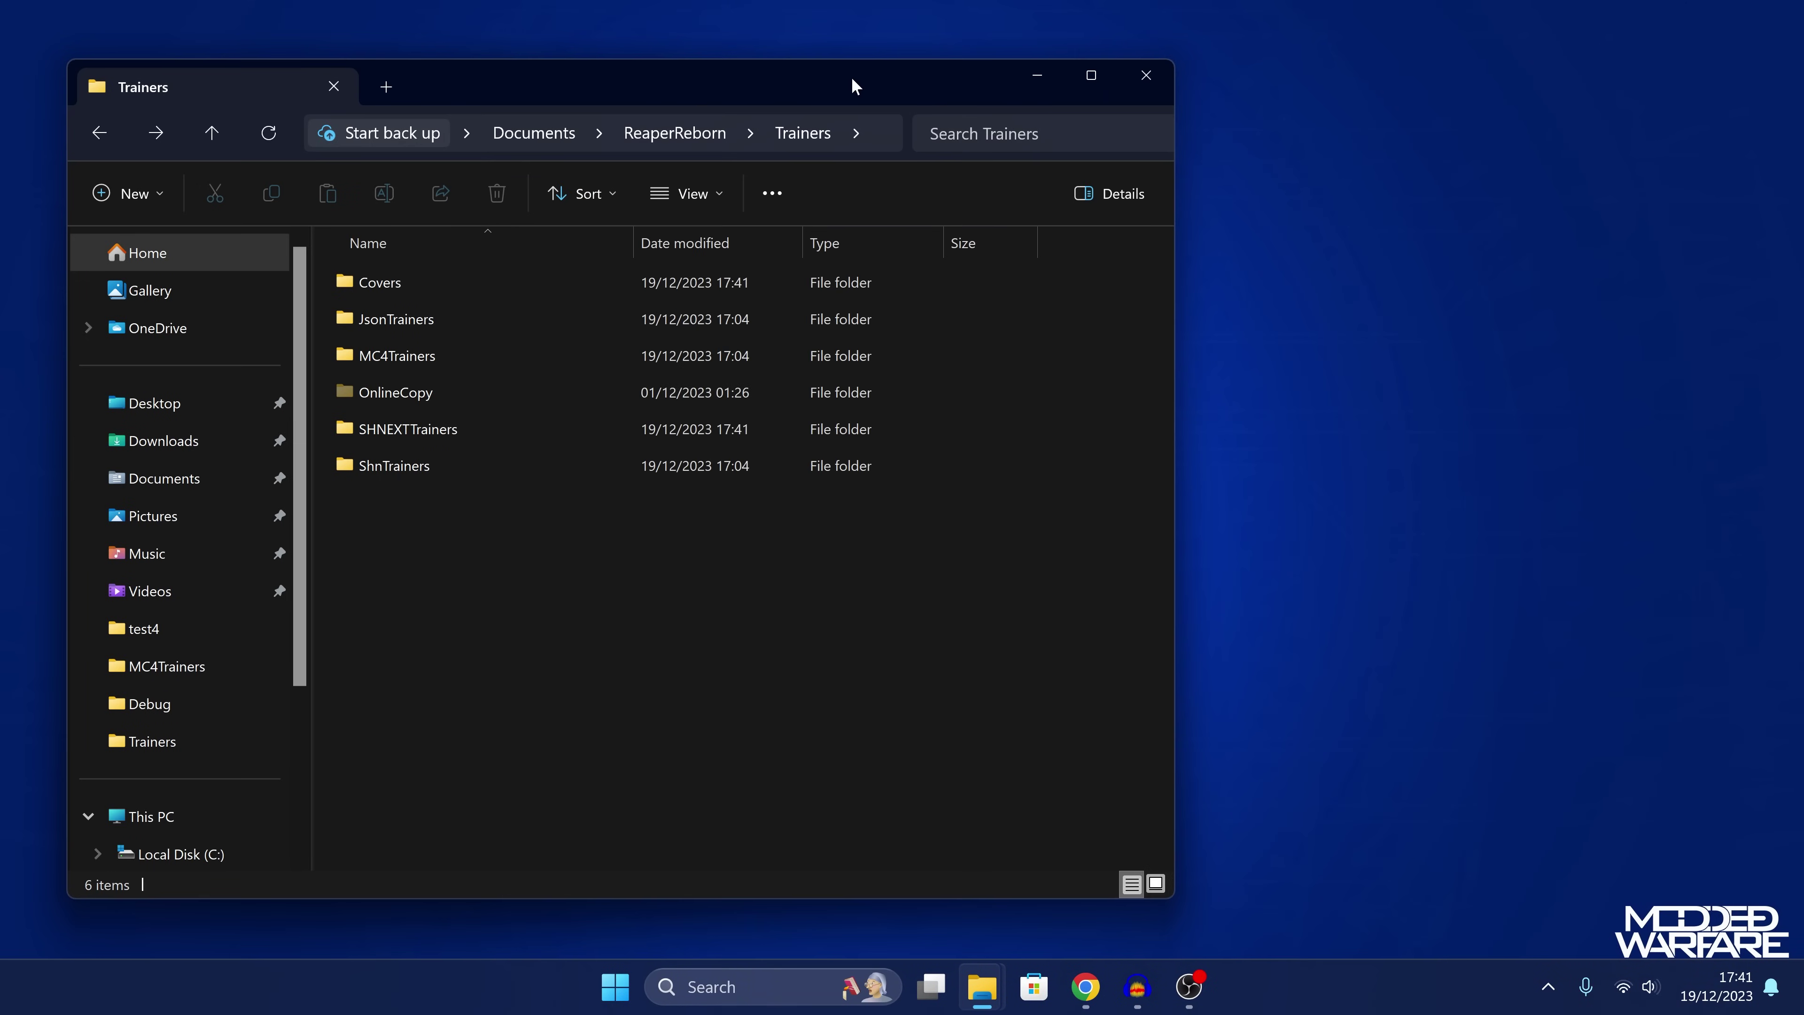
pyautogui.moveTo(854, 80); pyautogui.dragTo(1109, 106)
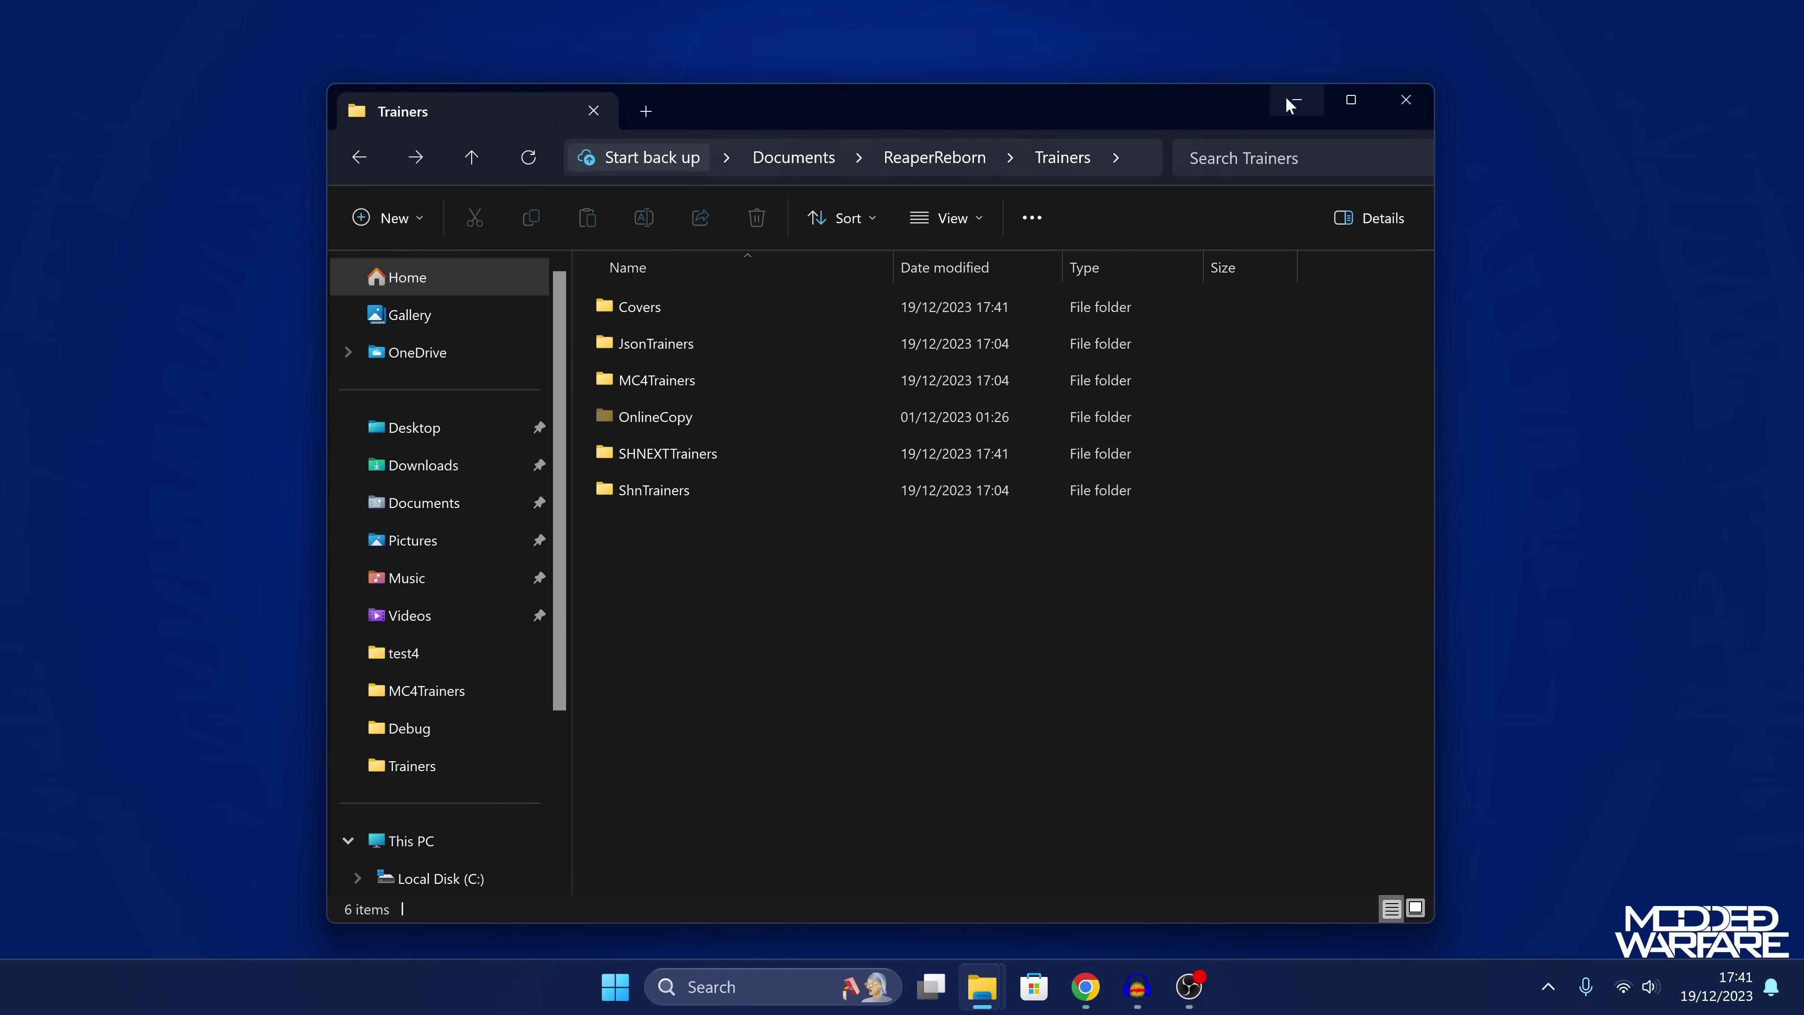
pyautogui.click(1297, 100)
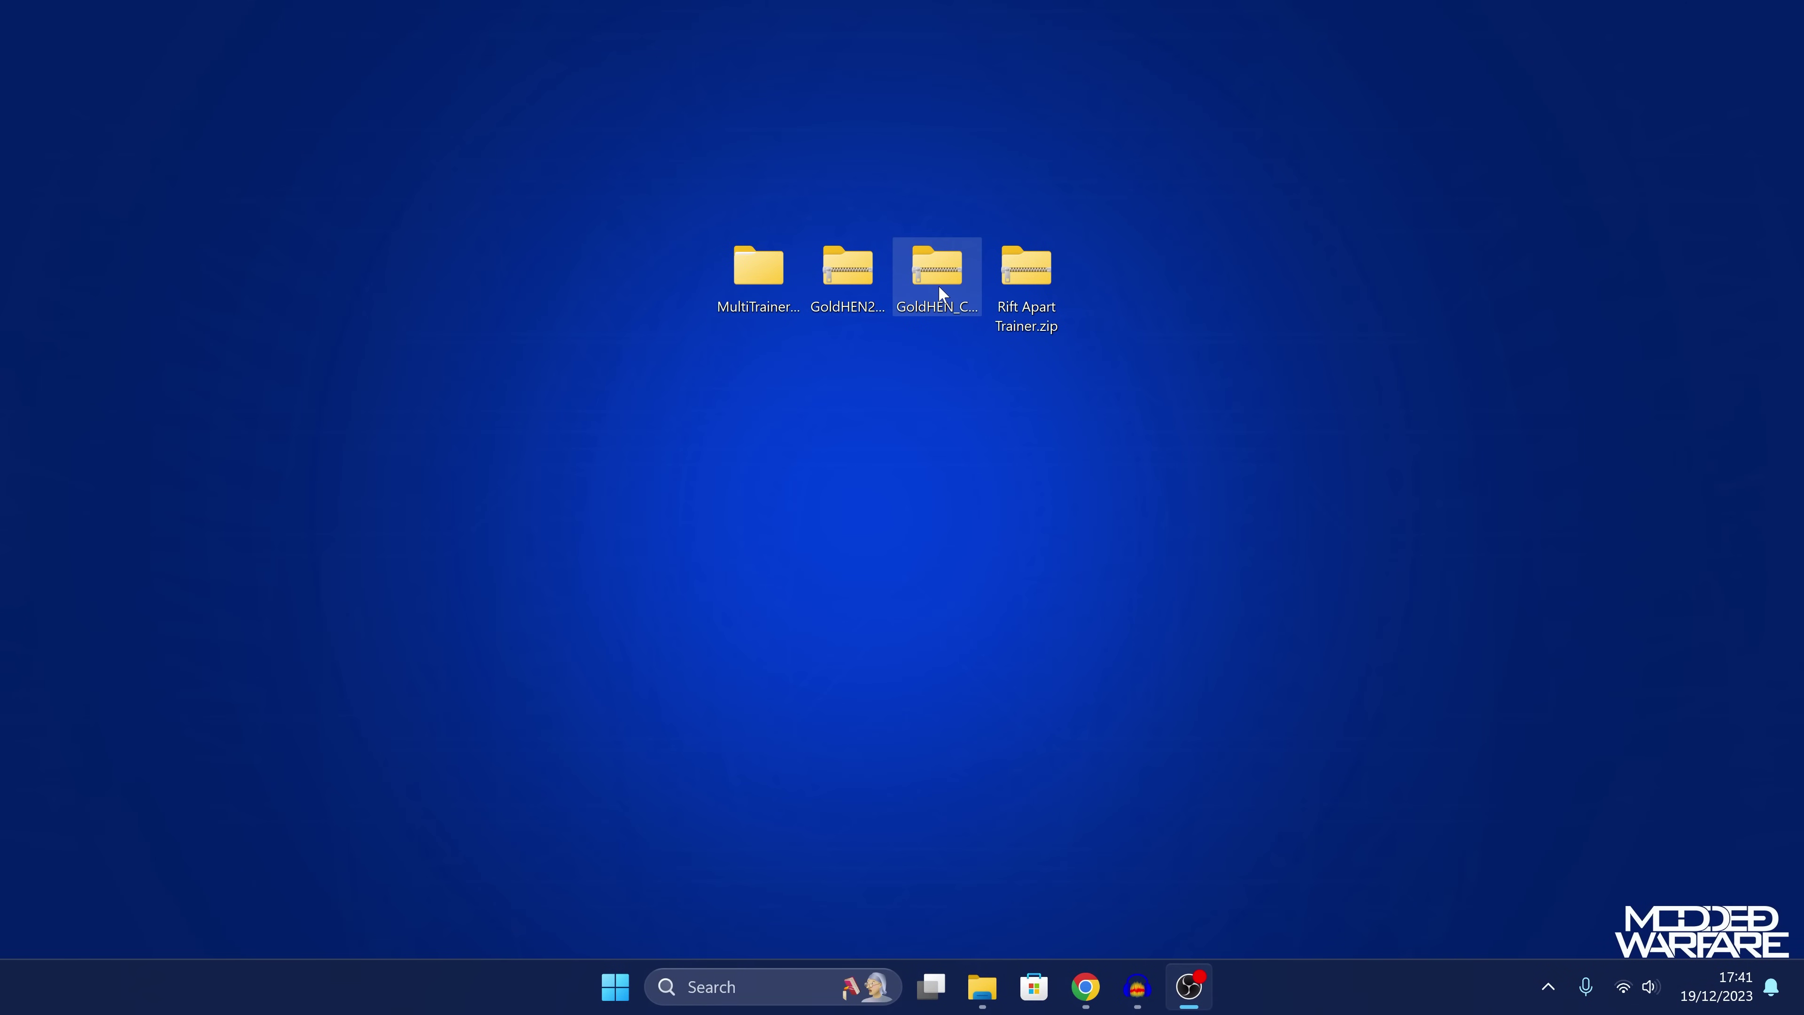
# Switch to the browser, check the ZIP download option on the GoldHEN_Cheat_Repository GitHub page and minimize the browser
pyautogui.click(939, 285)
pyautogui.click(1085, 986)
pyautogui.click(462, 24)
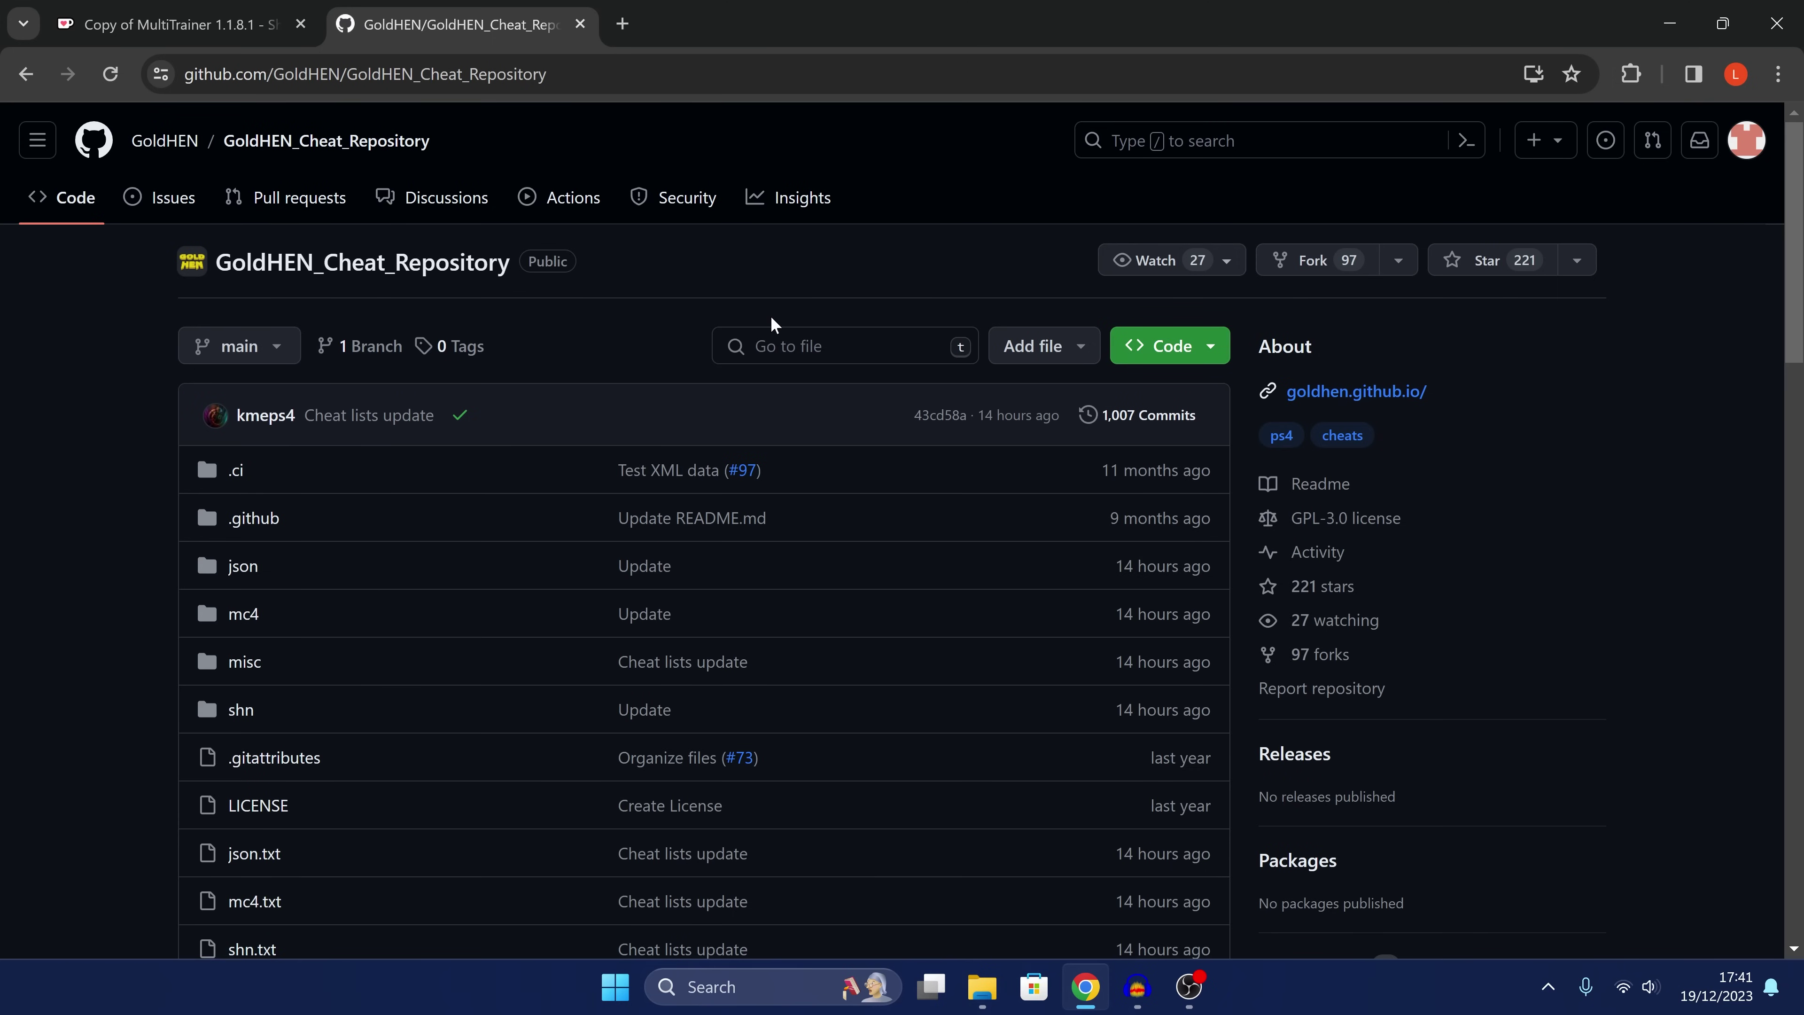
pyautogui.click(1204, 346)
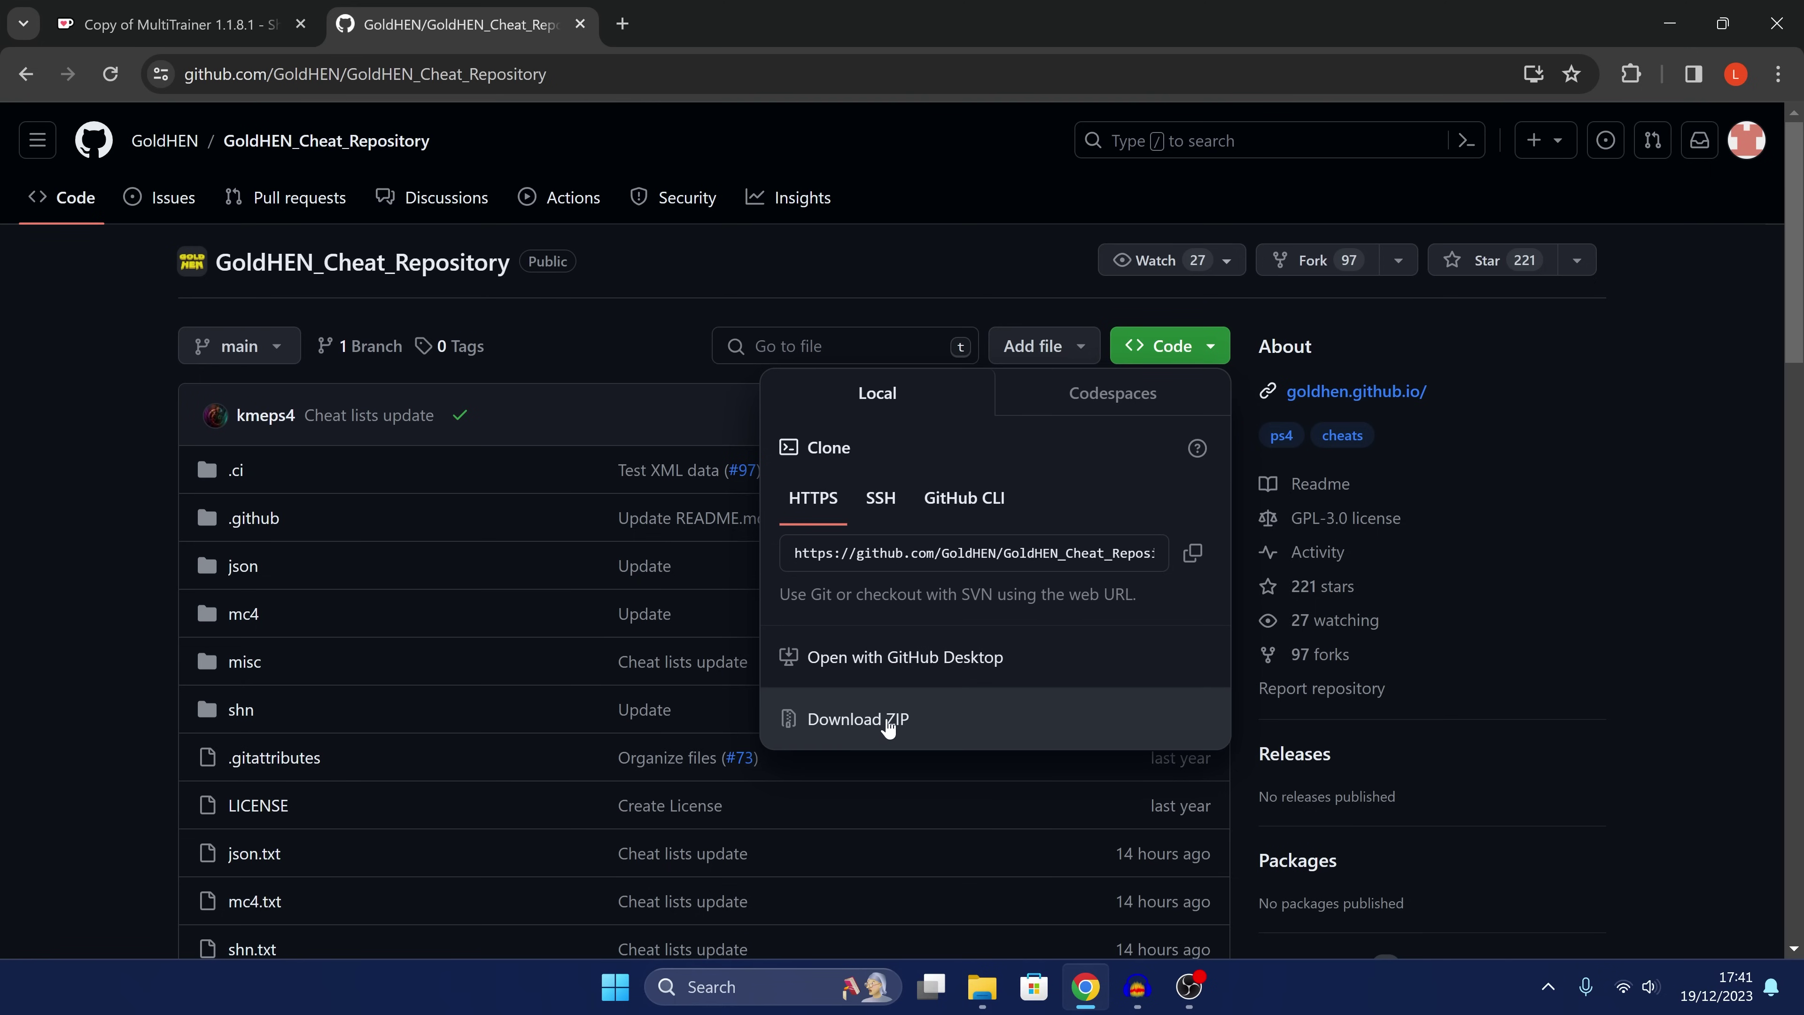
pyautogui.click(1663, 569)
pyautogui.scroll(-3, 555, 528)
pyautogui.scroll(3, 552, 519)
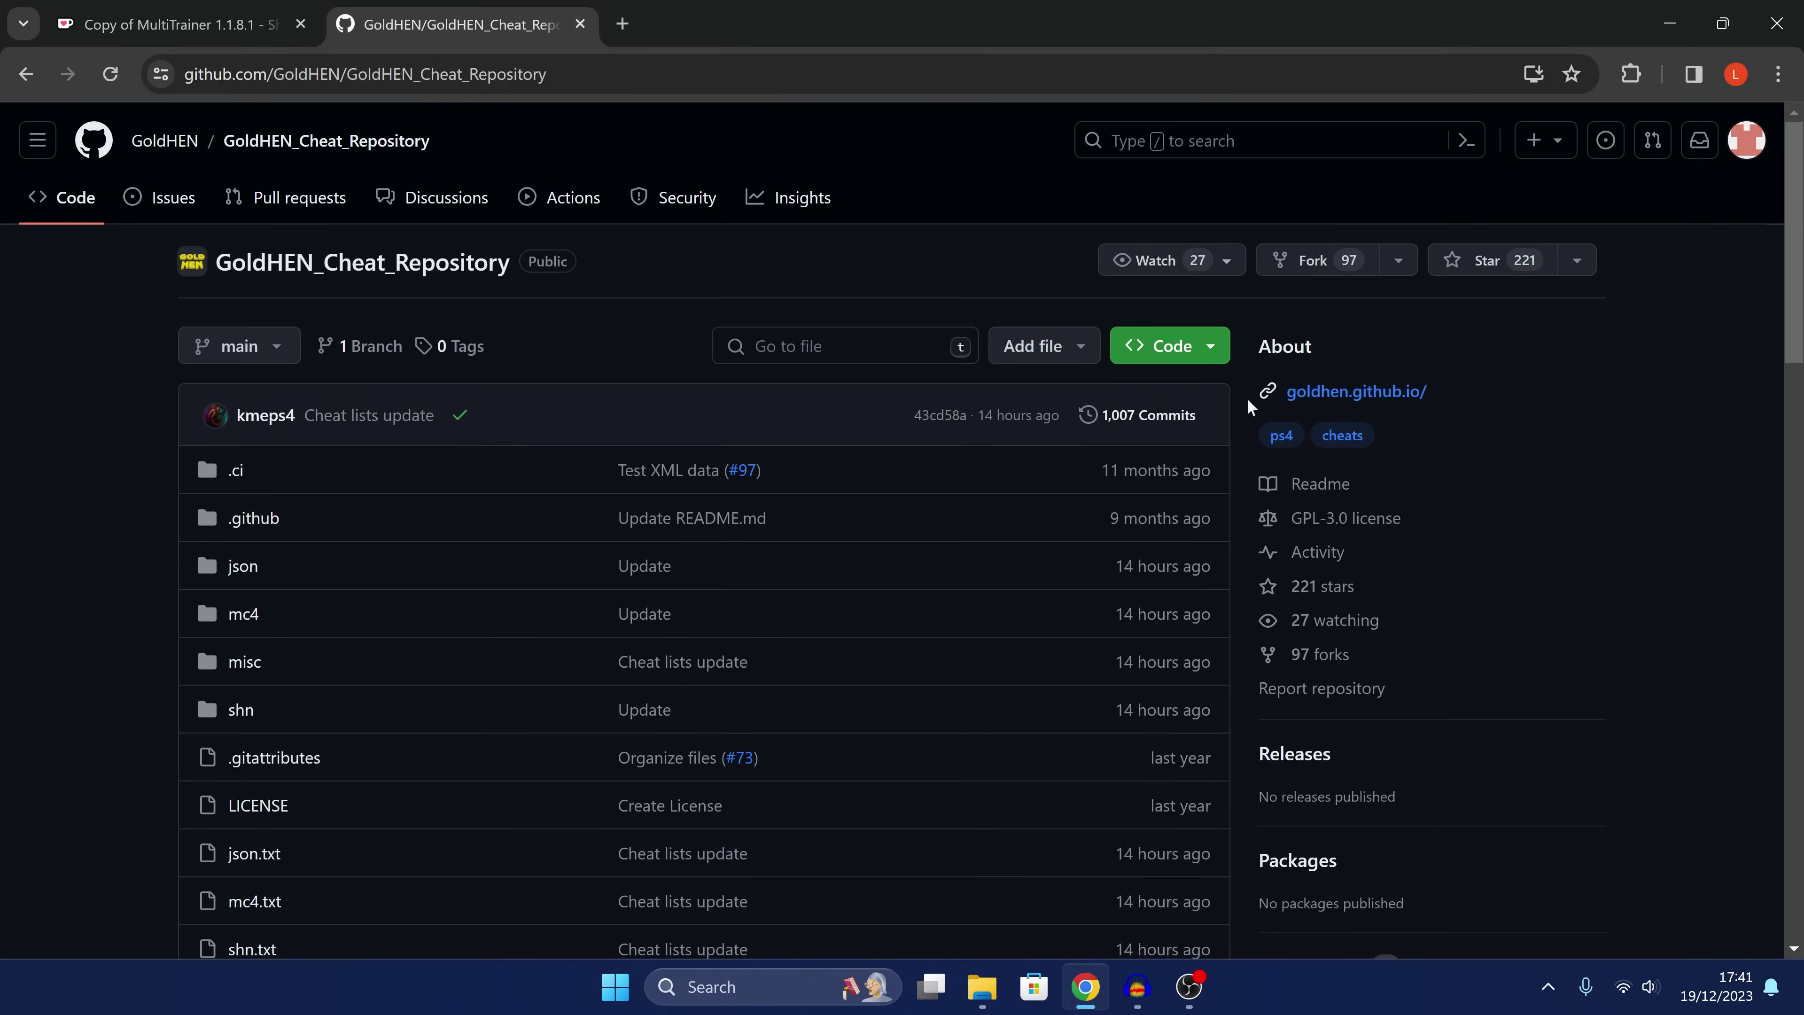
pyautogui.click(1666, 11)
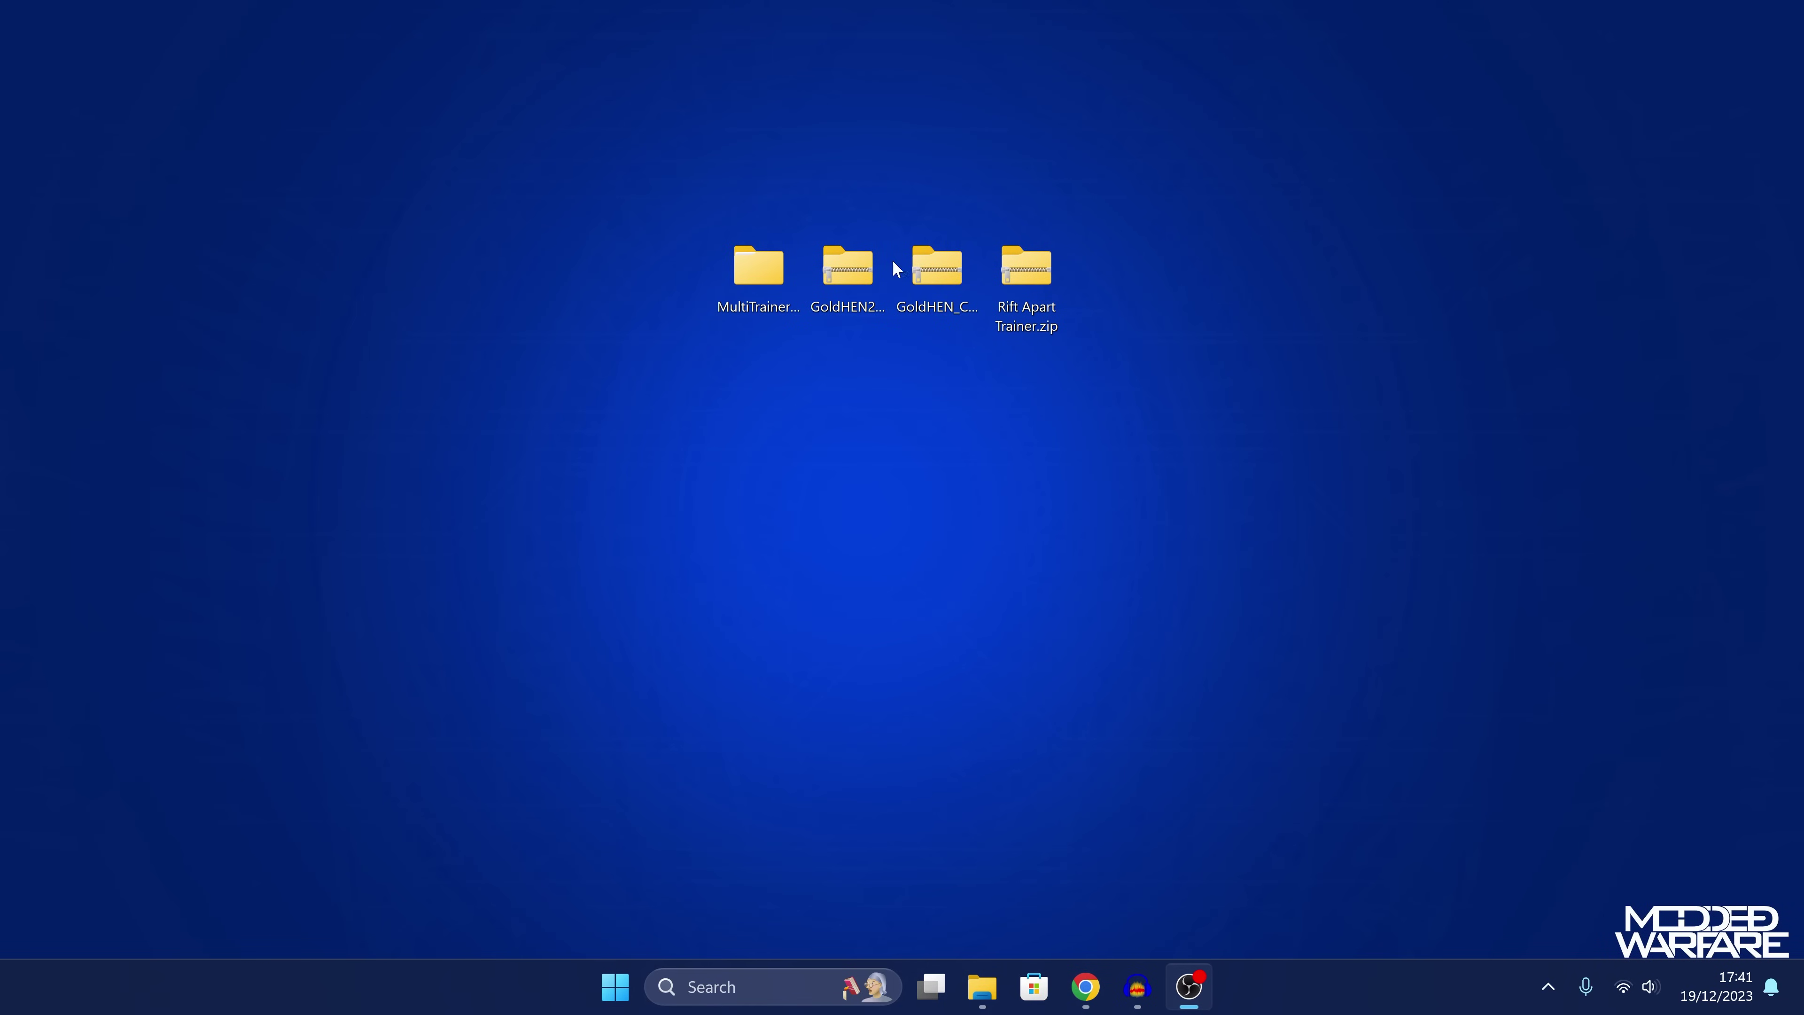
# Open the GoldHEN_Cheat_Repository-main archive from the desktop and select all files in its json folder
pyautogui.doubleClick(920, 283)
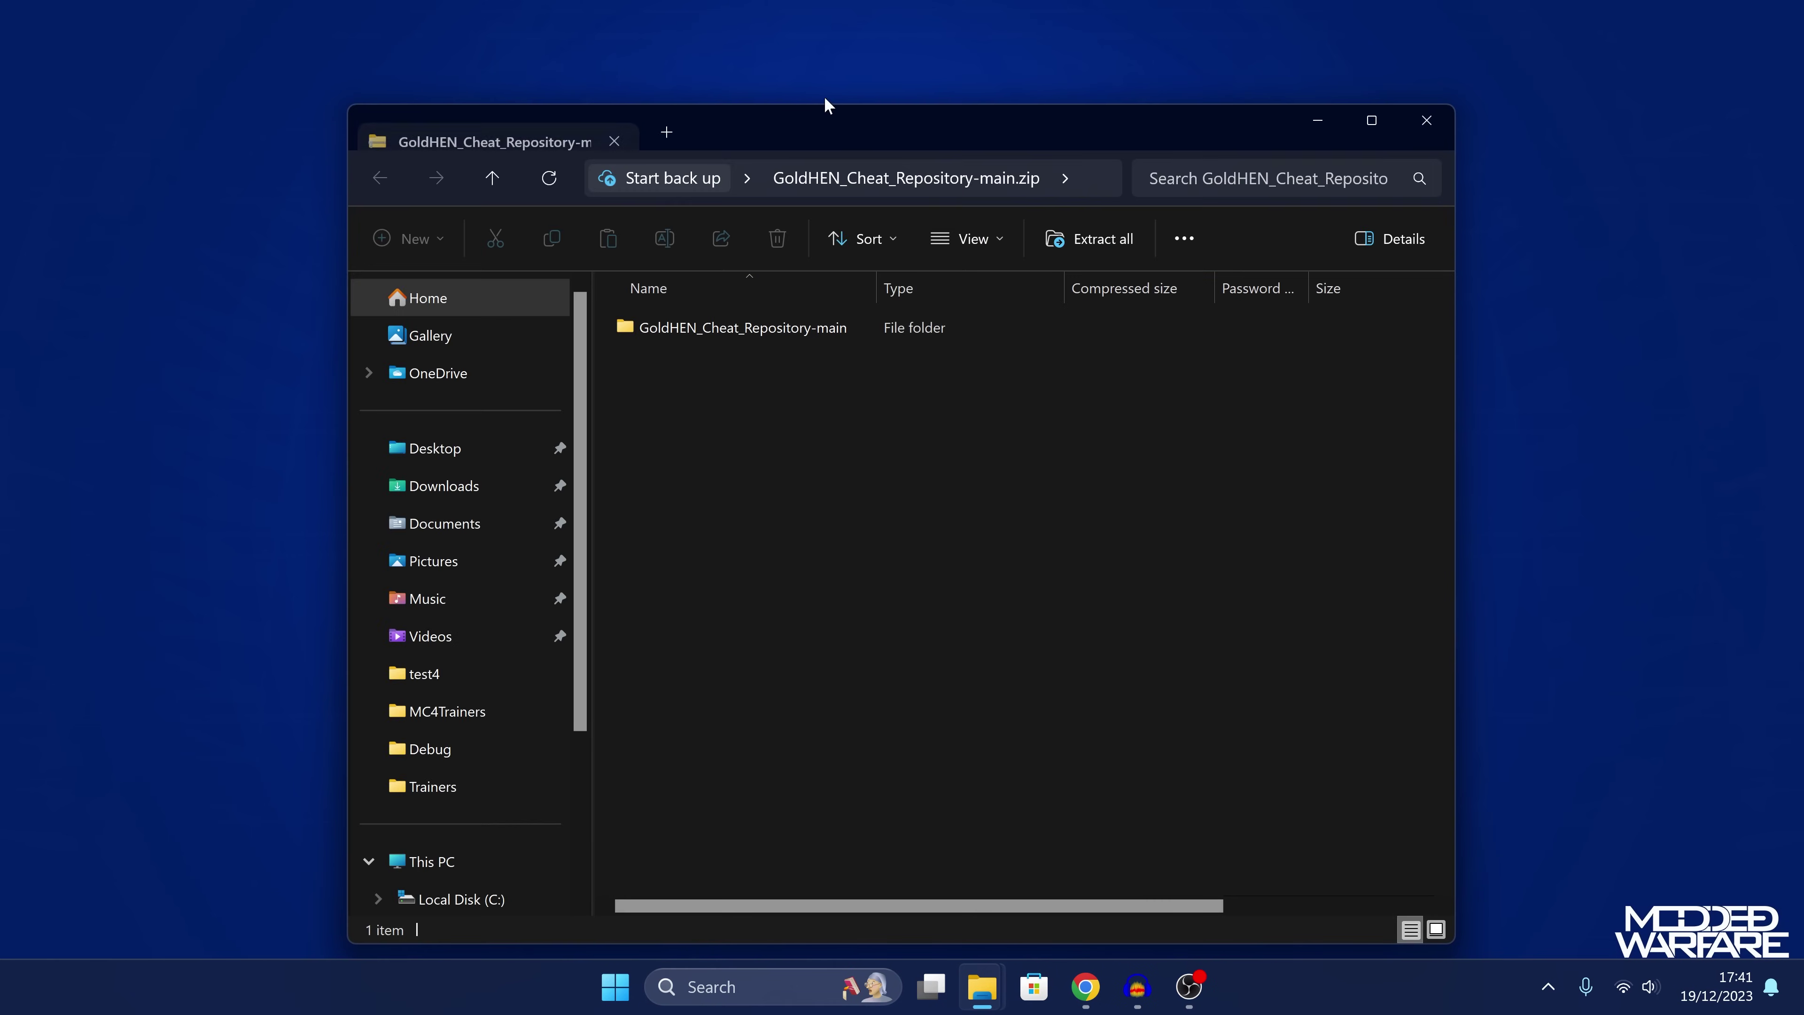
pyautogui.moveTo(825, 99); pyautogui.dragTo(1251, 75)
pyautogui.doubleClick(1192, 277)
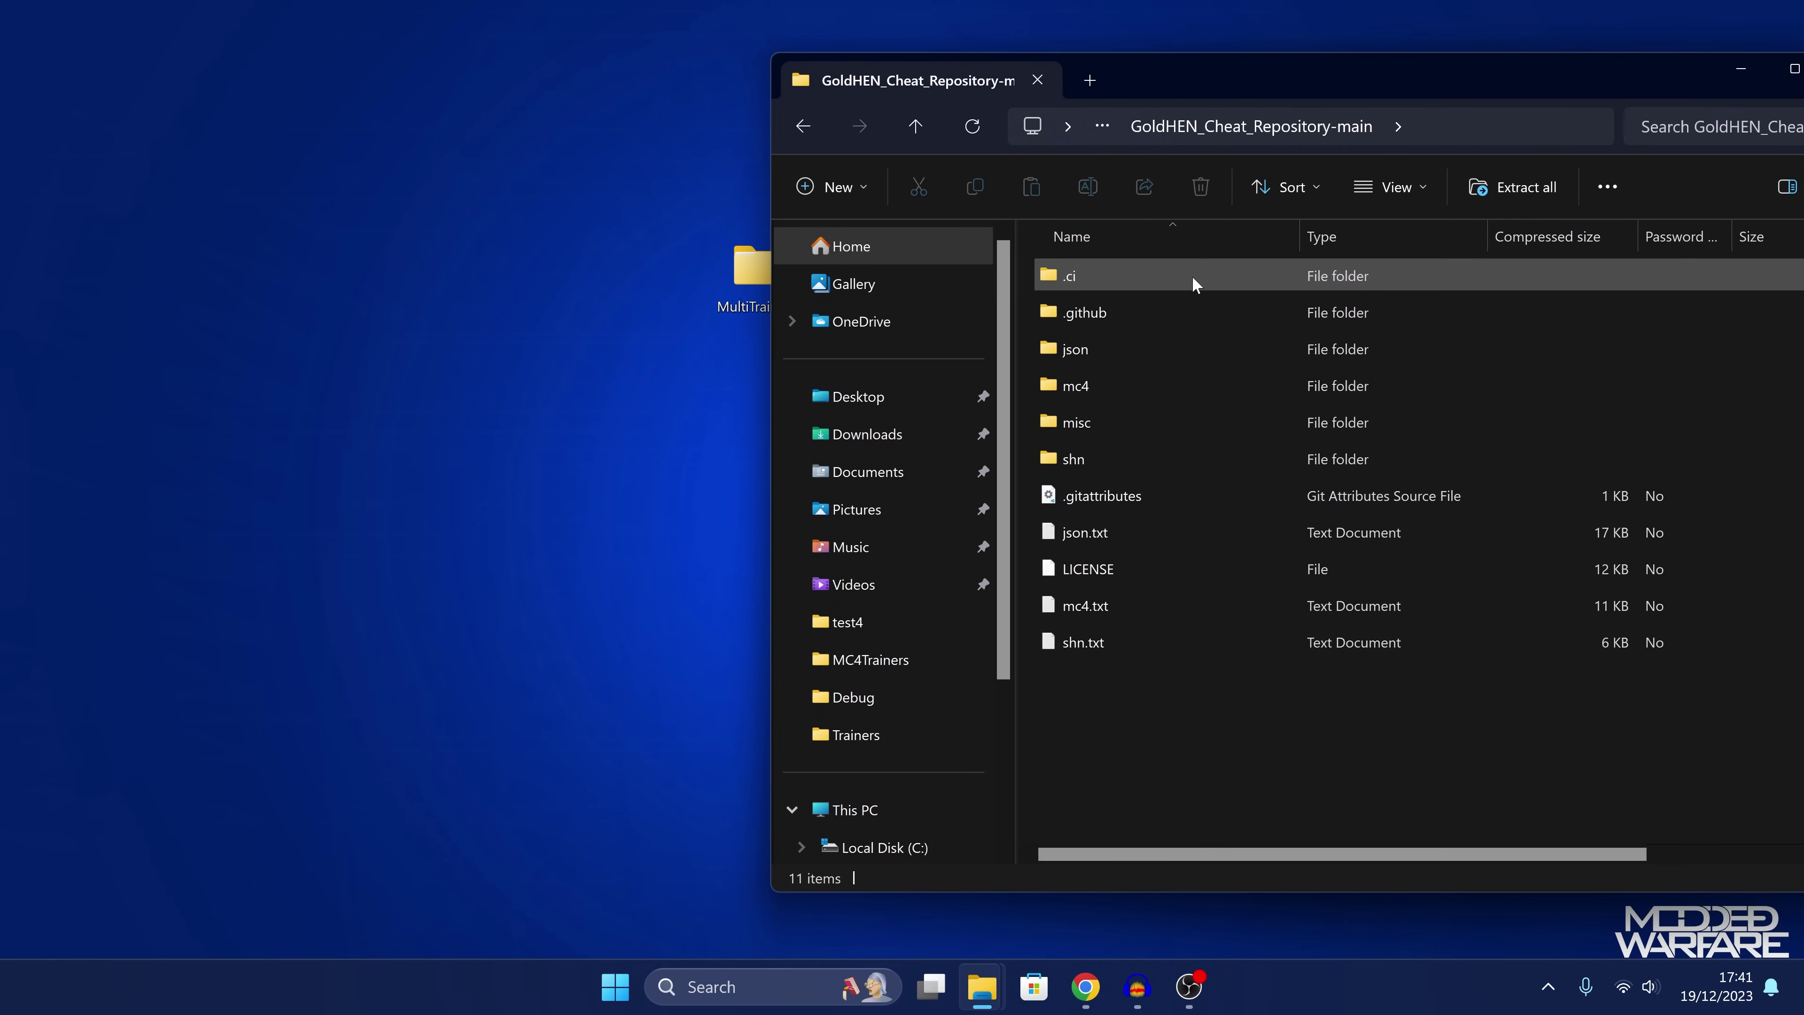
pyautogui.click(1086, 351)
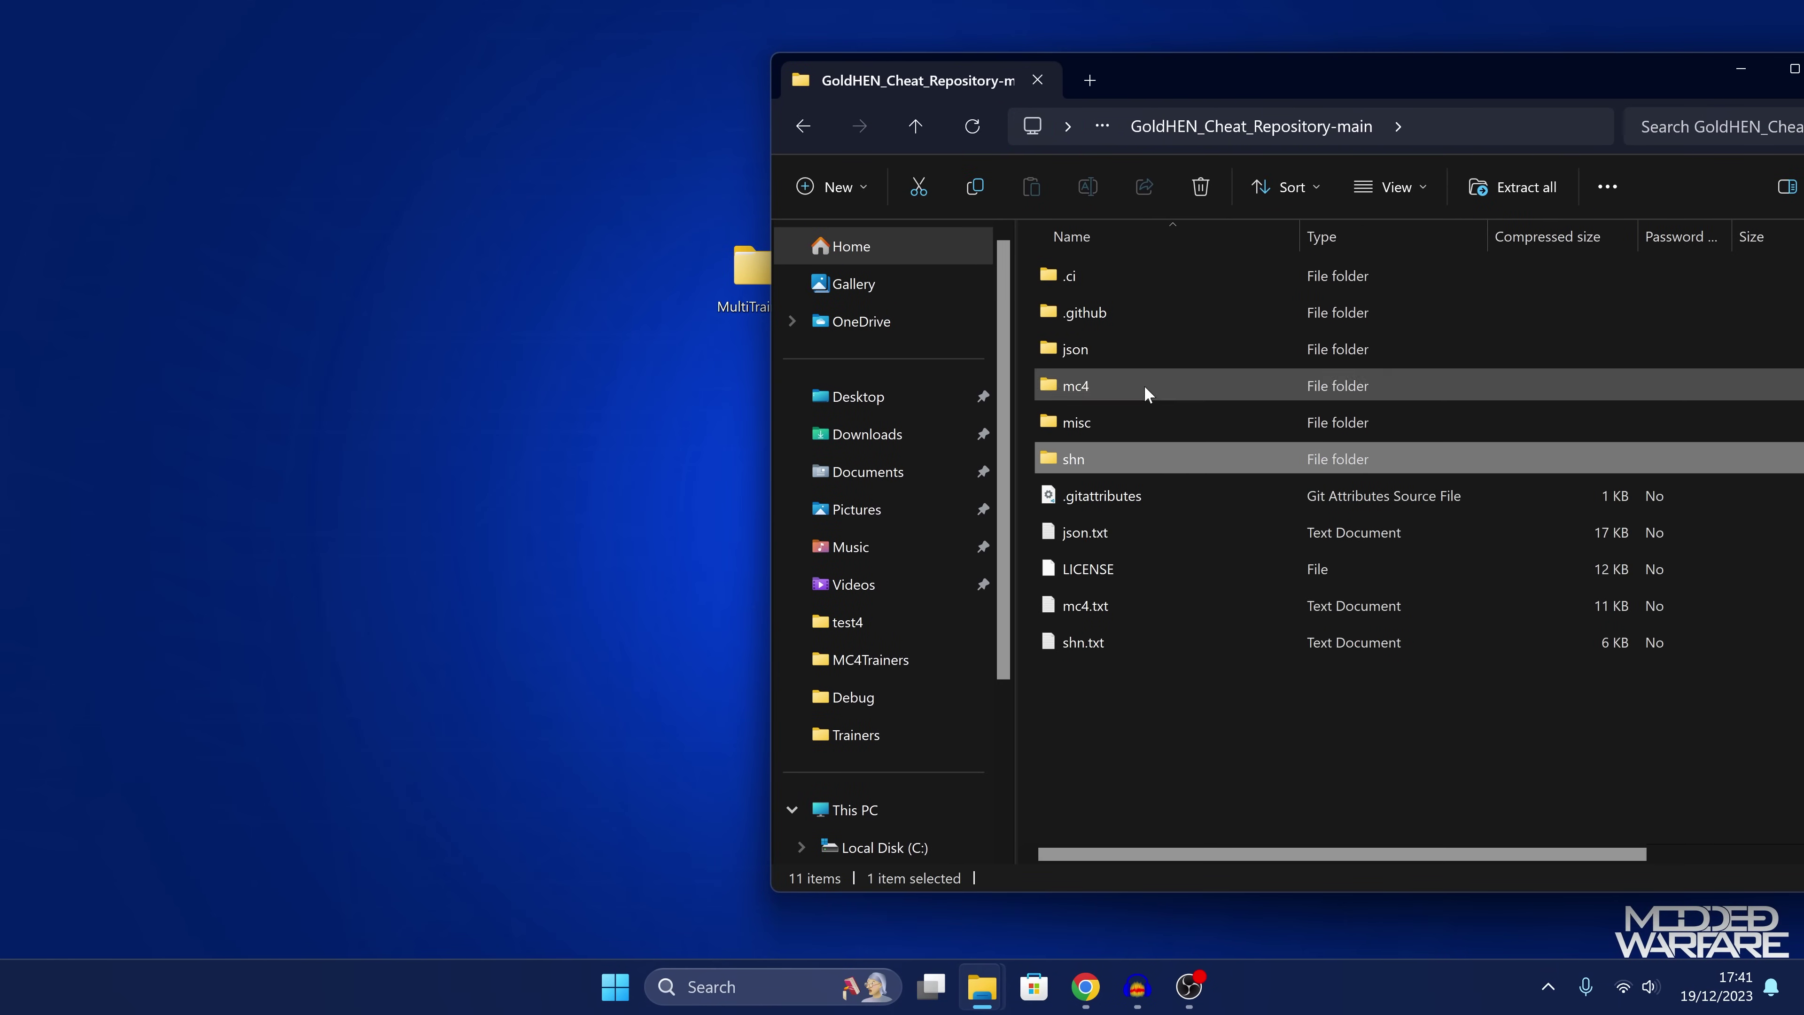
pyautogui.doubleClick(1149, 353)
pyautogui.hotkey('ctrl', 'a')
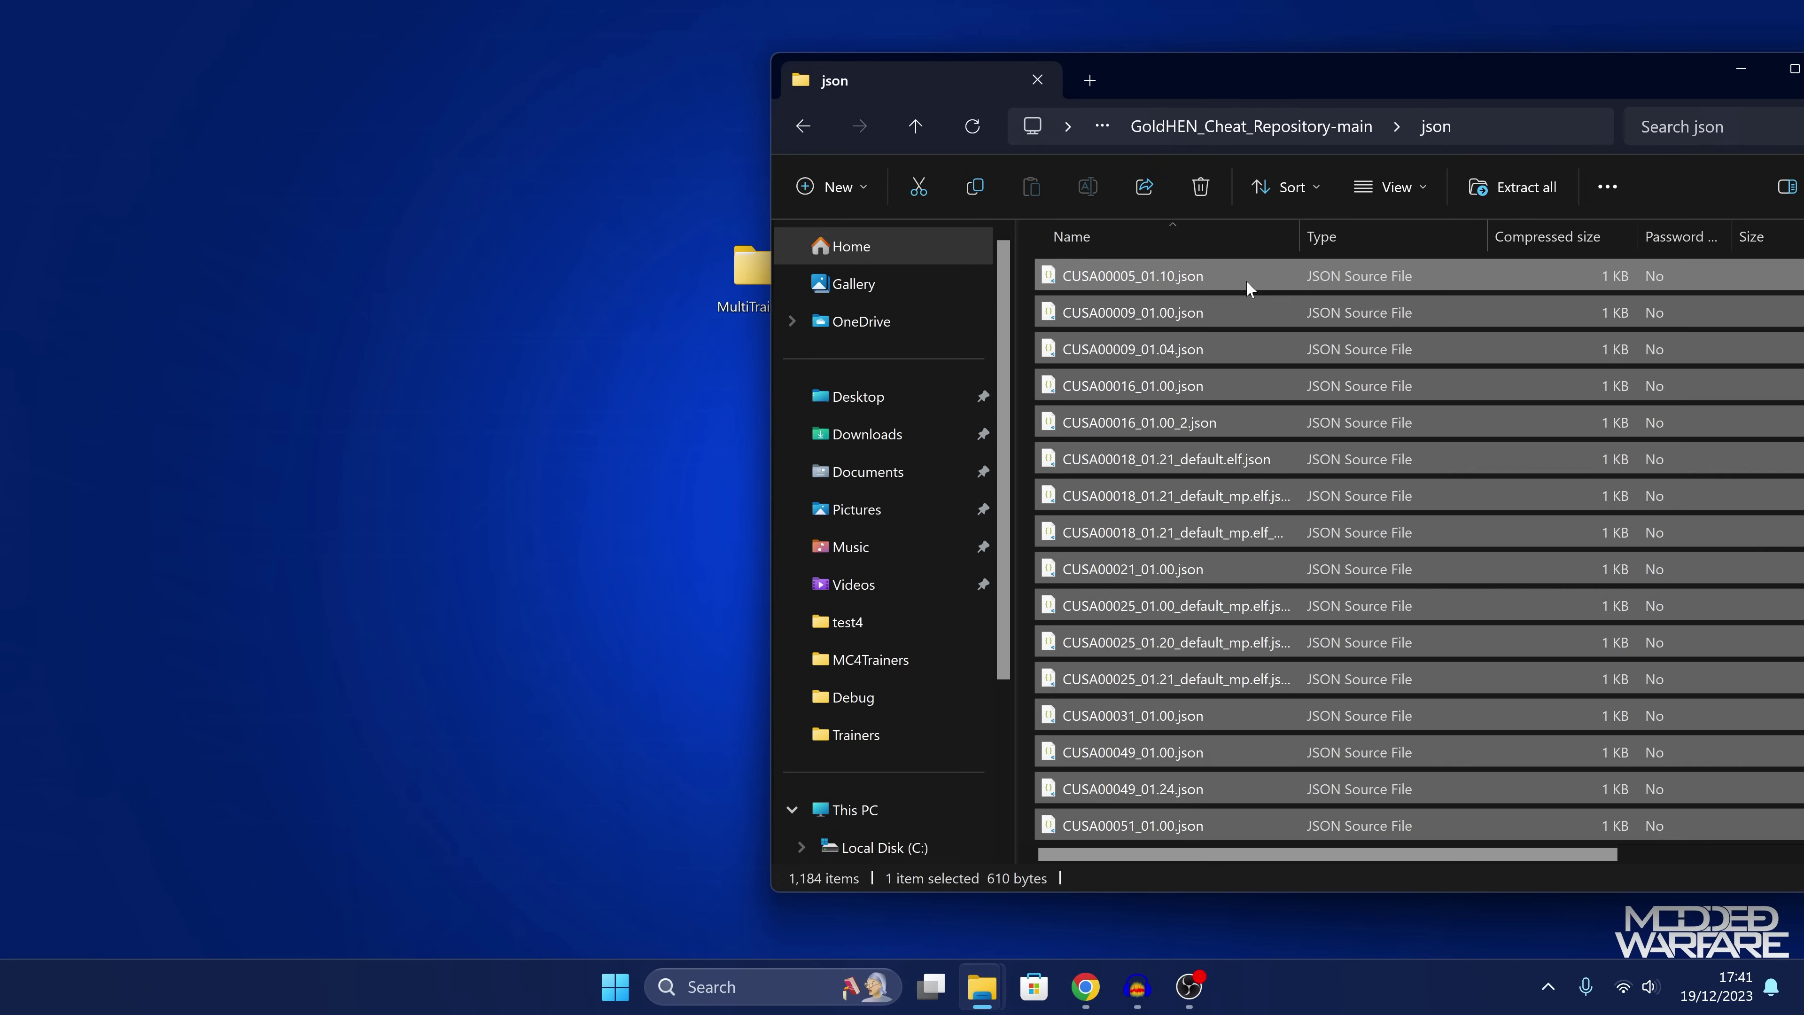
pyautogui.moveTo(1285, 62); pyautogui.dragTo(1300, 56)
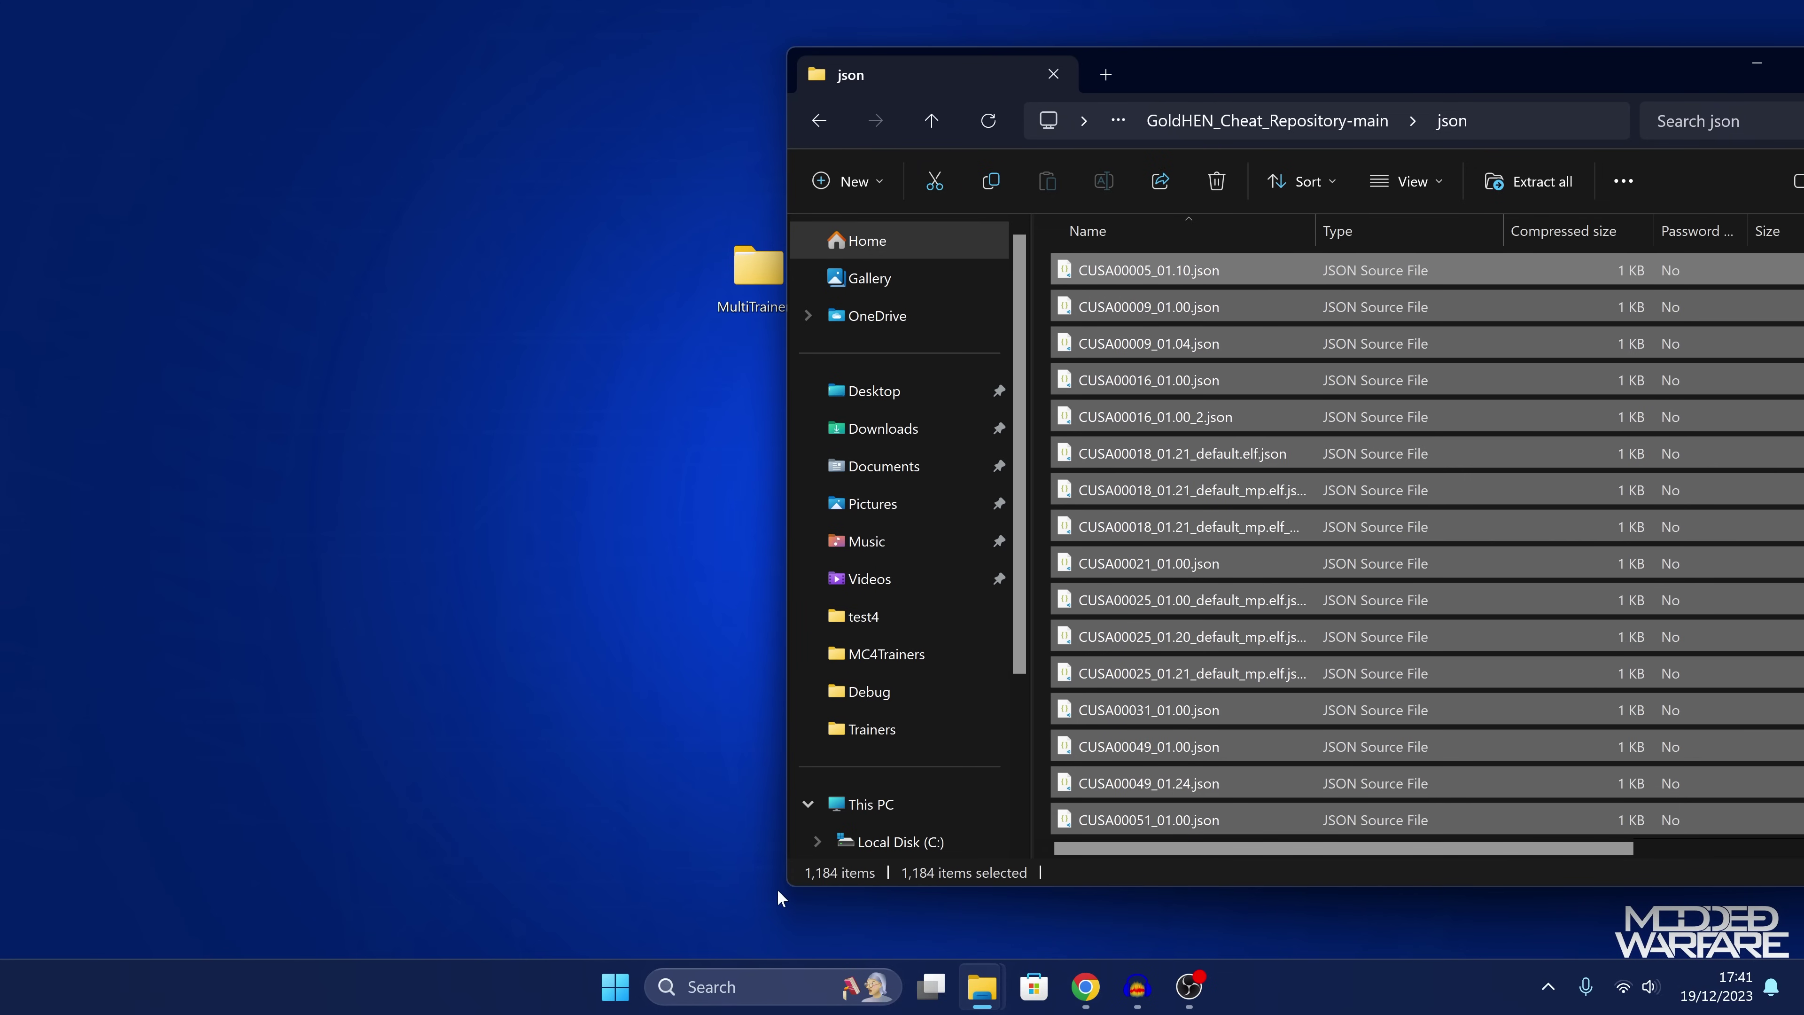
# Restore the Trainers window beside the archive and copy all the selected json cheat files into JsonTrainers
pyautogui.click(973, 986)
pyautogui.click(837, 894)
pyautogui.moveTo(802, 119); pyautogui.dragTo(500, 92)
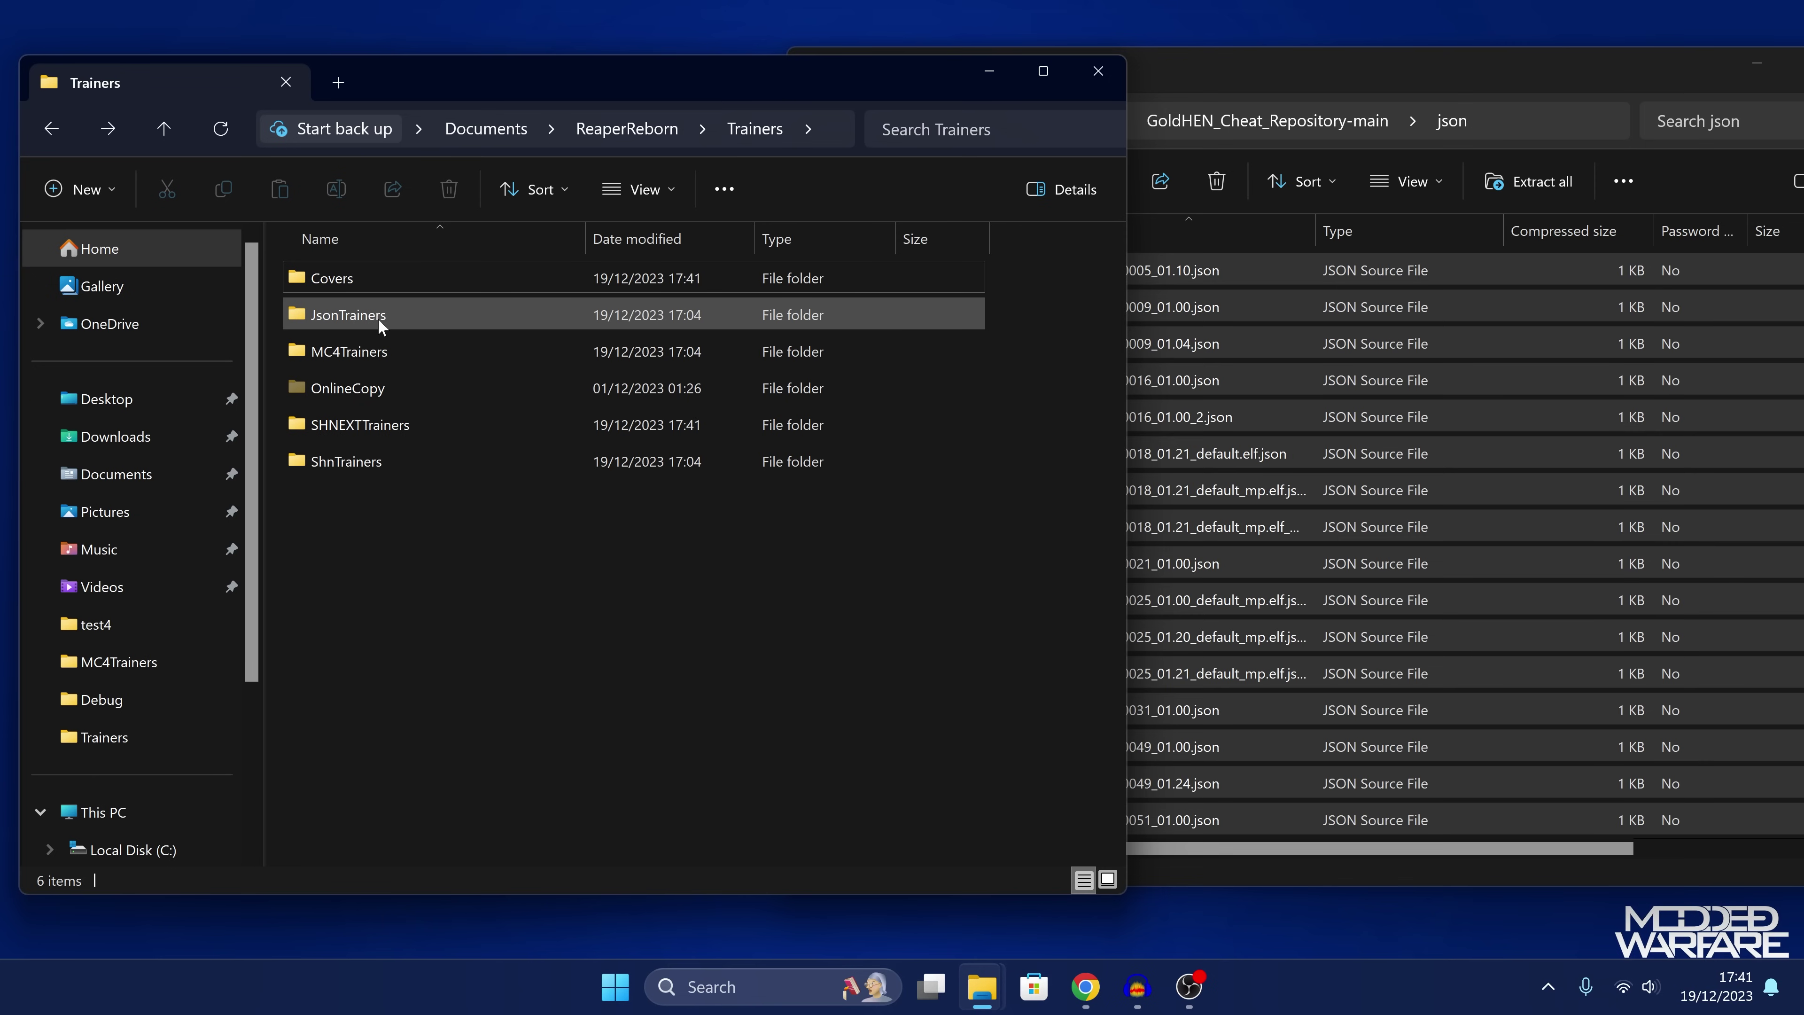
pyautogui.click(415, 319)
pyautogui.moveTo(1281, 73); pyautogui.dragTo(1345, 71)
pyautogui.moveTo(1190, 265); pyautogui.dragTo(339, 312)
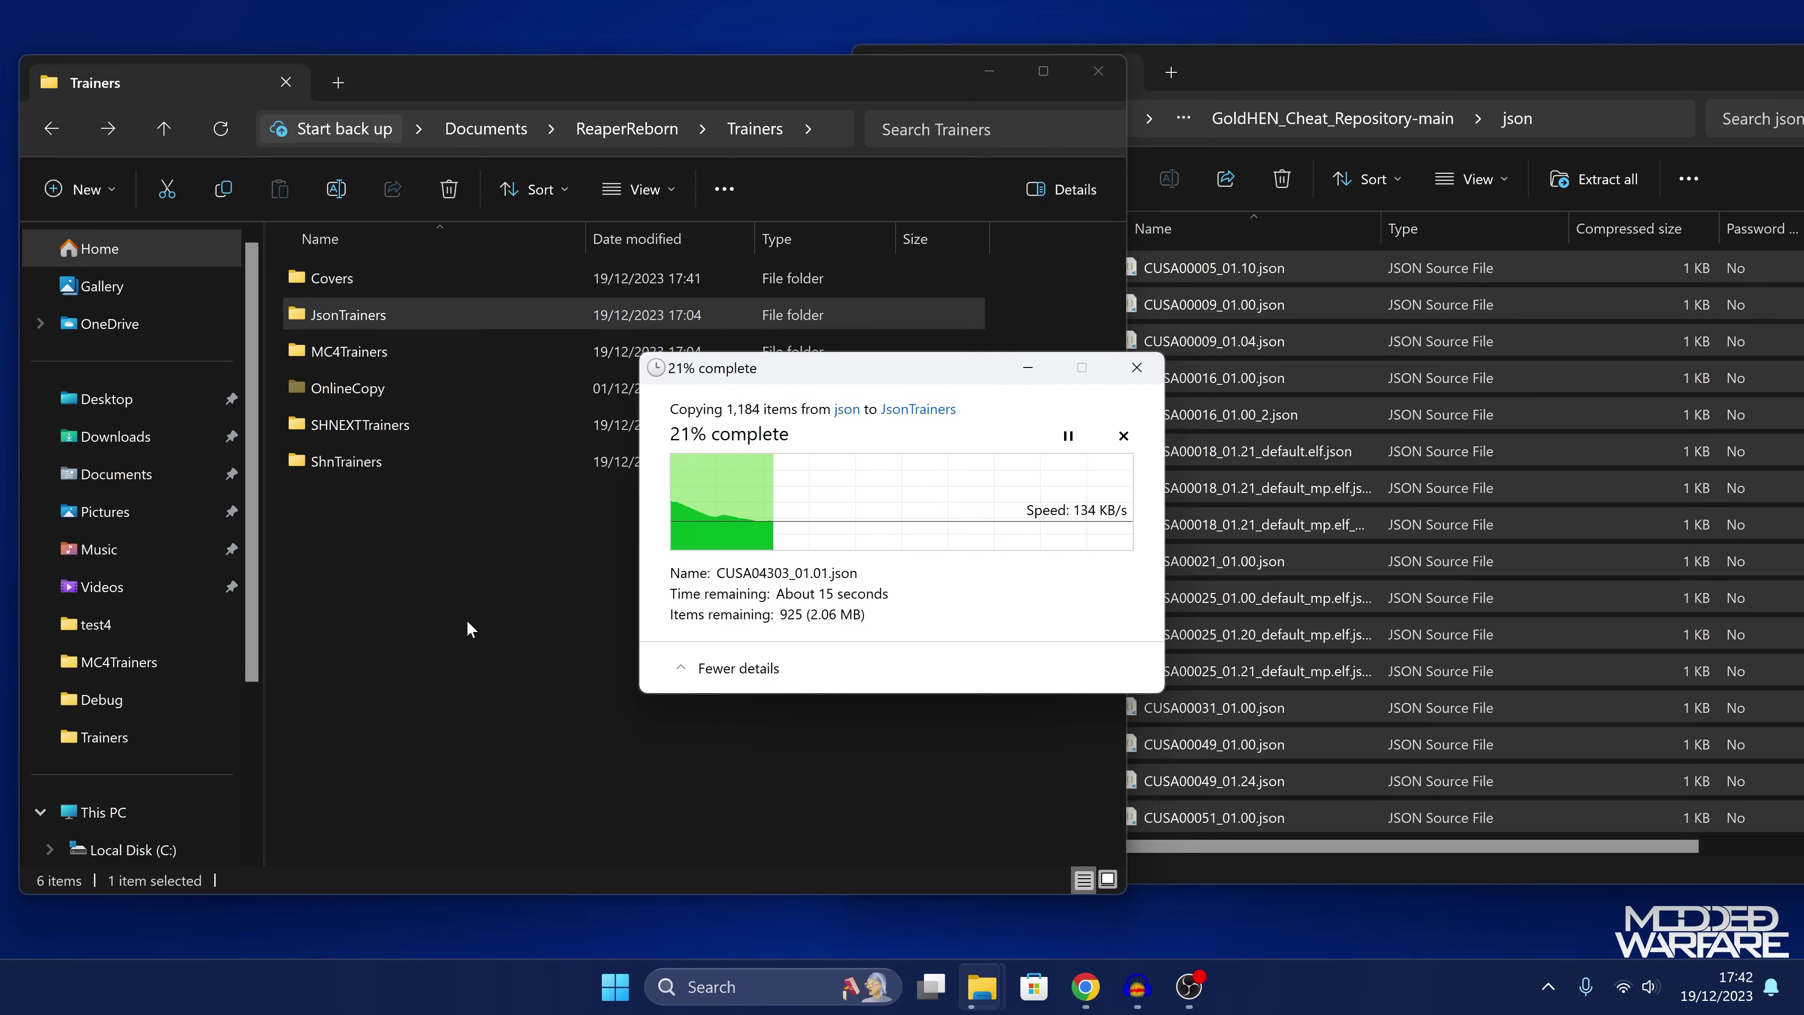
# Go up to the archive's mc4 folder, select all its files and copy them into MC4Trainers
pyautogui.click(1270, 499)
pyautogui.hotkey('alt', 'Up')
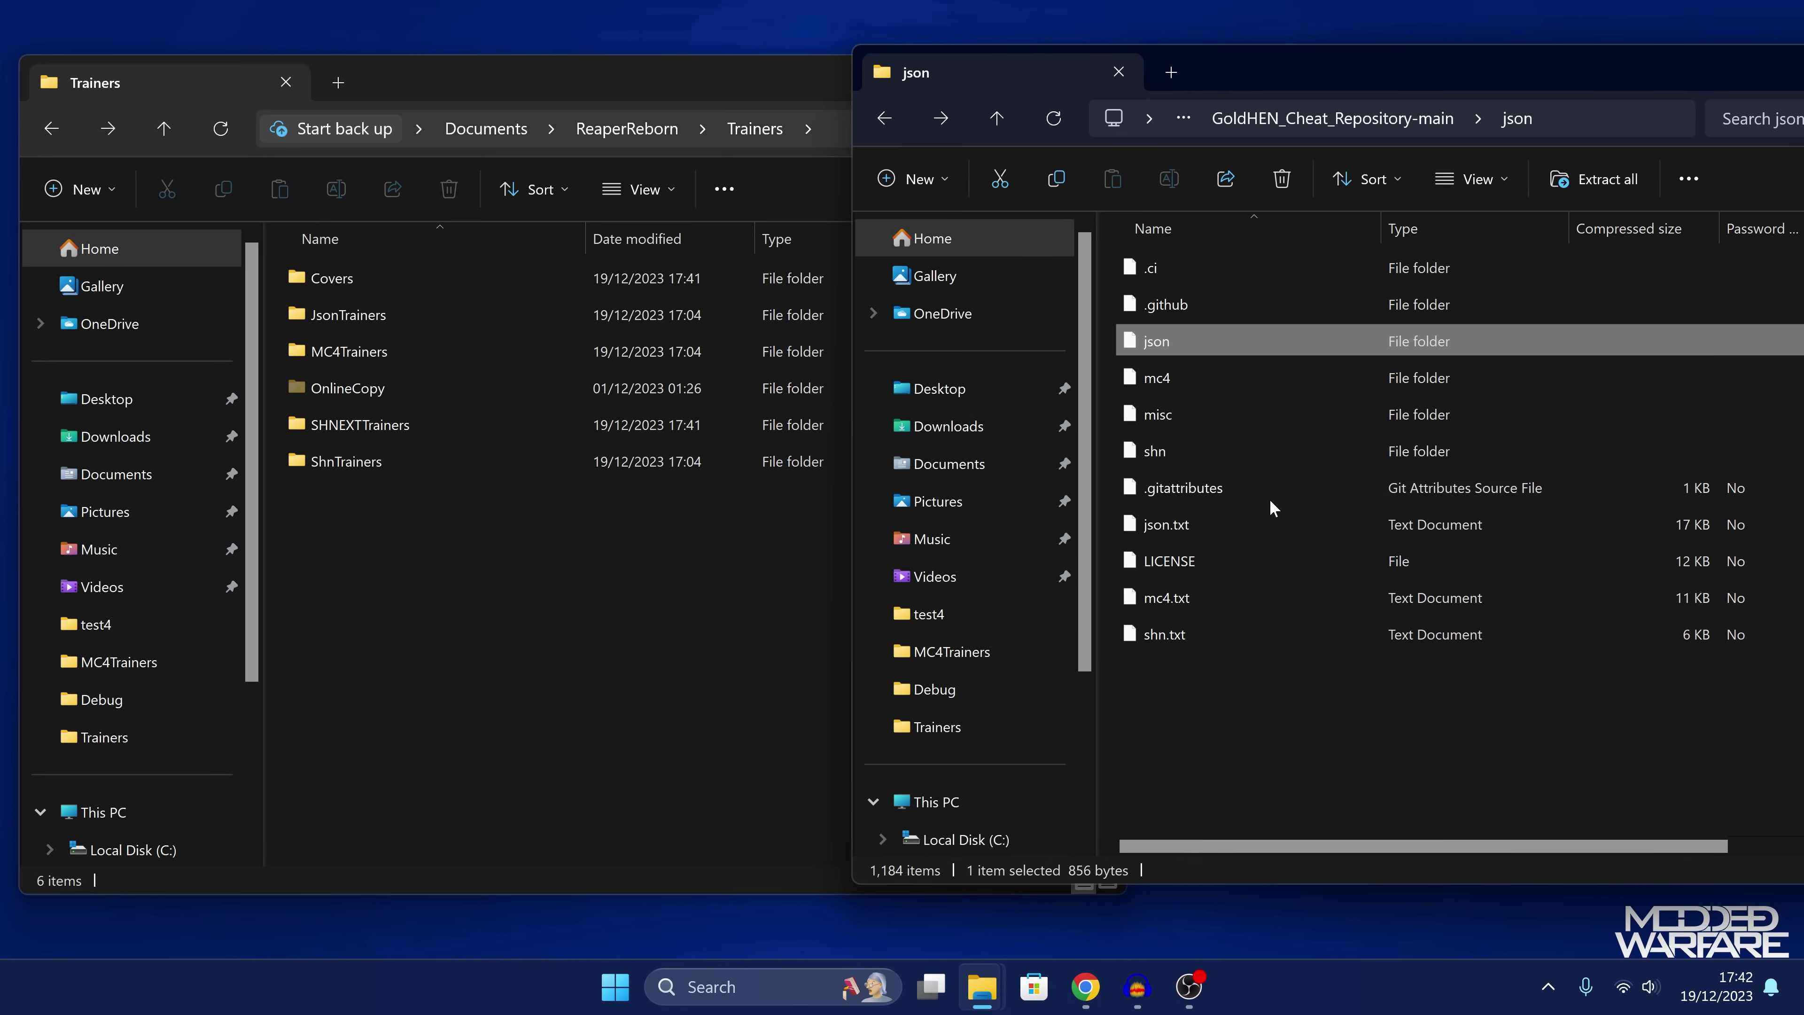
pyautogui.doubleClick(1196, 371)
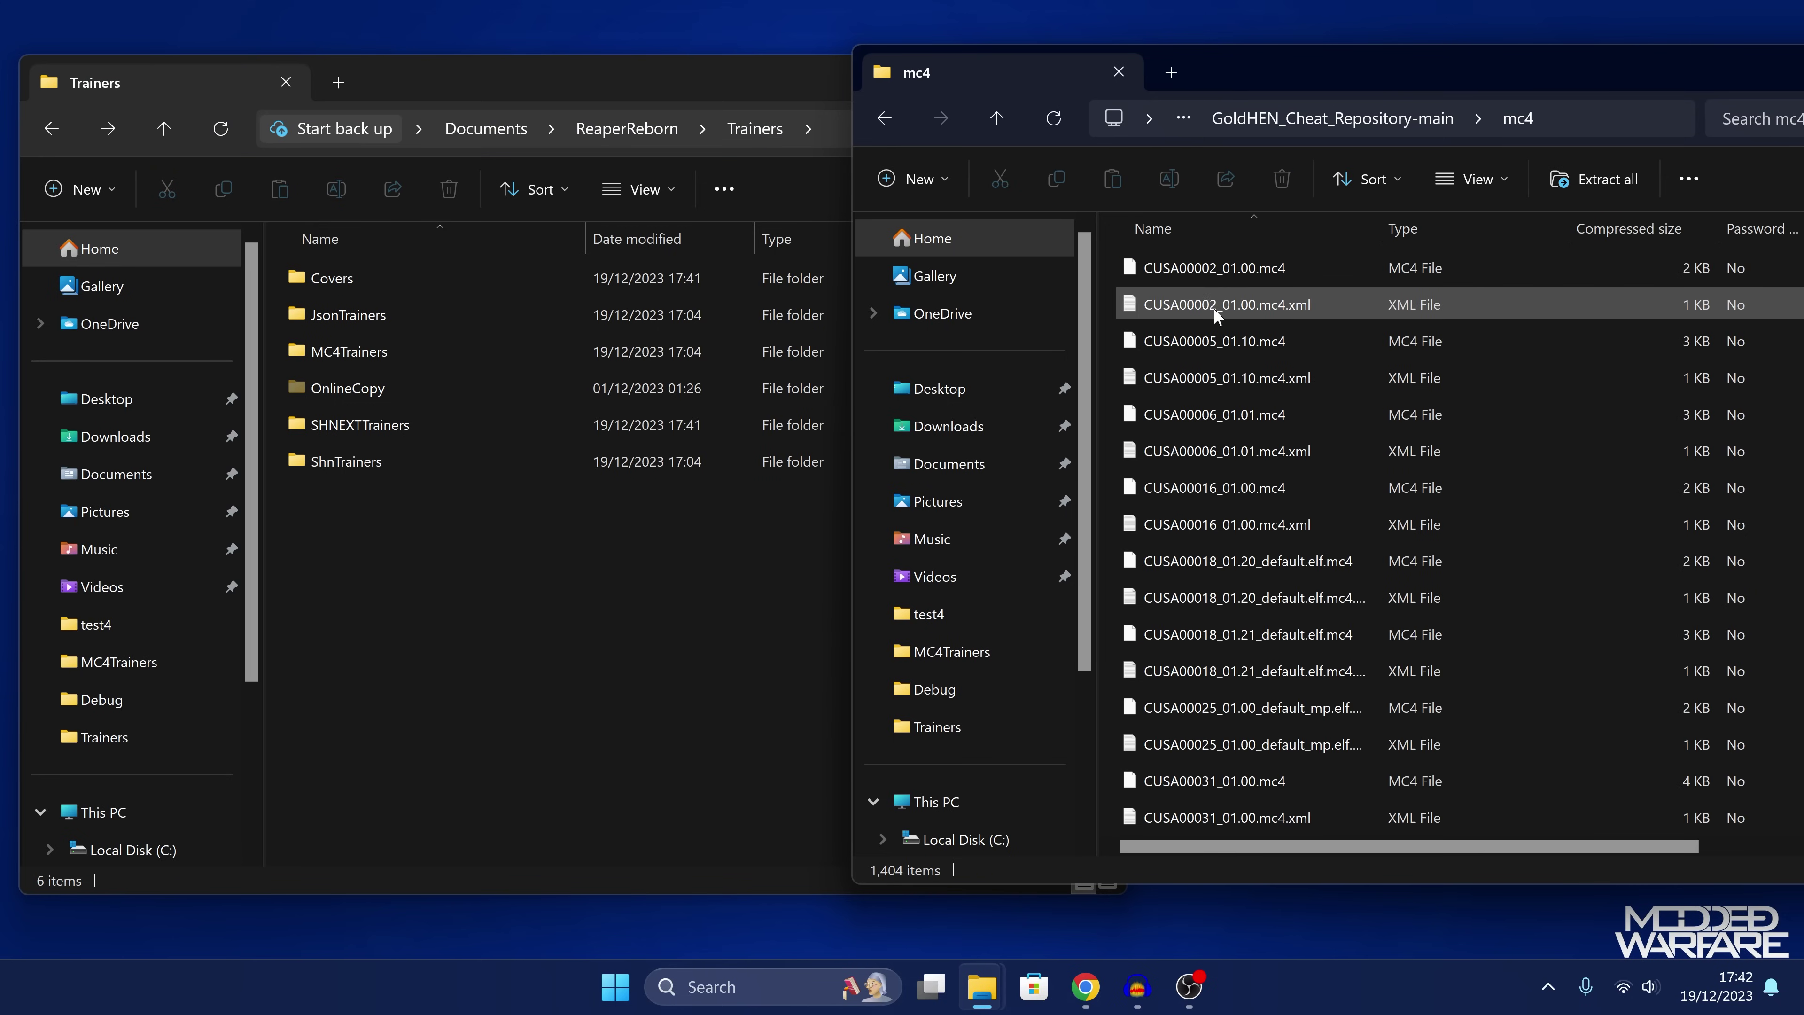
pyautogui.hotkey('ctrl', 'a')
pyautogui.moveTo(1228, 281); pyautogui.dragTo(427, 357)
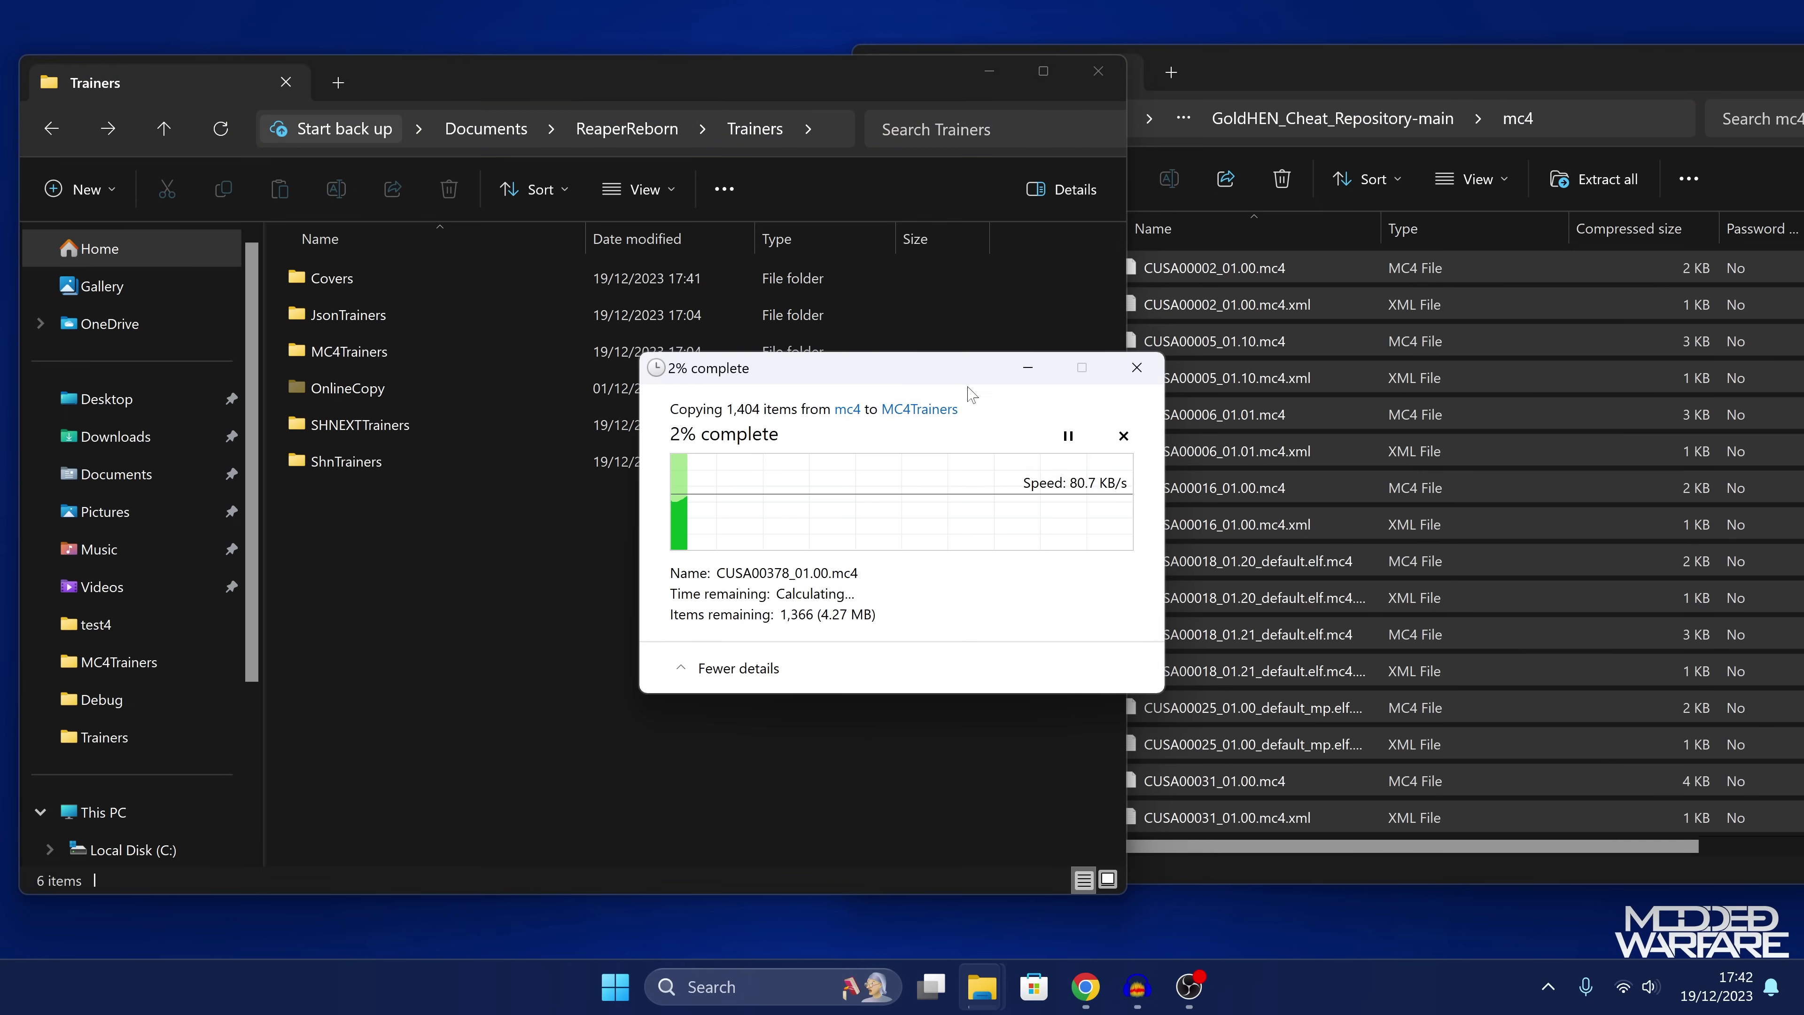
# Copy all files from the archive's shn folder into ShnTrainers and close the archive window
pyautogui.click(1347, 440)
pyautogui.hotkey('alt', 'Up')
pyautogui.doubleClick(1210, 411)
pyautogui.hotkey('ctrl', 'a')
pyautogui.moveTo(1209, 278); pyautogui.dragTo(397, 470)
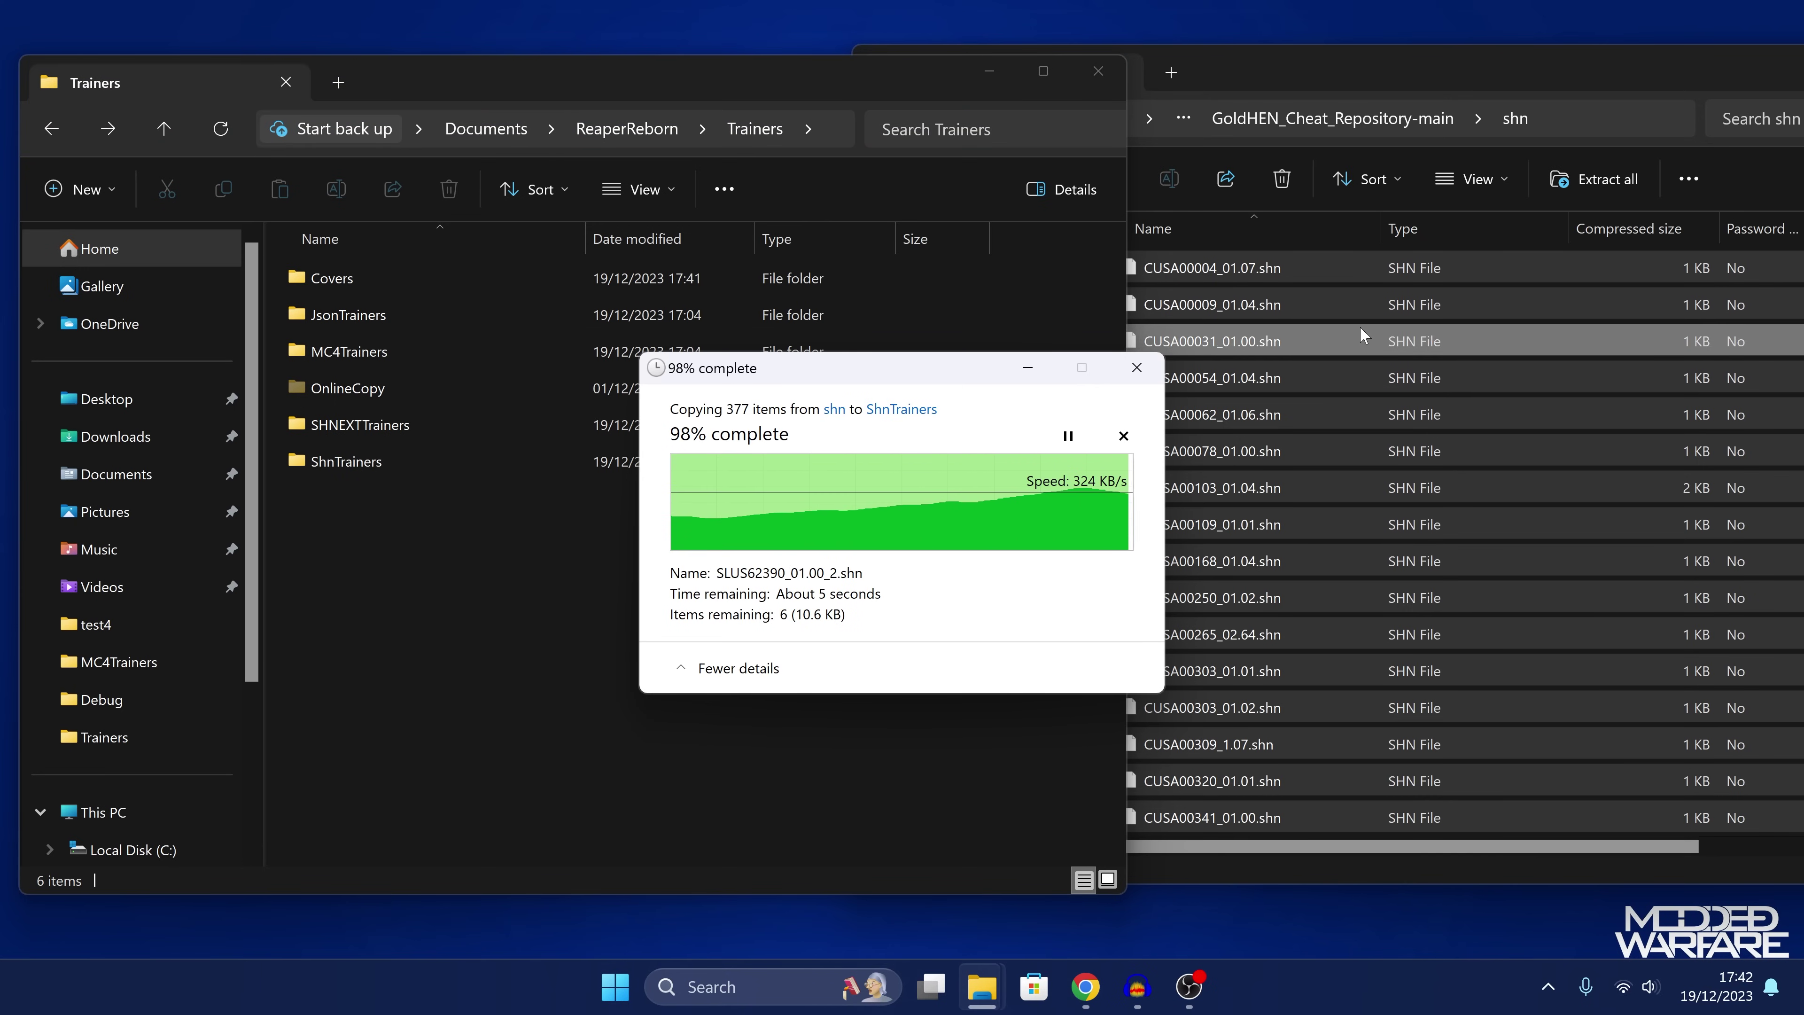
pyautogui.moveTo(1403, 76); pyautogui.dragTo(1182, 123)
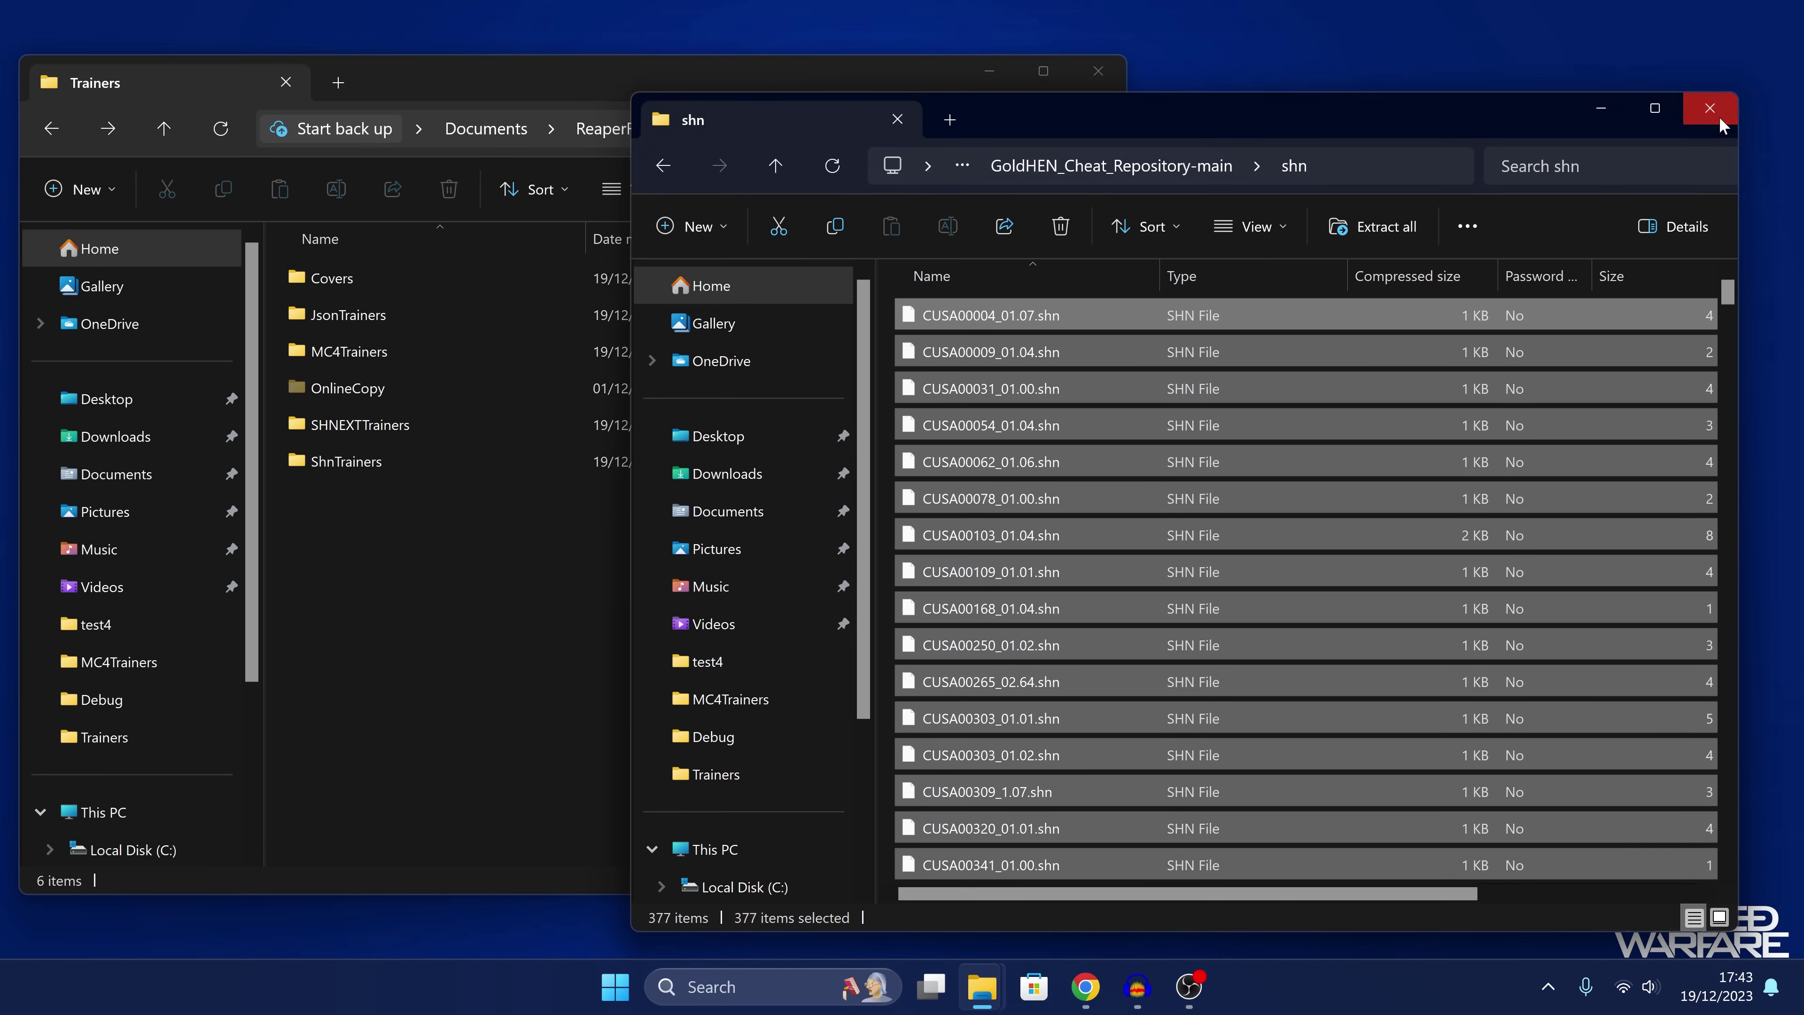
pyautogui.click(1718, 117)
# Open JsonTrainers to examine how the copied files are named and return to the Trainers folder
pyautogui.moveTo(600, 88); pyautogui.dragTo(666, 155)
pyautogui.doubleClick(567, 375)
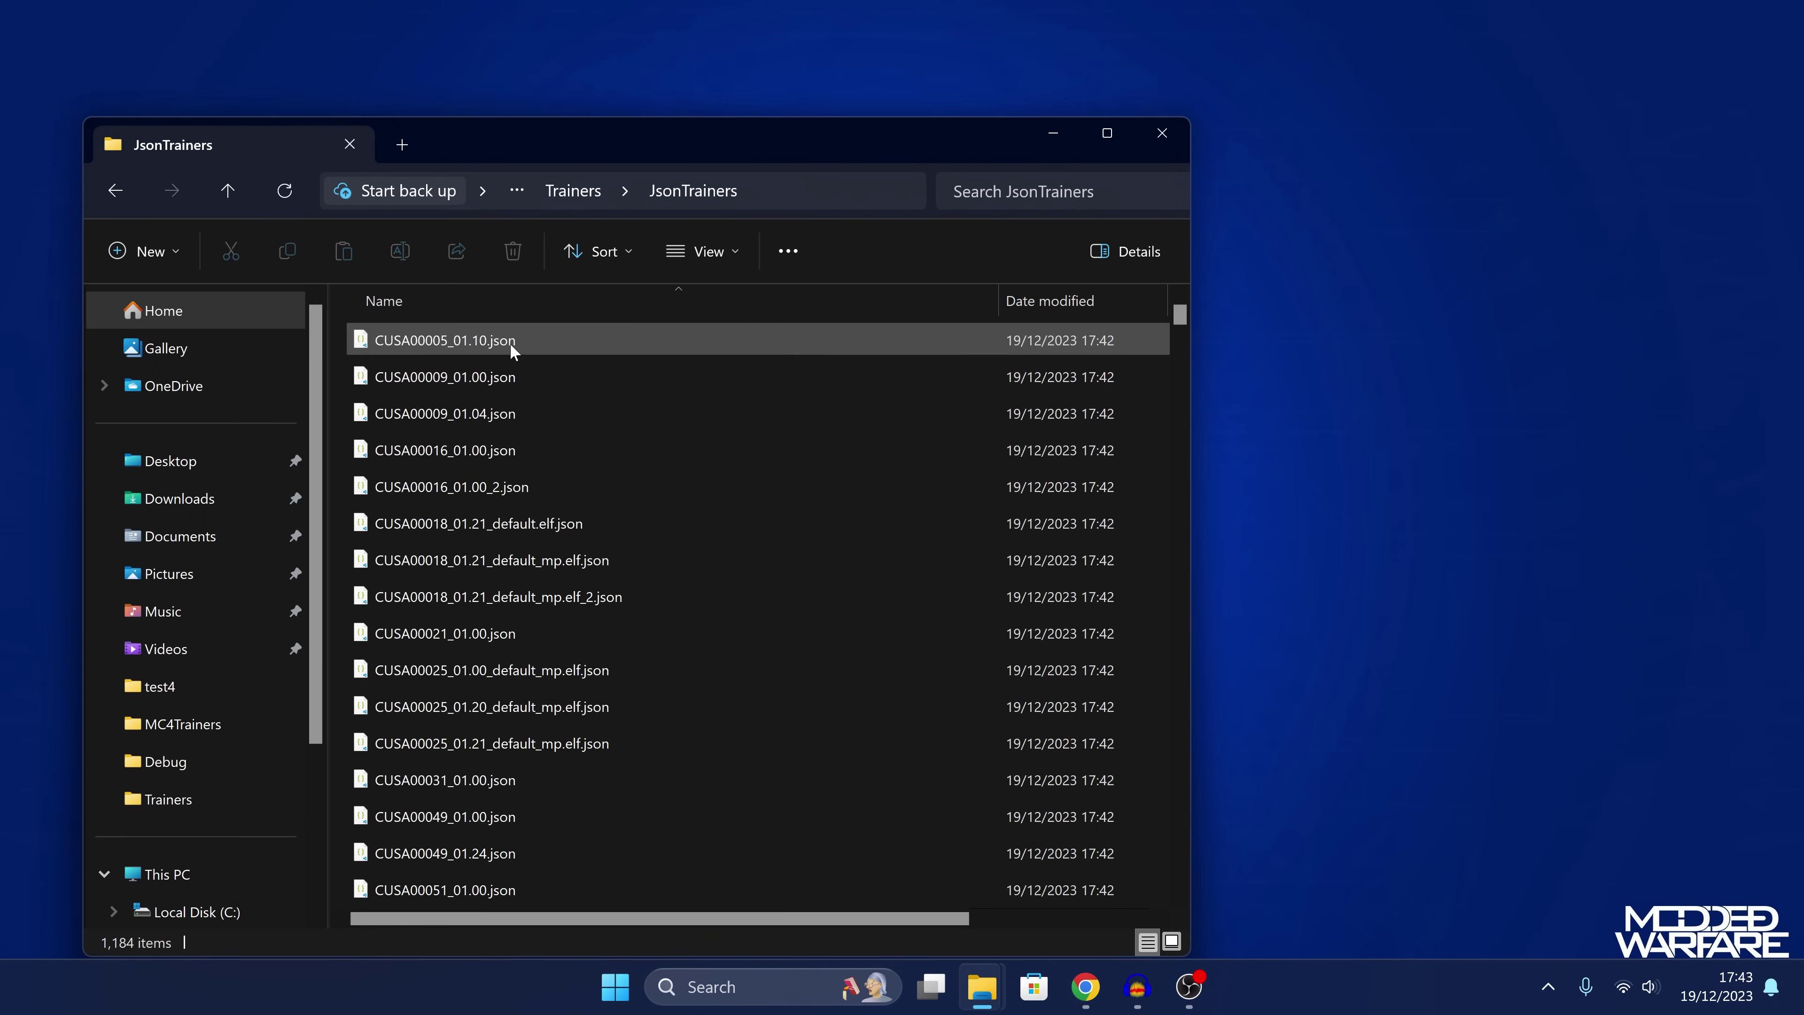
pyautogui.click(575, 388)
pyautogui.hotkey('alt', 'Left')
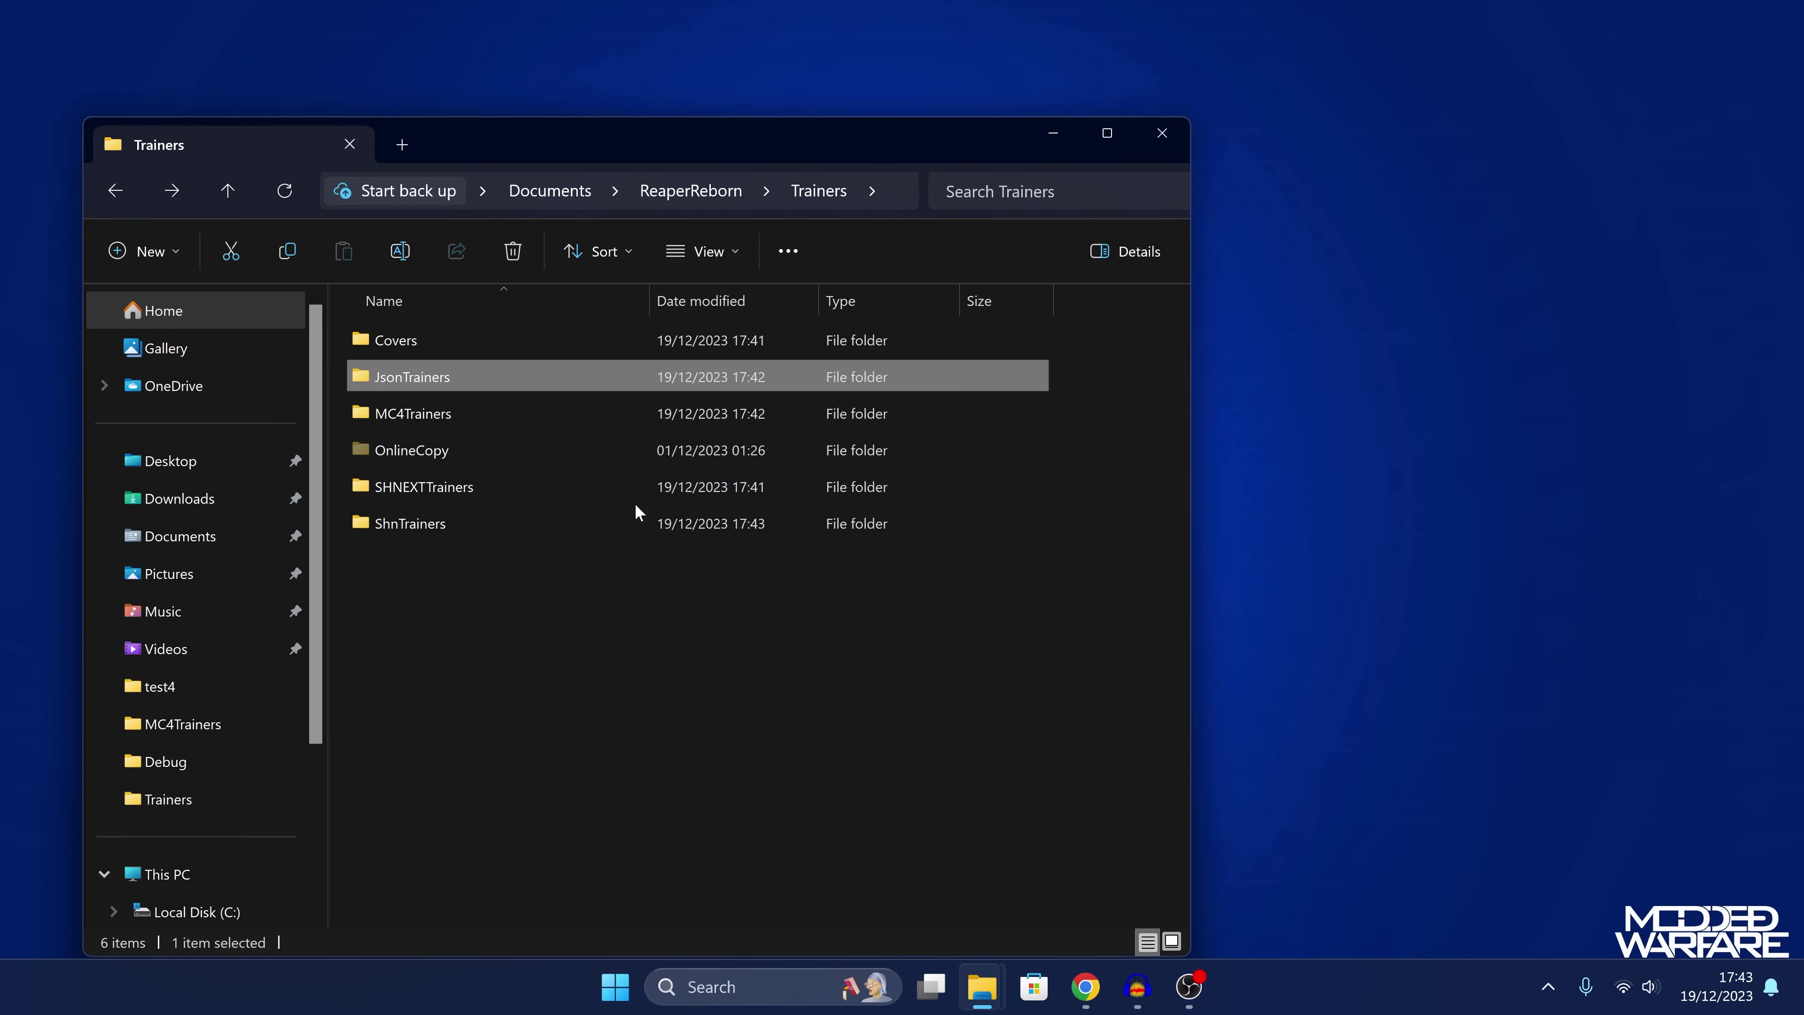
# Open the GoldHEN2MultiTrainer archive from the desktop and copy GoldHEN2TrainerII.exe and Newtonsoft.Json.dll into the Trainers folder
pyautogui.moveTo(742, 143); pyautogui.dragTo(865, 381)
pyautogui.click(935, 305)
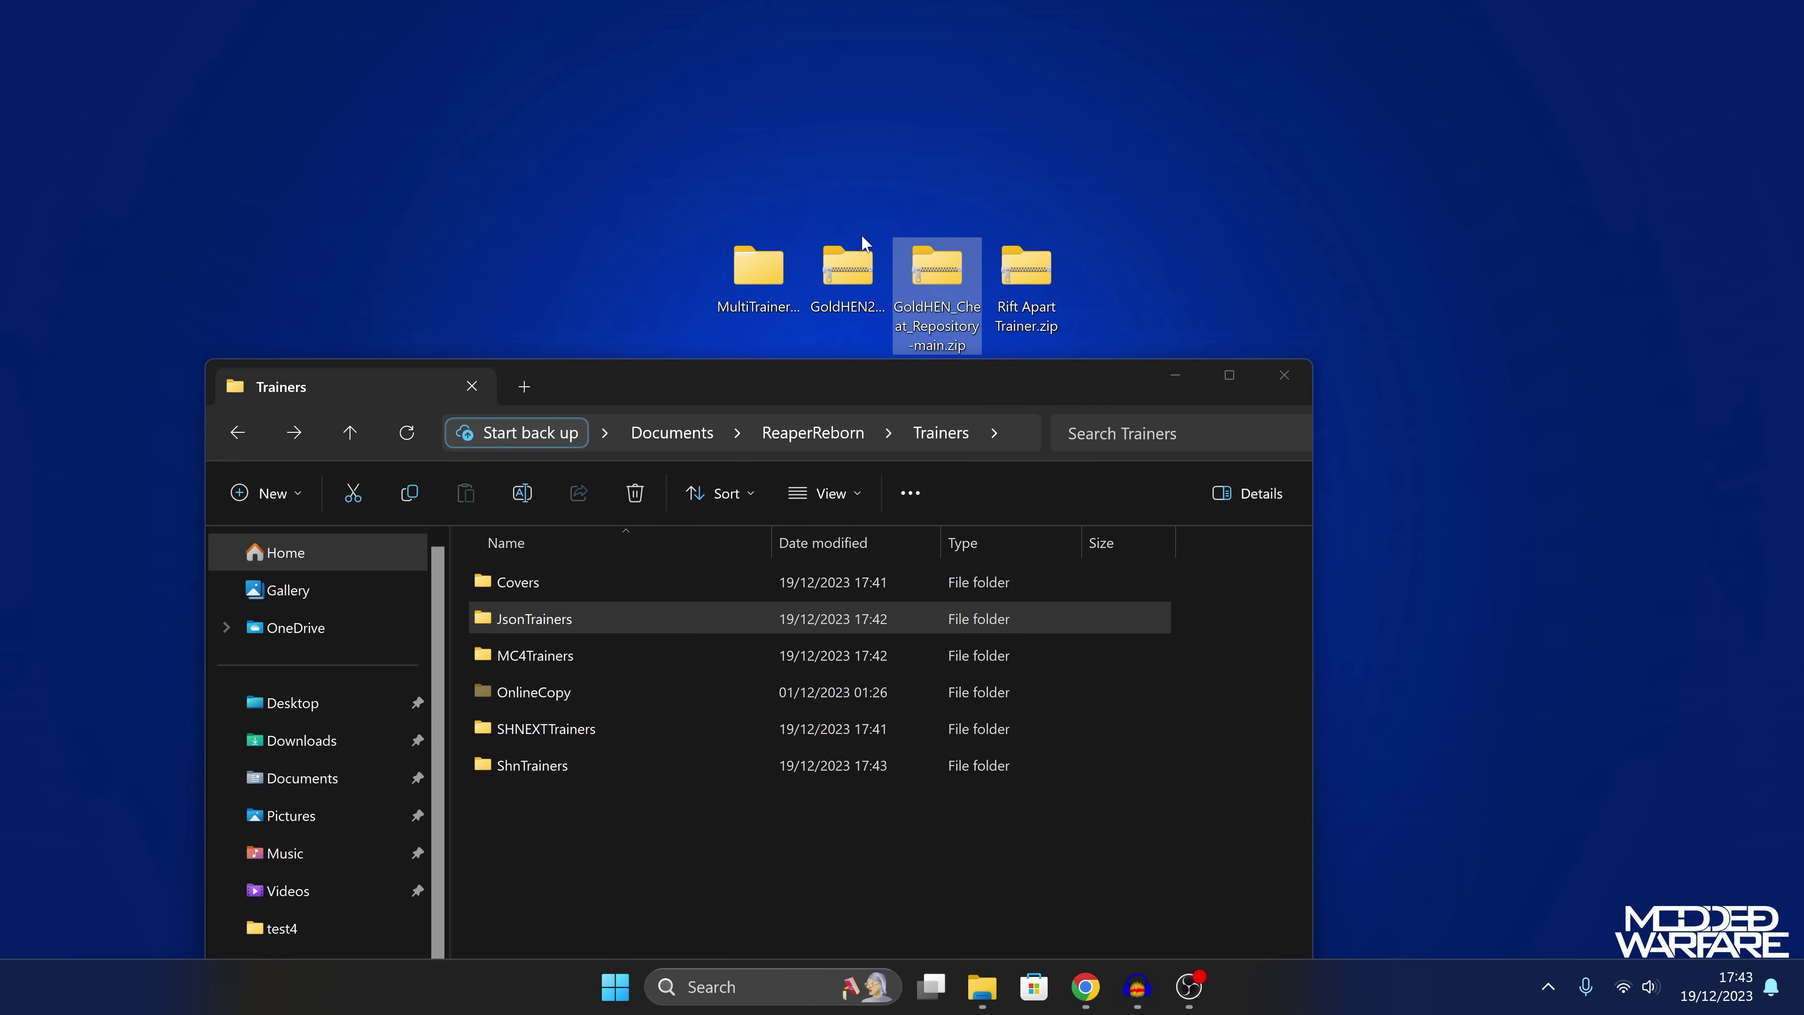
pyautogui.click(849, 264)
pyautogui.doubleClick(848, 270)
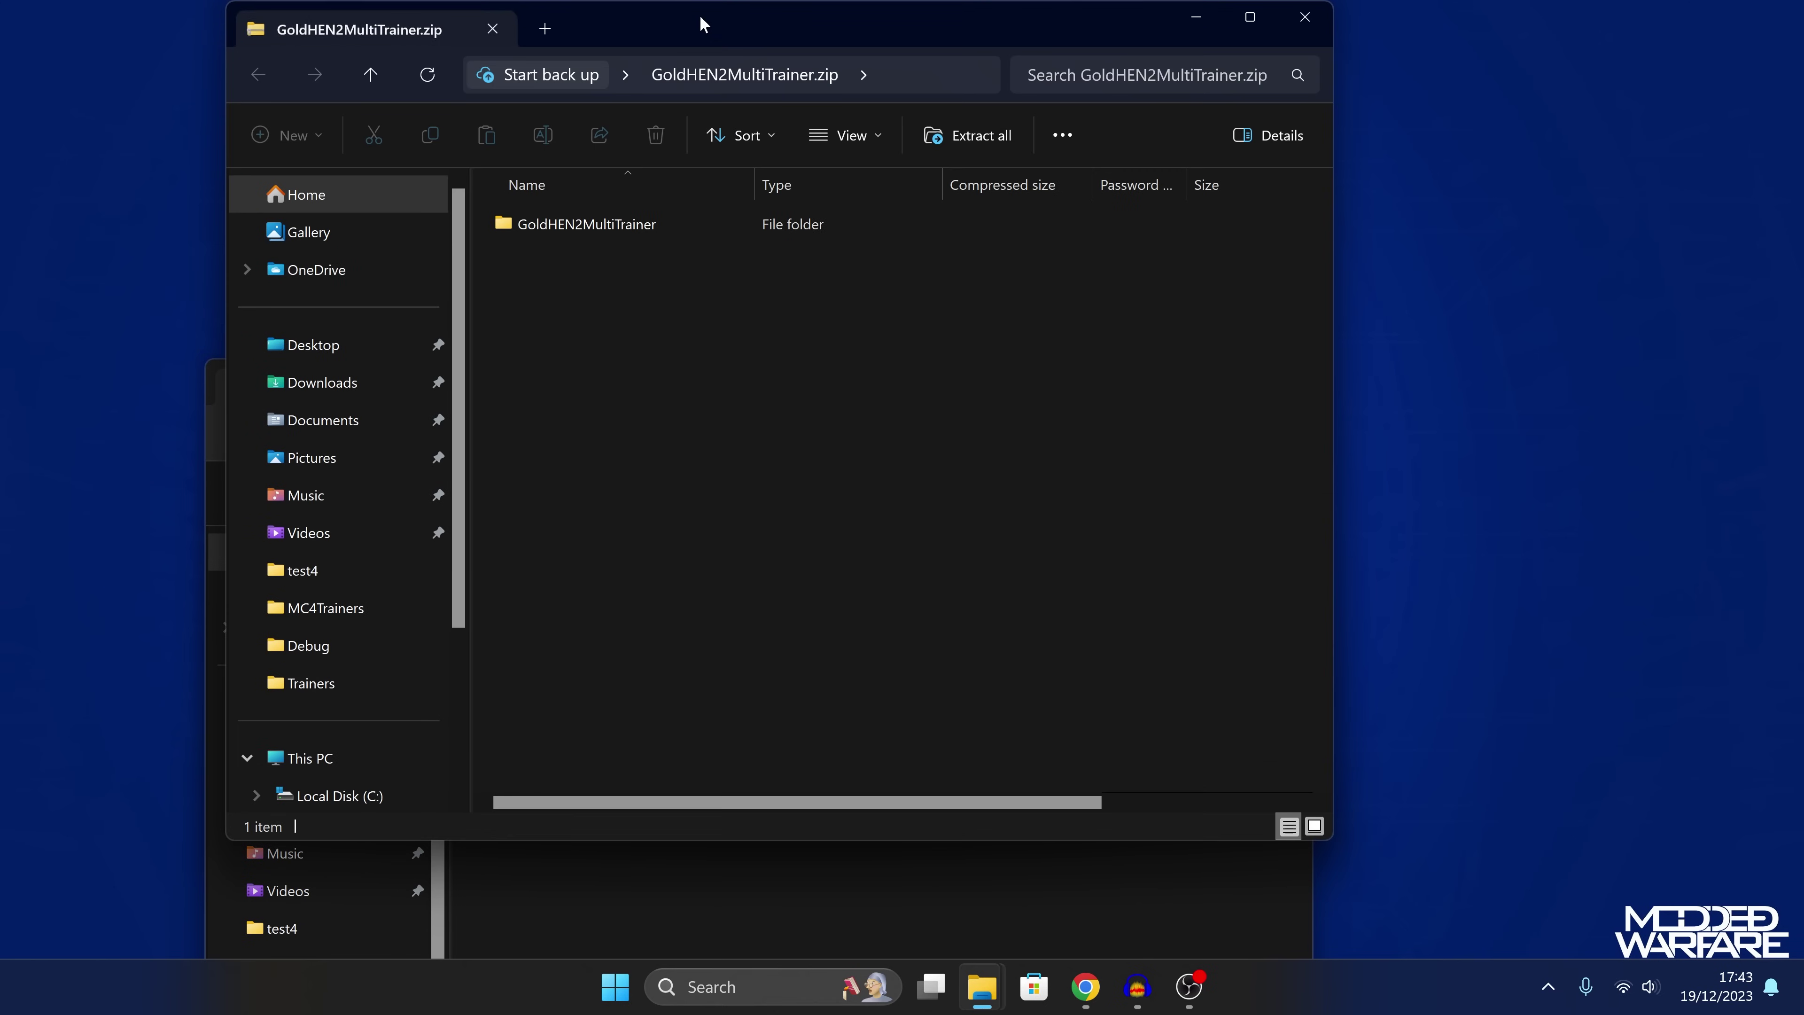
pyautogui.moveTo(643, 44); pyautogui.dragTo(1244, 65)
pyautogui.doubleClick(1029, 288)
pyautogui.moveTo(1119, 550); pyautogui.dragTo(836, 552)
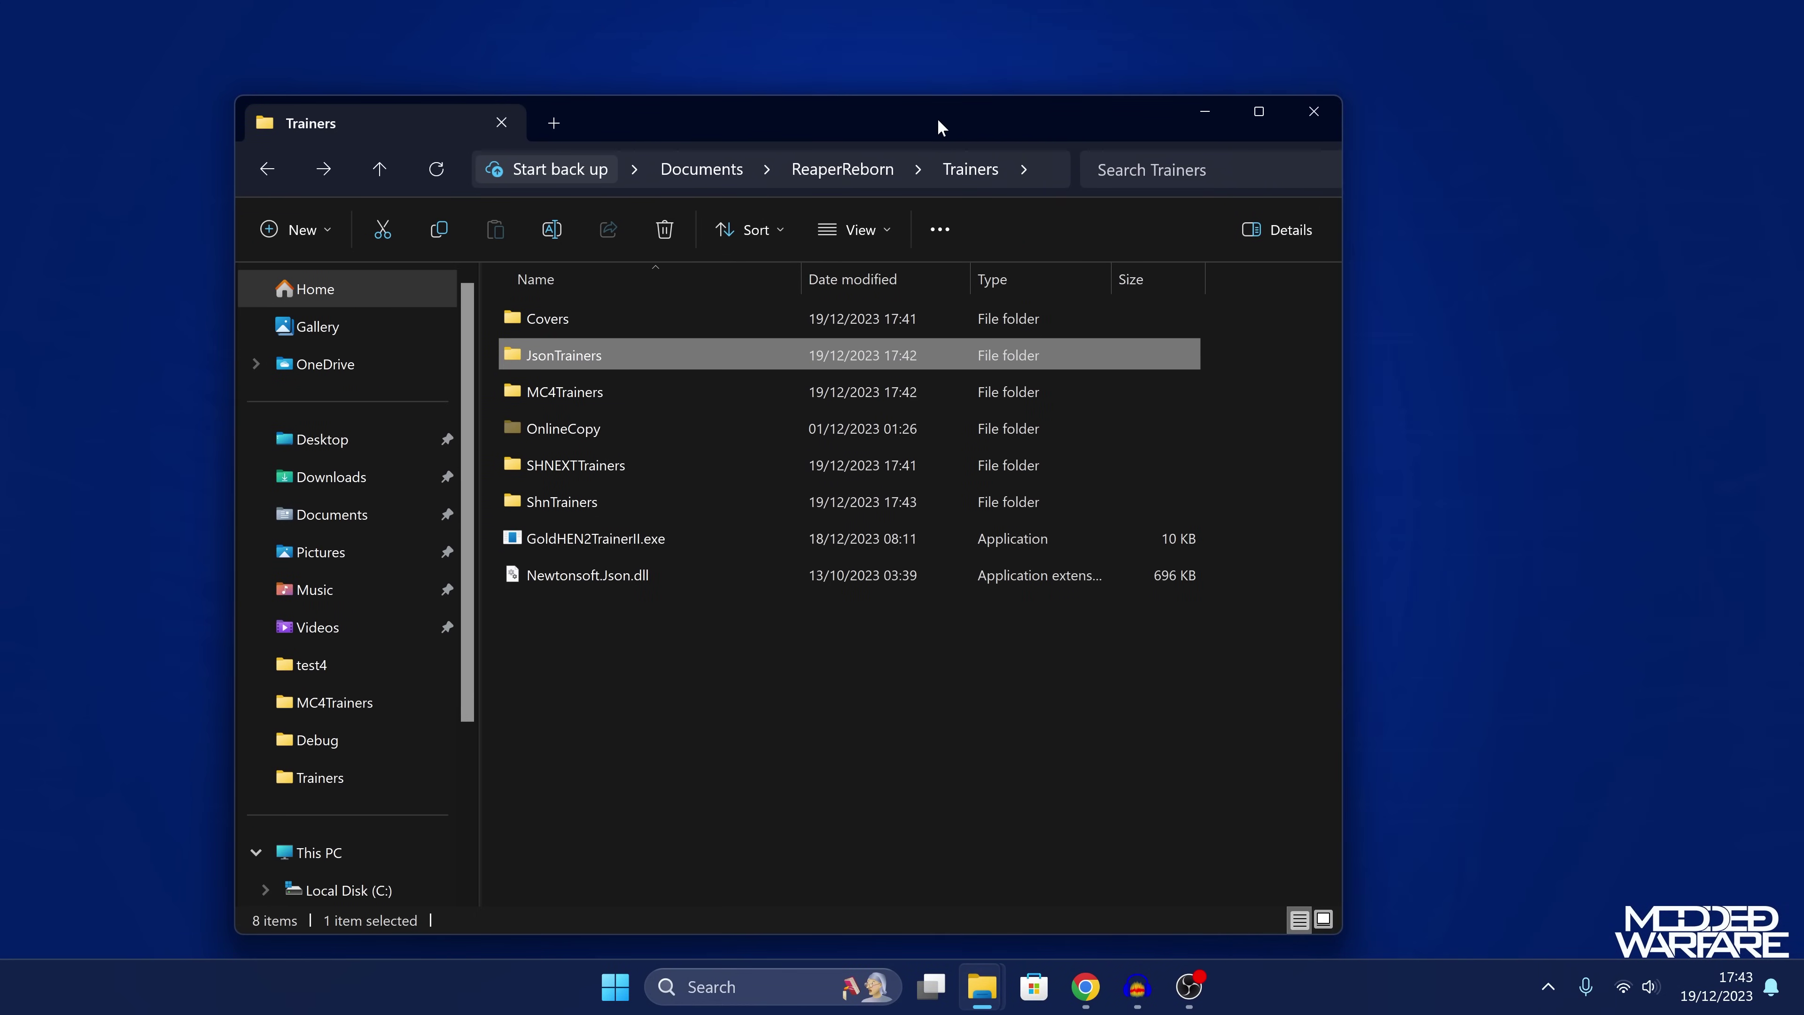
# Run GoldHEN2TrainerII.exe on the JsonTrainers, MC4Trainers and ShnTrainers folders, answering yes to deleting incompatible files
pyautogui.moveTo(939, 121); pyautogui.dragTo(1037, 112)
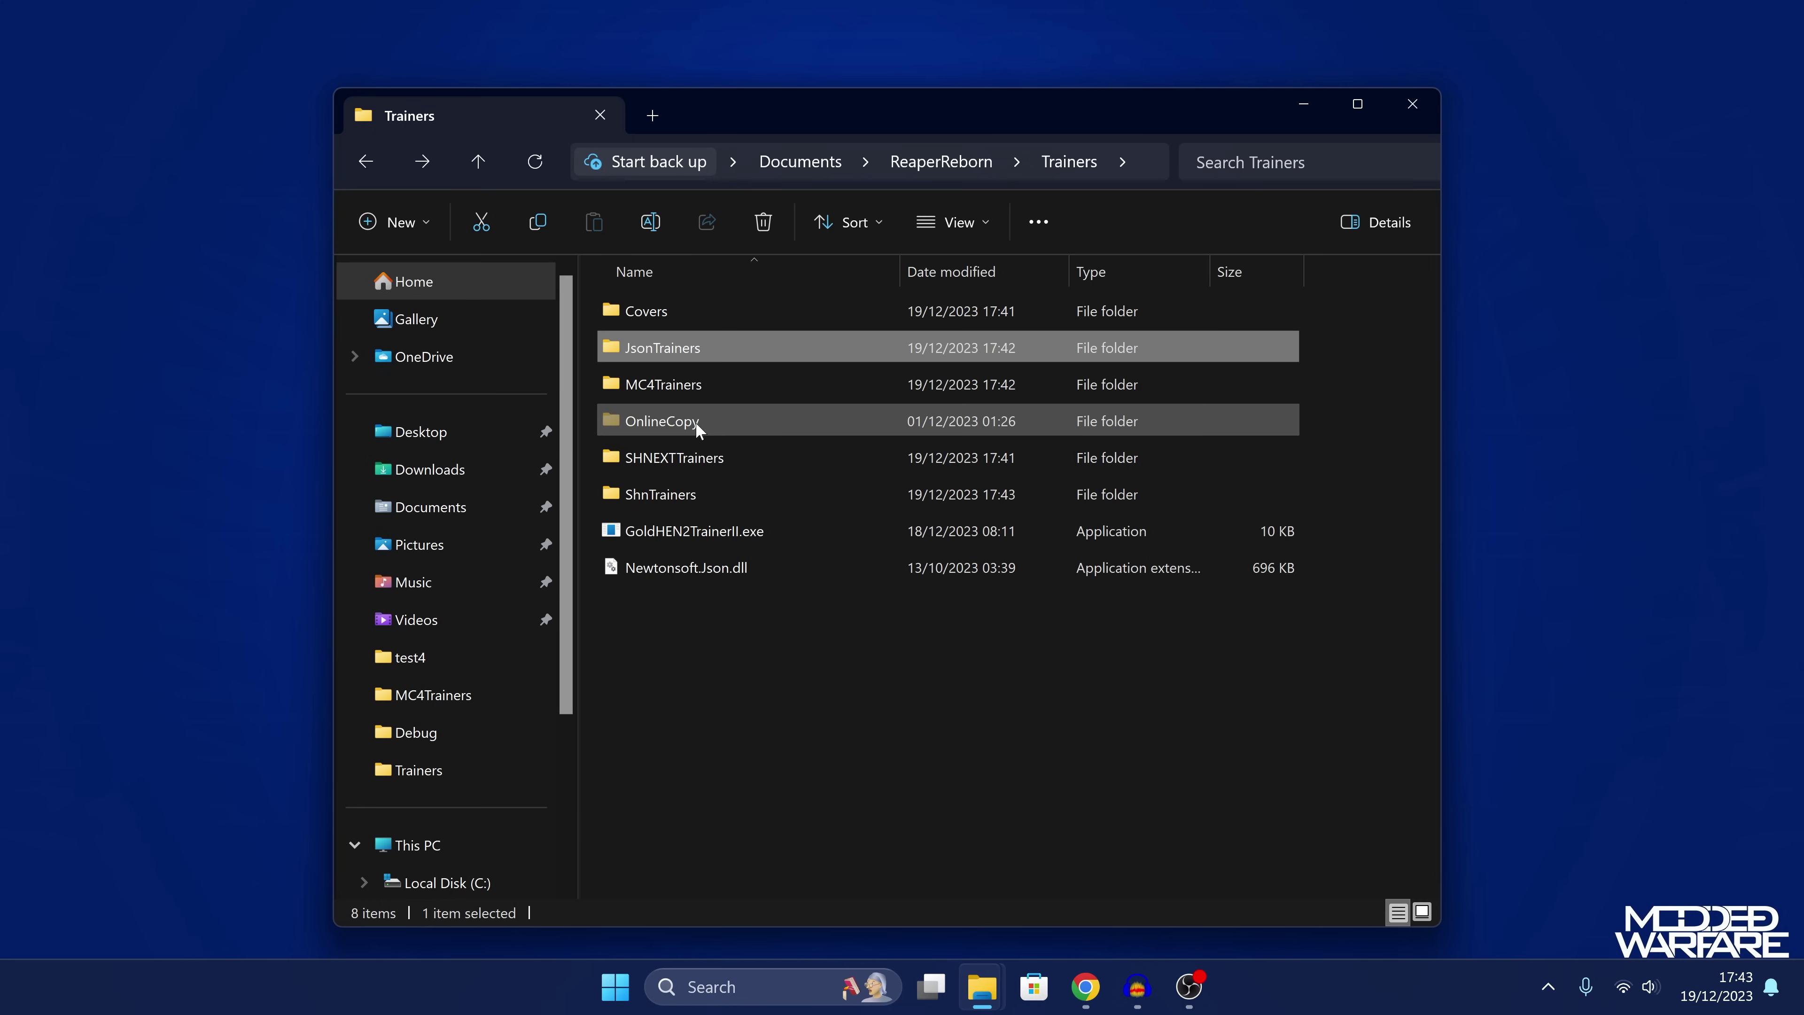
pyautogui.keyDown('ctrl'); pyautogui.click(716, 391); pyautogui.keyUp('ctrl')
pyautogui.keyDown('ctrl'); pyautogui.click(681, 495); pyautogui.keyUp('ctrl')
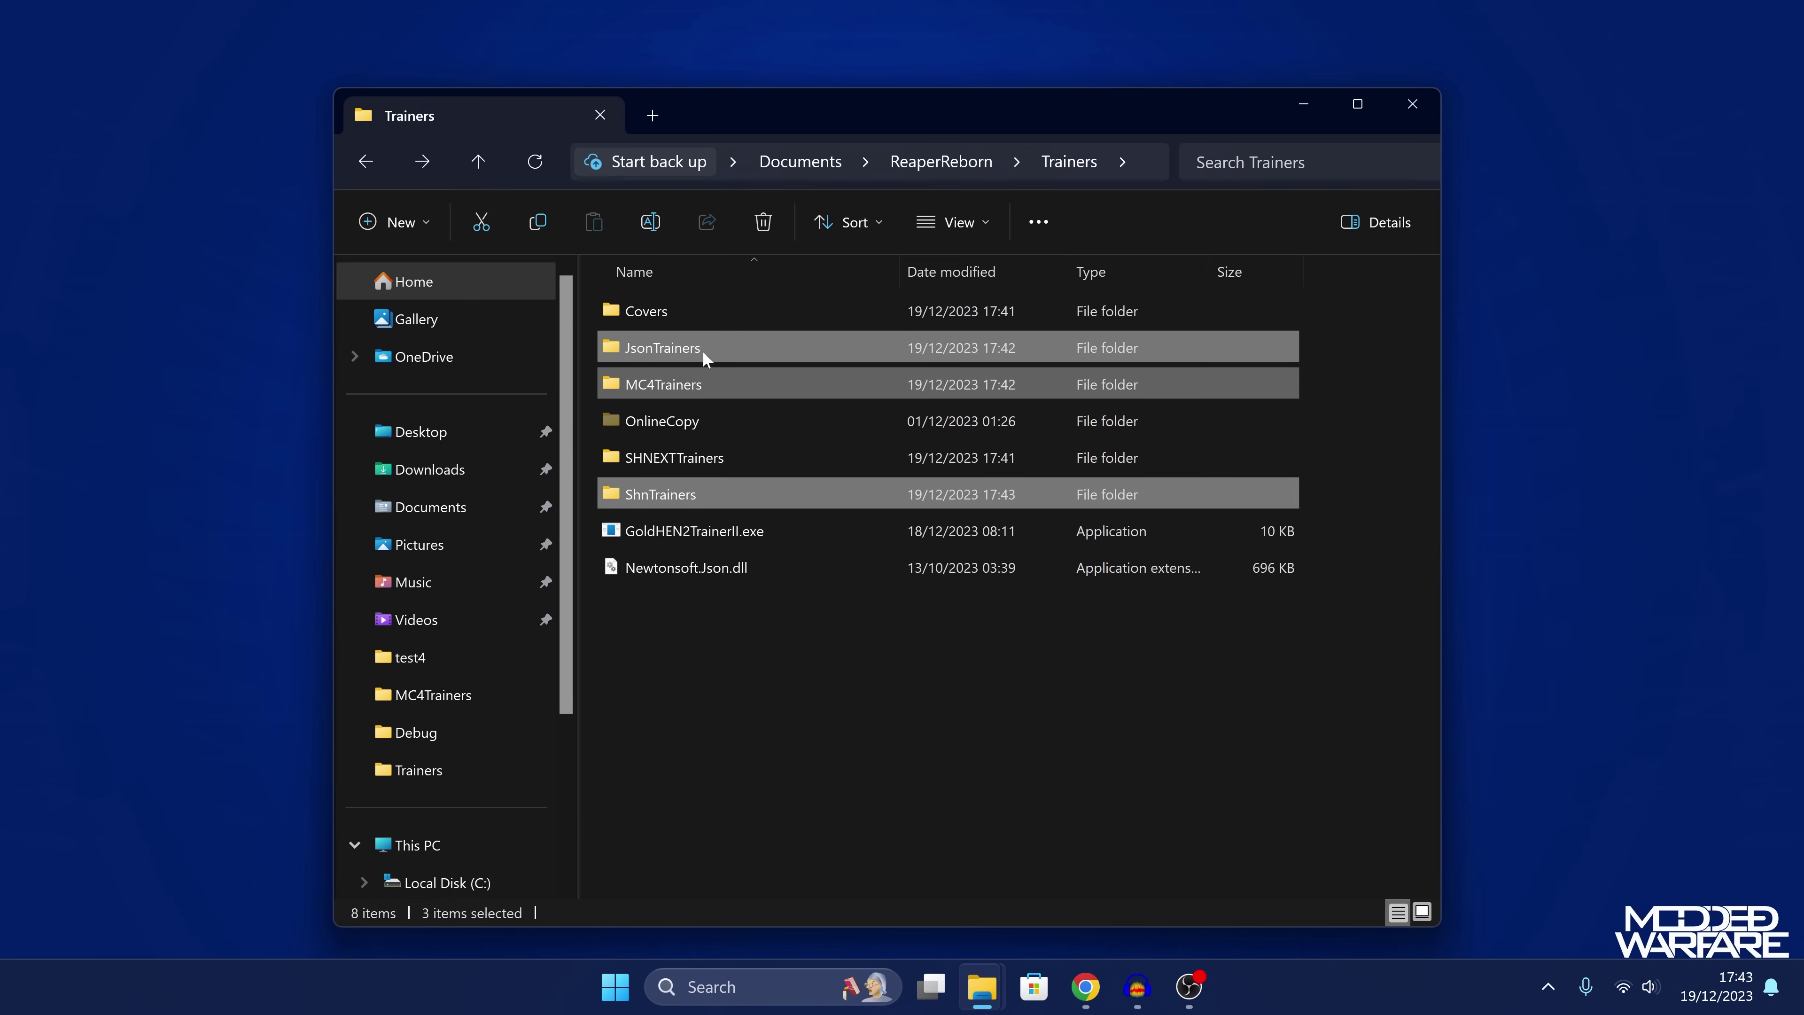
pyautogui.moveTo(702, 350); pyautogui.dragTo(735, 536)
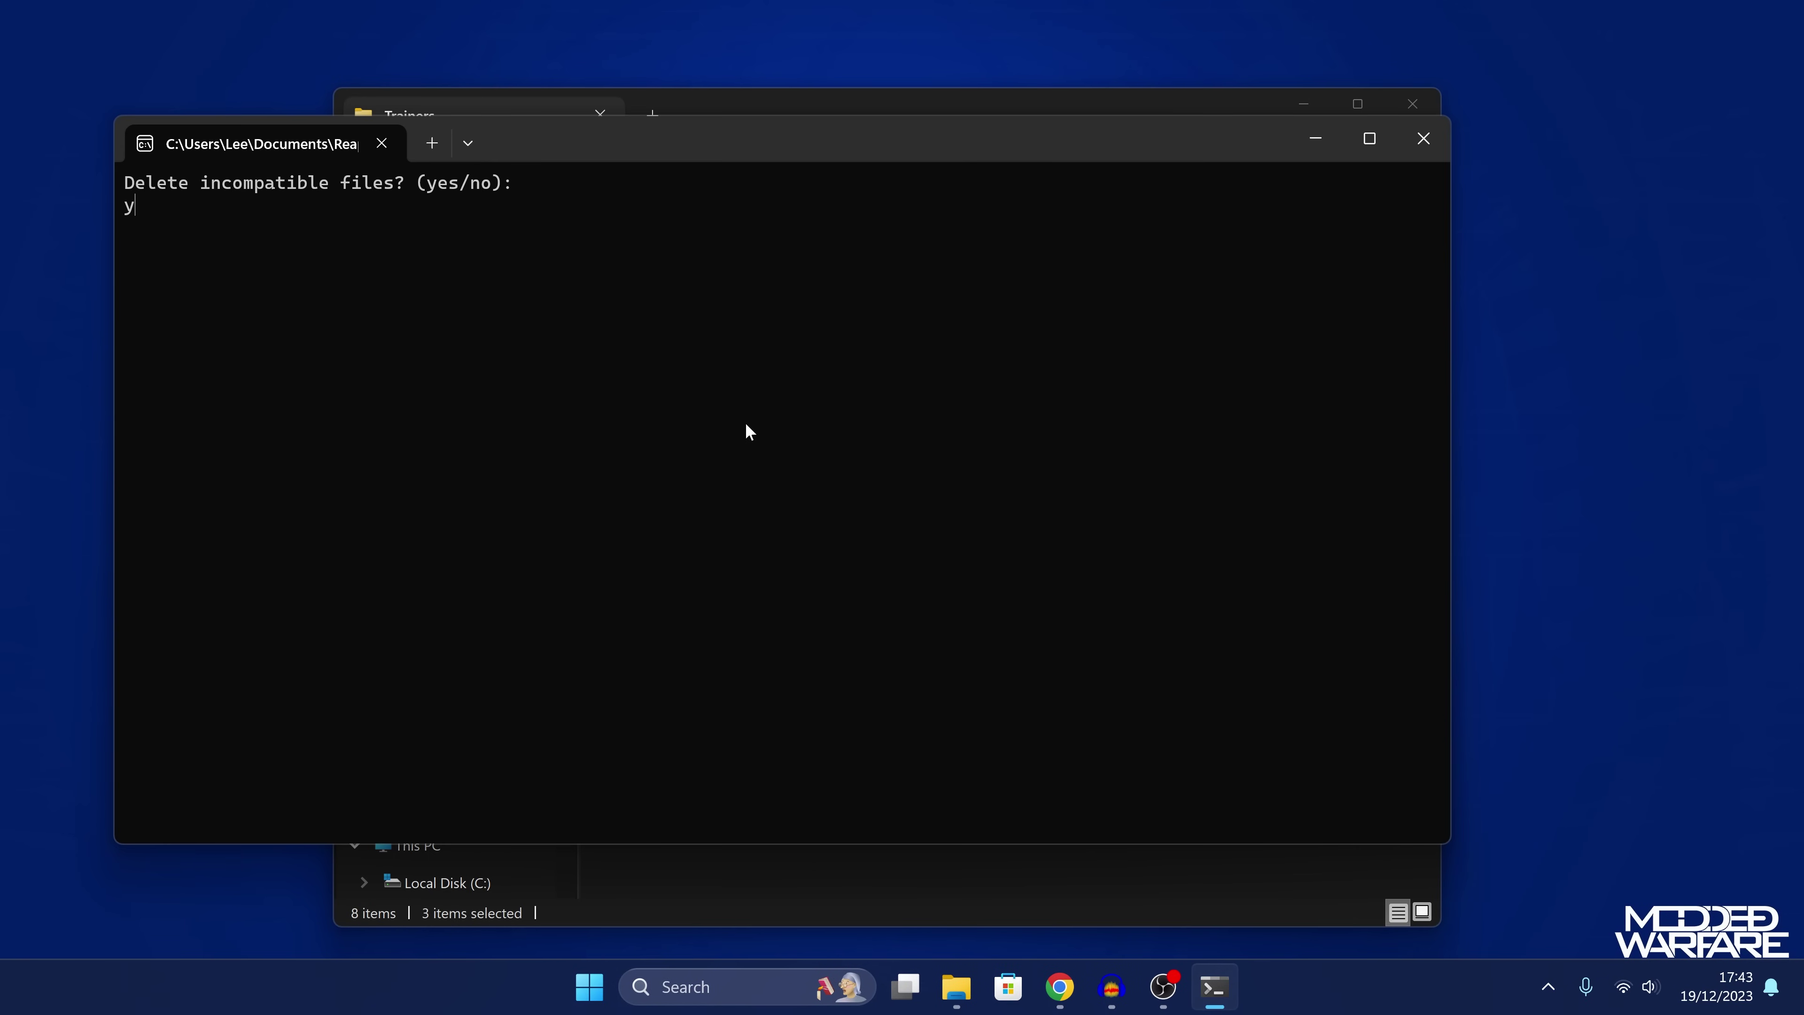
pyautogui.write('yes')
pyautogui.press('Return')
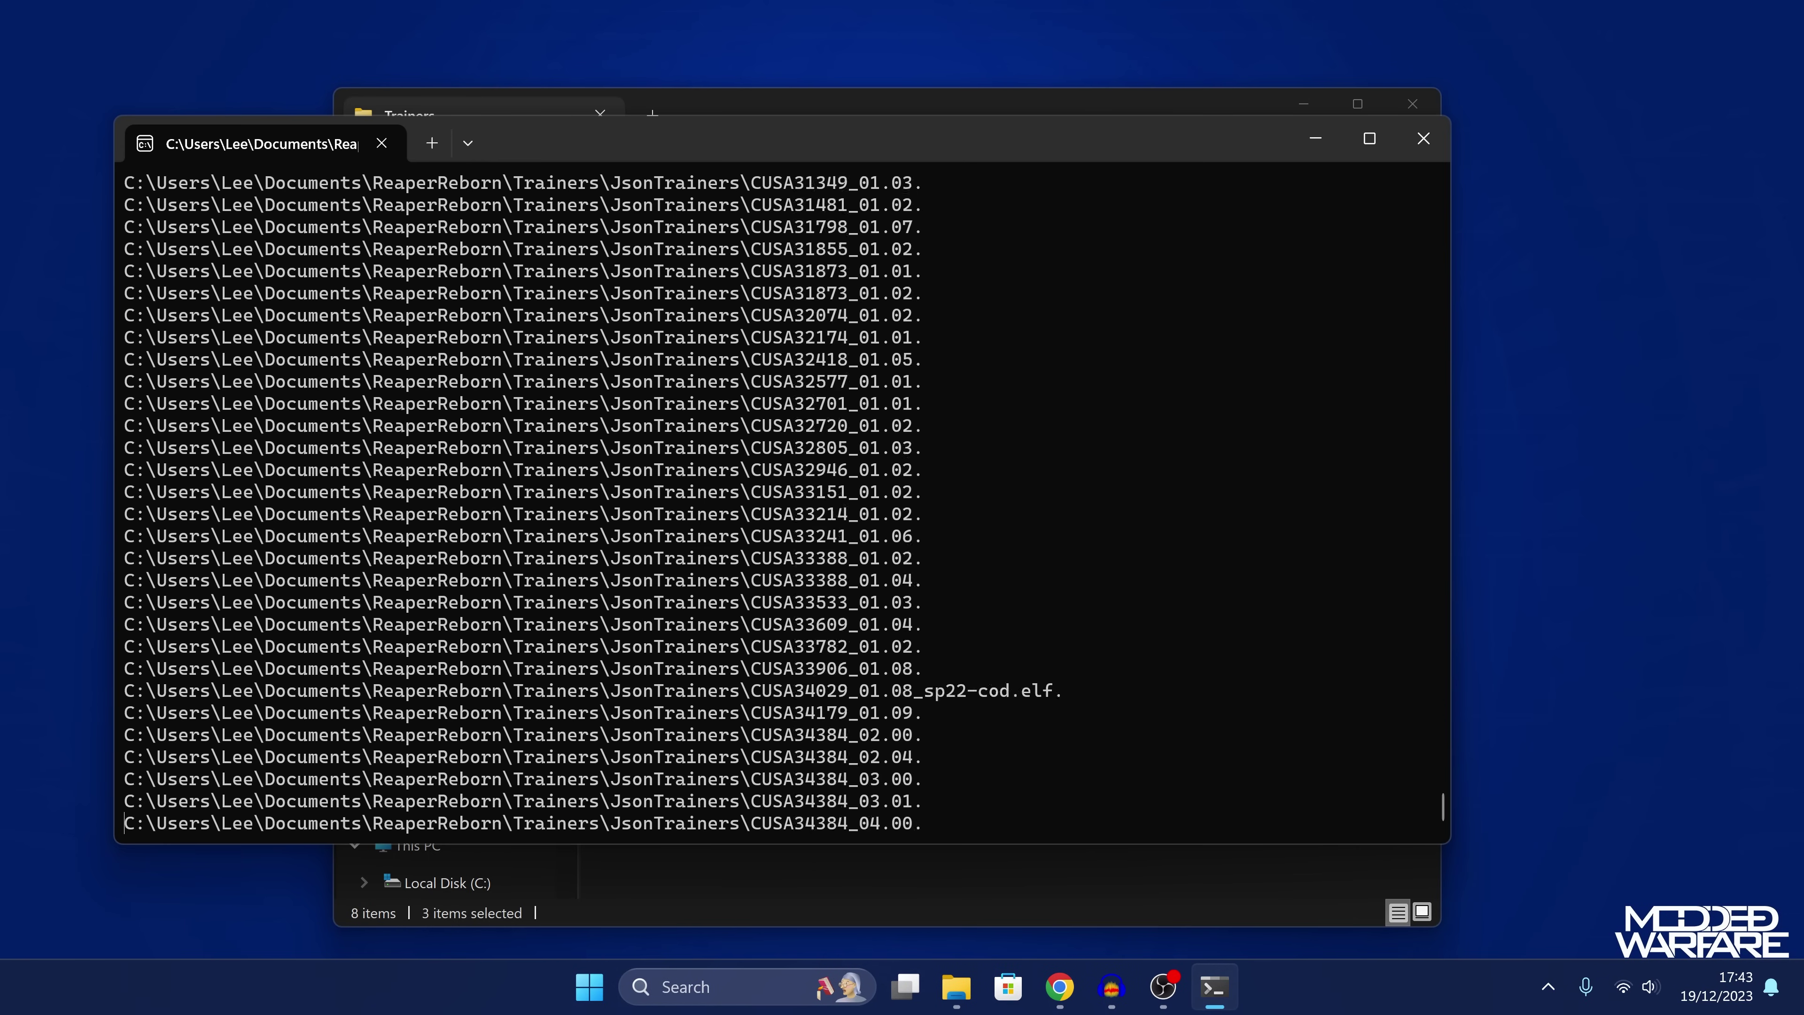
pyautogui.press('Return')
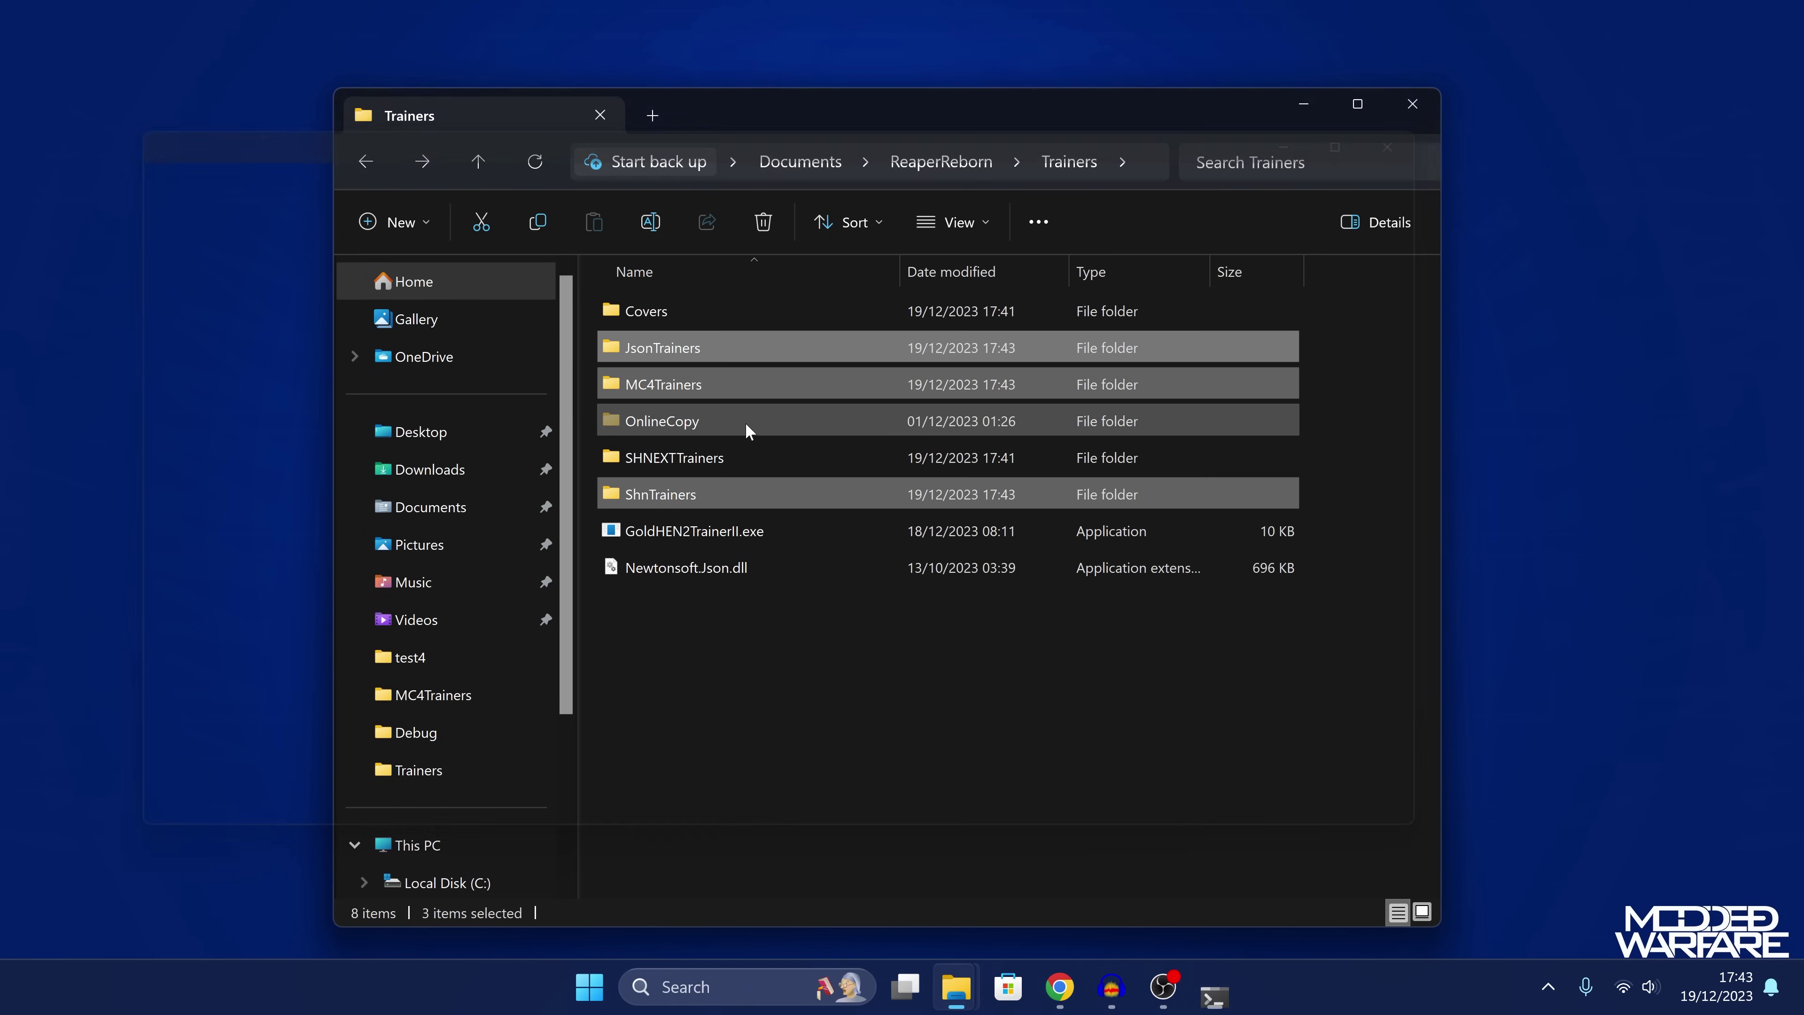
# Examine the converted file names in JsonTrainers, MC4Trainers and ShnTrainers, and close the Trainers window
pyautogui.click(734, 458)
pyautogui.doubleClick(679, 358)
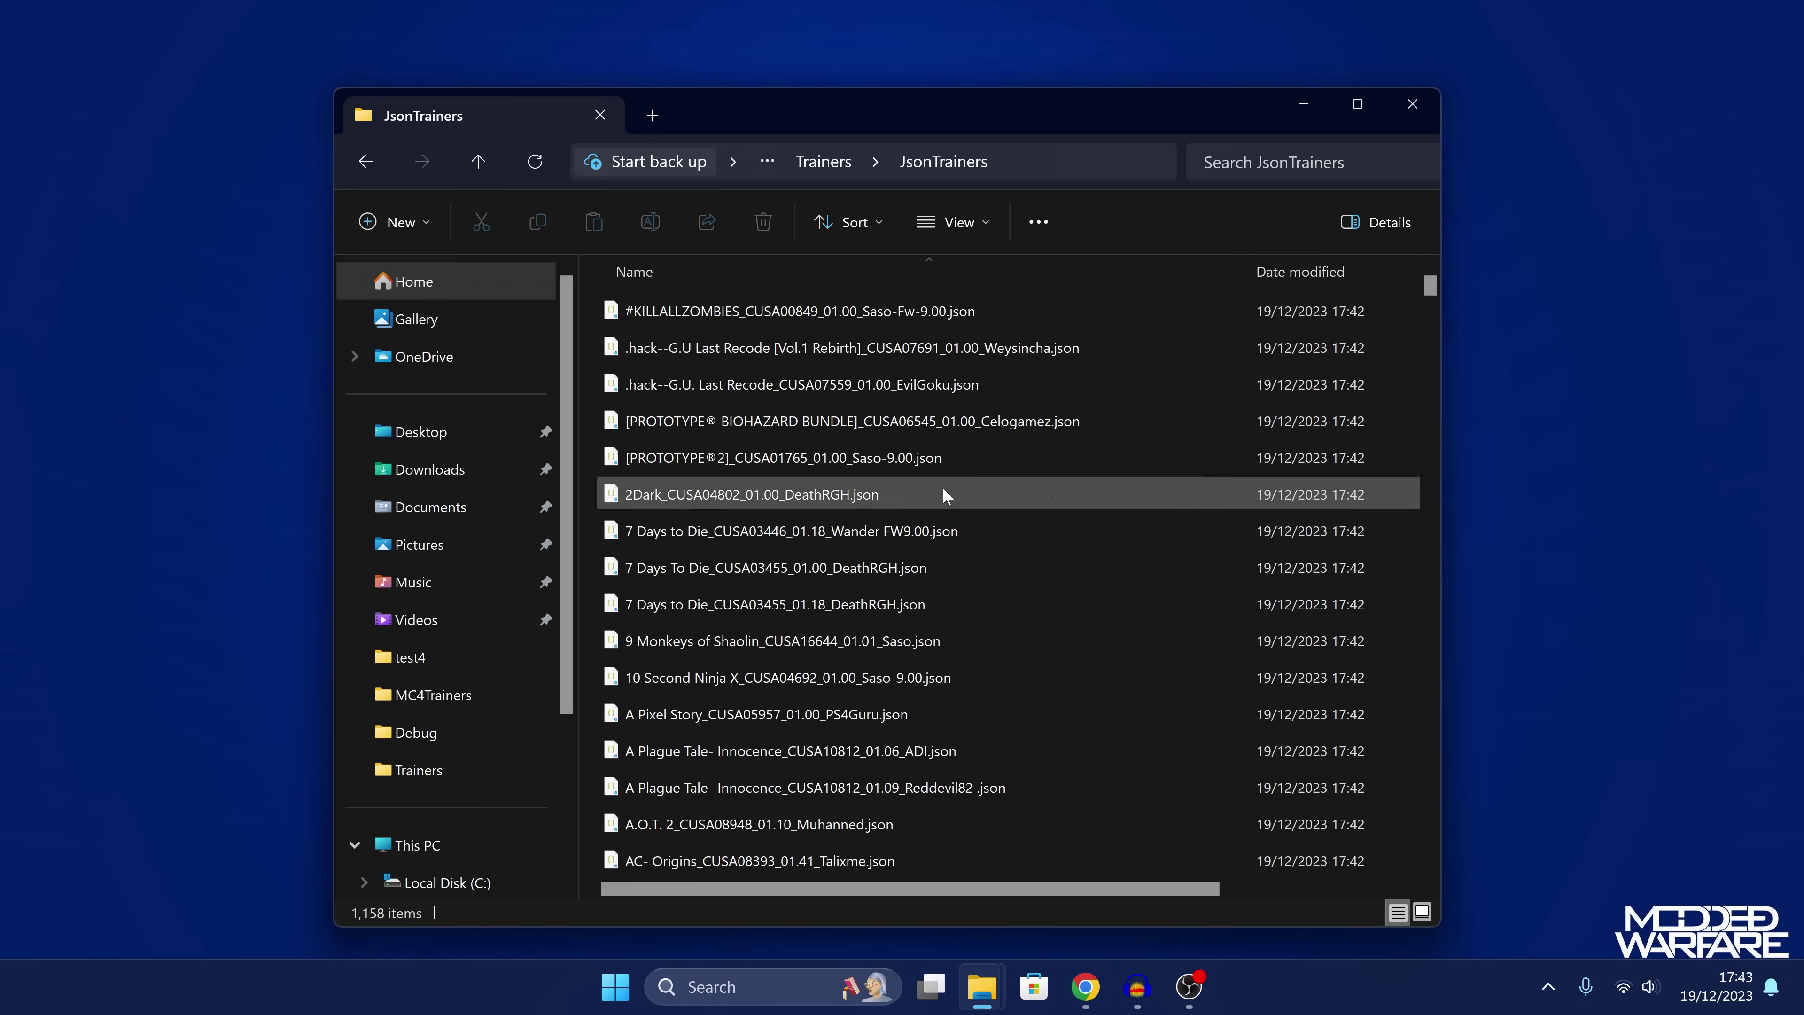
pyautogui.scroll(-18, 925, 510)
pyautogui.hotkey('alt', 'Left')
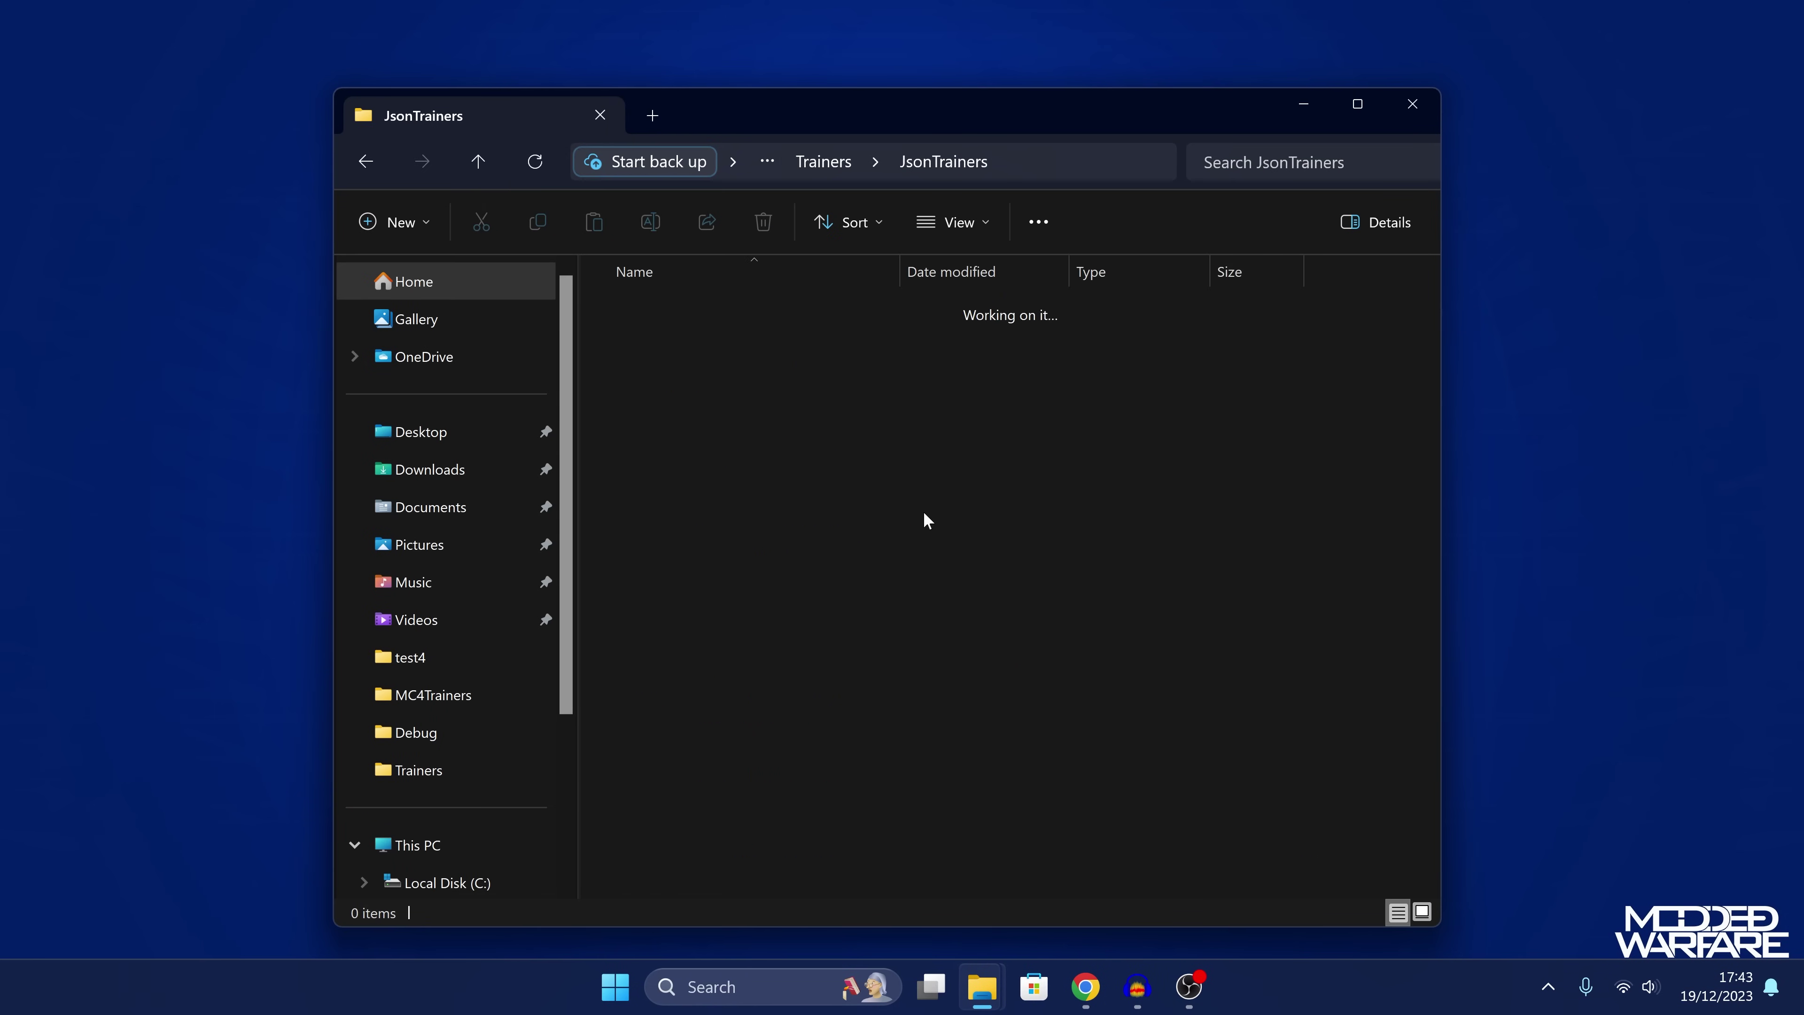
pyautogui.doubleClick(661, 386)
pyautogui.hotkey('alt', 'Left')
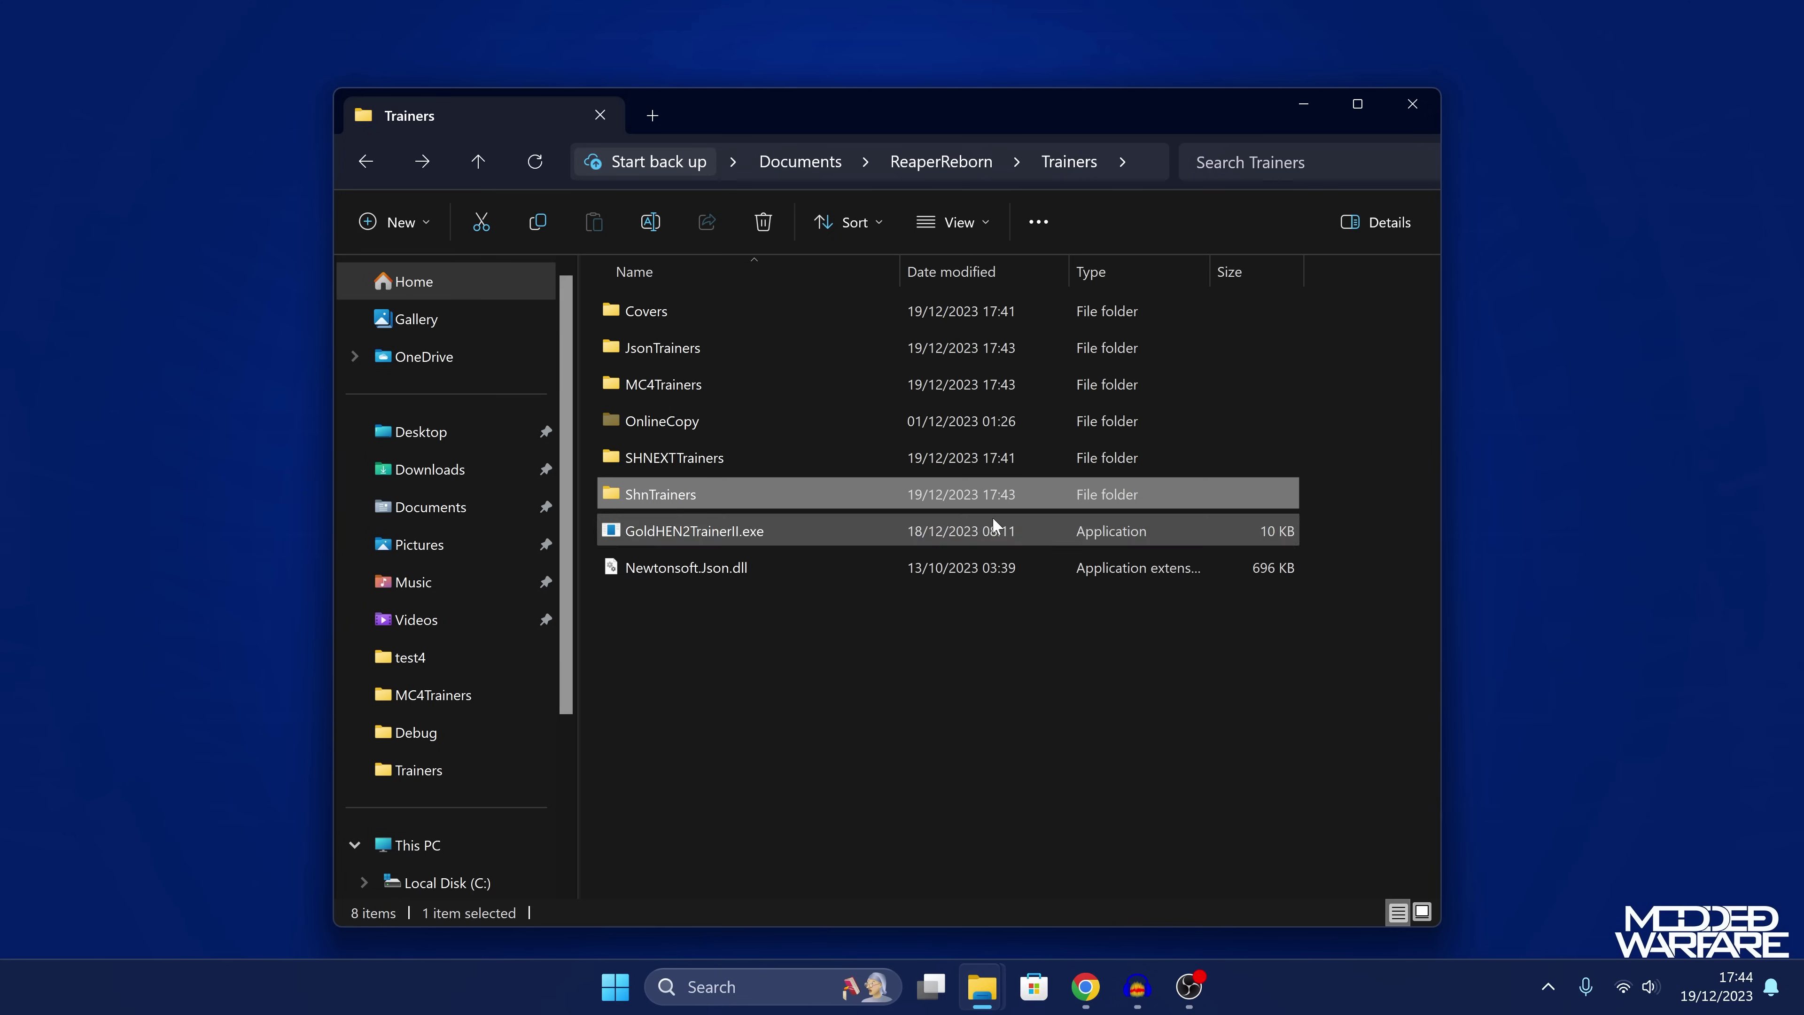
pyautogui.doubleClick(739, 493)
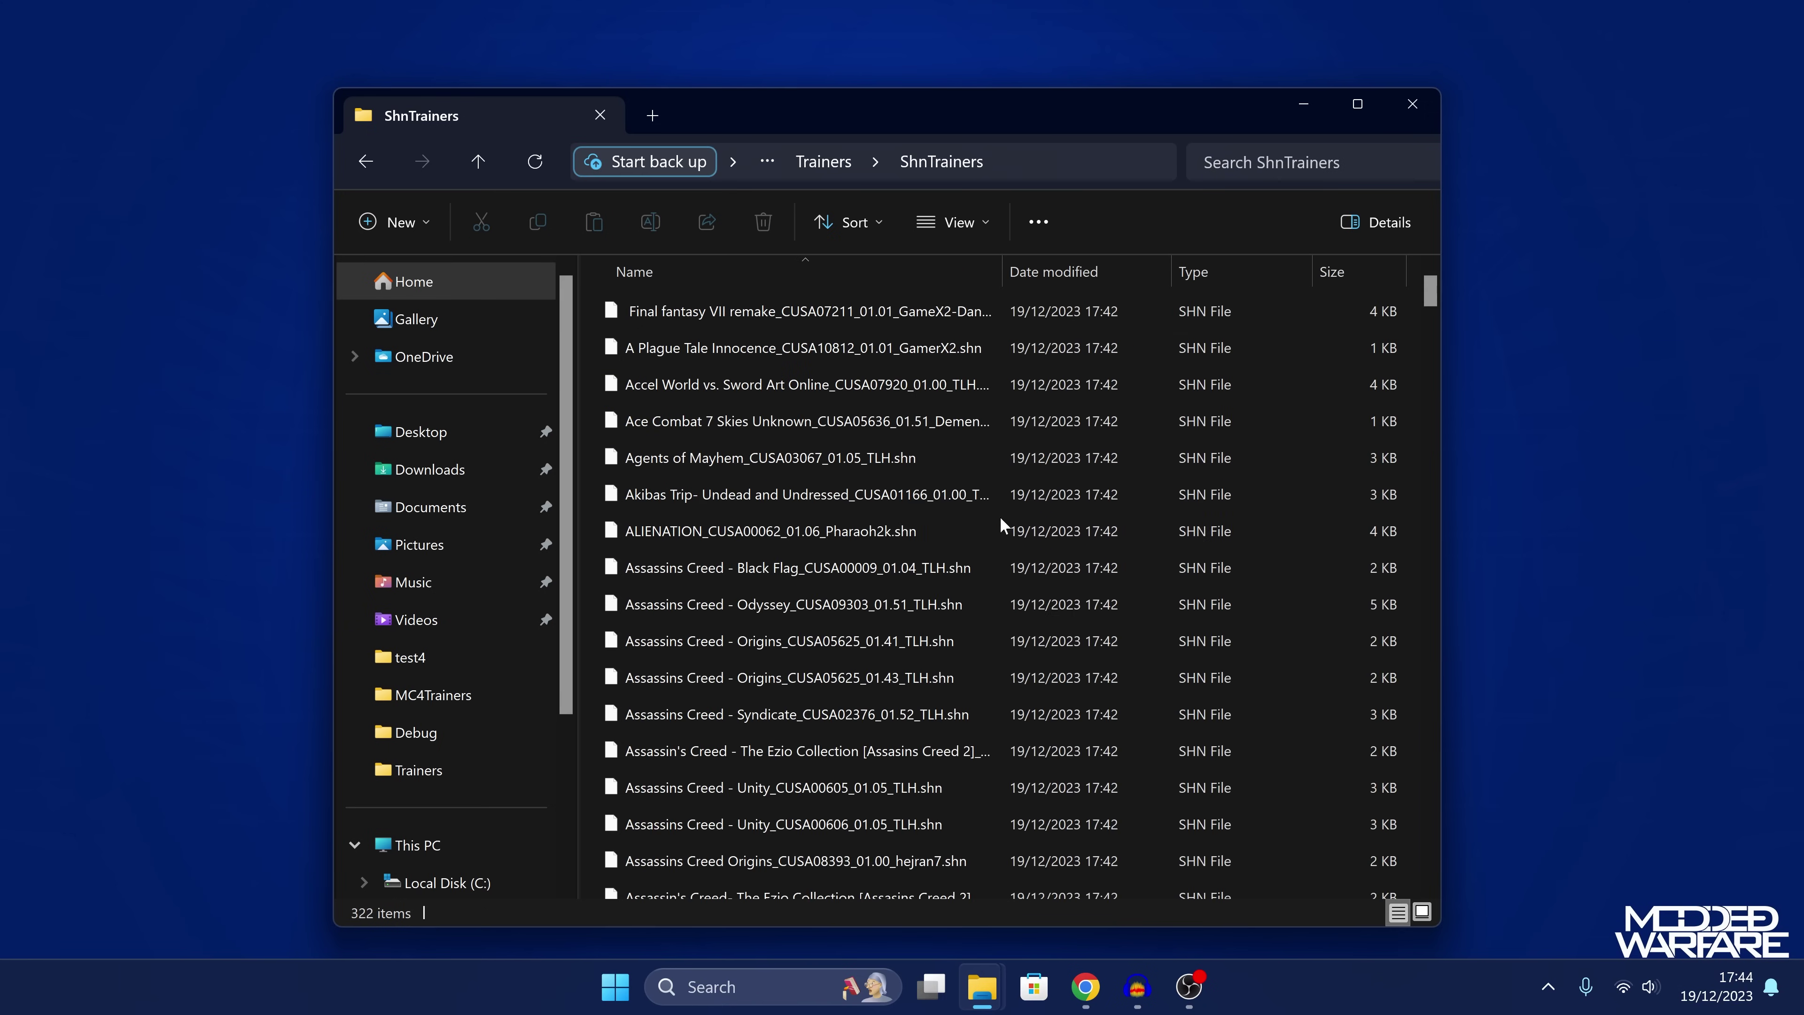
pyautogui.scroll(-5, 939, 568)
pyautogui.hotkey('alt', 'Left')
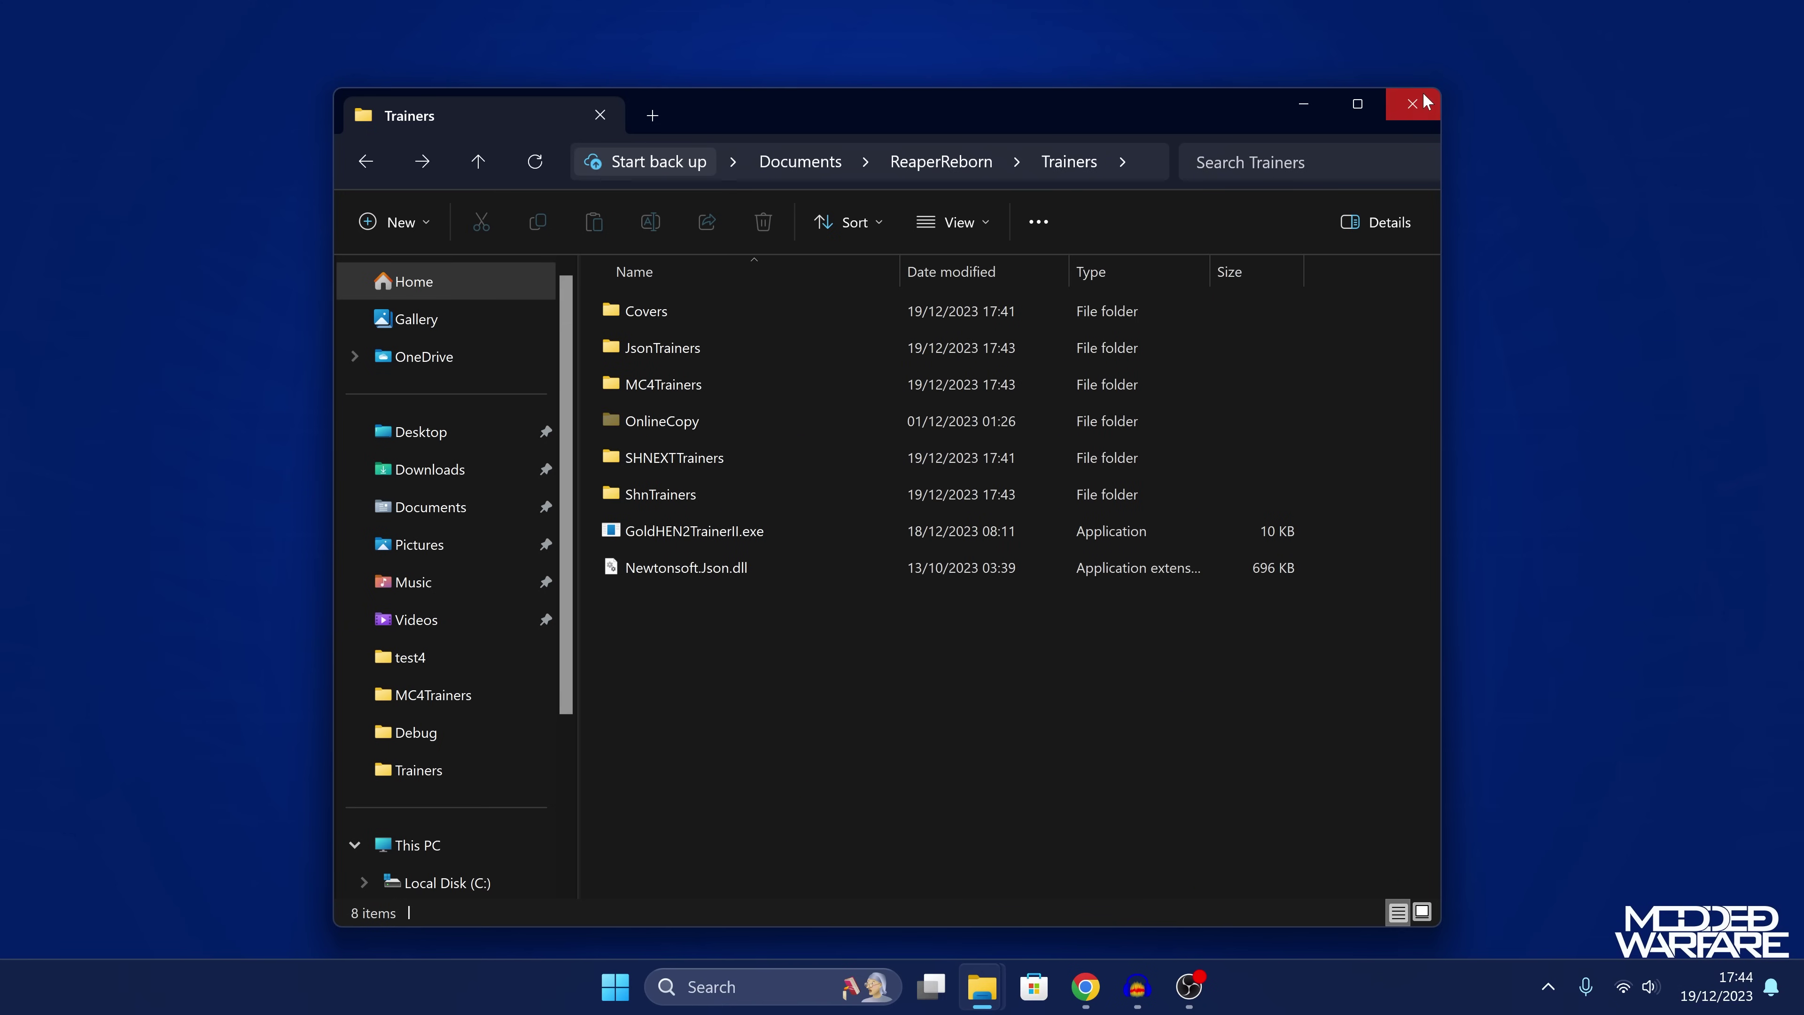
pyautogui.click(1423, 94)
# Switch to the MultiTrainer folder, launch Reaper MultiTrainer 2.exe and minimize the folder window
pyautogui.moveTo(975, 1006)
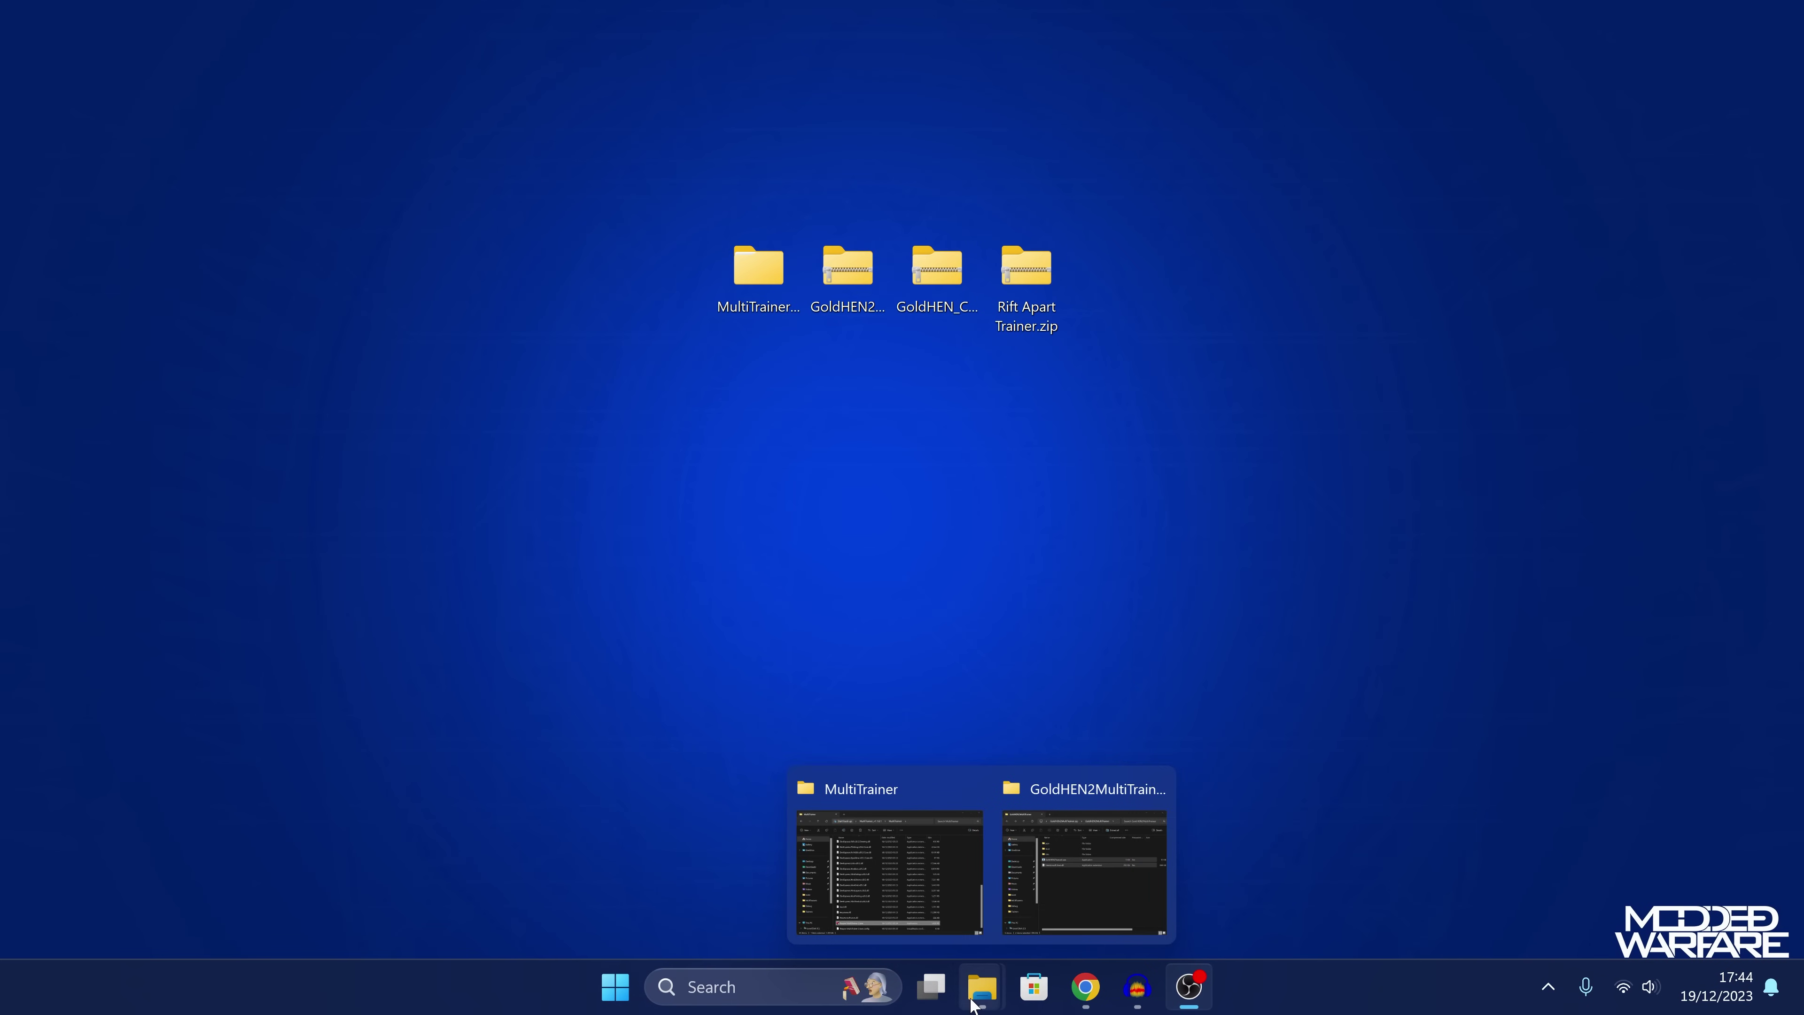
pyautogui.click(939, 939)
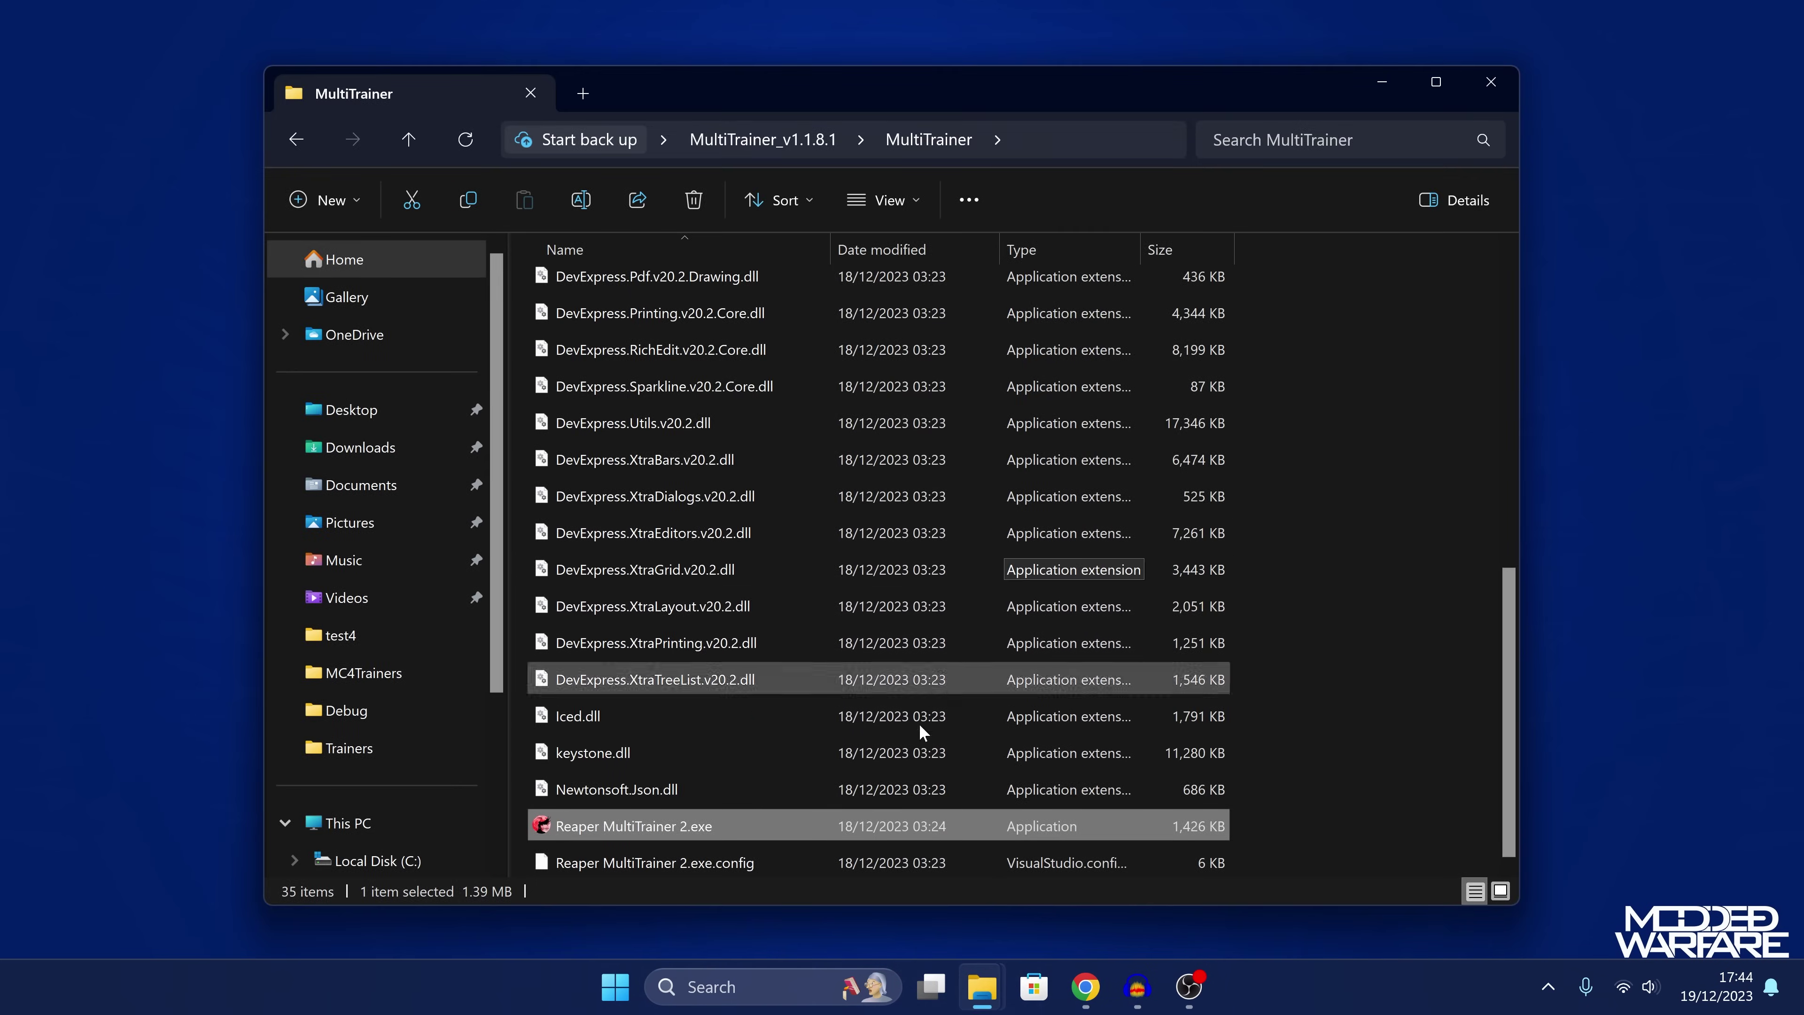
pyautogui.doubleClick(832, 814)
pyautogui.click(1391, 90)
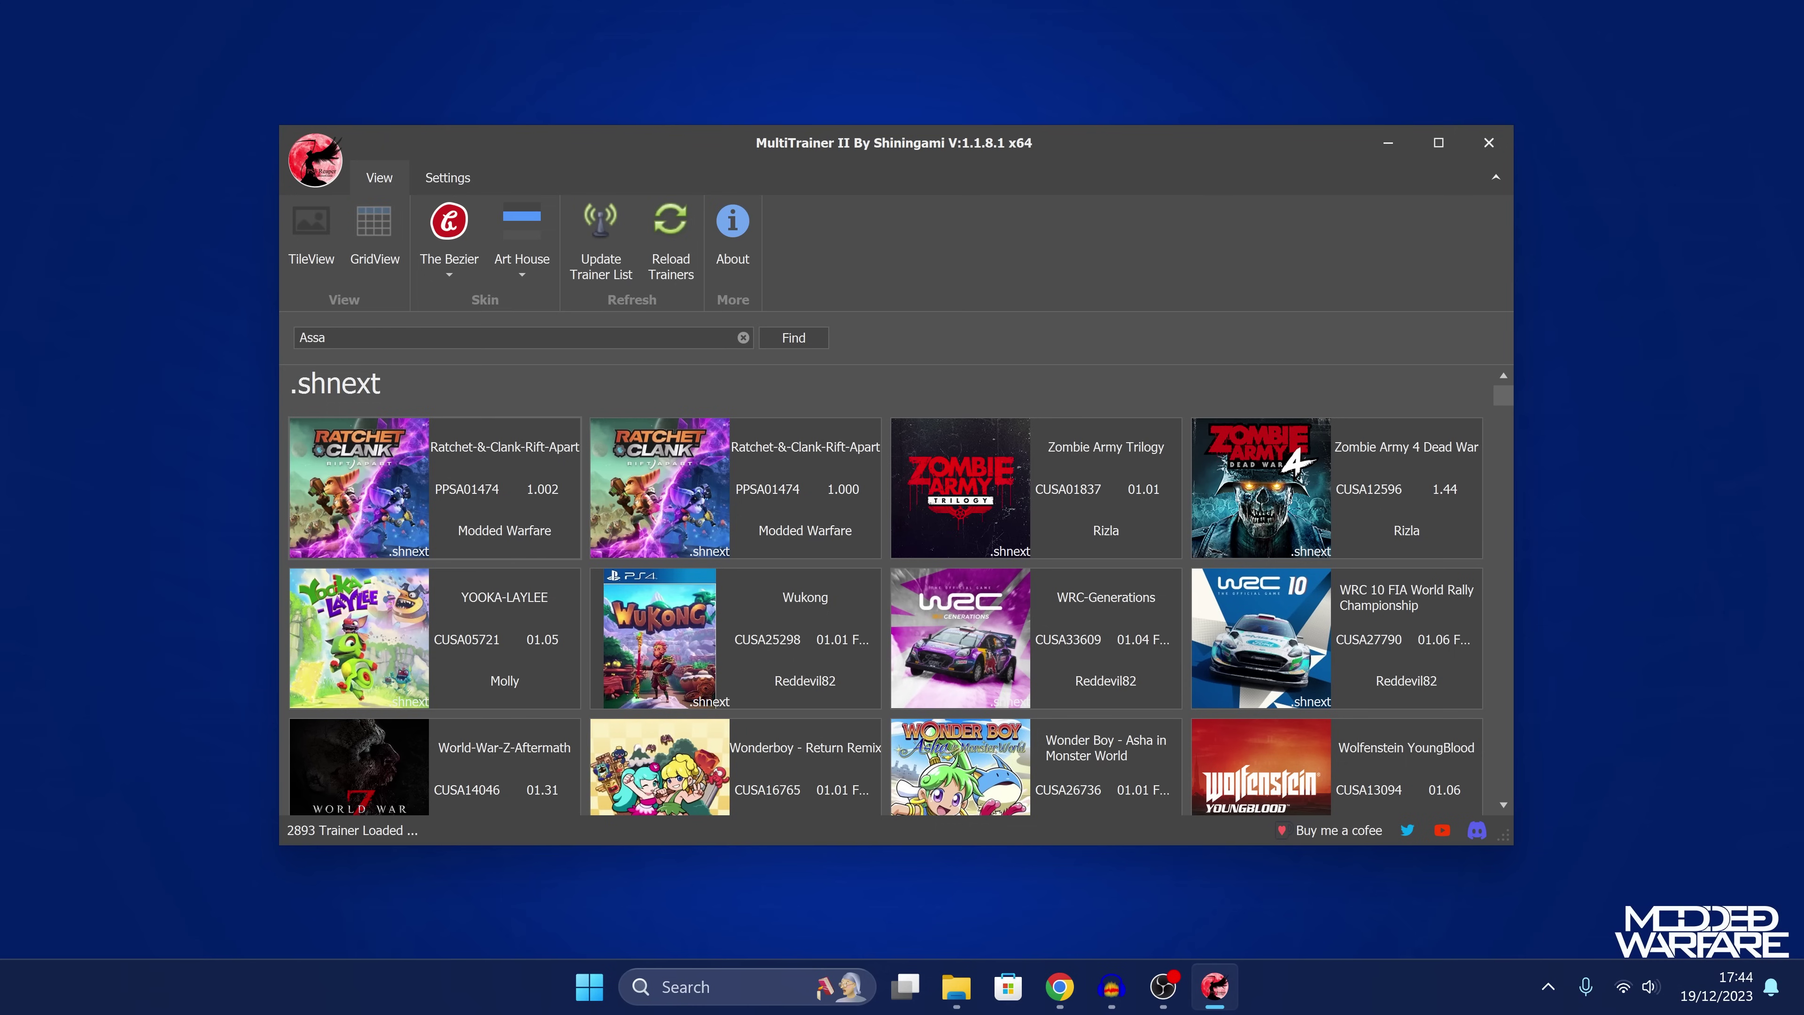
# Search the trainer list for "Assa" and browse the matching shn, mc4 and json trainers
pyautogui.press('Return')
pyautogui.scroll(-15, 744, 675)
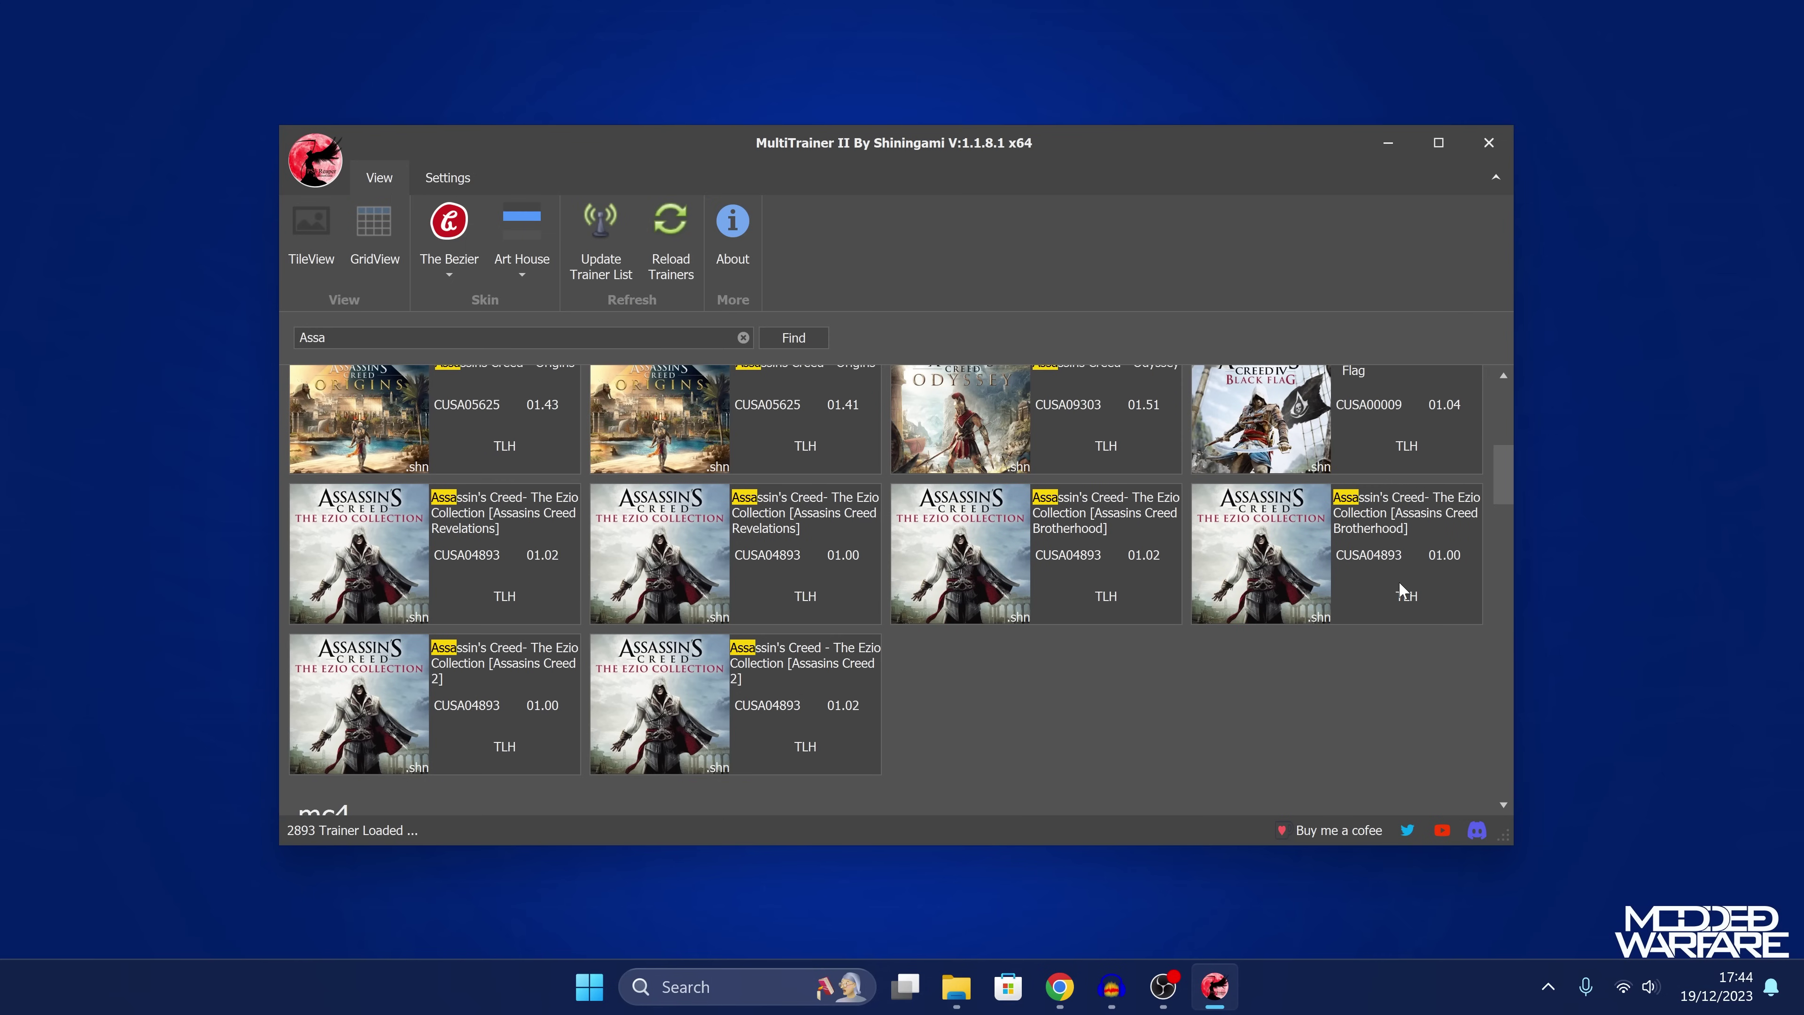
pyautogui.scroll(-5, 1218, 635)
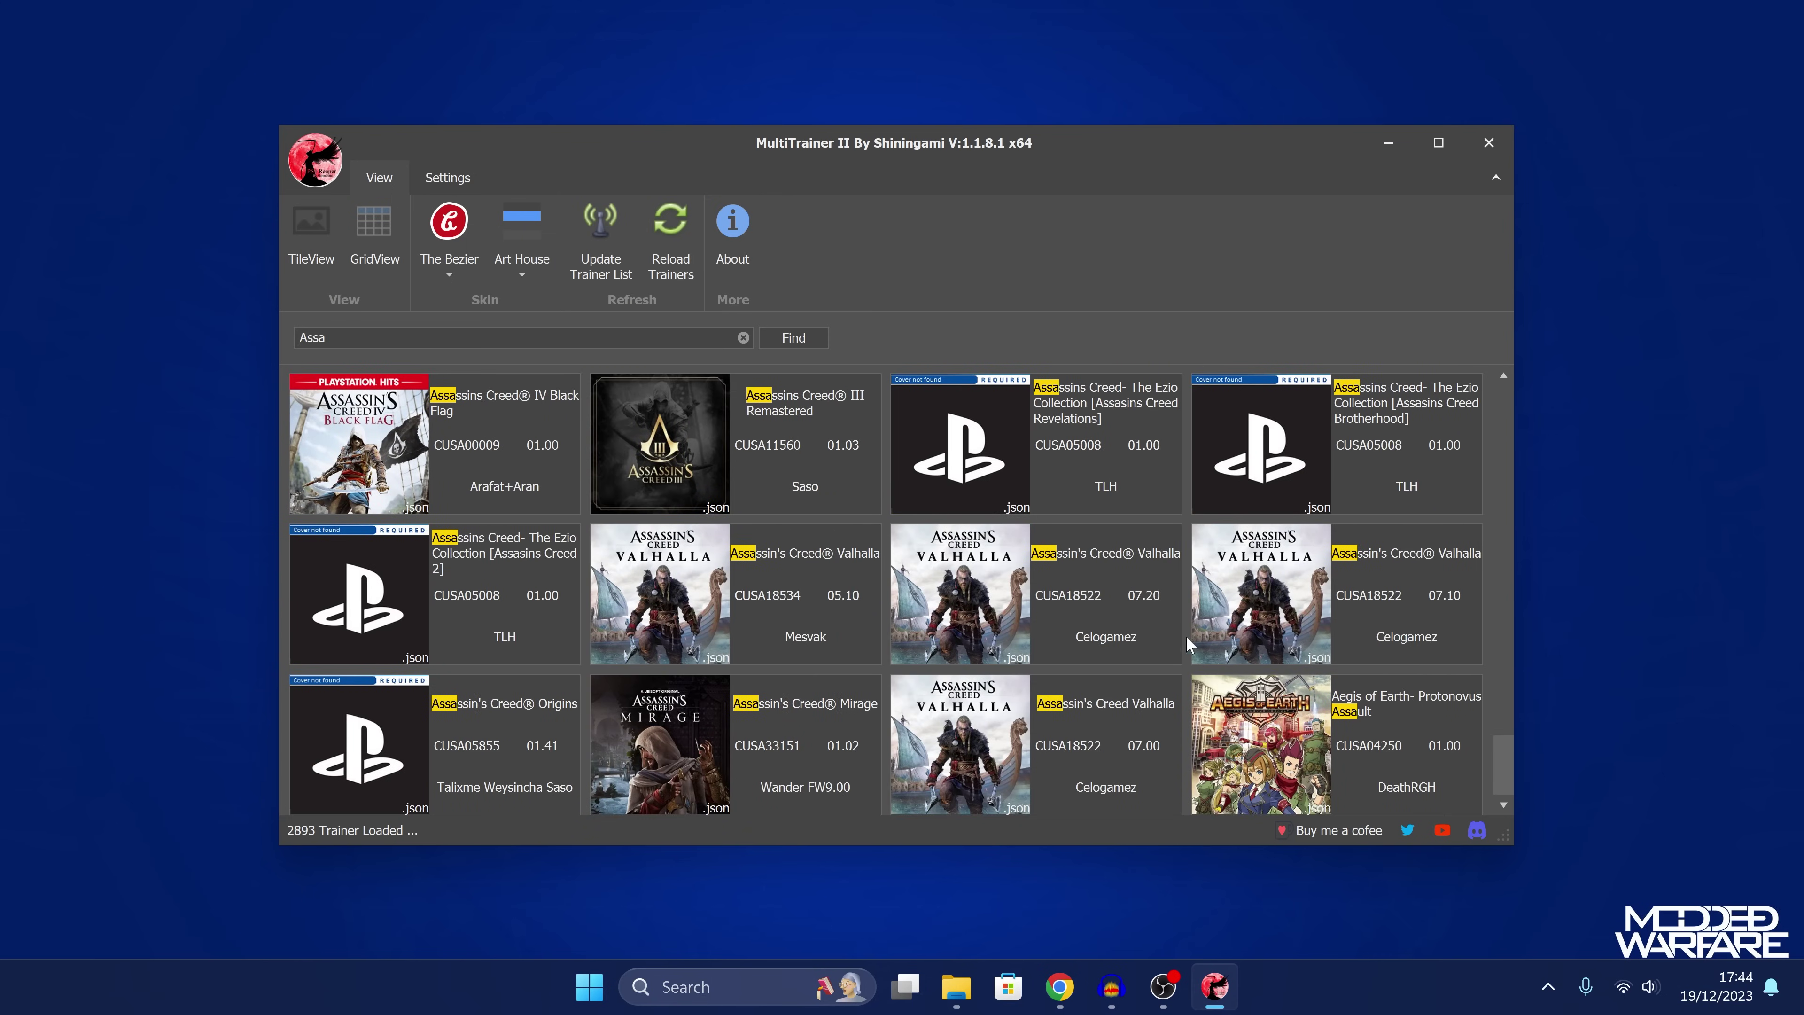
pyautogui.scroll(2, 1424, 714)
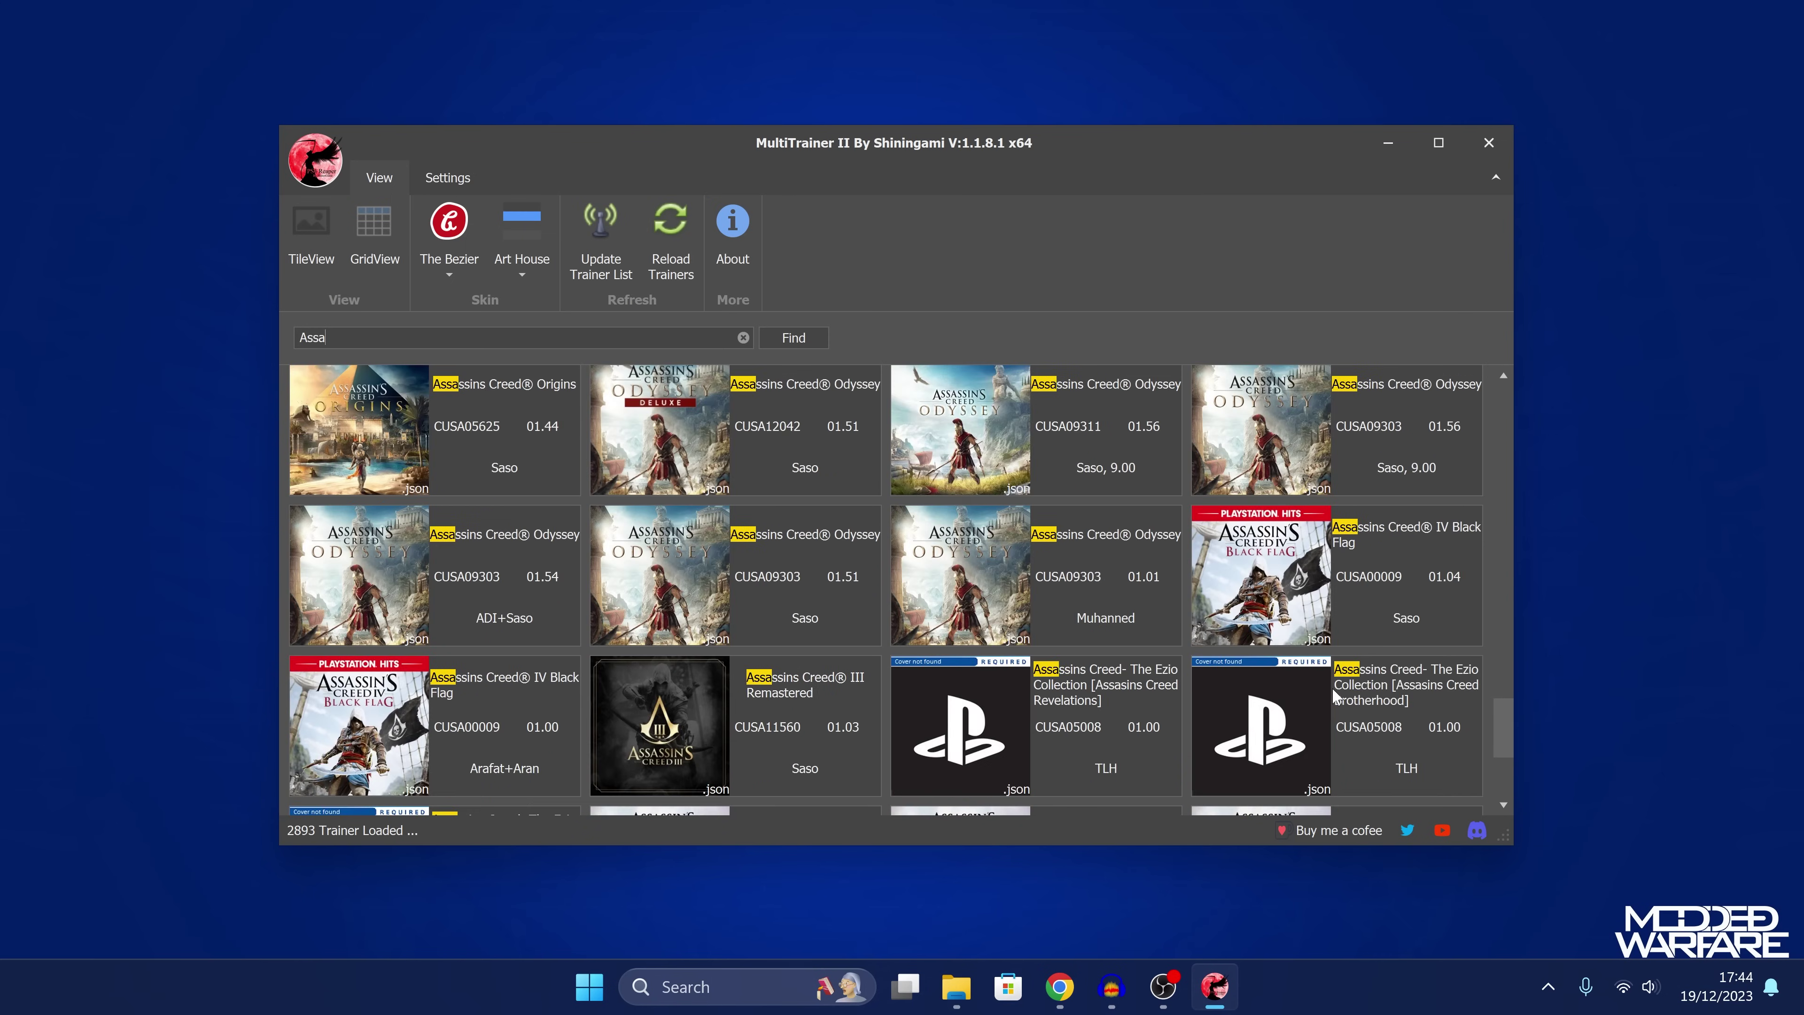
# Clear the trainer search and open the Ratchet & Clank Rift Apart trainer for version 1.002
pyautogui.moveTo(1521, 766); pyautogui.dragTo(1301, 386)
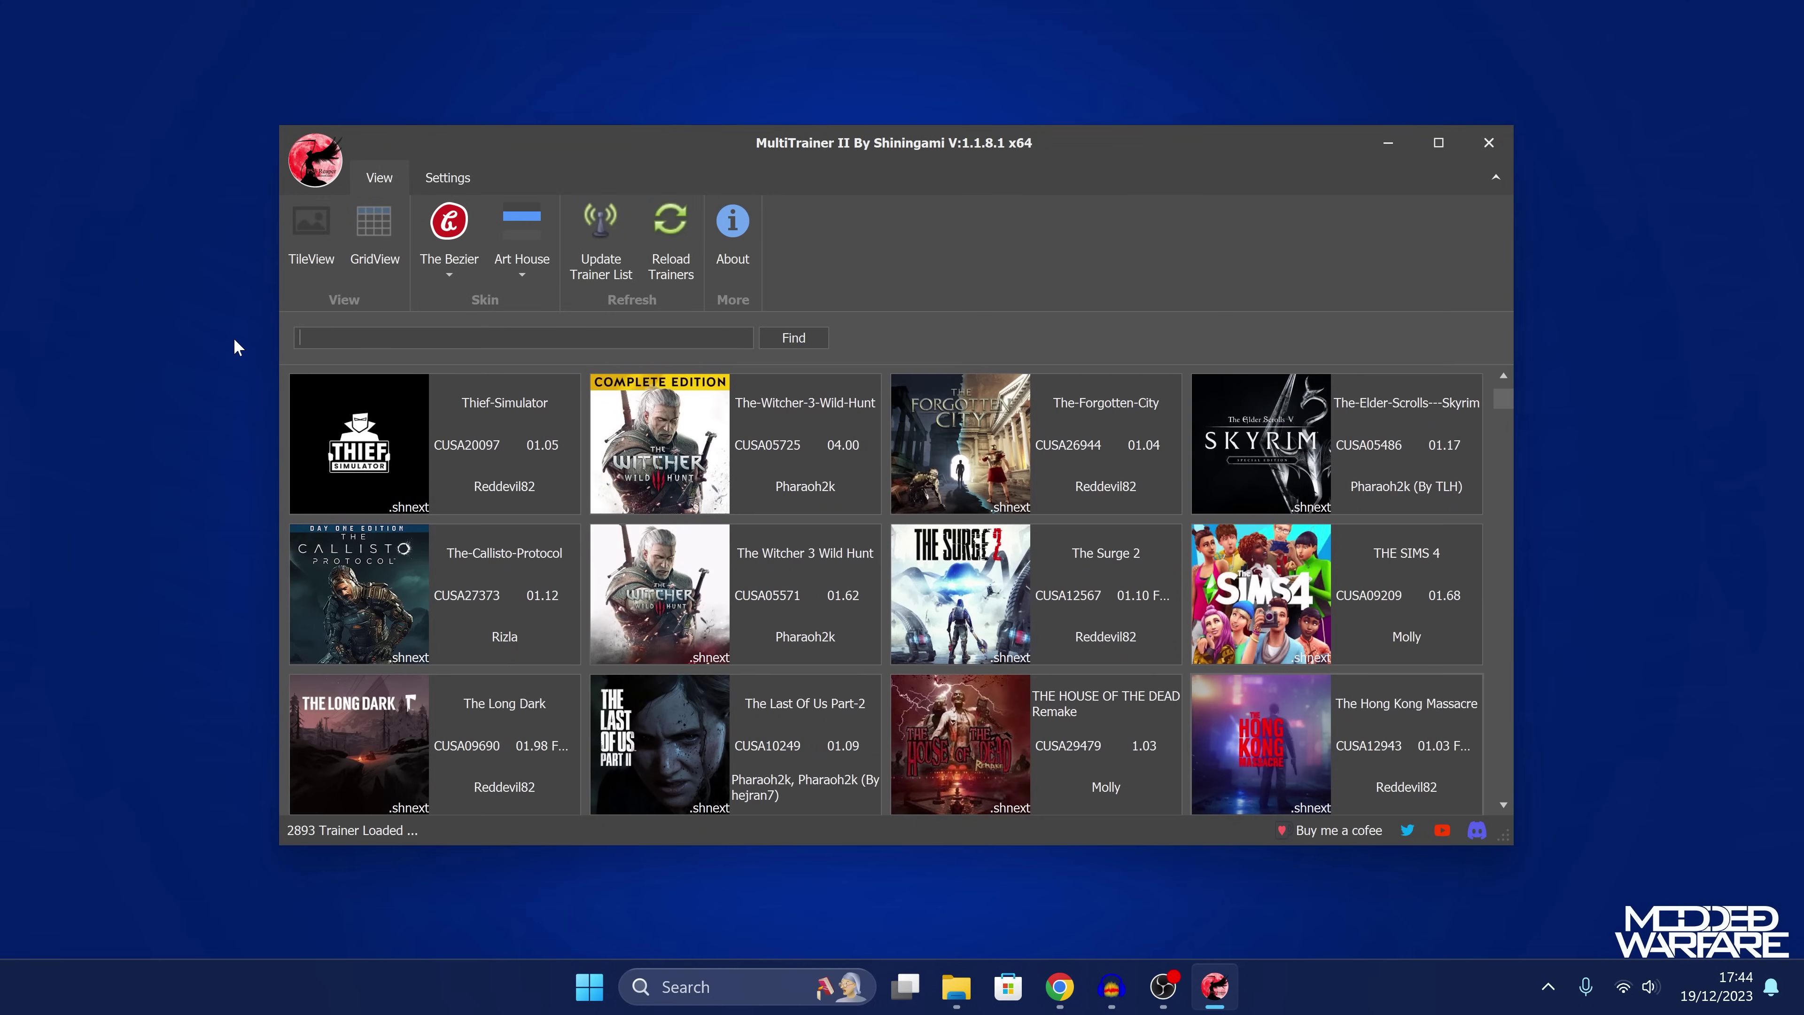
pyautogui.scroll(5, 1272, 489)
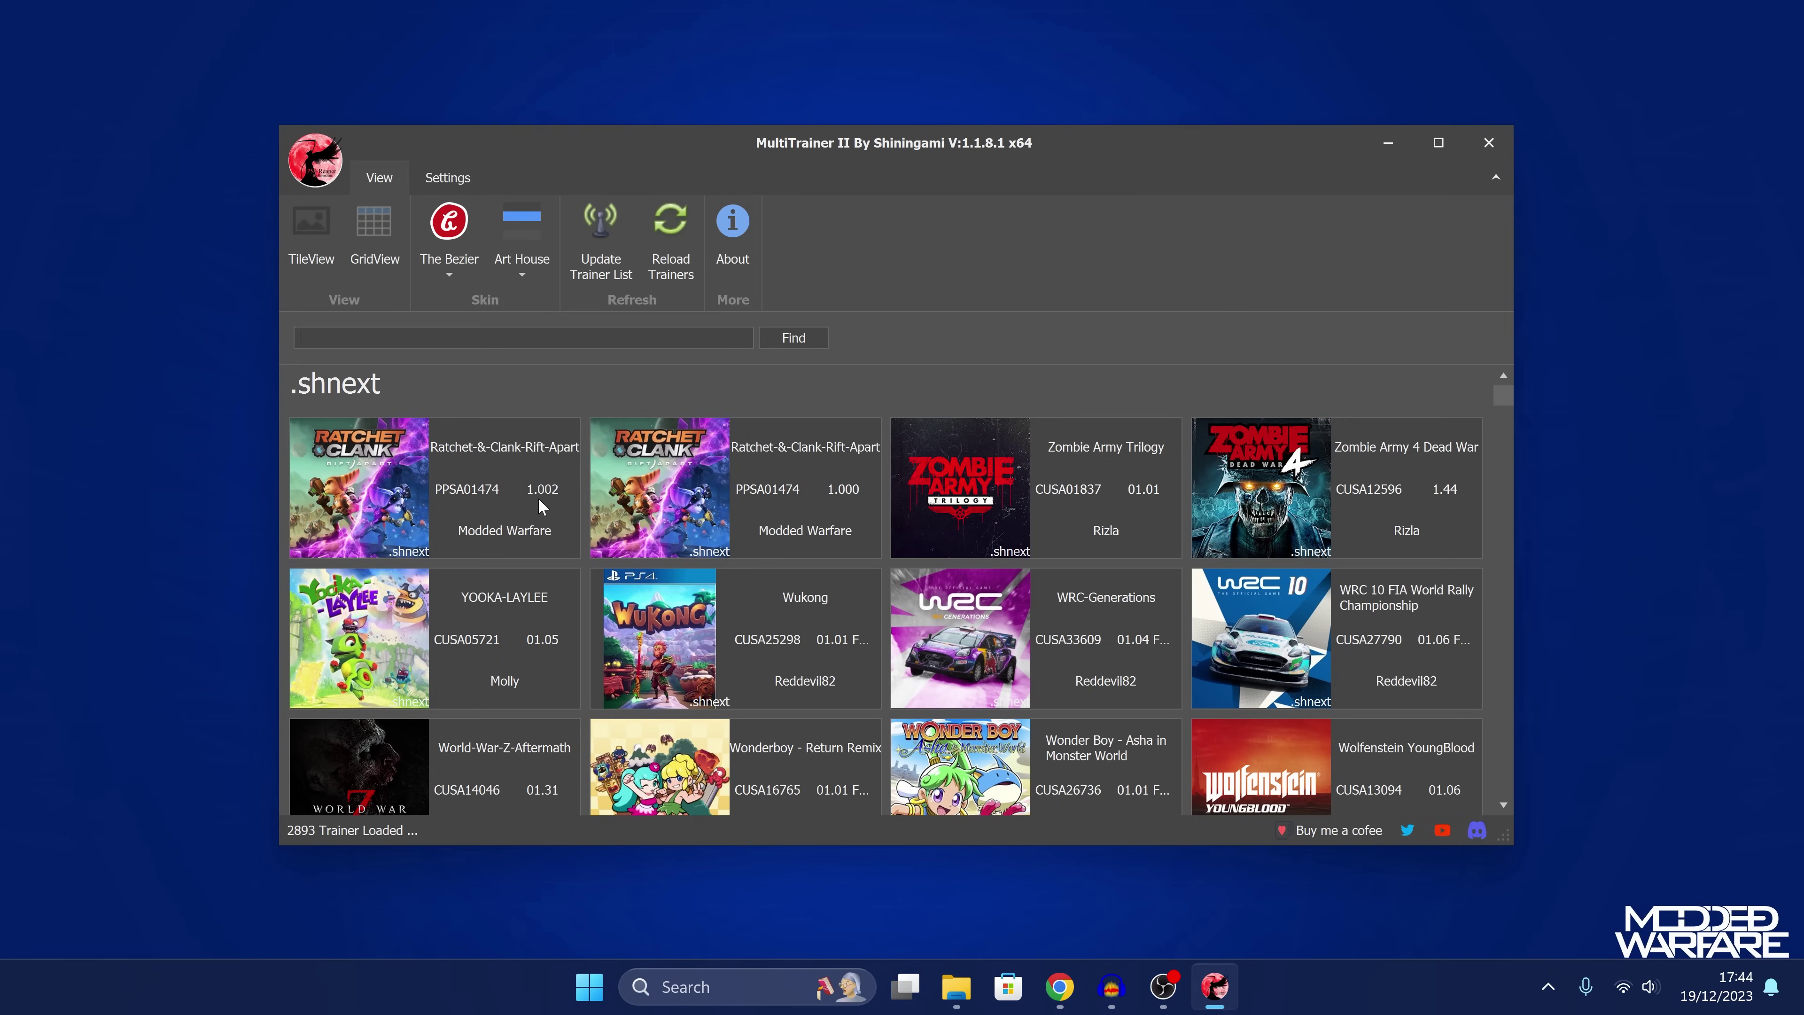
pyautogui.doubleClick(523, 467)
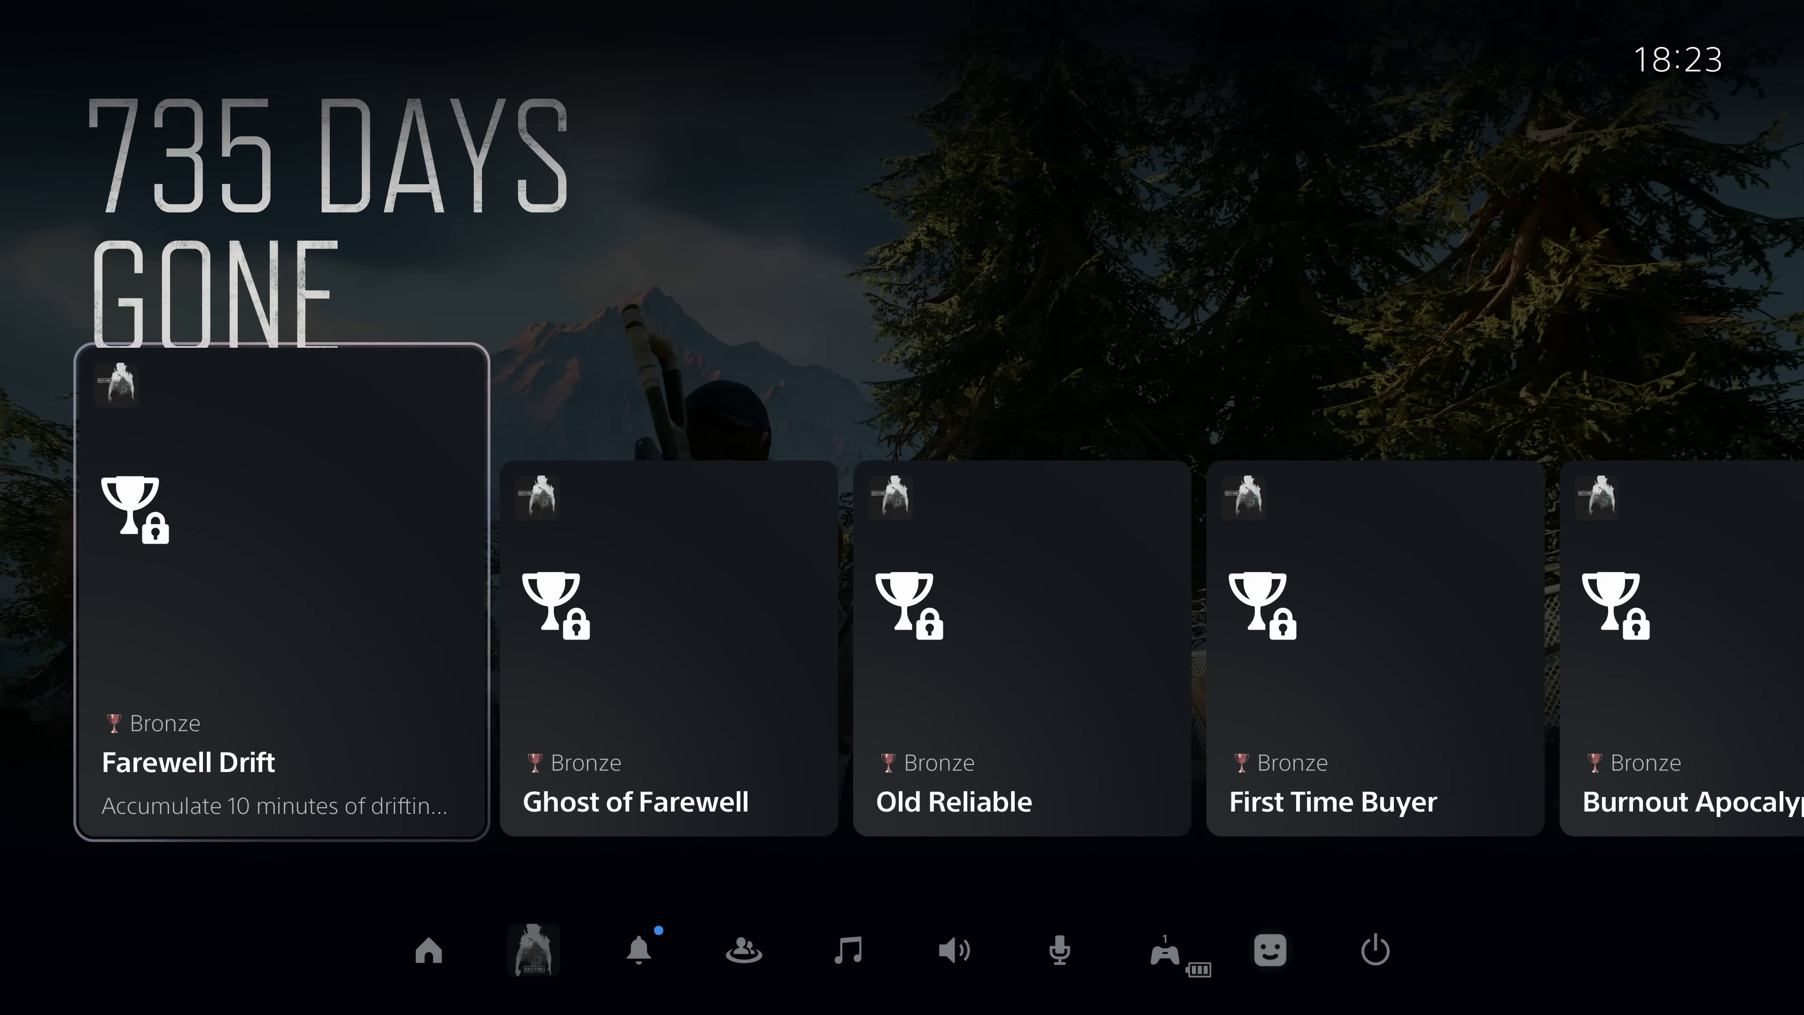
# Return to the PS5 home screen from Days Gone and choose an entry in the game's options menu
pyautogui.press('Down')
pyautogui.press('Return')
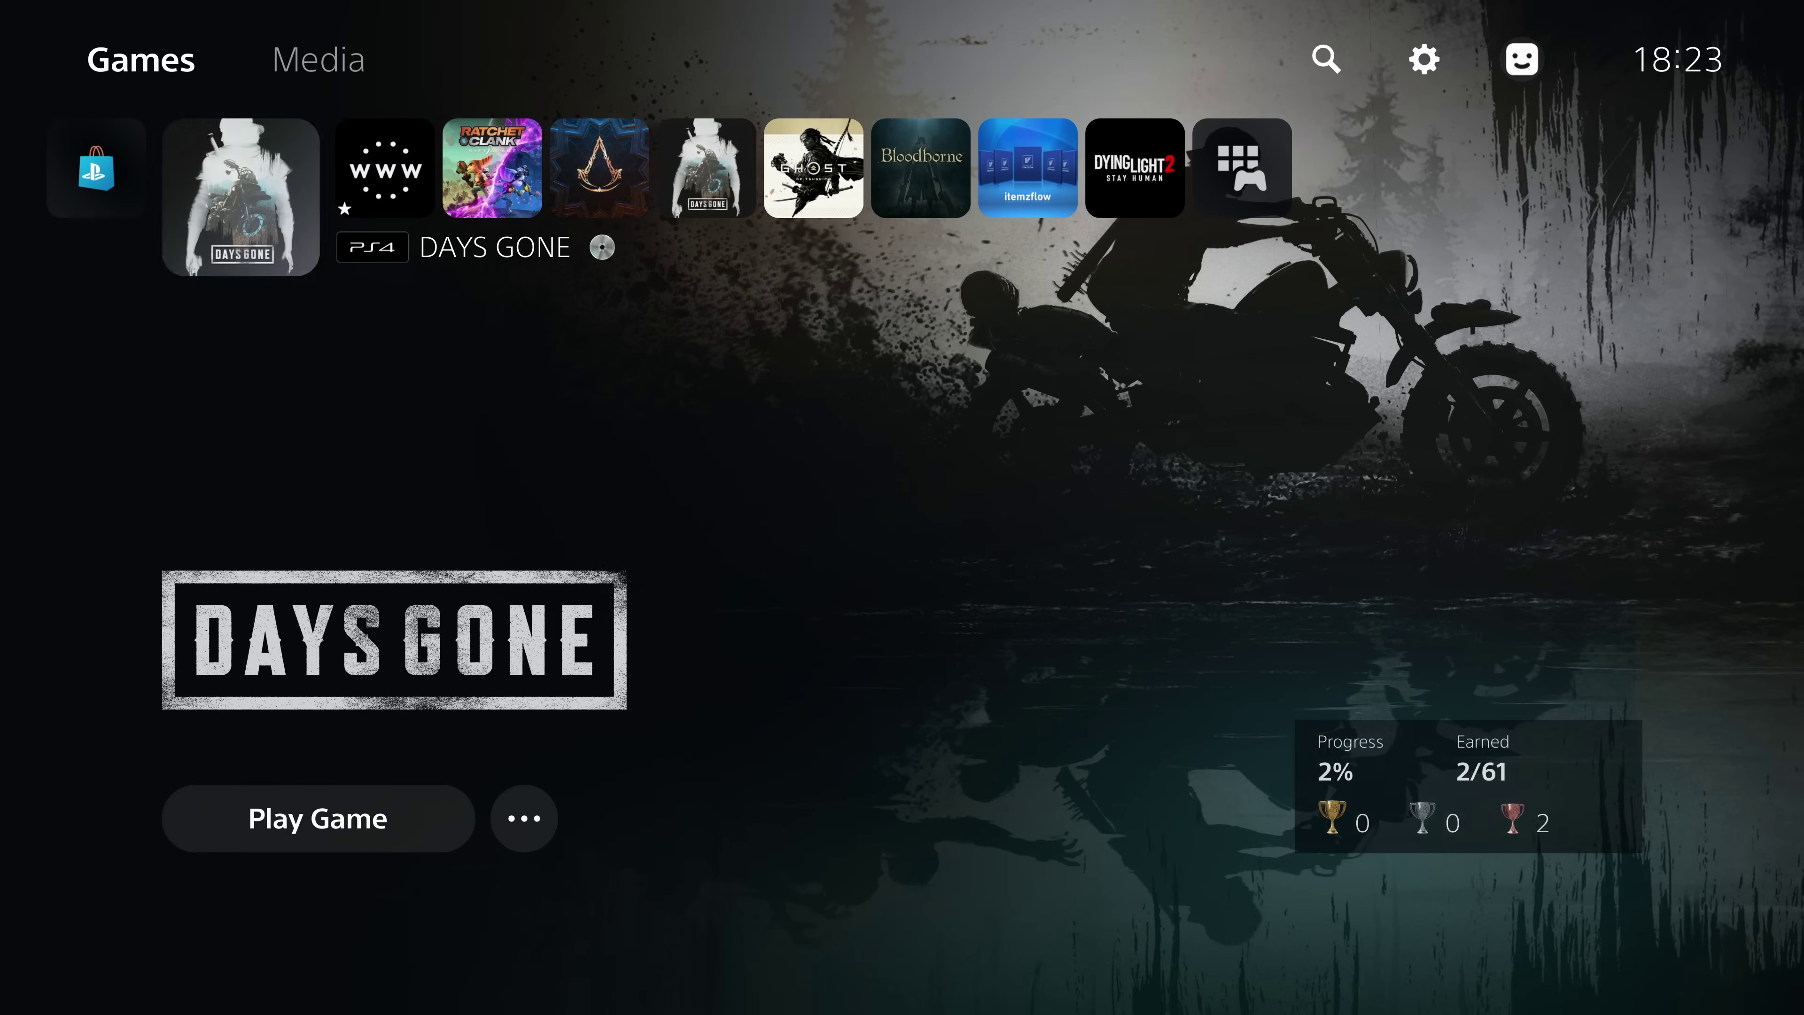
pyautogui.press('Menu')
pyautogui.press('Down')
pyautogui.press('Down')
pyautogui.press('Down')
pyautogui.press('Down')
pyautogui.press('Down')
pyautogui.press('Down')
pyautogui.press('Down')
pyautogui.press('Return')
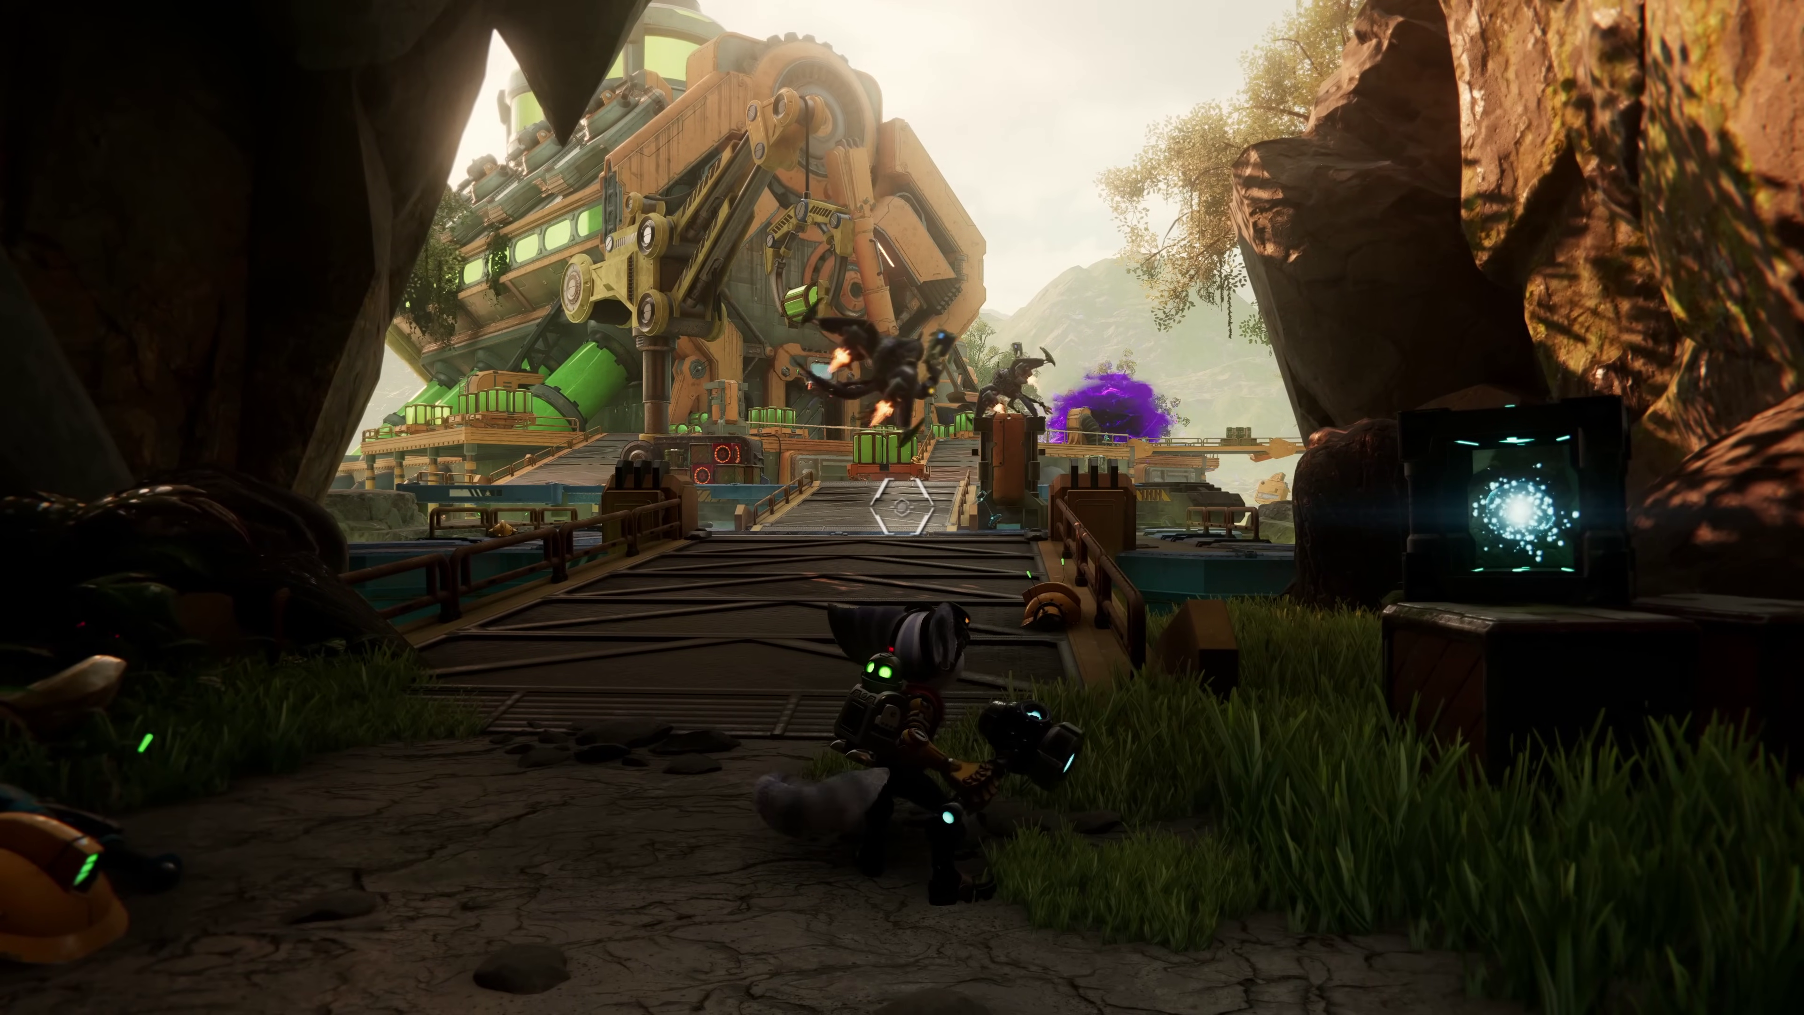
# Attach the Rift Apart trainer and enable Inf Health + One Hit Kill with both Inf_Health and One_Hit_Kill switched on
pyautogui.press('Escape')
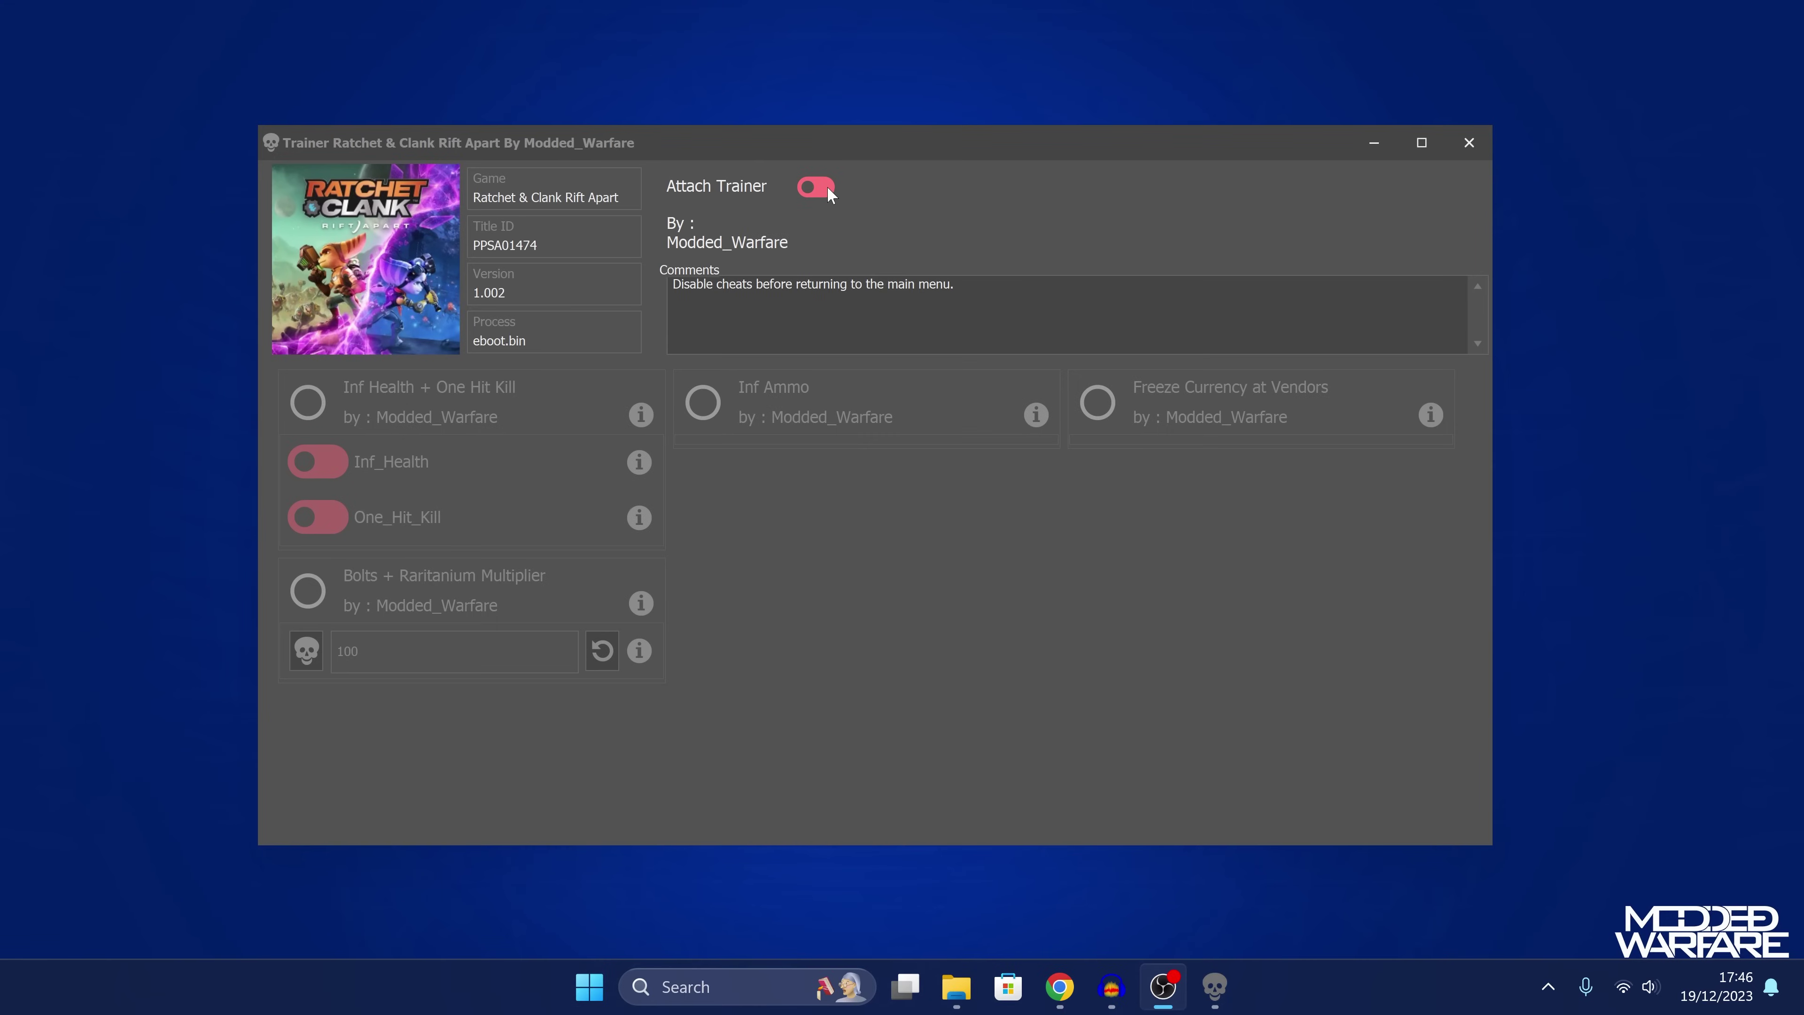
pyautogui.click(827, 186)
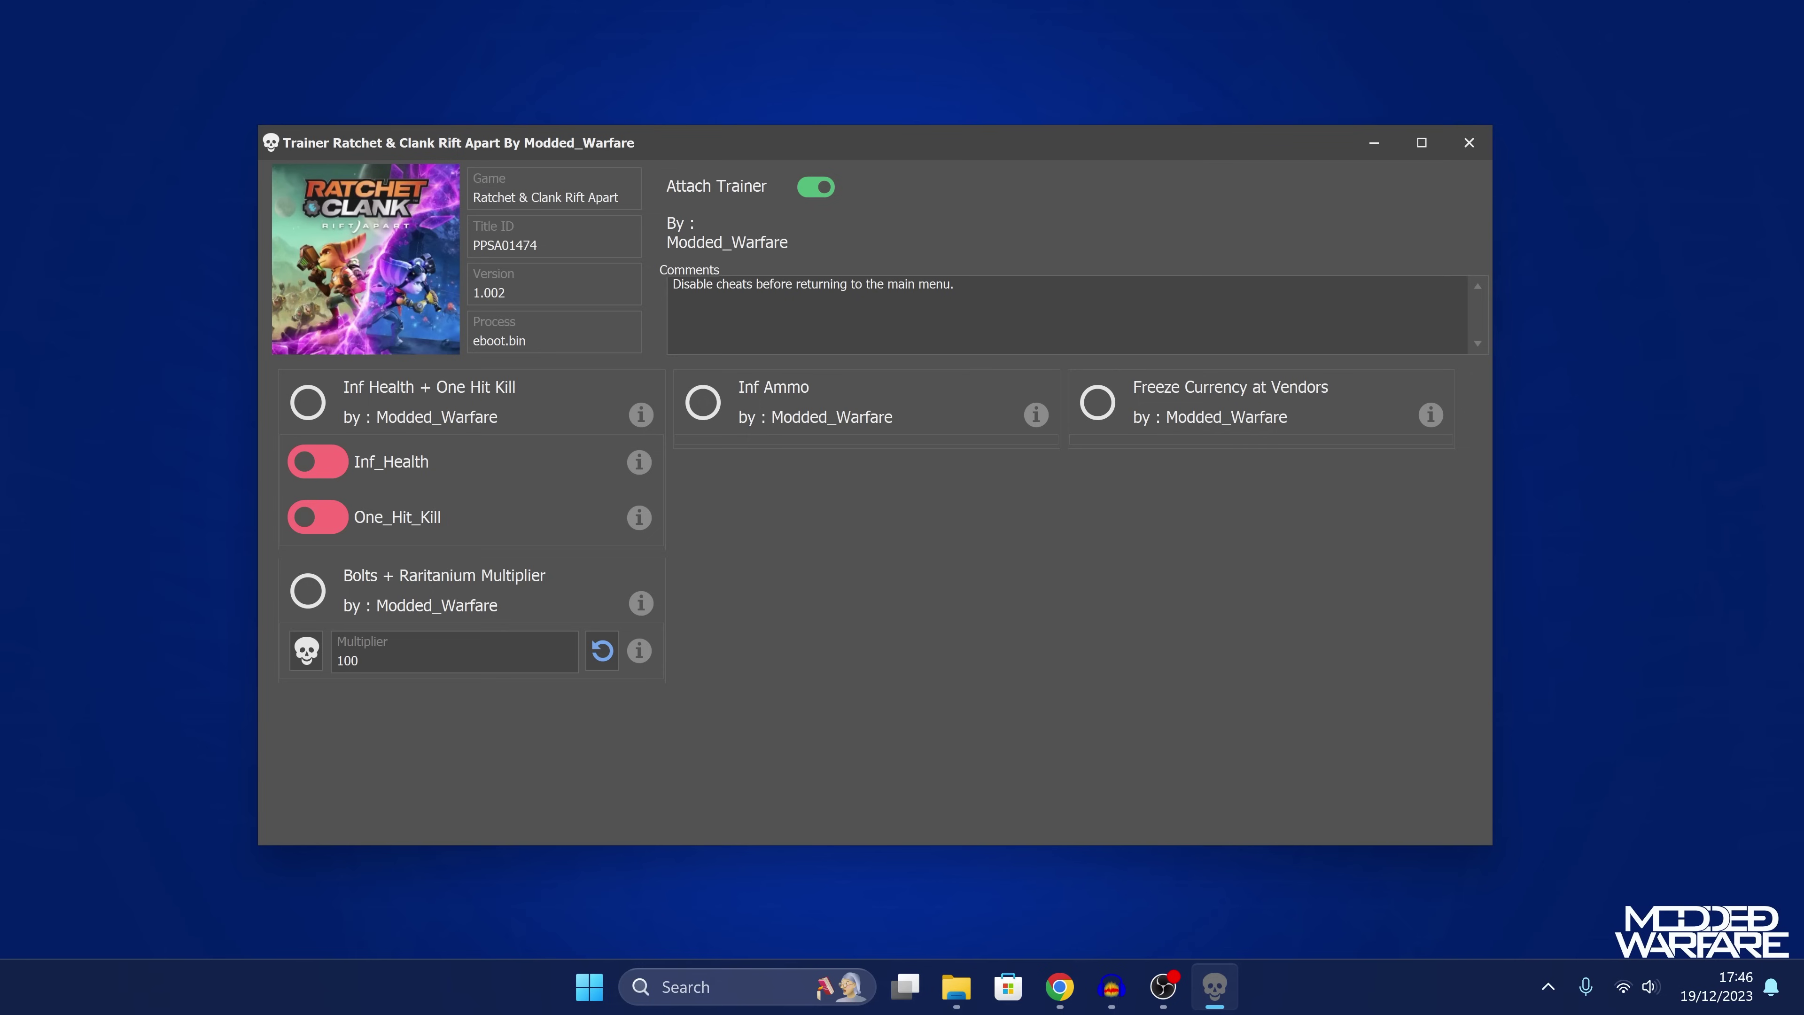
pyautogui.moveTo(359, 660); pyautogui.dragTo(316, 664)
pyautogui.click(307, 410)
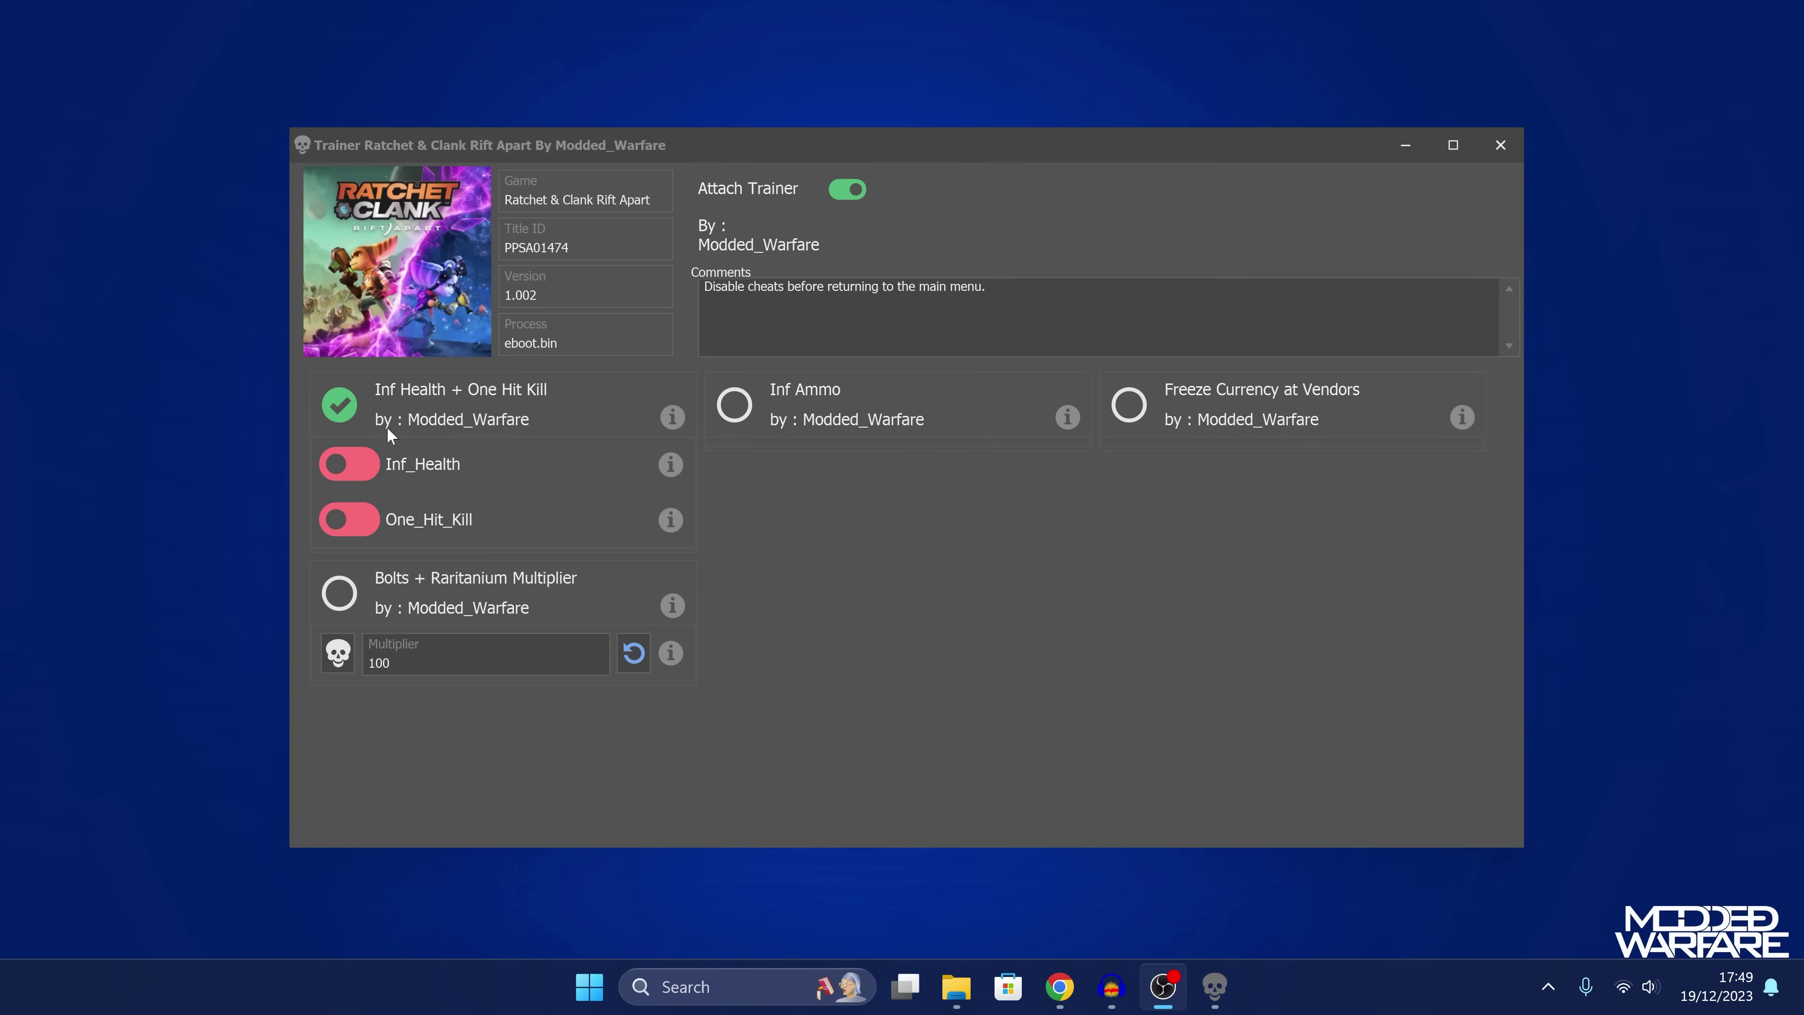
pyautogui.click(358, 470)
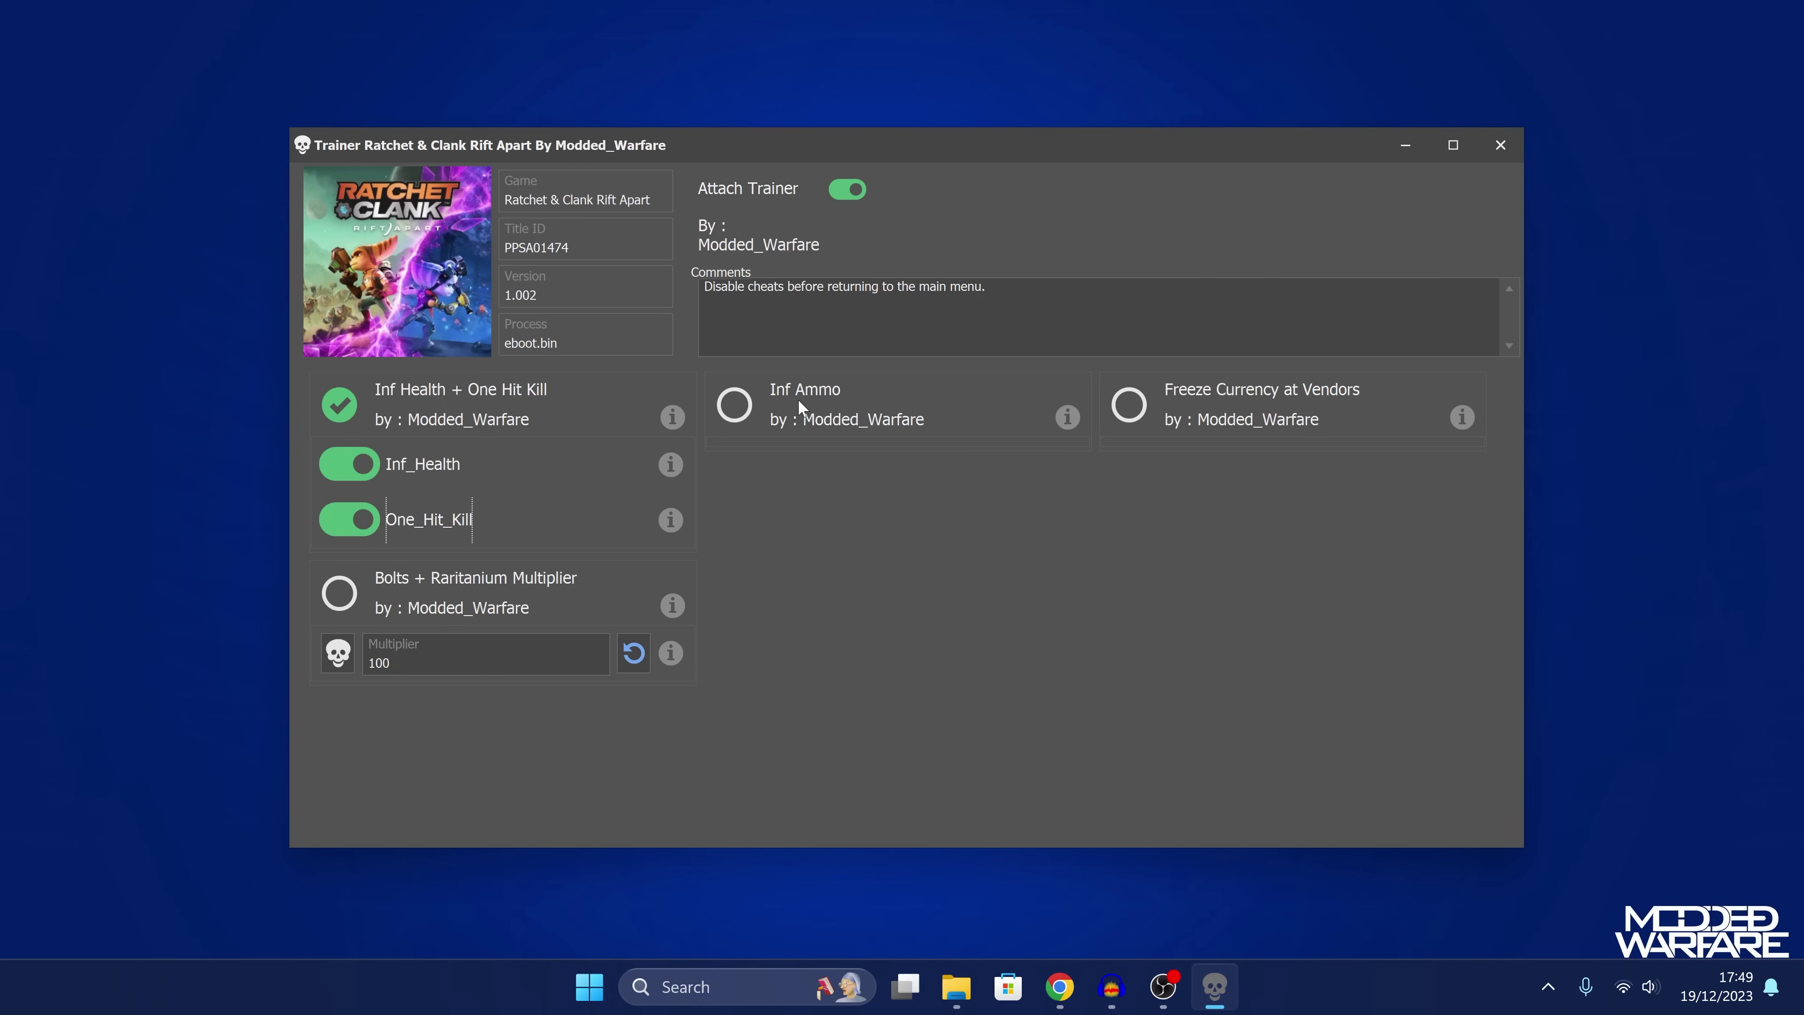
# Enable Inf Ammo and the Bolts + Raritanium Multiplier cheat with its multiplier set to 10000, and resume the game
pyautogui.click(741, 414)
pyautogui.write('00')
pyautogui.click(342, 597)
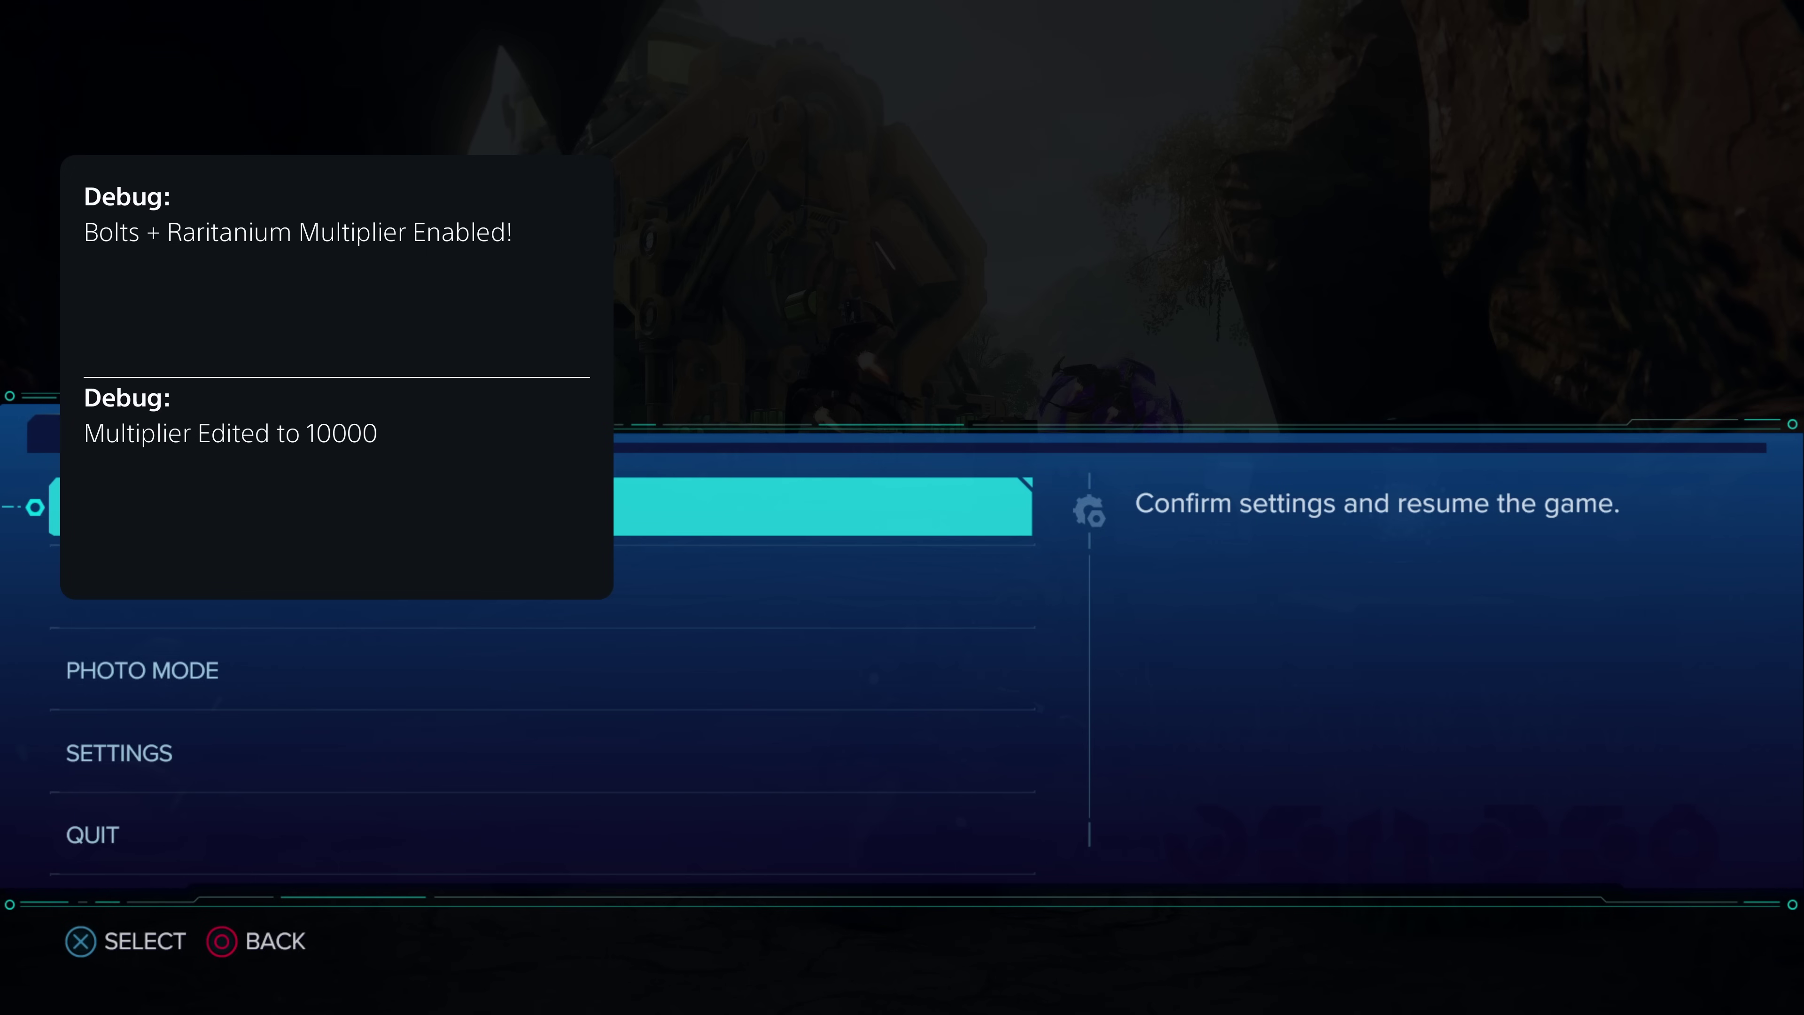
pyautogui.press('Return')
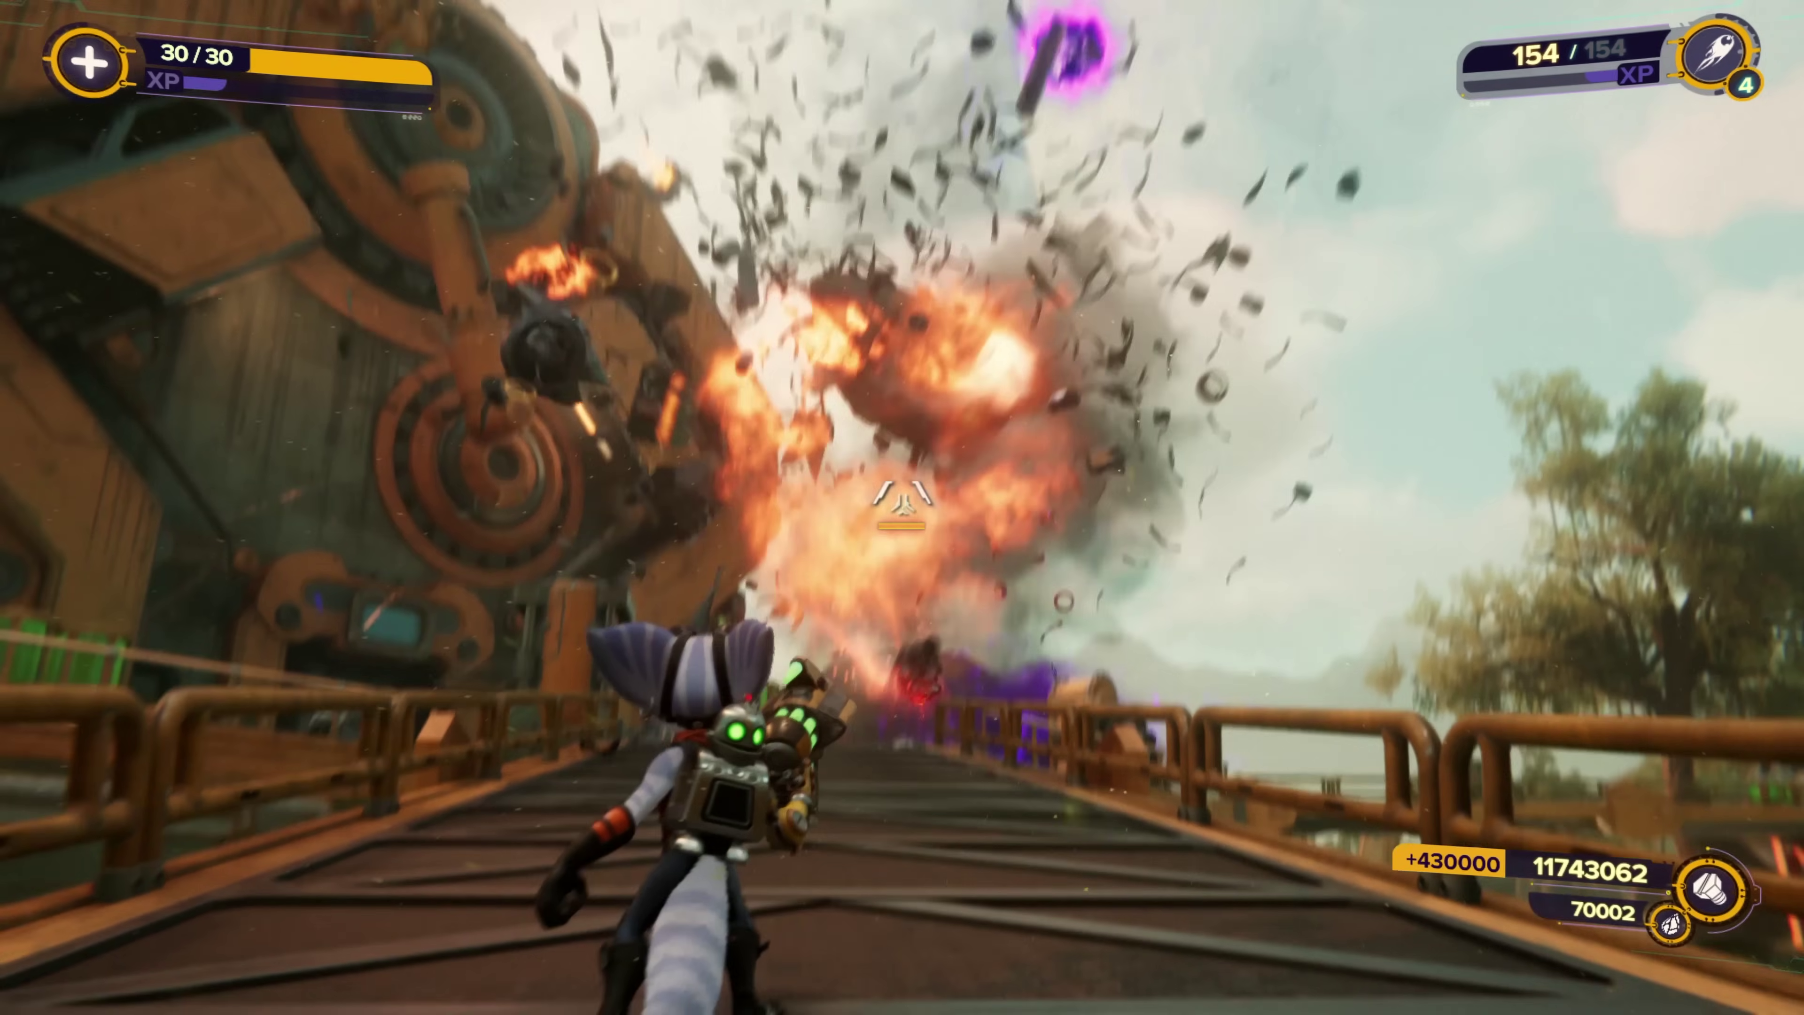
# Fight enemies across the bridge and grassland with the Burst Pistol to test the health, ammo and currency cheats
pyautogui.press('w')
pyautogui.press('w')
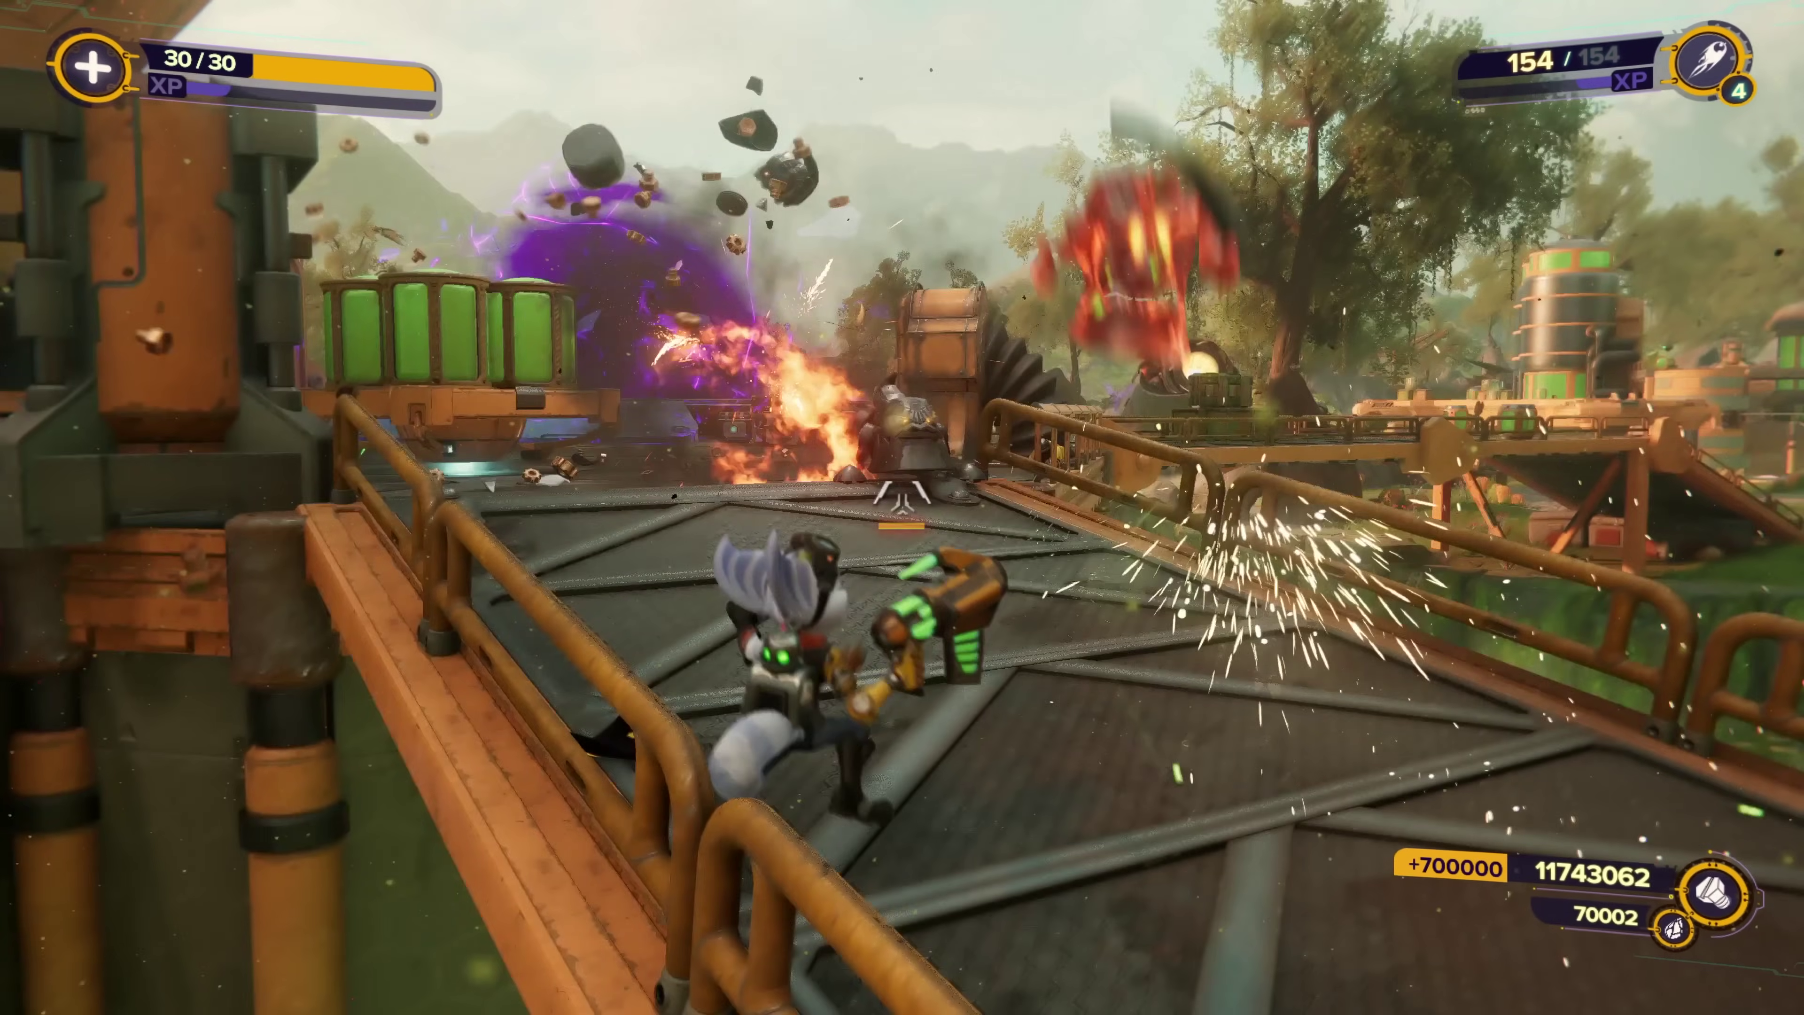
pyautogui.press('w')
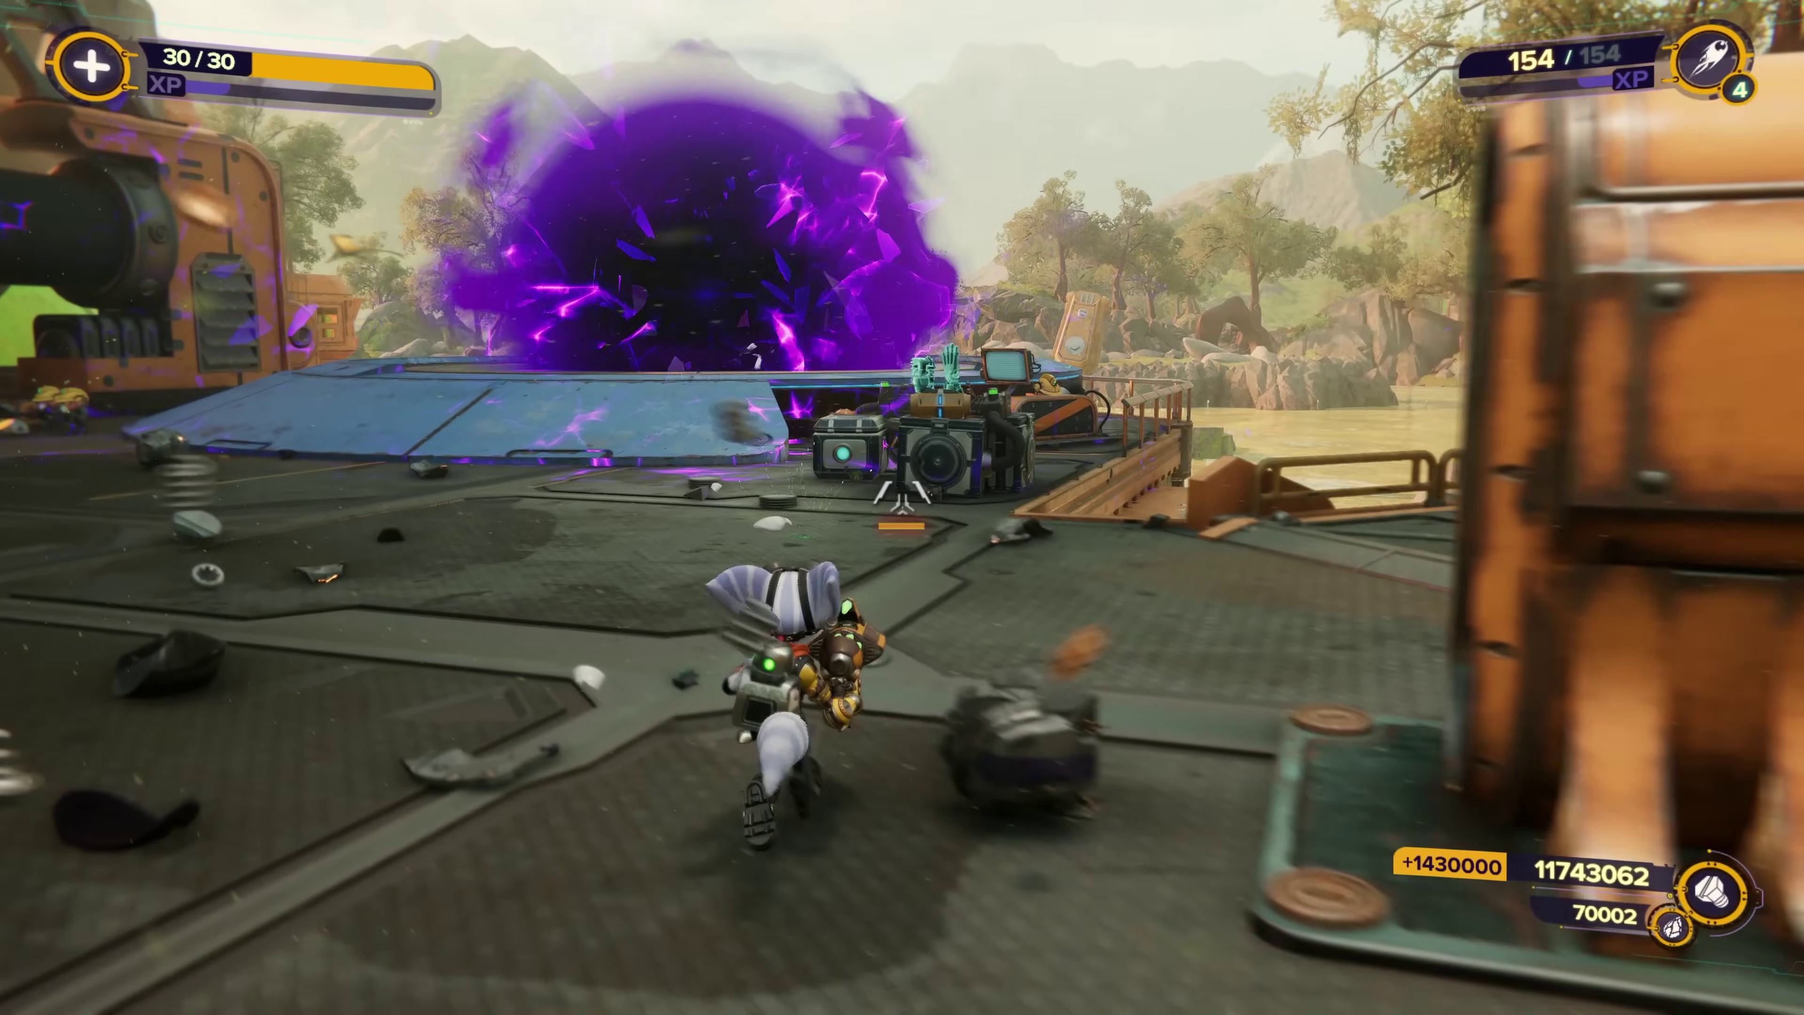
pyautogui.press('w')
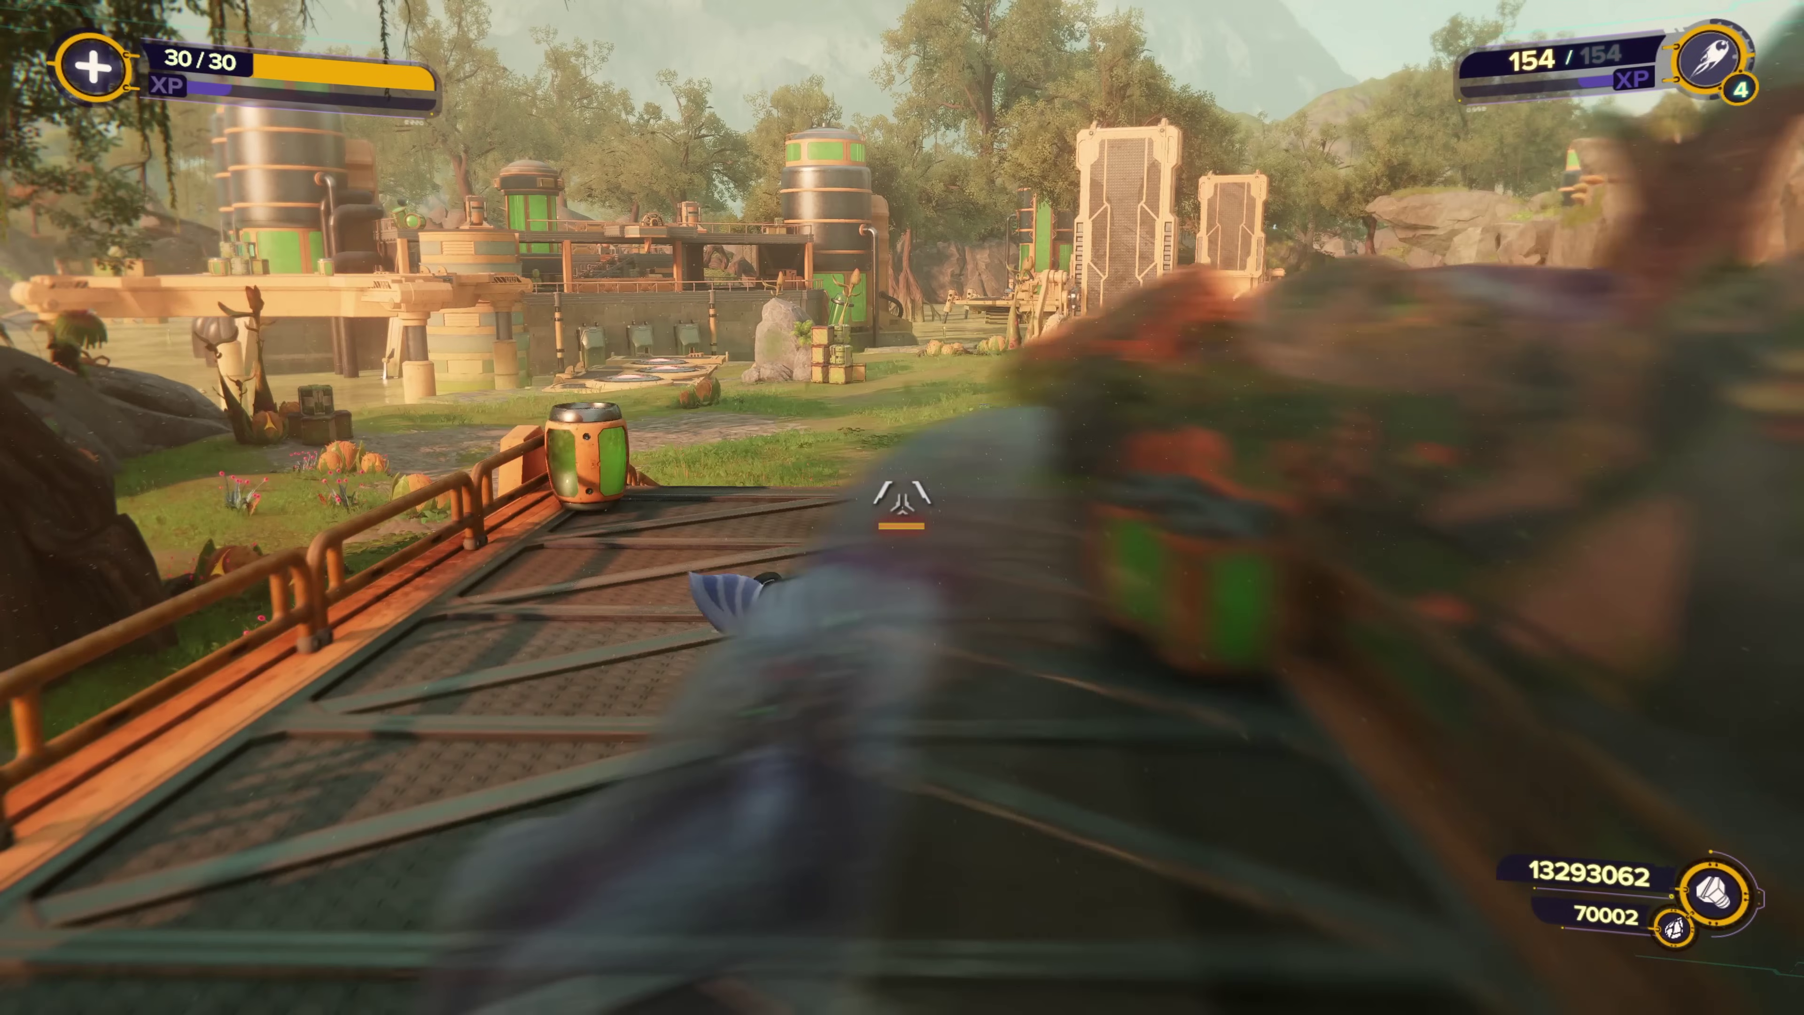
pyautogui.press('w')
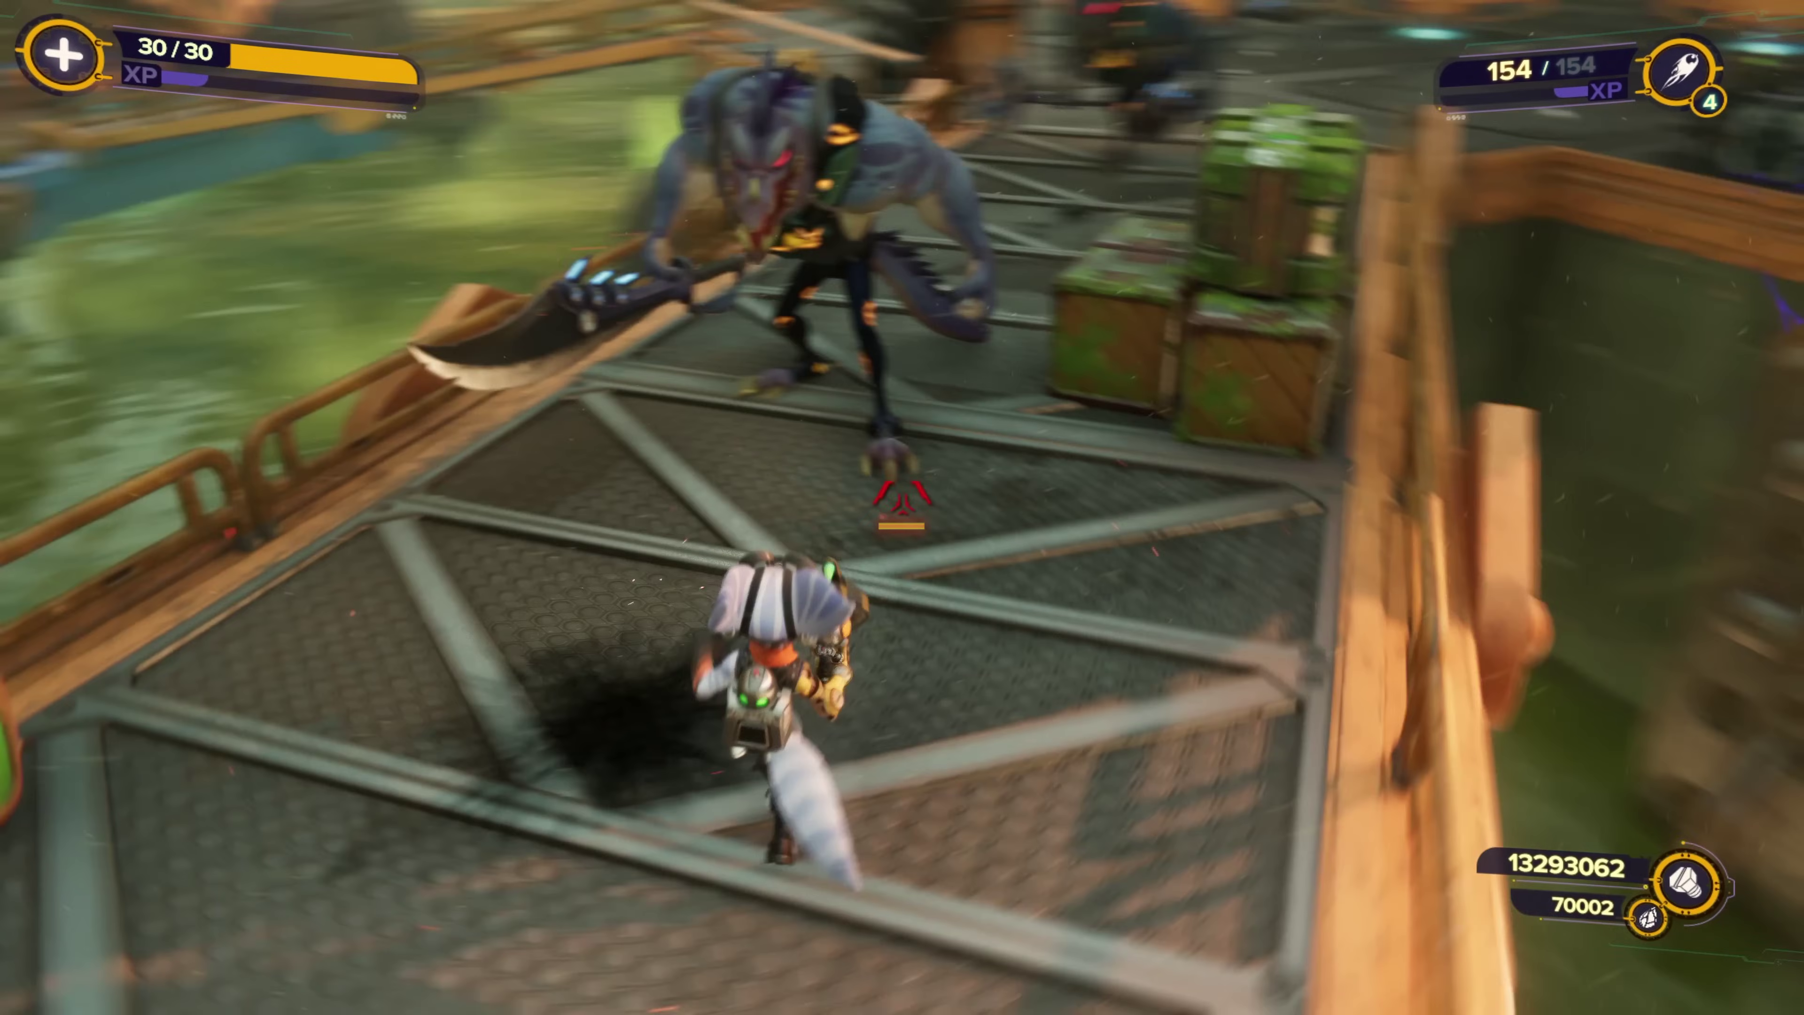
pyautogui.press('w')
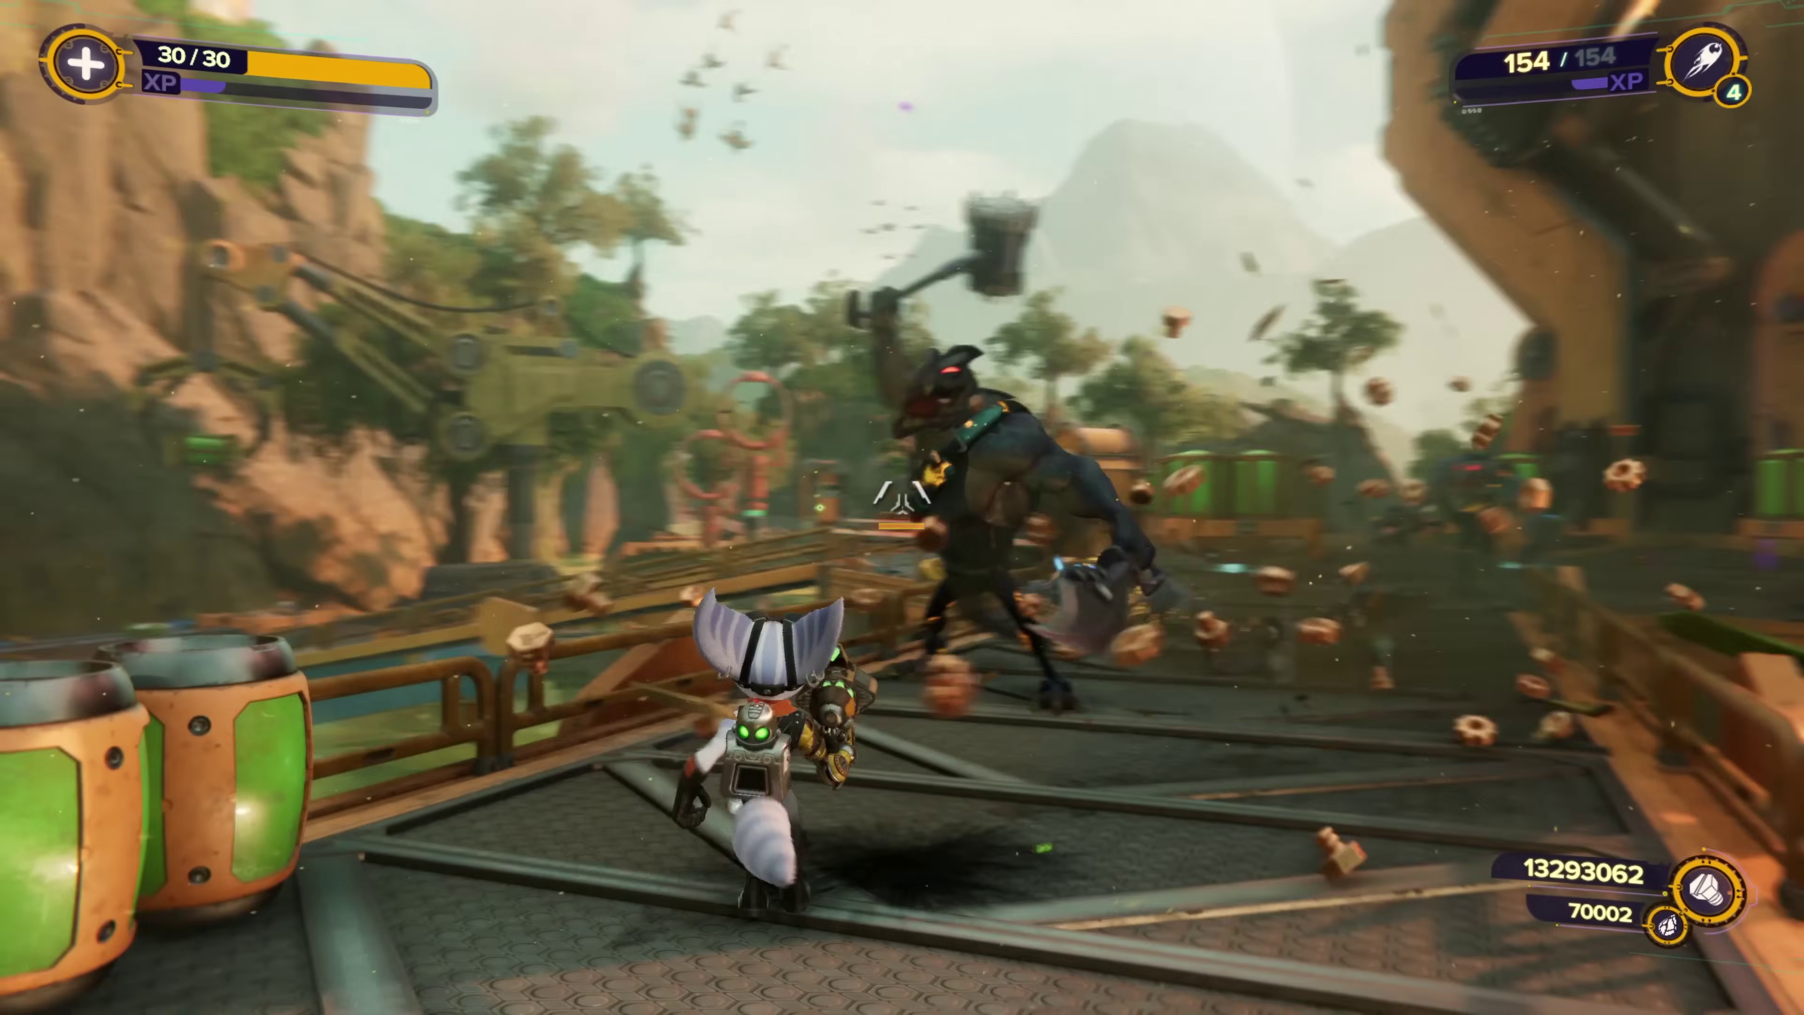
pyautogui.press('w')
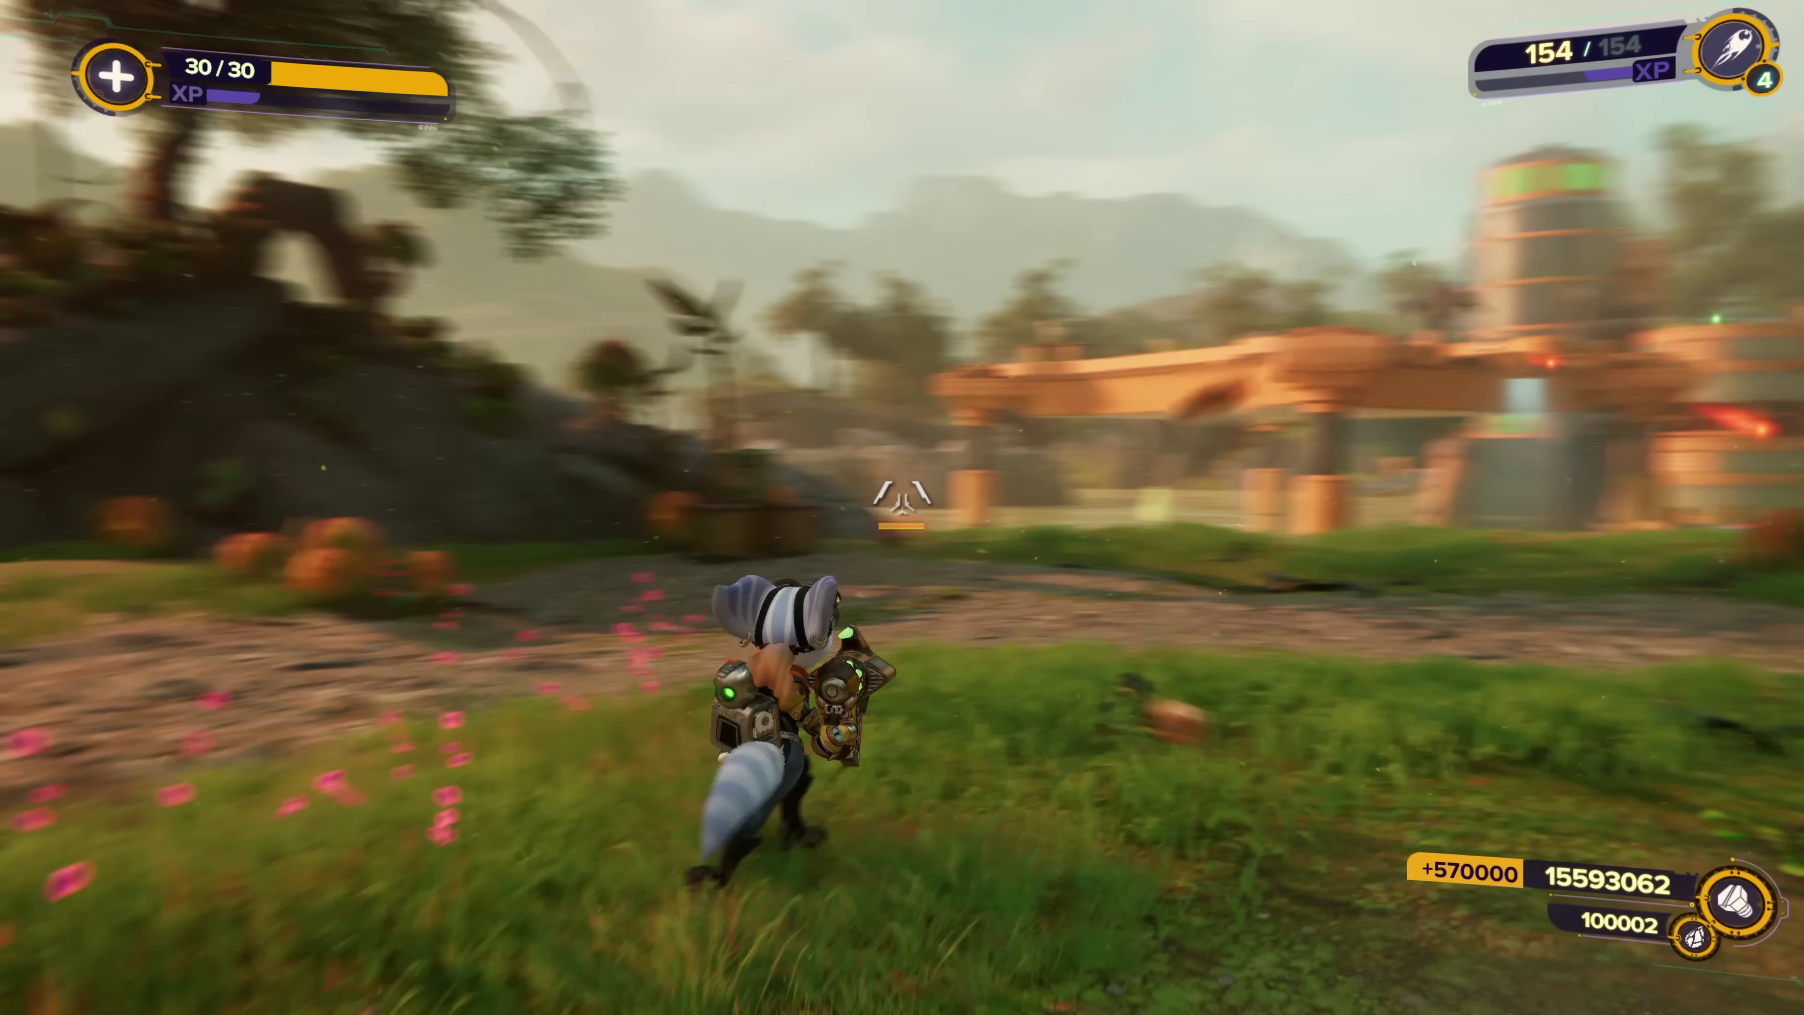
pyautogui.press('w')
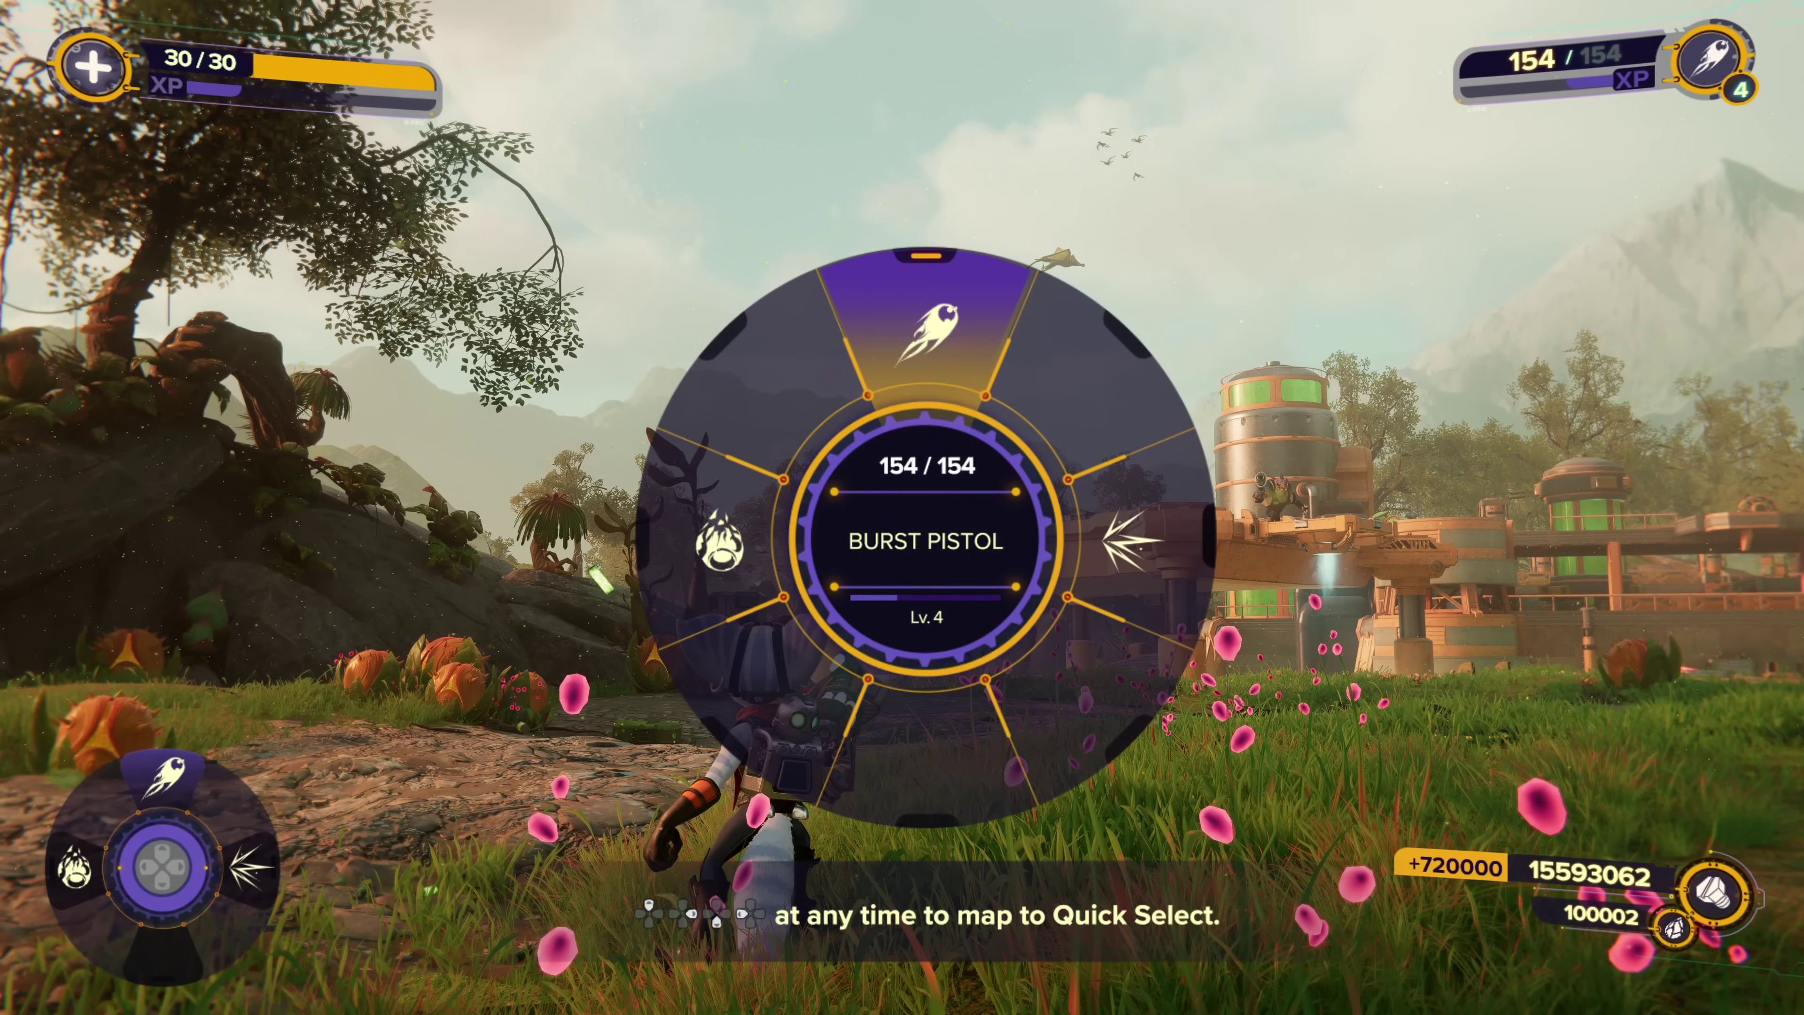
# Advance through the Bridge Controls Facility, fighting enemies and collecting bolts to test the one-hit-kill and multiplier cheats
pyautogui.press('w')
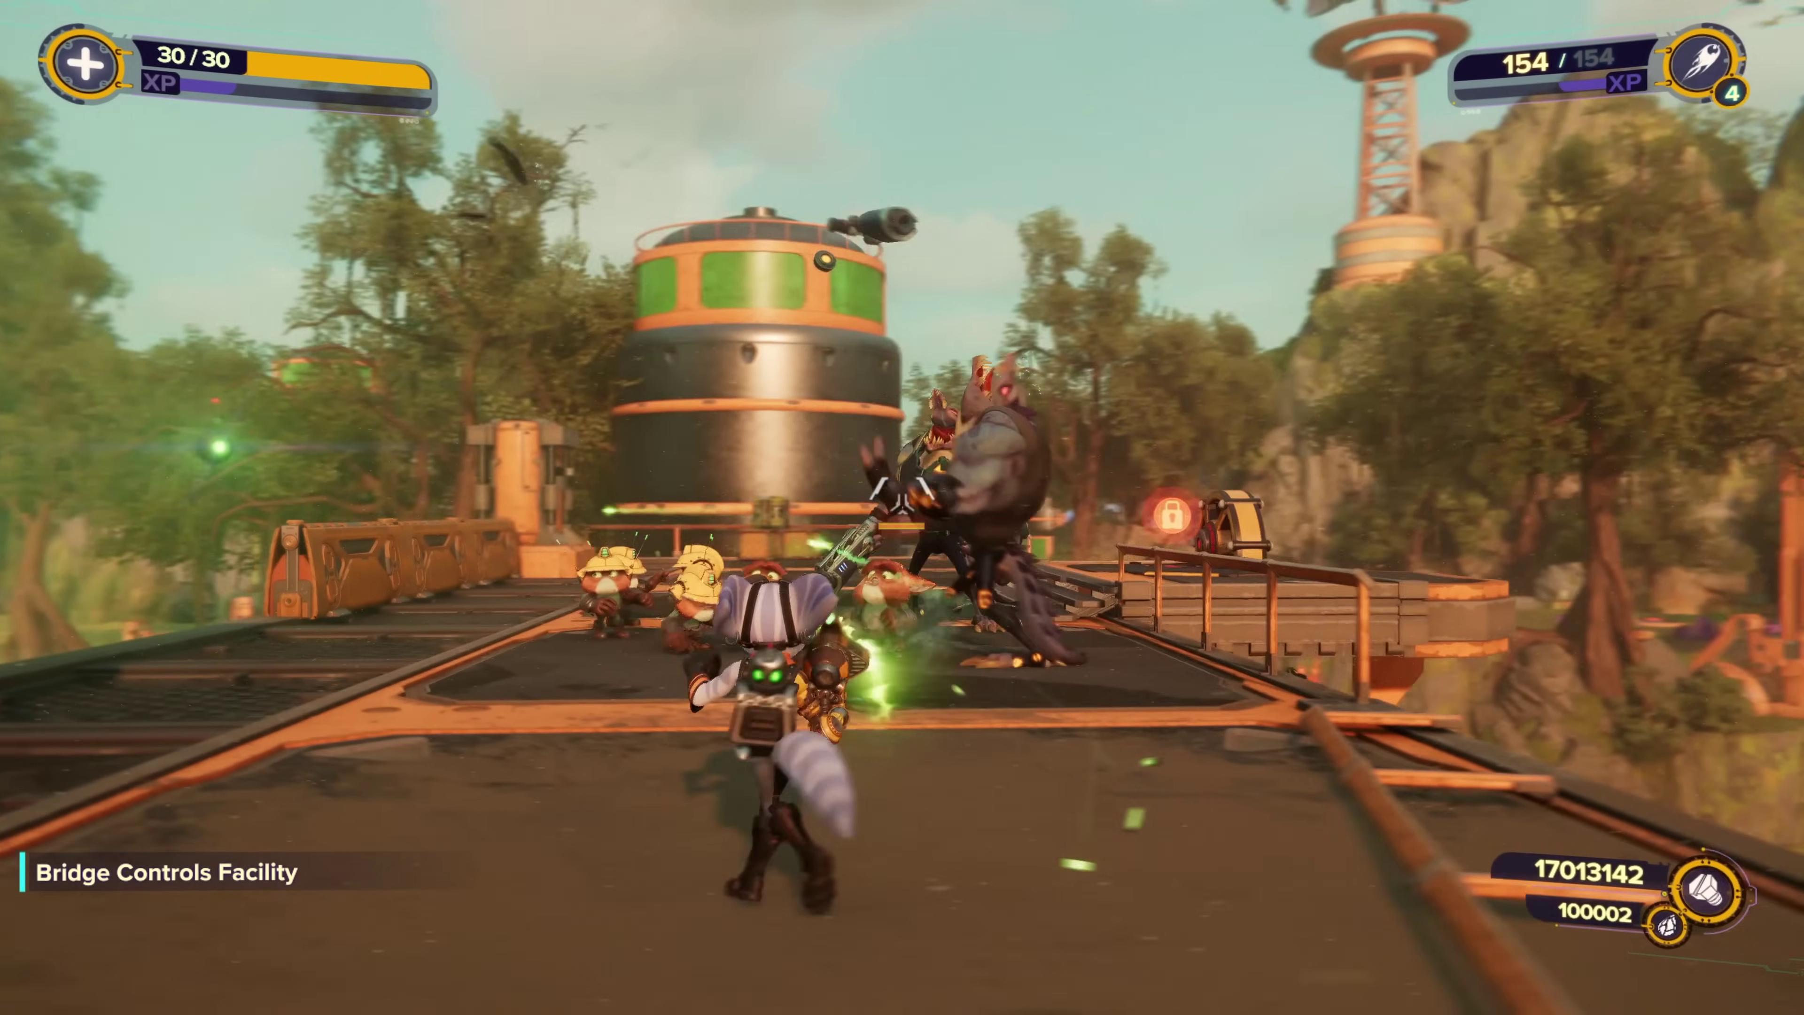
pyautogui.press('w')
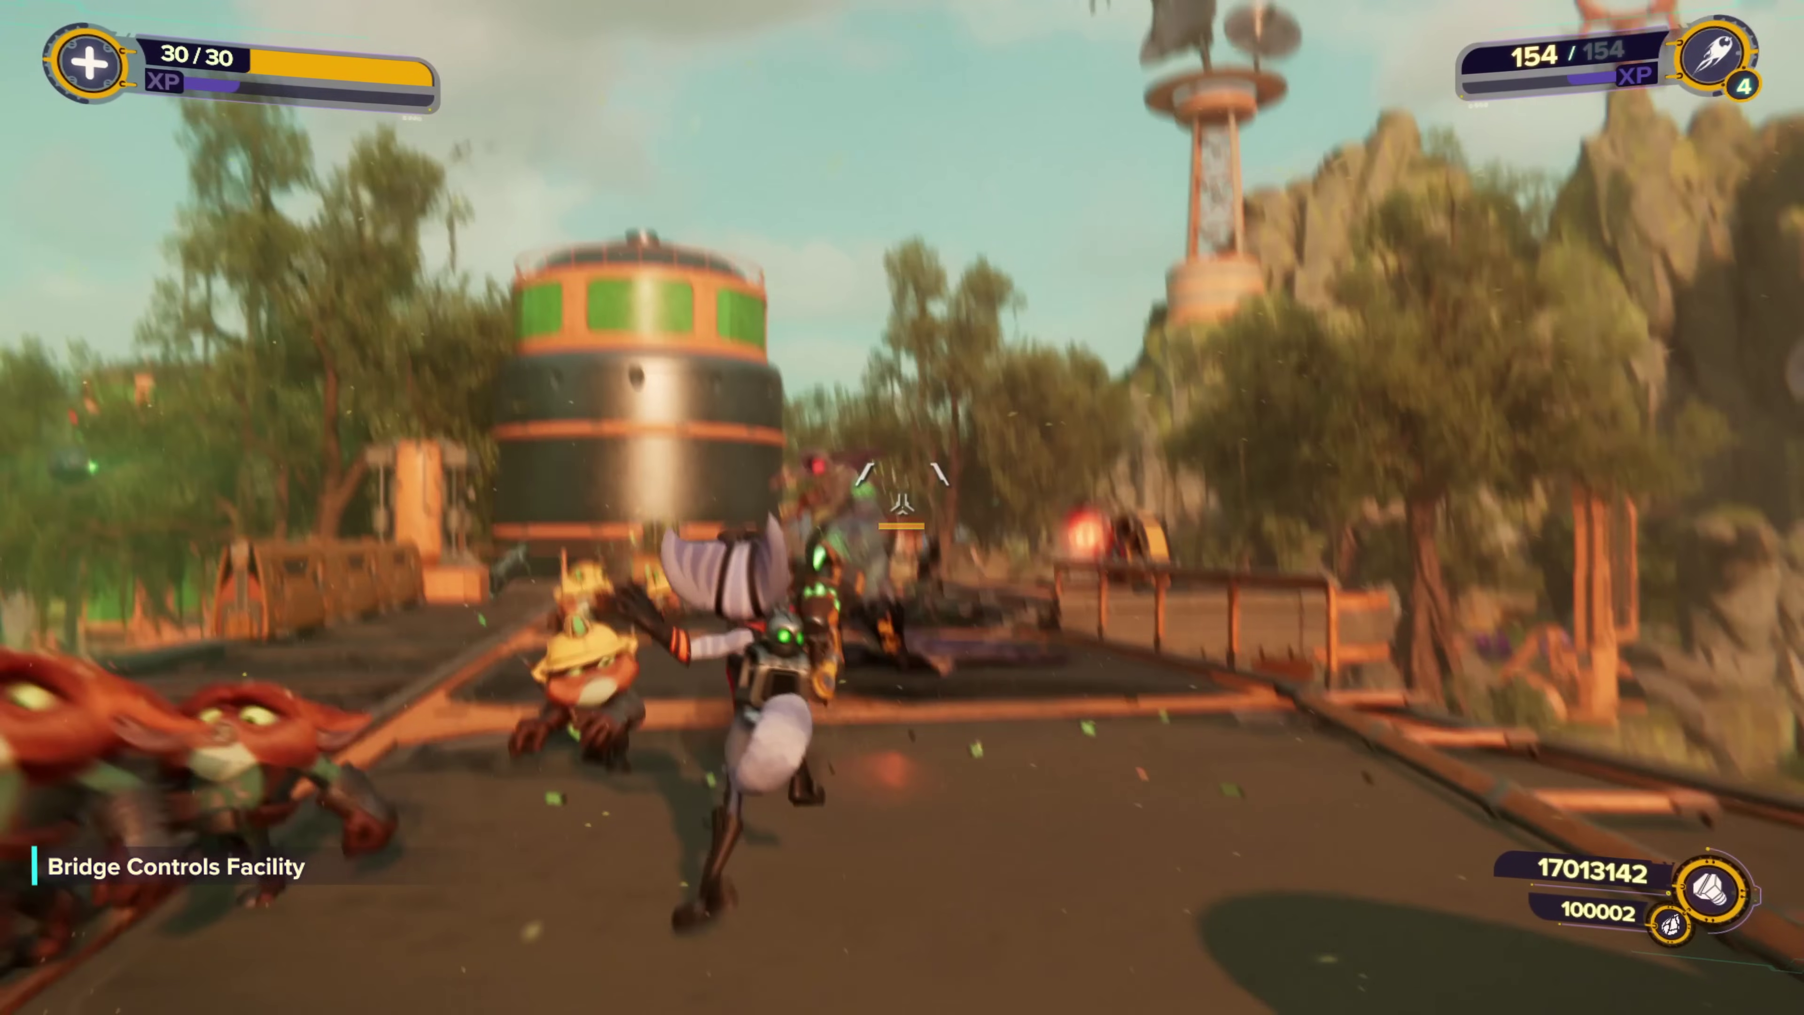
pyautogui.press('w')
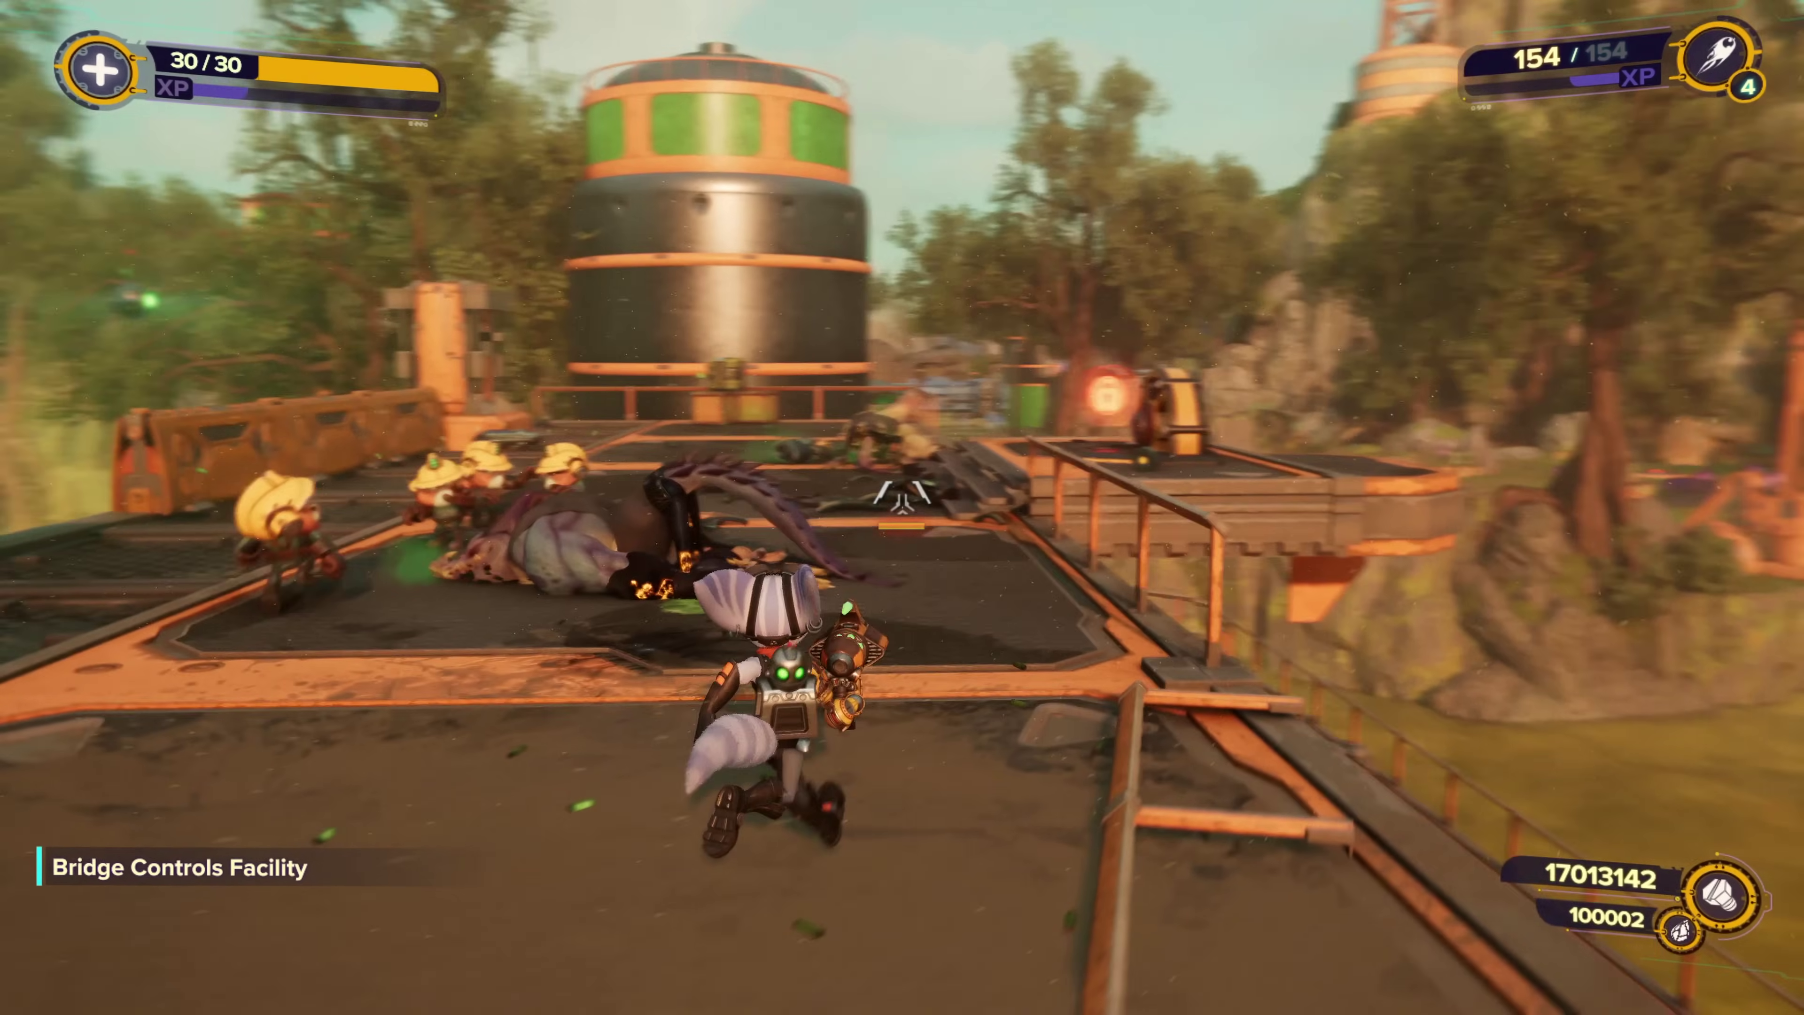
pyautogui.press('w')
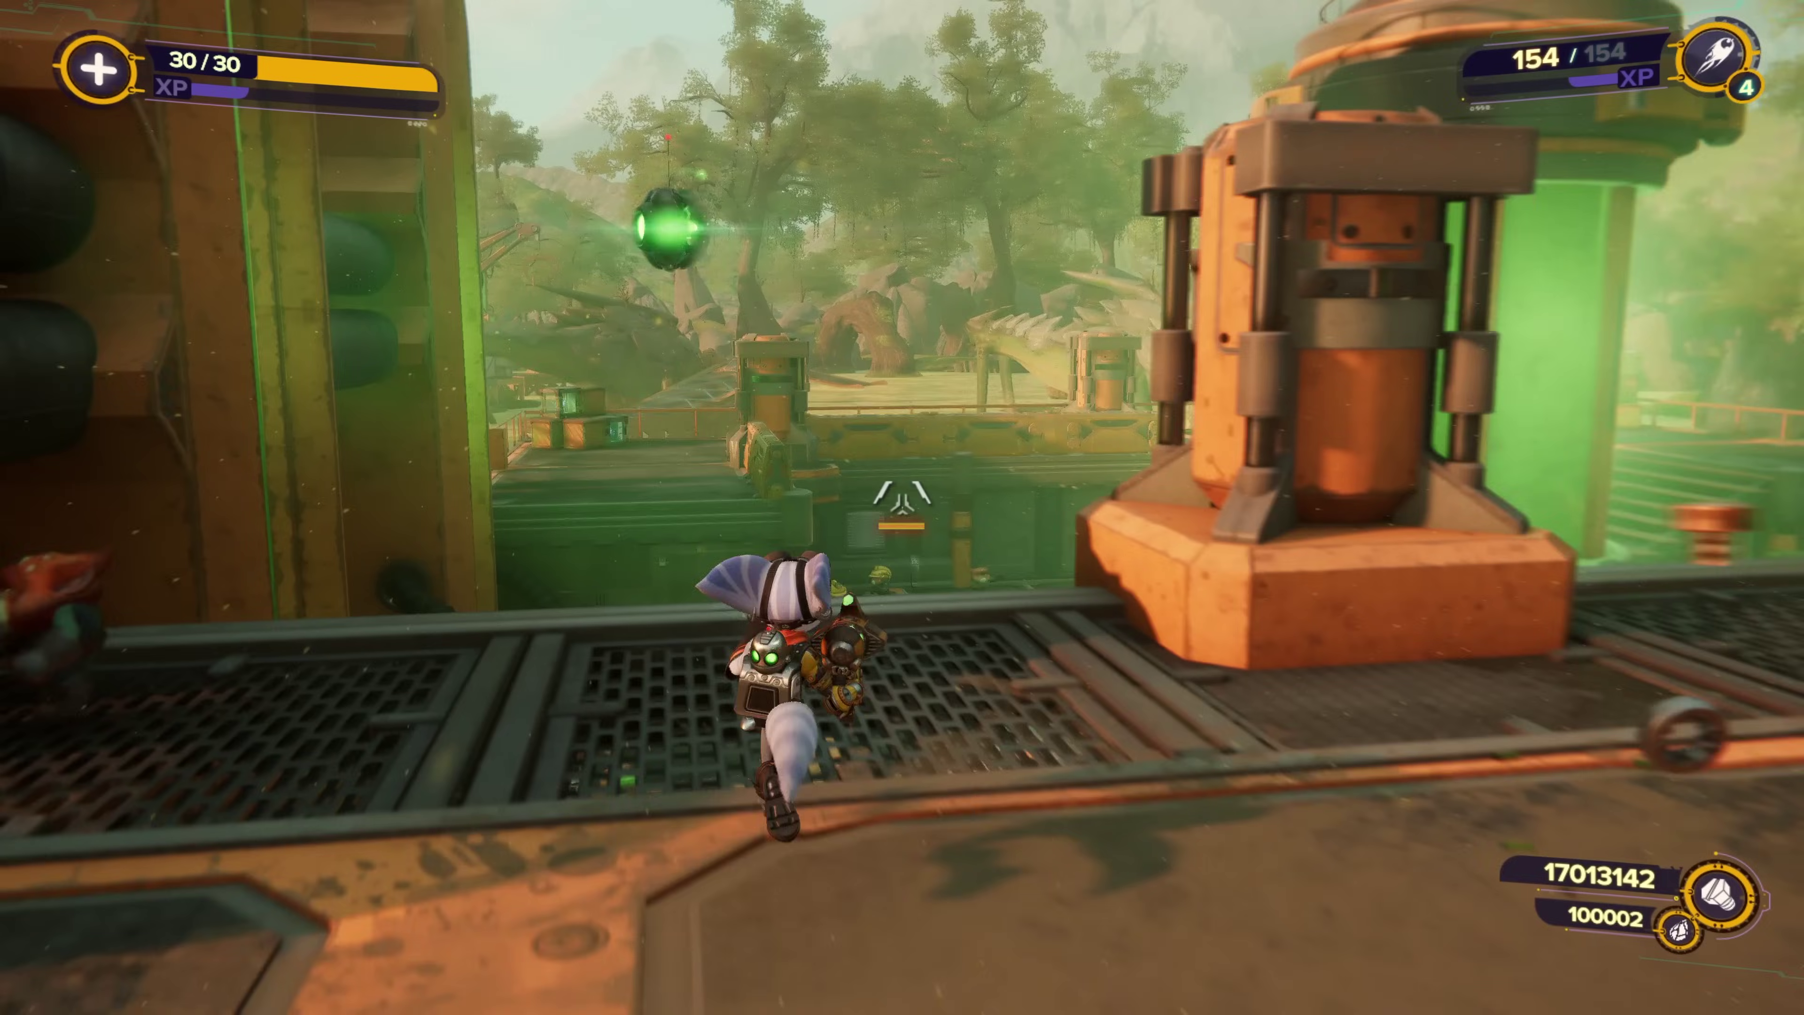
pyautogui.press('space')
pyautogui.press('e')
pyautogui.press('w')
pyautogui.press('space')
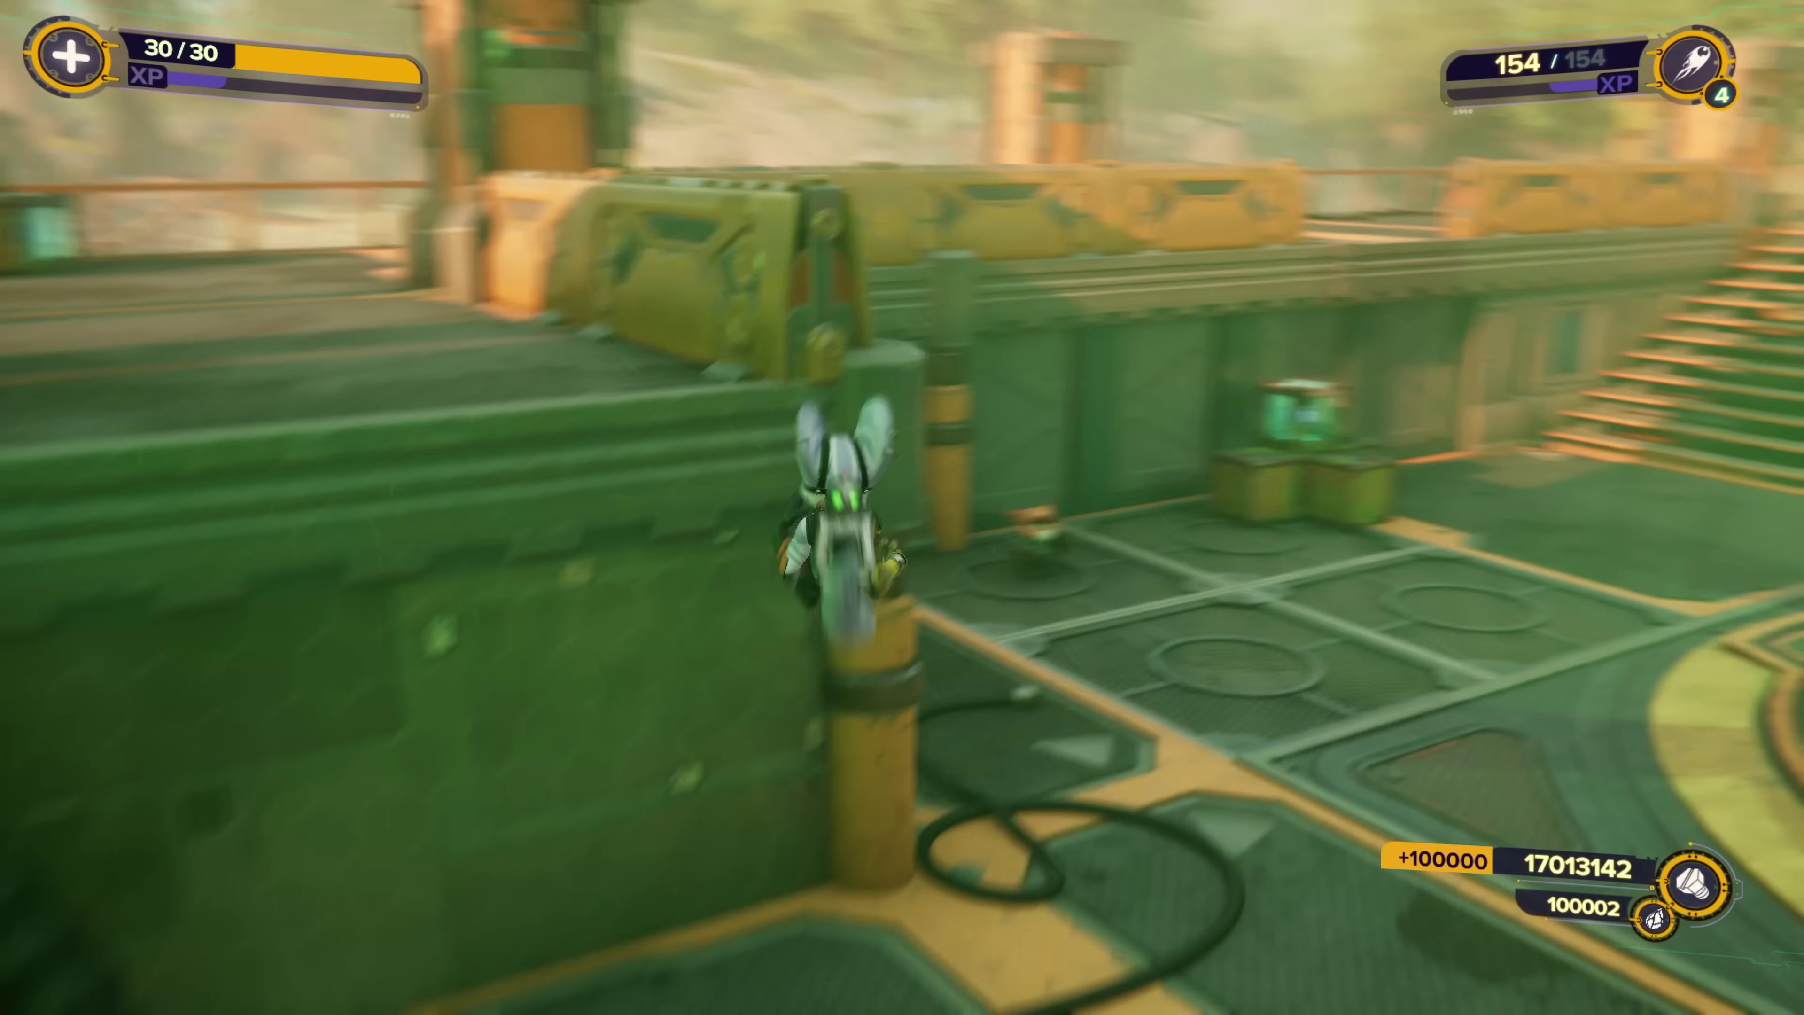
pyautogui.press('w')
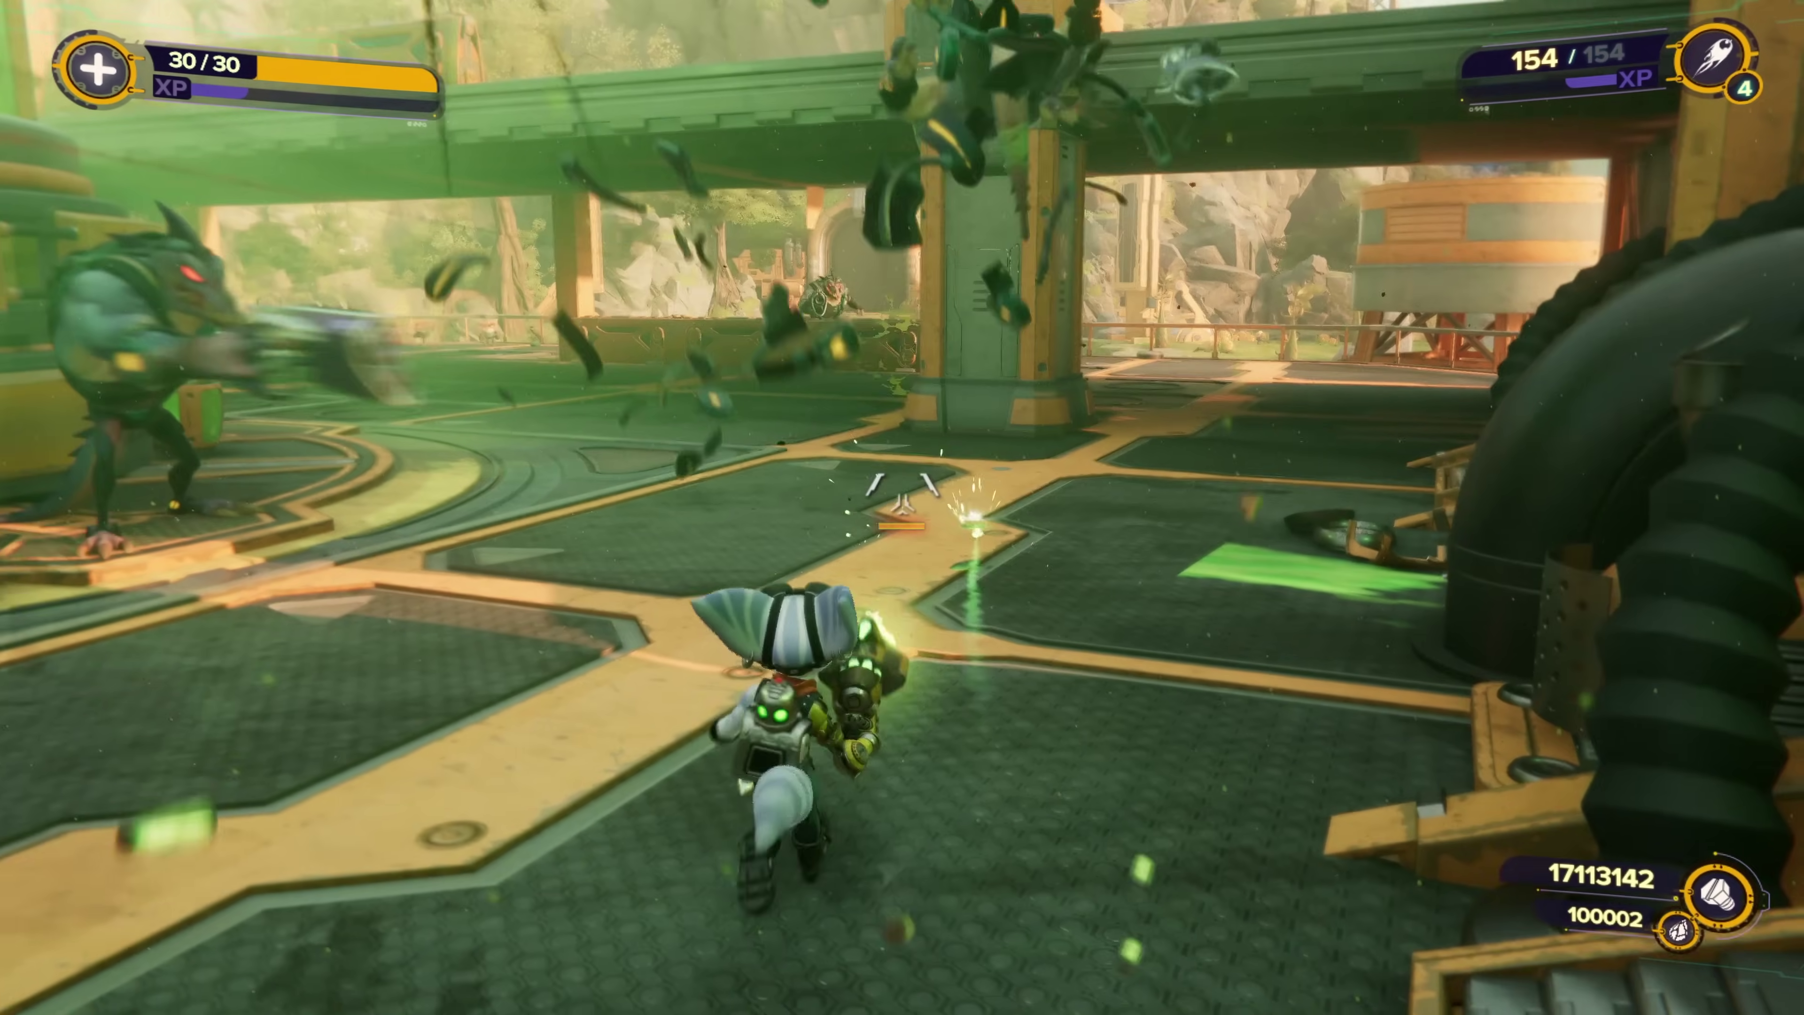
pyautogui.press('w')
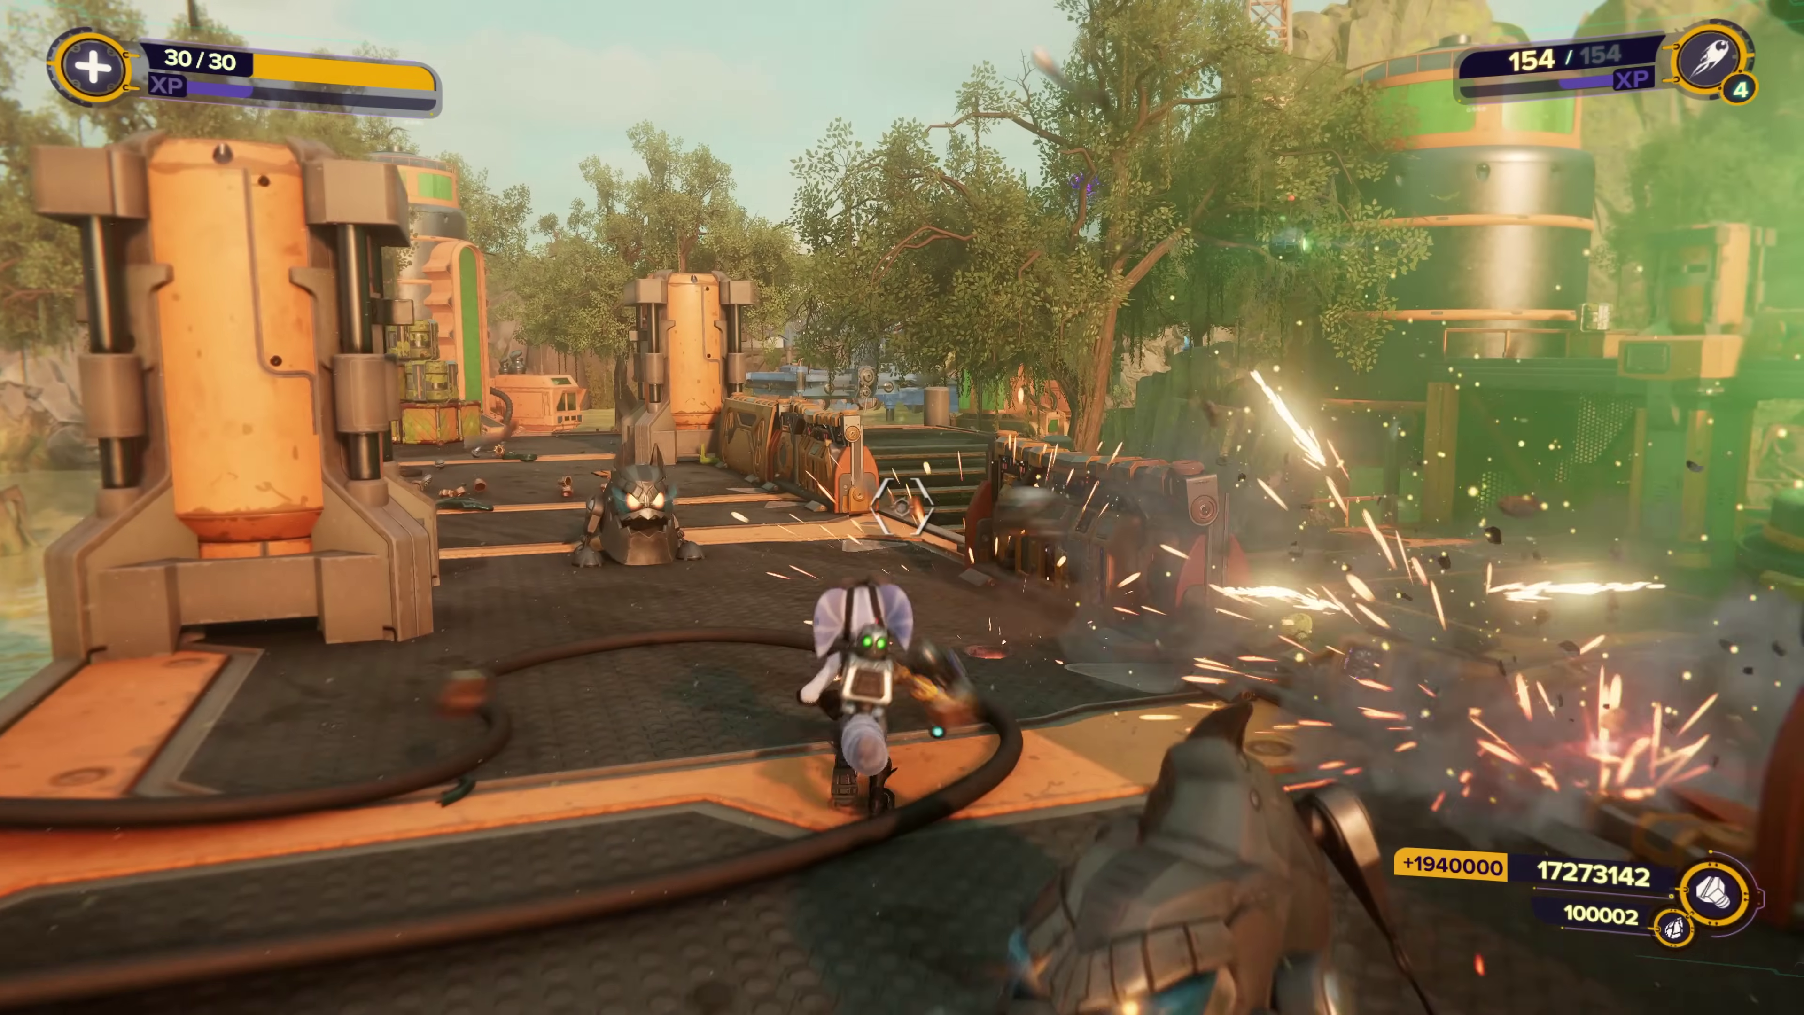
pyautogui.press('w')
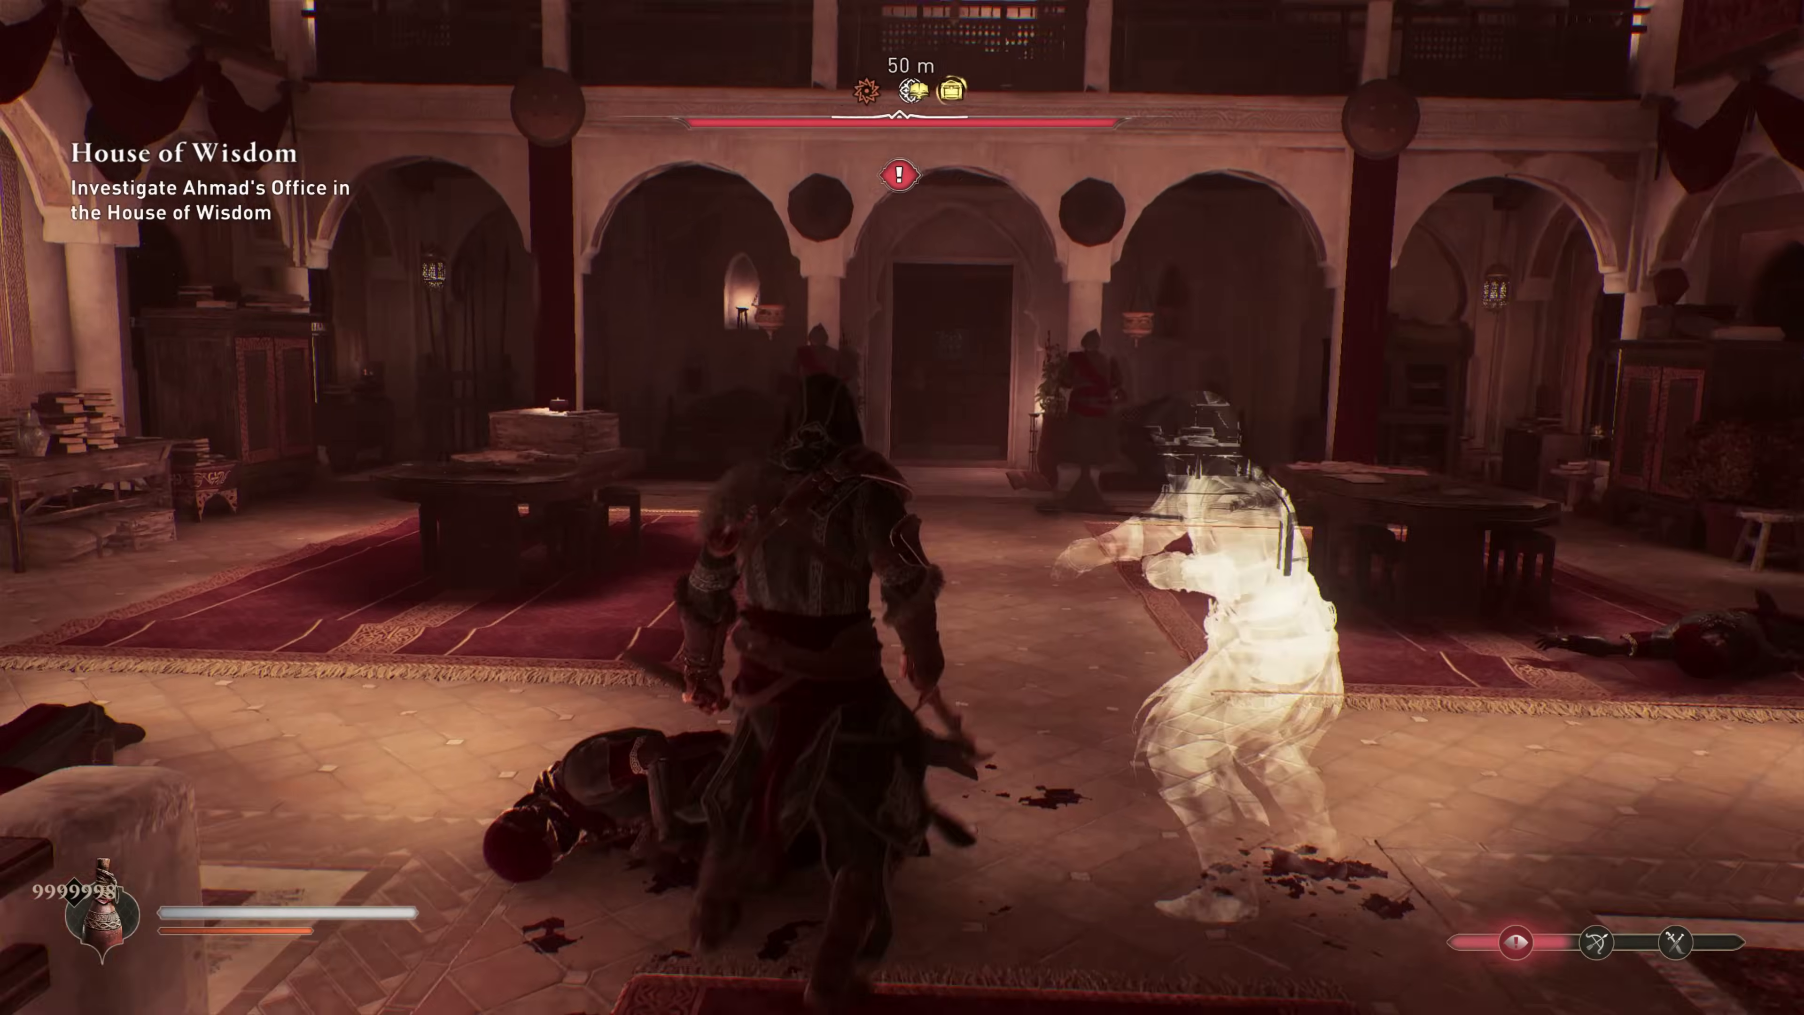
# Walk through the hall in the Assassin's Creed House of Wisdom mission and open the inventory to examine the resource amounts
pyautogui.press('w')
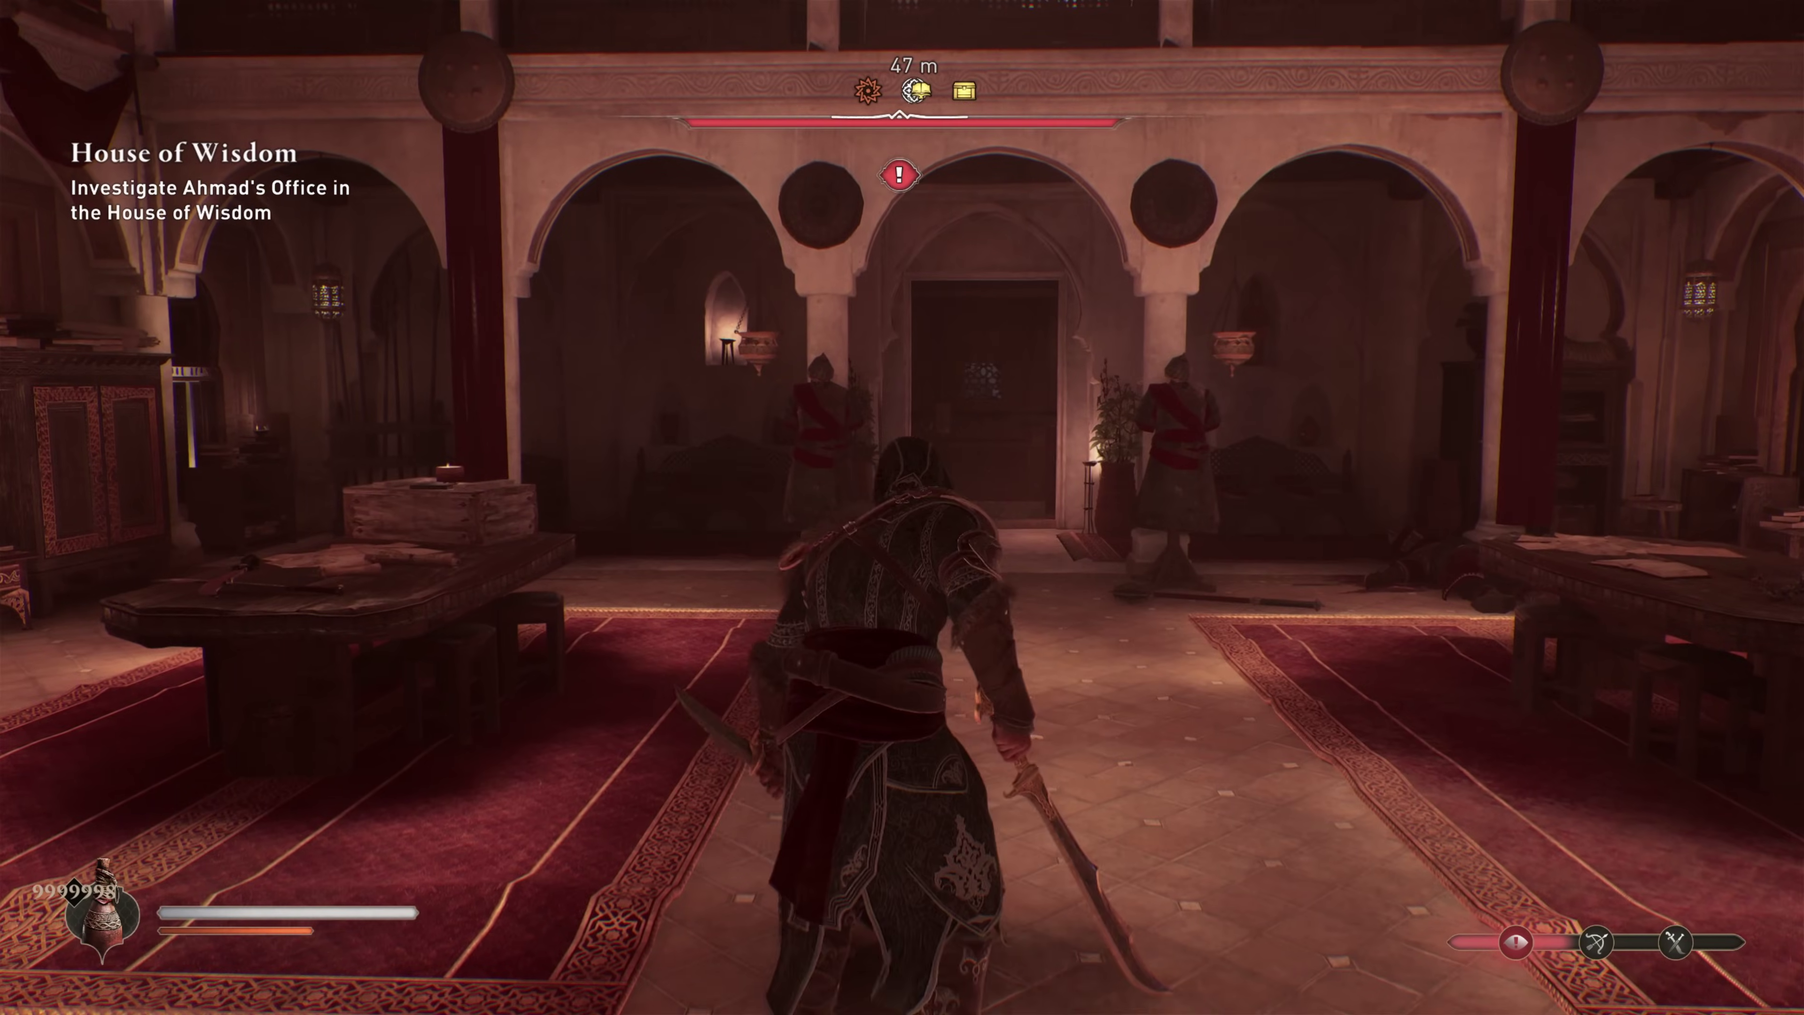
pyautogui.press('i')
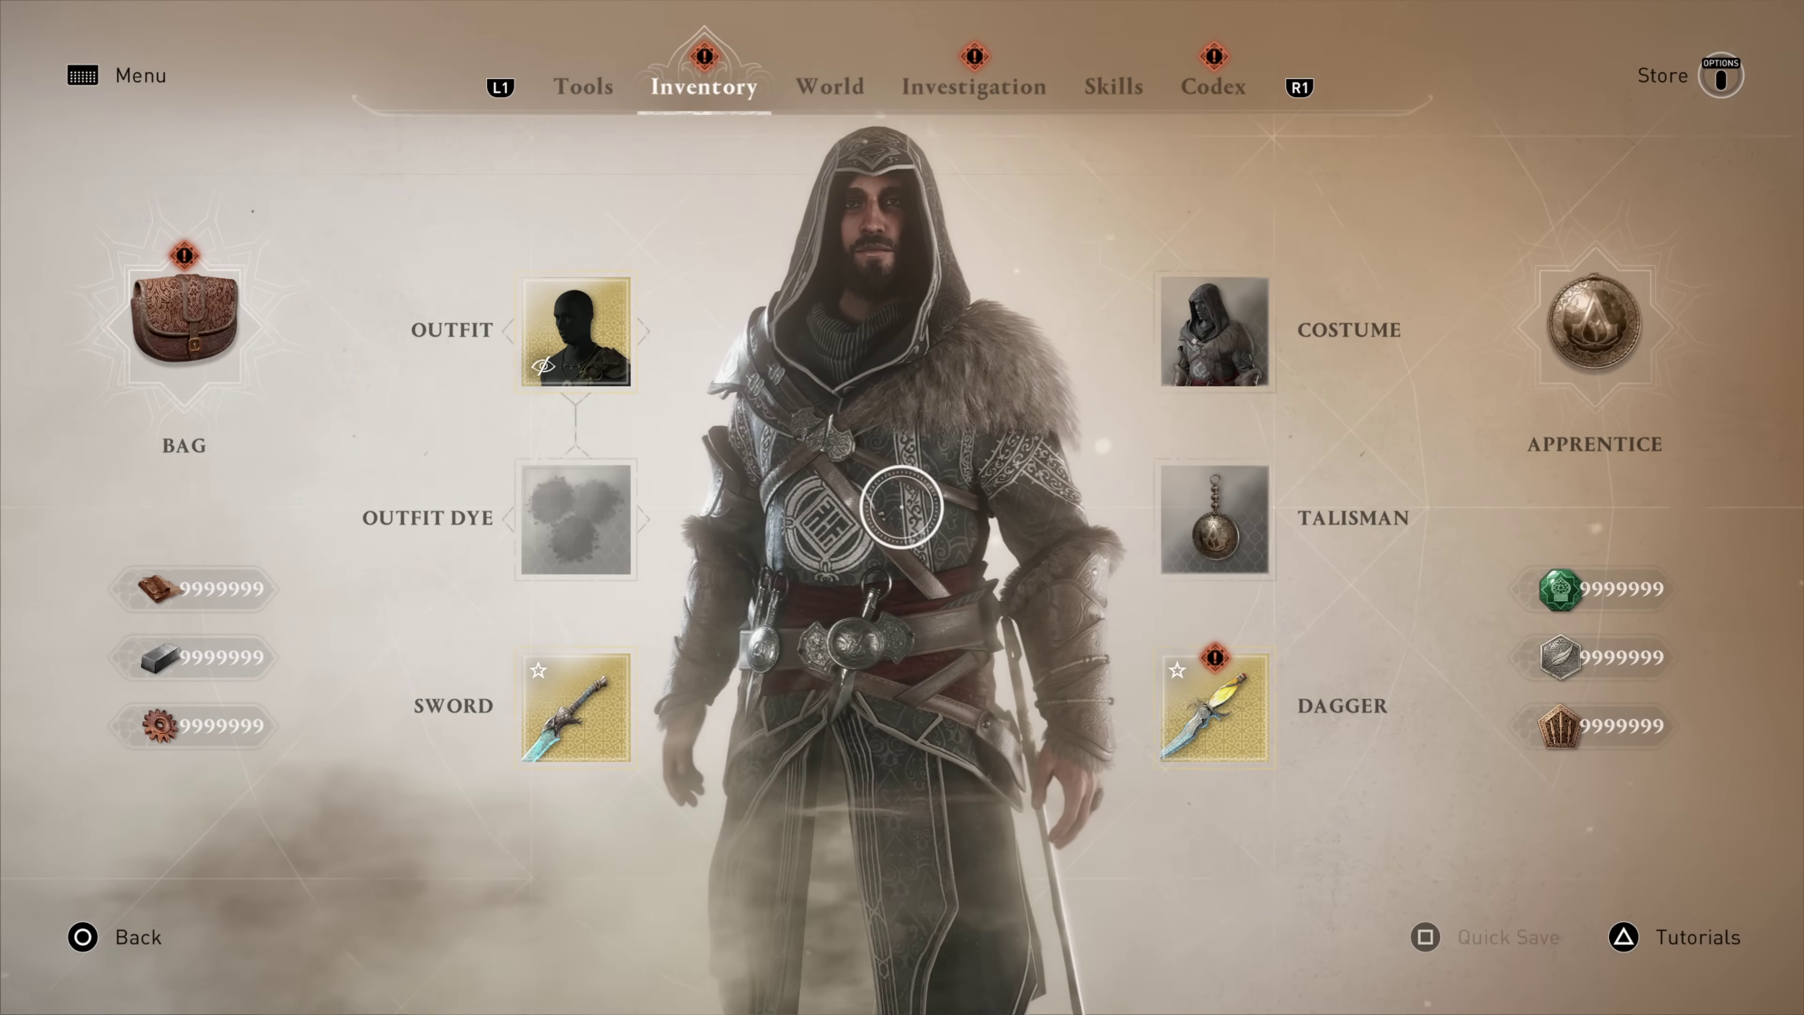